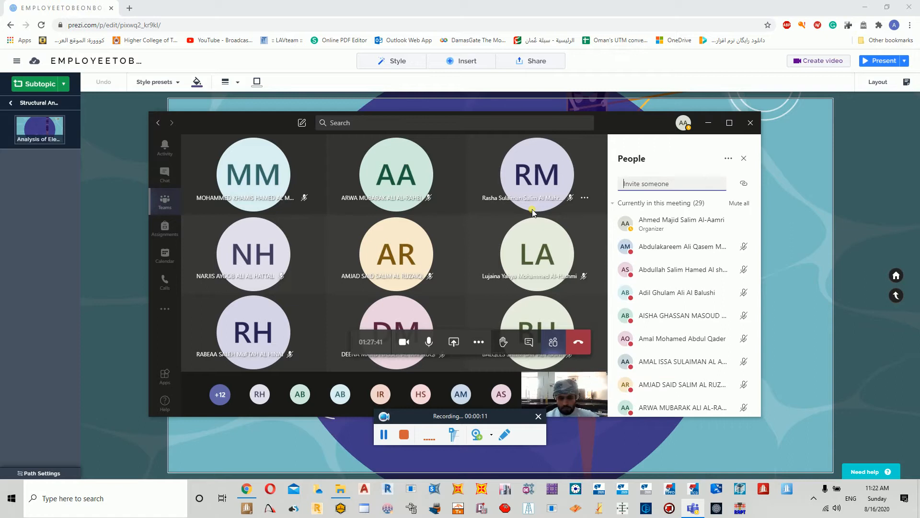
Step: Open the Teams meeting chat, read through its messages, and minimize the meeting window
{"action": "mouse_move", "coordinate": [532, 210]}
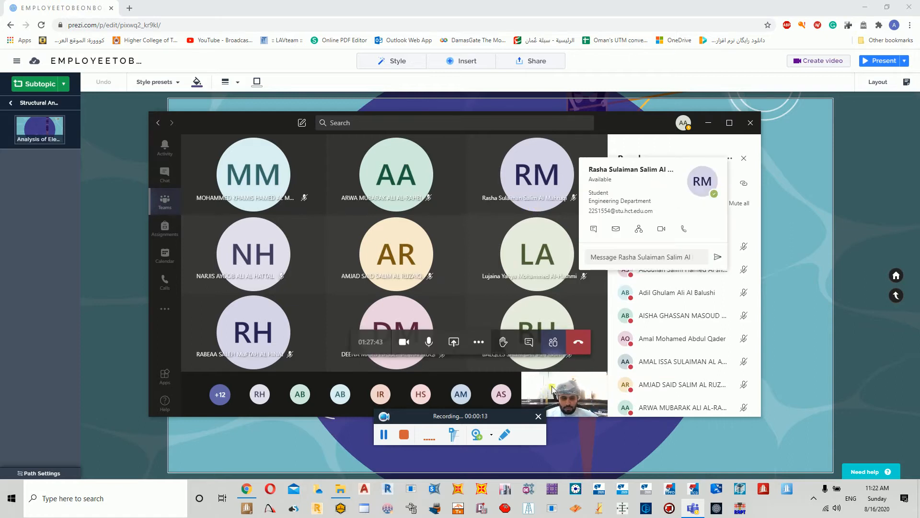
{"action": "left_click", "coordinate": [528, 349]}
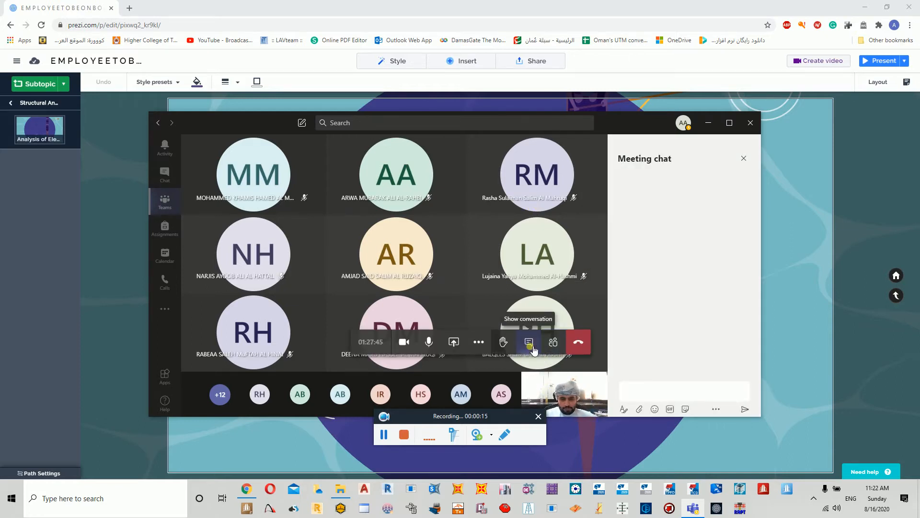
{"action": "scroll", "coordinate": [670, 373], "scroll_direction": "up", "scroll_amount": 3}
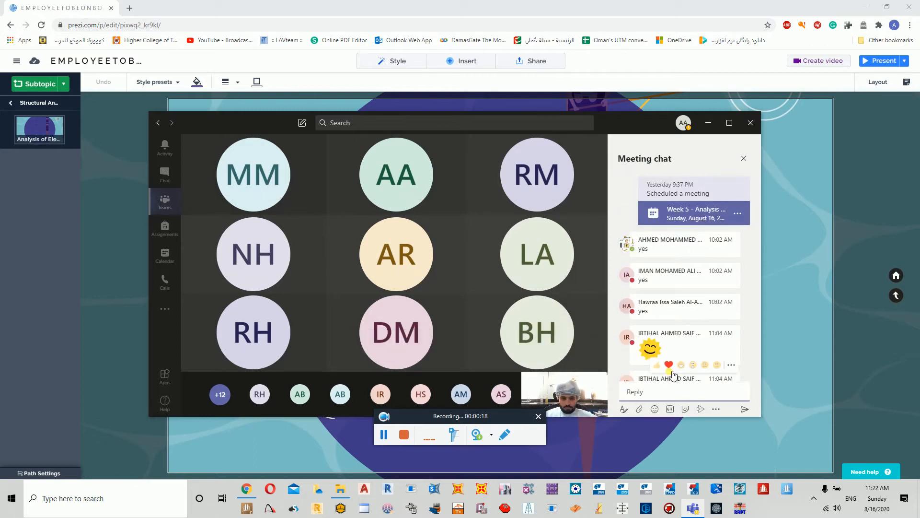
{"action": "scroll", "coordinate": [672, 364], "scroll_direction": "down", "scroll_amount": 3}
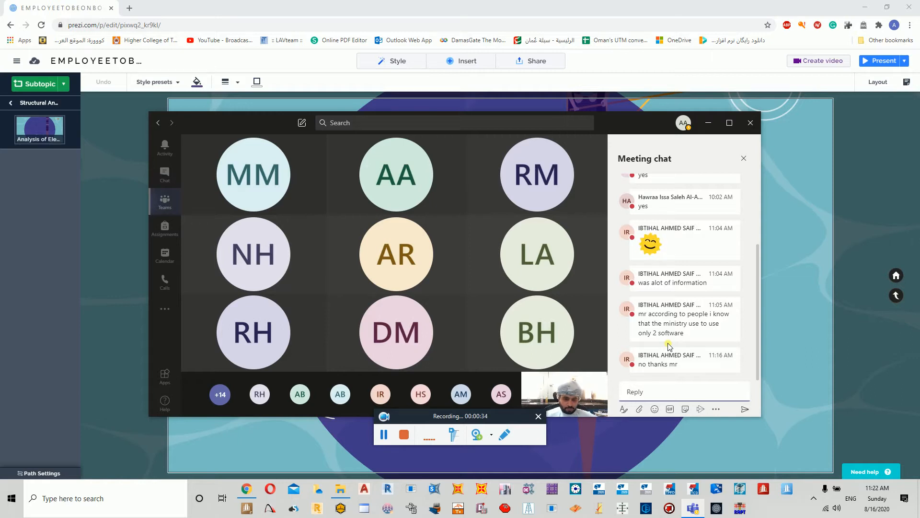
{"action": "mouse_move", "coordinate": [670, 349]}
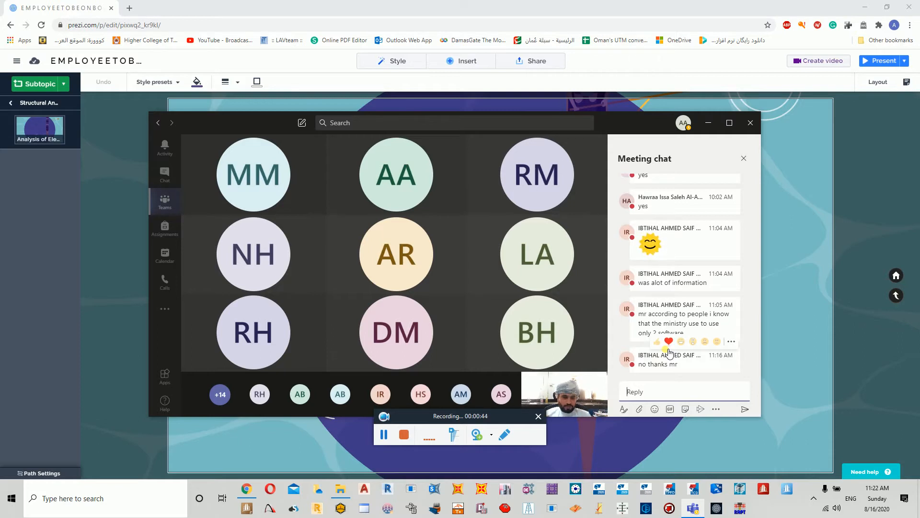
{"action": "left_click", "coordinate": [712, 128]}
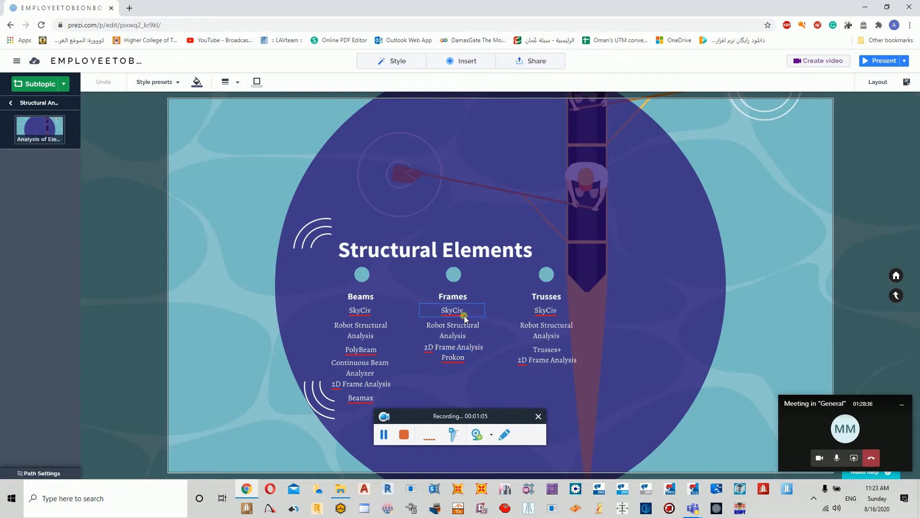
Step: Switch to SkyCiv and expand the additional software list to find the 2D Truss/Frame module
{"action": "left_click", "coordinate": [290, 510]}
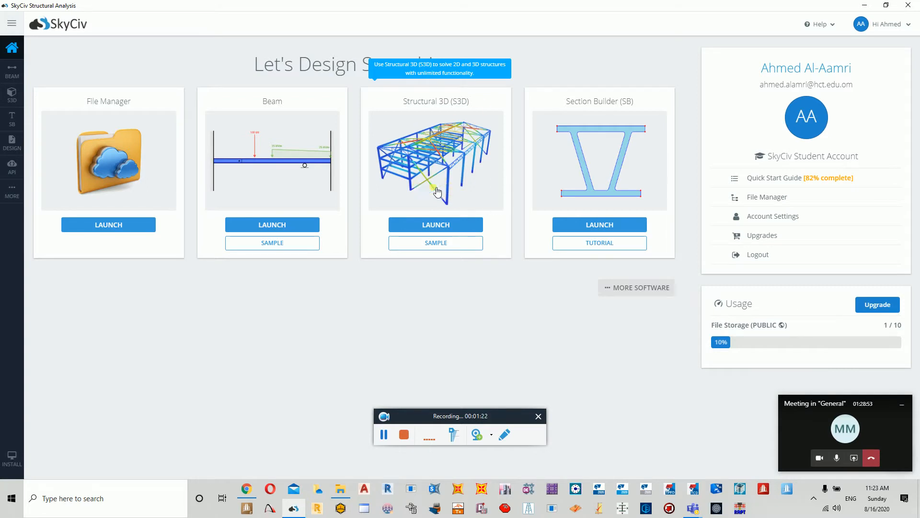
{"action": "left_click", "coordinate": [623, 287]}
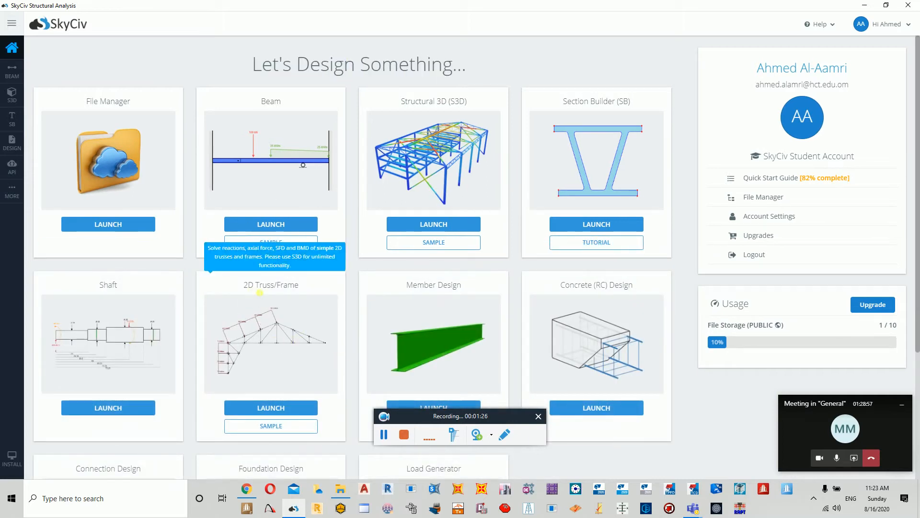
{"action": "scroll", "coordinate": [259, 292], "scroll_direction": "down", "scroll_amount": 2}
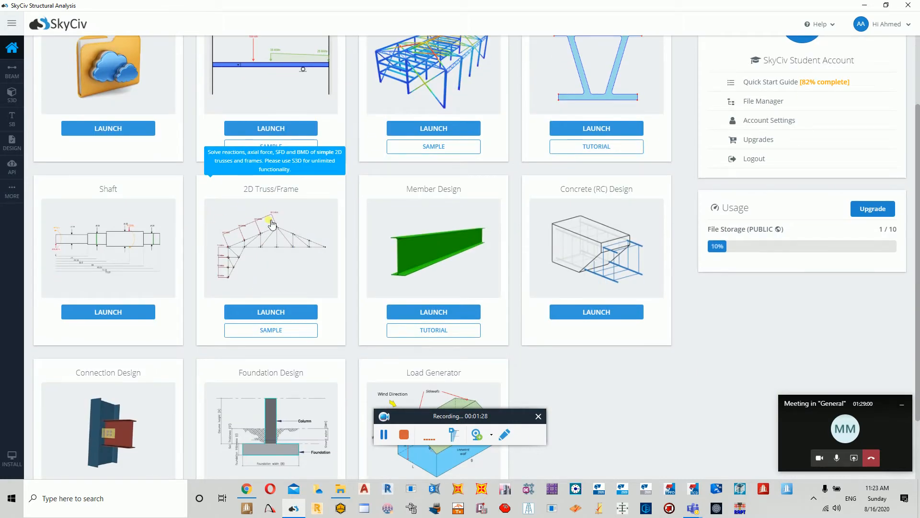
{"action": "scroll", "coordinate": [272, 224], "scroll_direction": "up", "scroll_amount": 1}
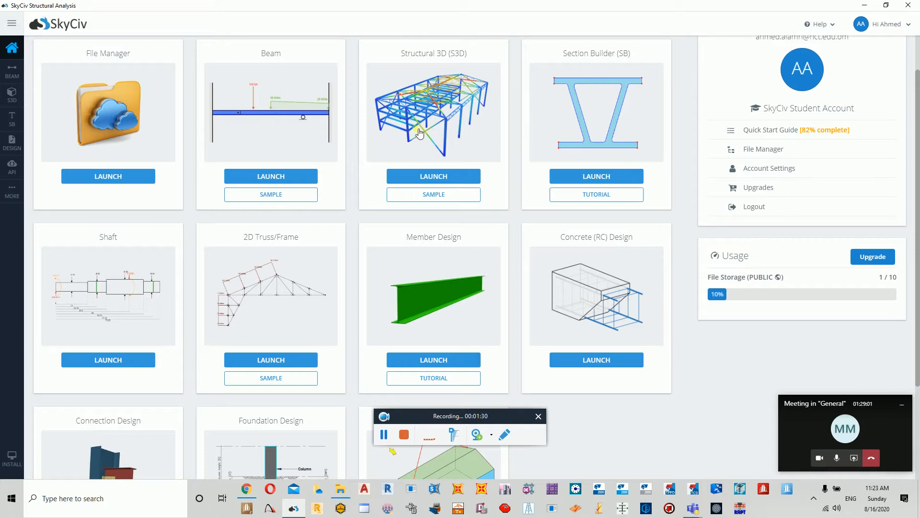
{"action": "mouse_move", "coordinate": [277, 291]}
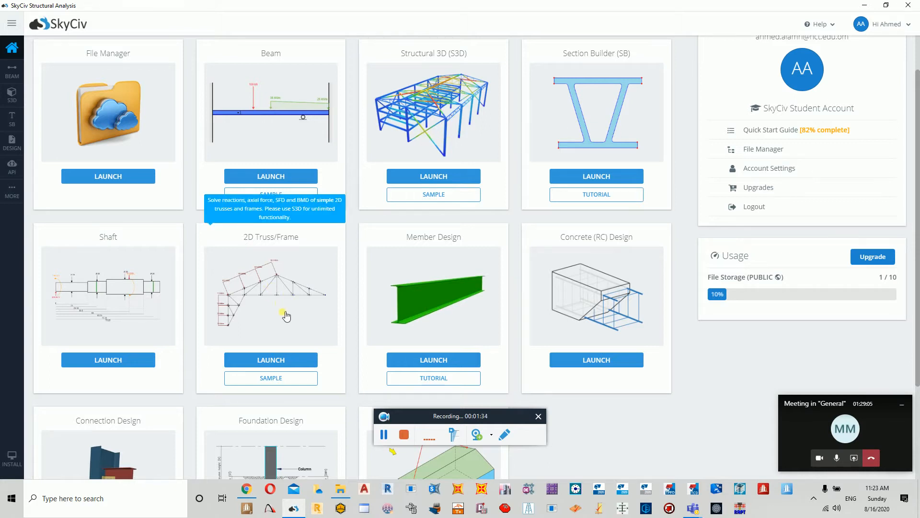
{"action": "left_click_drag", "start_coordinate": [488, 413], "coordinate": [747, 482]}
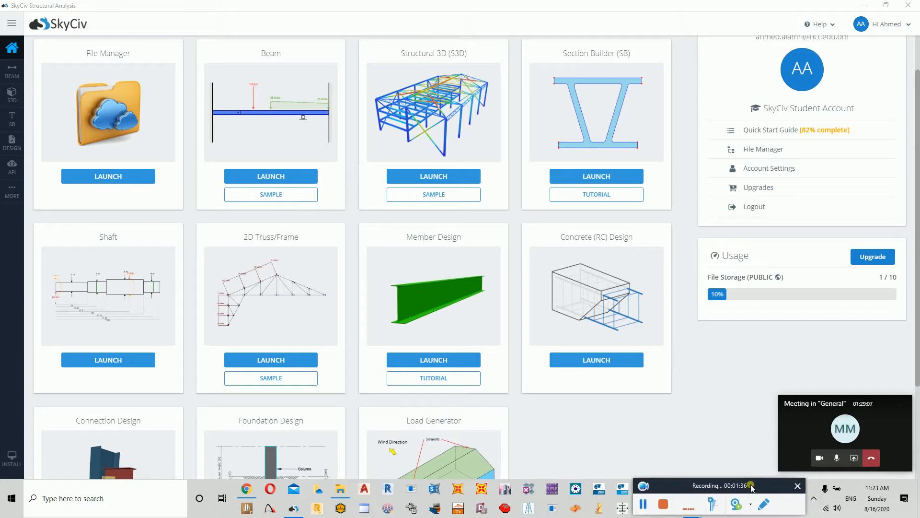
Step: Launch the 2D Truss/Frame module with SkyCiv Frame (2D) and continue with 2D instead of S3D
{"action": "left_click", "coordinate": [263, 365]}
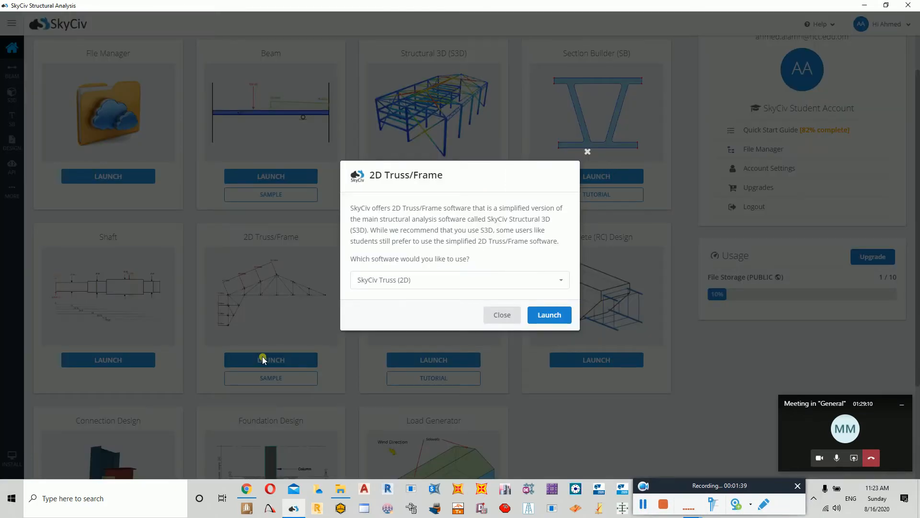
{"action": "left_click", "coordinate": [477, 279]}
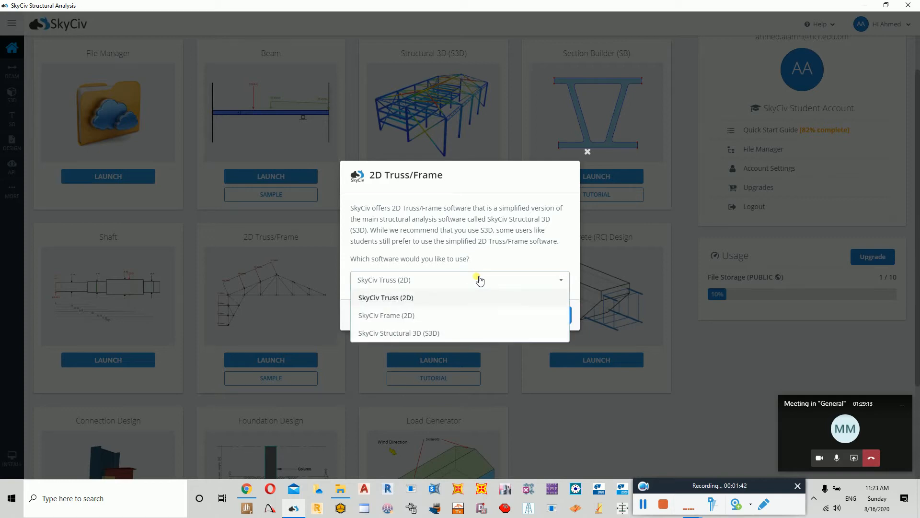
{"action": "left_click", "coordinate": [389, 316]}
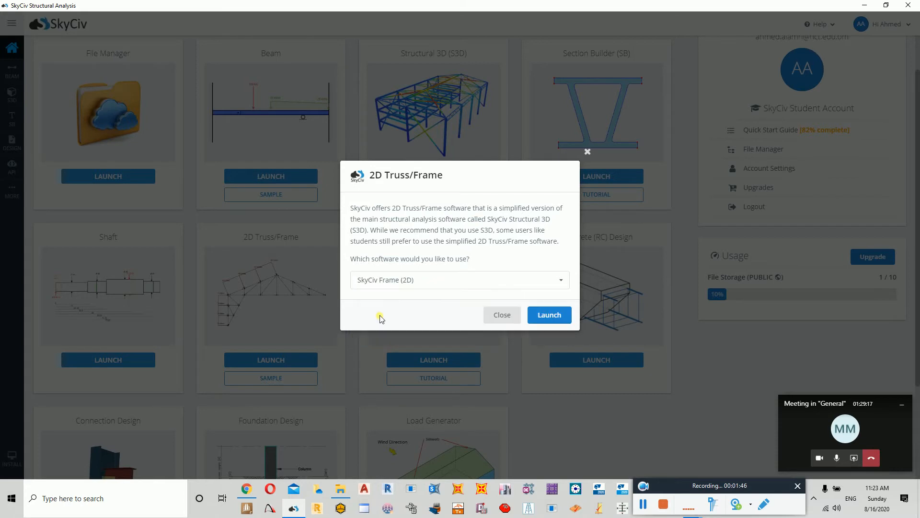
{"action": "left_click", "coordinate": [549, 315]}
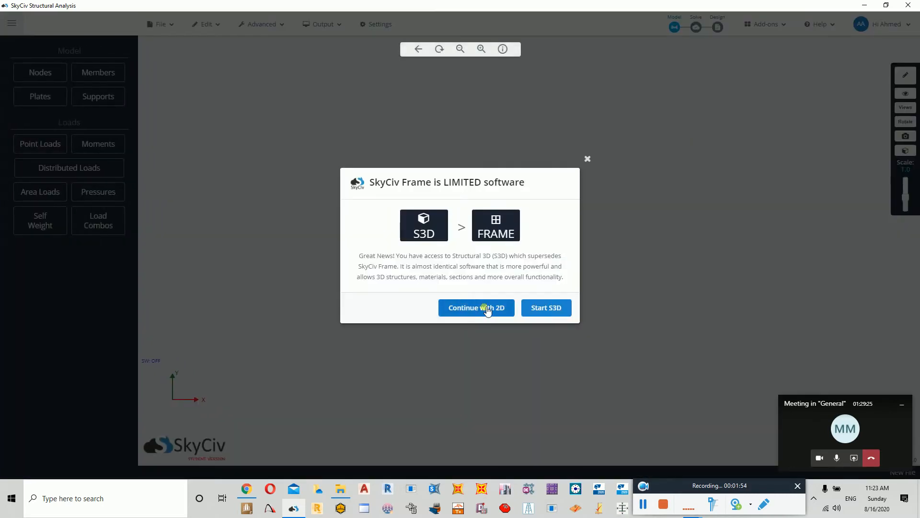
{"action": "left_click", "coordinate": [526, 309]}
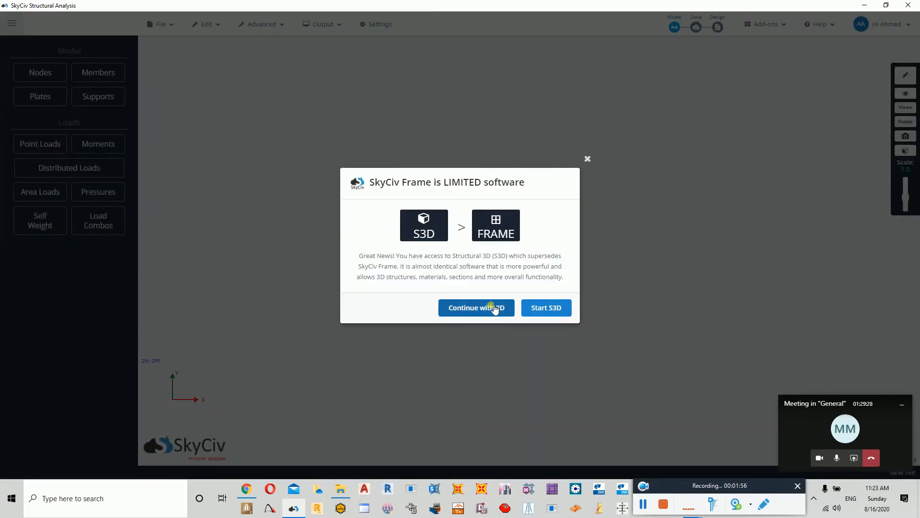
{"action": "left_click", "coordinate": [489, 306]}
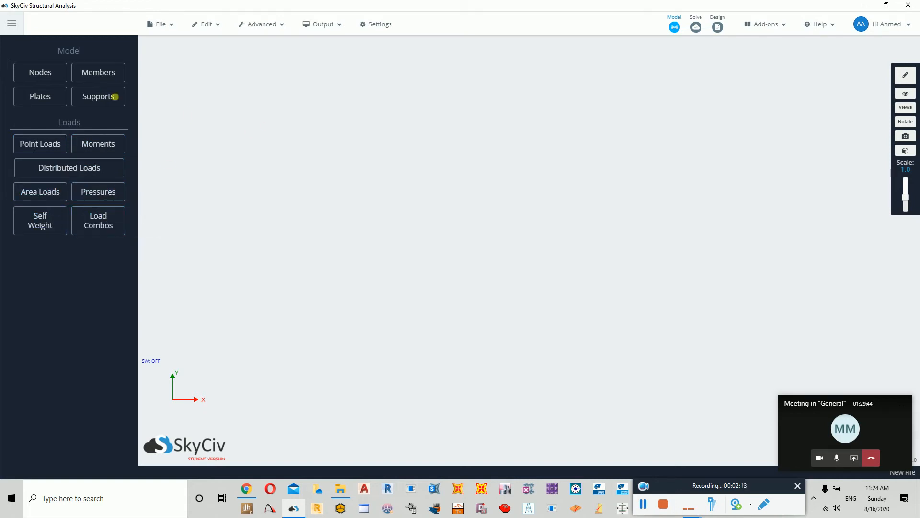
Step: Add node 1 at X position 0 m and Y position 0 m
{"action": "left_click", "coordinate": [41, 74]}
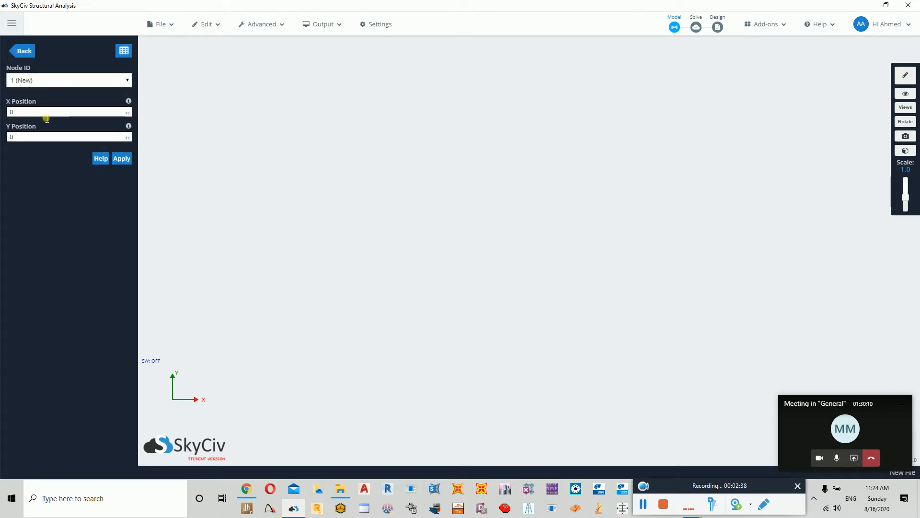
{"action": "left_click", "coordinate": [123, 160]}
Step: Open Paint and draw a straight vertical line as the frame's left column
{"action": "key", "text": "super"}
{"action": "type", "text": "pain"}
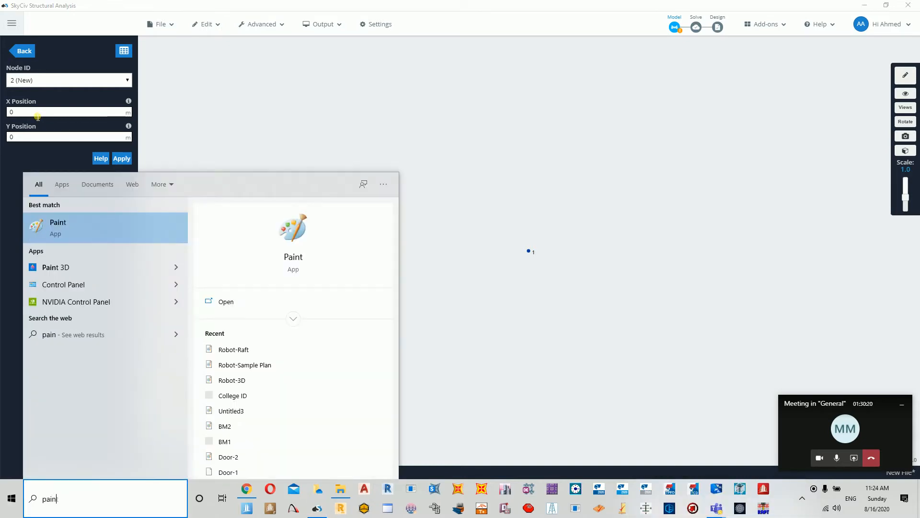
{"action": "key", "text": "Return"}
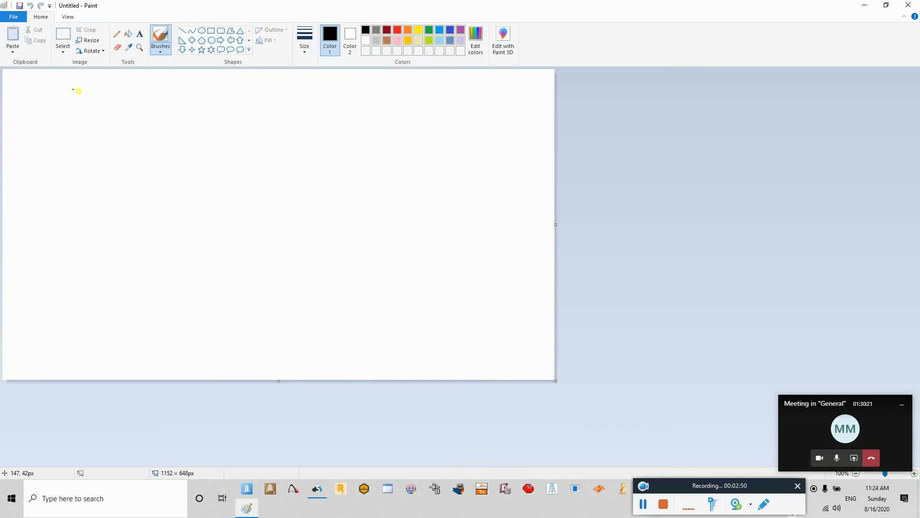
{"action": "left_click", "coordinate": [182, 31]}
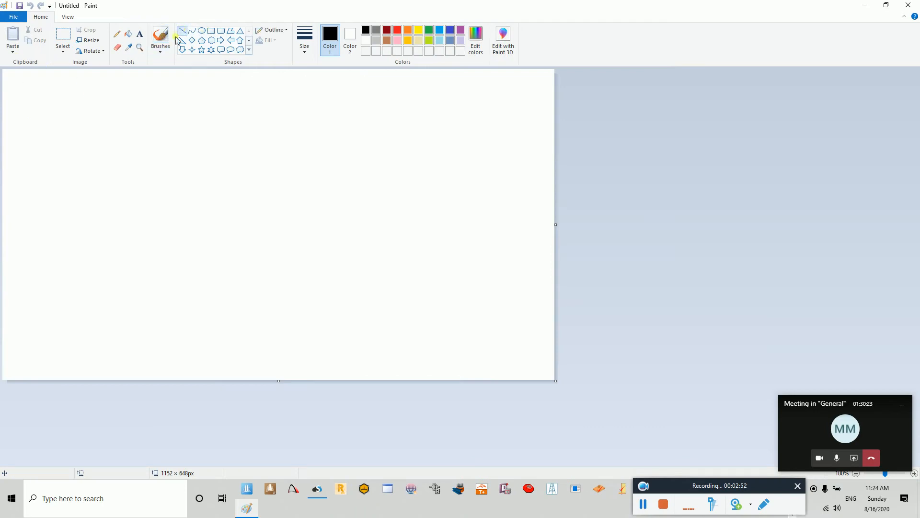
{"action": "left_click_drag", "start_coordinate": [106, 132], "coordinate": [106, 240]}
{"action": "left_click", "coordinate": [112, 139]}
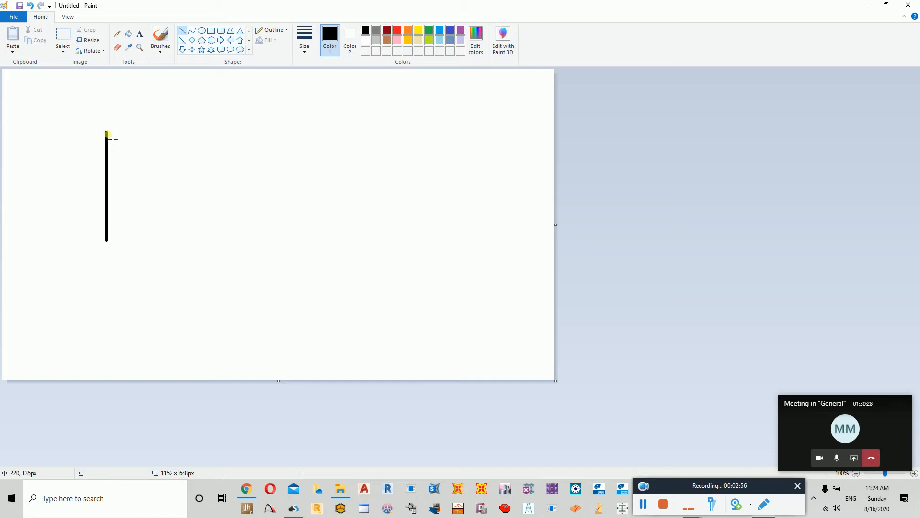
Step: Draw a horizontal beam line from the left column's top end, and undo the second column line drawn at its far end
{"action": "left_click_drag", "start_coordinate": [107, 131], "coordinate": [274, 245]}
{"action": "left_click", "coordinate": [281, 147]}
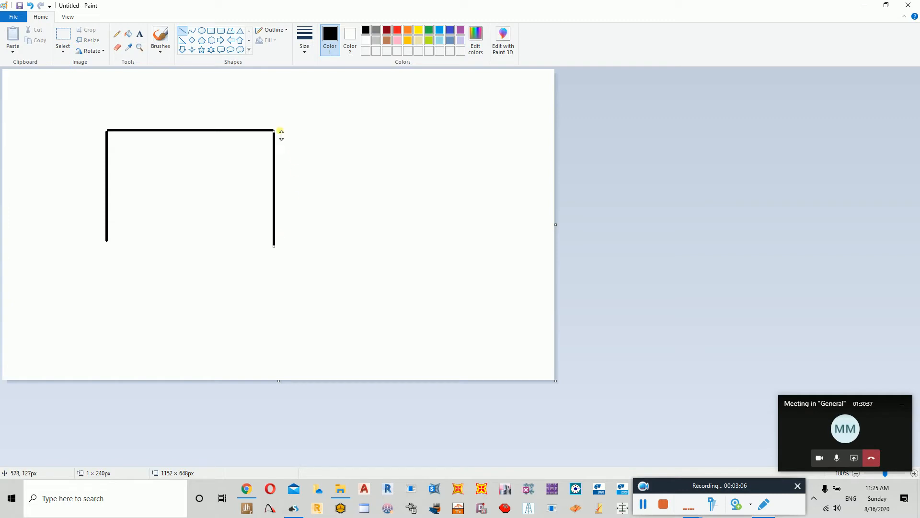
{"action": "left_click_drag", "start_coordinate": [278, 131], "coordinate": [287, 133]}
{"action": "key", "text": "ctrl+z"}
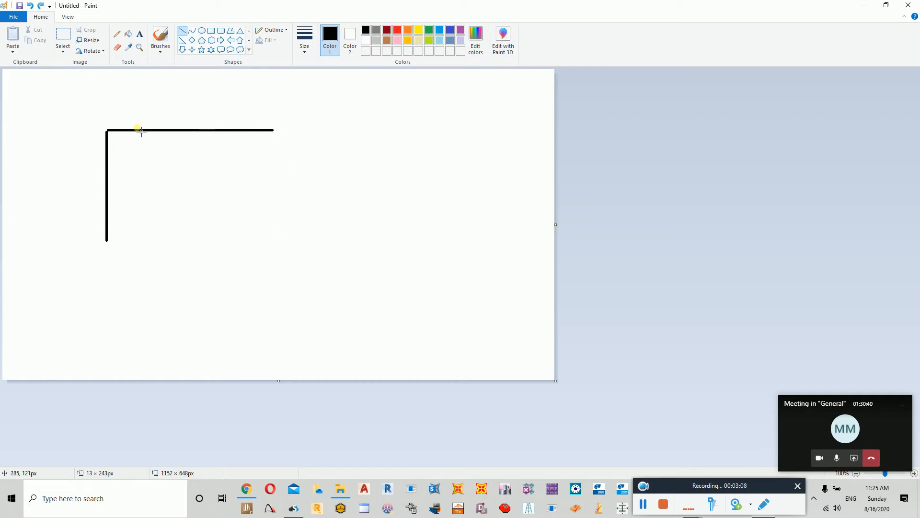
{"action": "left_click", "coordinate": [63, 36]}
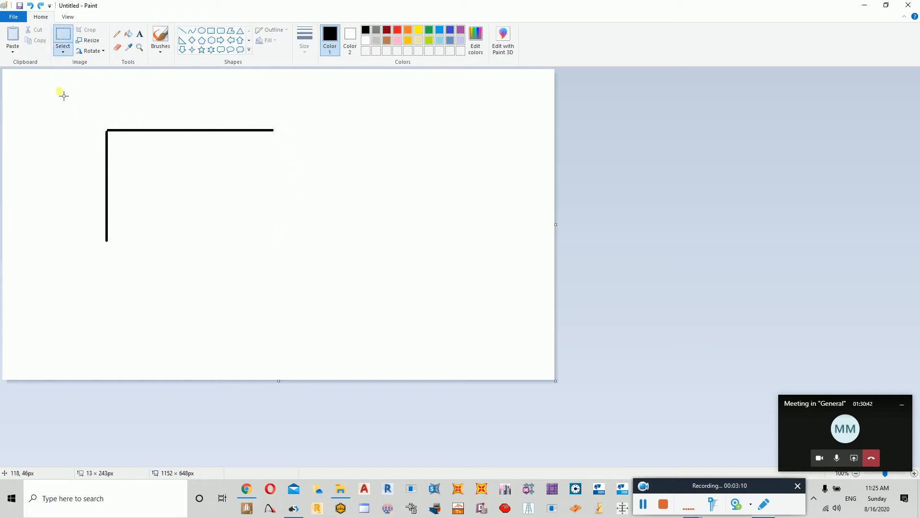
{"action": "mouse_move", "coordinate": [59, 91]}
{"action": "left_mouse_down"}
{"action": "mouse_move", "coordinate": [283, 245]}
{"action": "mouse_move", "coordinate": [283, 259]}
{"action": "left_mouse_up"}
{"action": "key", "text": "ctrl+c"}
{"action": "key", "text": "ctrl+v"}
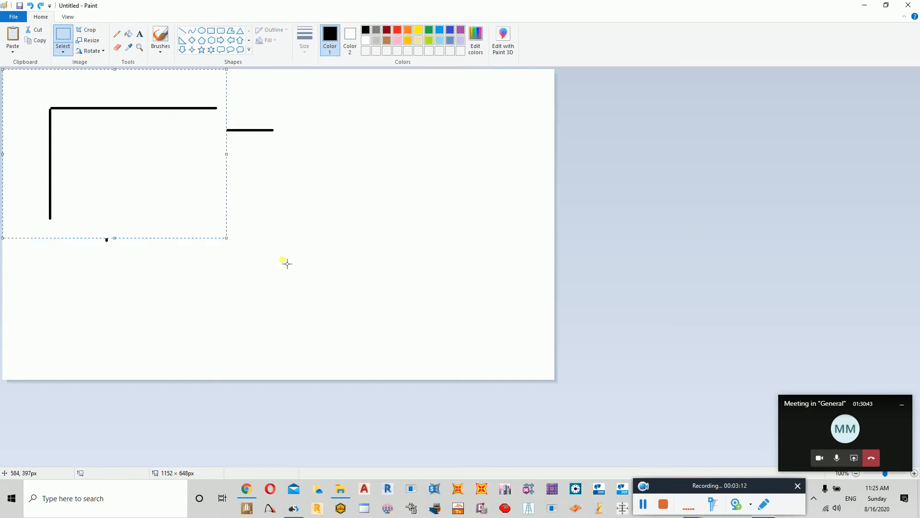
{"action": "left_click_drag", "start_coordinate": [146, 147], "coordinate": [438, 160]}
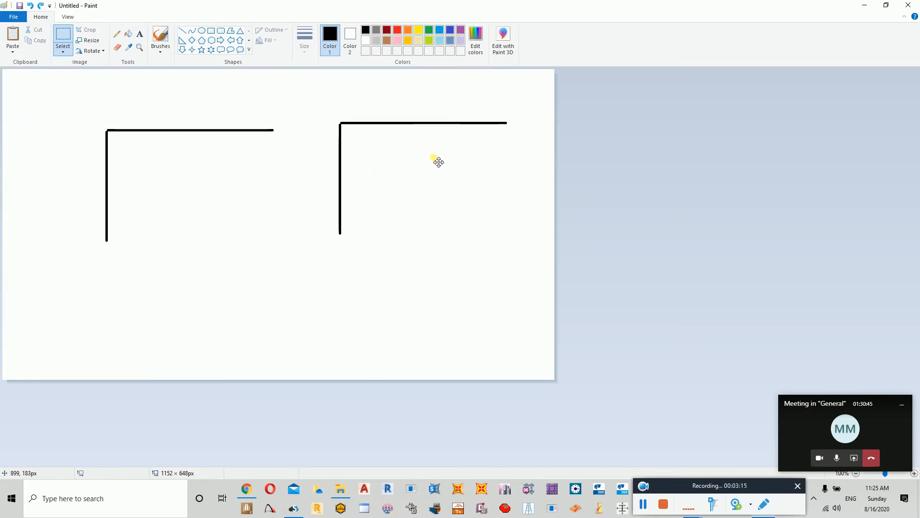
{"action": "key", "text": "Delete"}
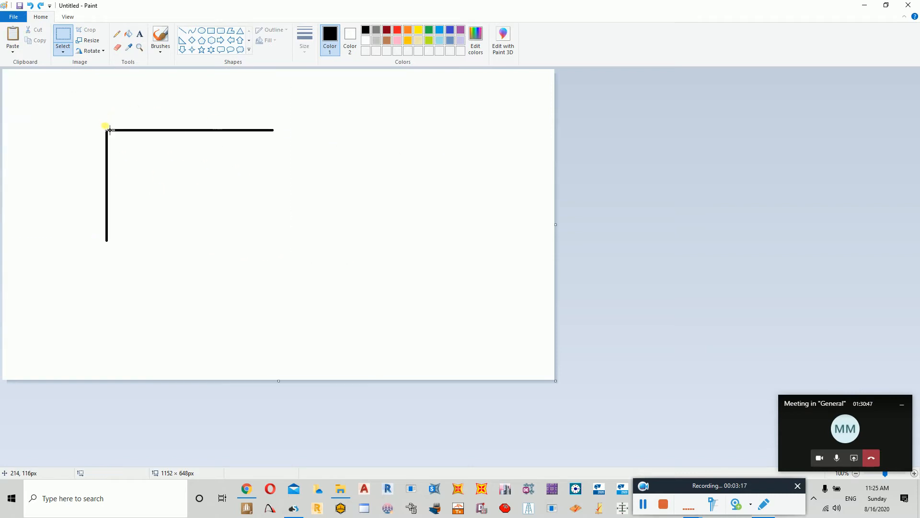
Step: Copy the column-and-beam corner, selected closely along its outer edges, and place the copy so its column meets the first beam's right end
{"action": "left_click_drag", "start_coordinate": [107, 126], "coordinate": [282, 252]}
{"action": "key", "text": "ctrl+c"}
{"action": "key", "text": "ctrl+v"}
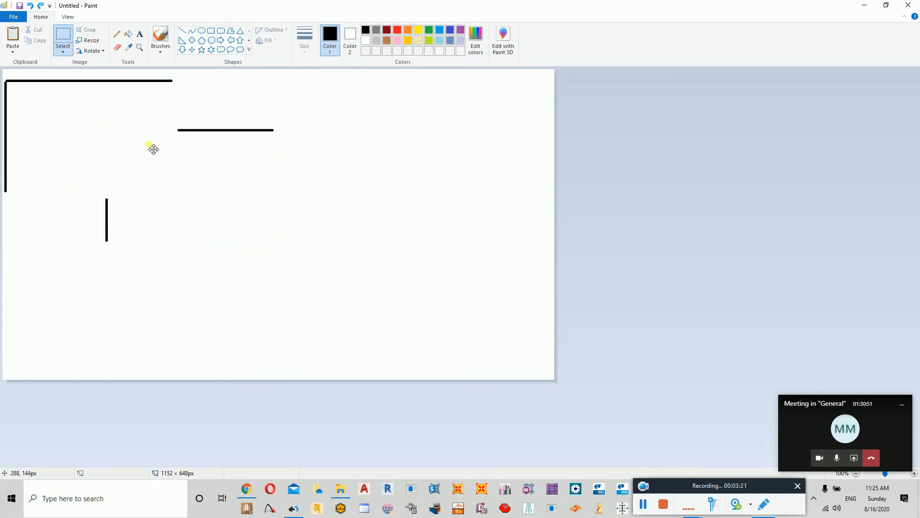
{"action": "left_click_drag", "start_coordinate": [150, 148], "coordinate": [413, 193]}
{"action": "left_click", "coordinate": [460, 220]}
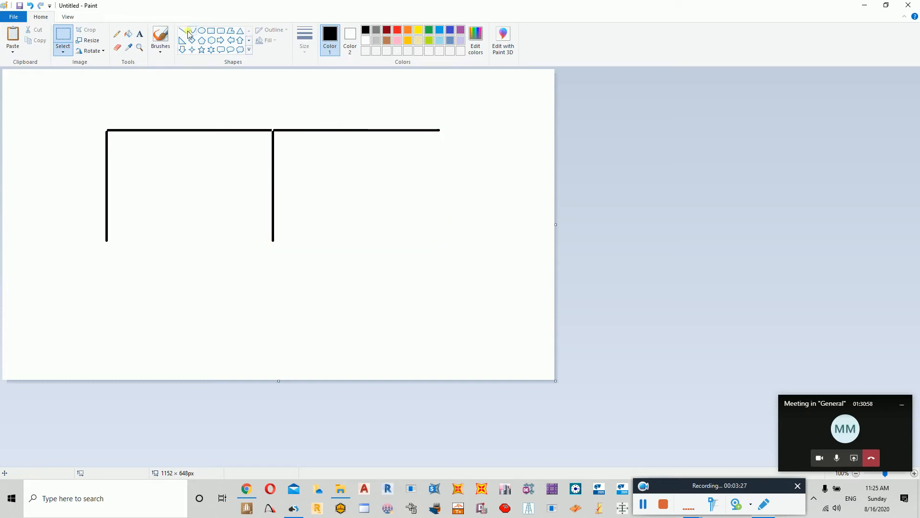
Step: Draw a straight vertical line down from the second beam's right end as the third column
{"action": "left_click", "coordinate": [192, 30]}
{"action": "left_click", "coordinate": [181, 31]}
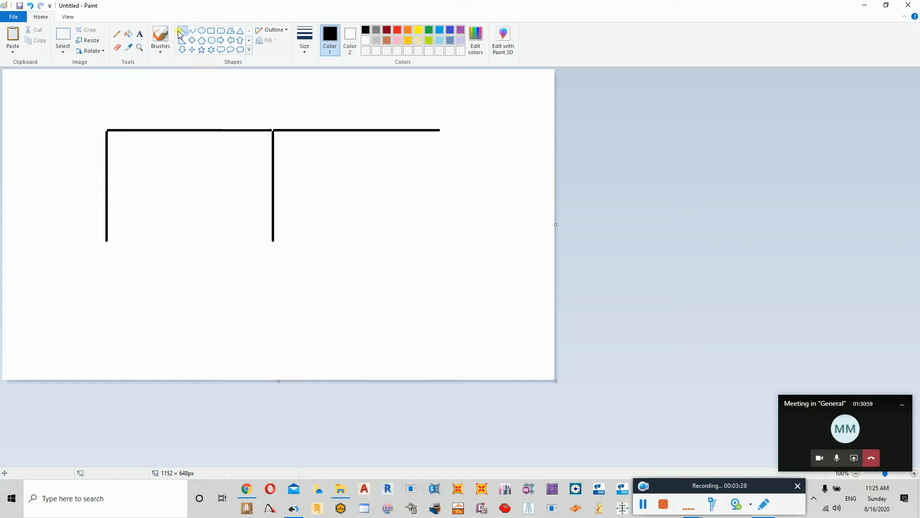
{"action": "left_click_drag", "start_coordinate": [441, 131], "coordinate": [445, 246]}
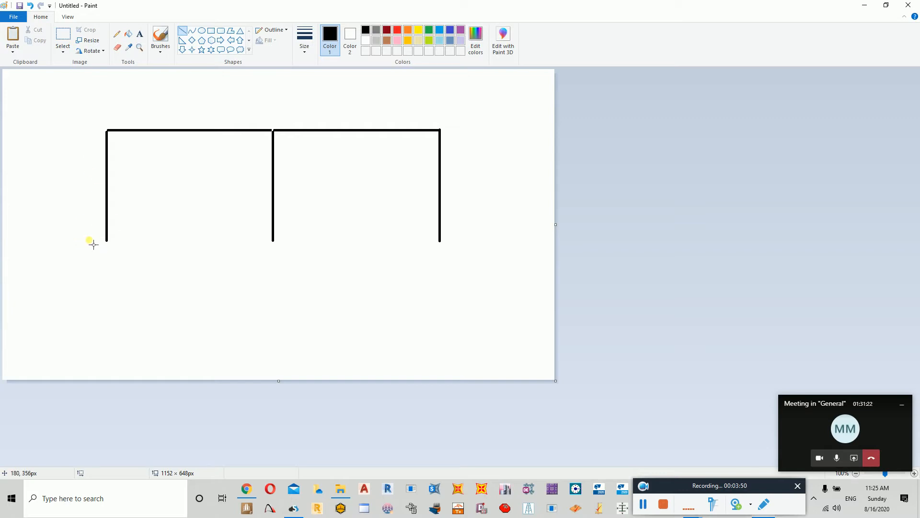
Step: Add the text label "0,0" below the base of the left column
{"action": "left_click", "coordinate": [139, 35]}
{"action": "left_click", "coordinate": [87, 254]}
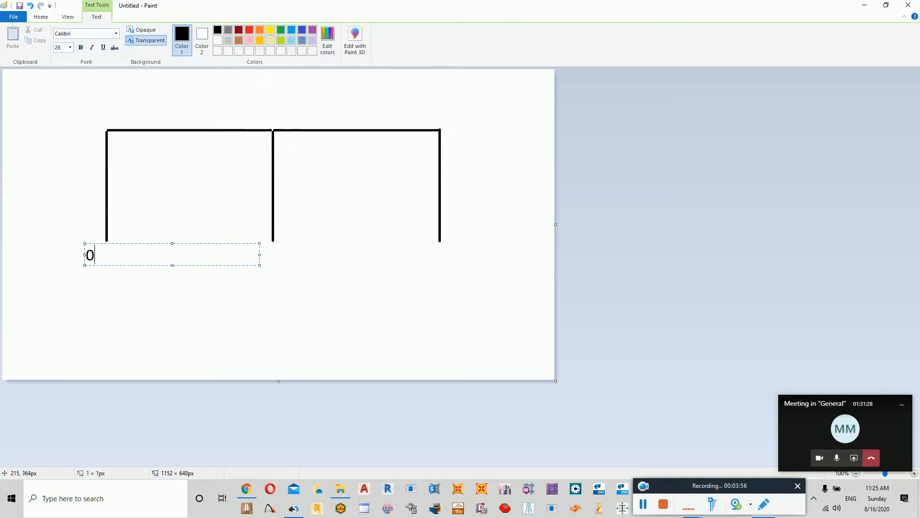
{"action": "left_click", "coordinate": [146, 294]}
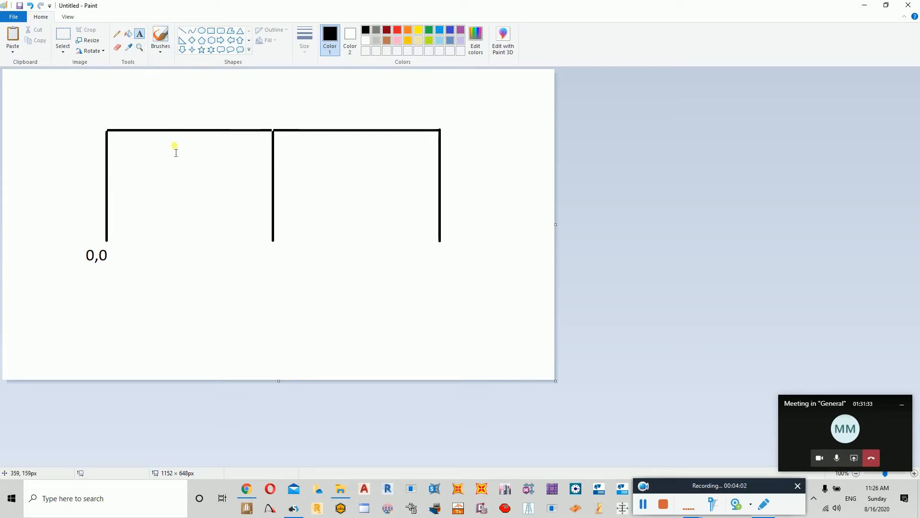
Step: Add the text label "5" below the middle of each of the two beams
{"action": "left_click", "coordinate": [174, 135]}
{"action": "type", "text": "5"}
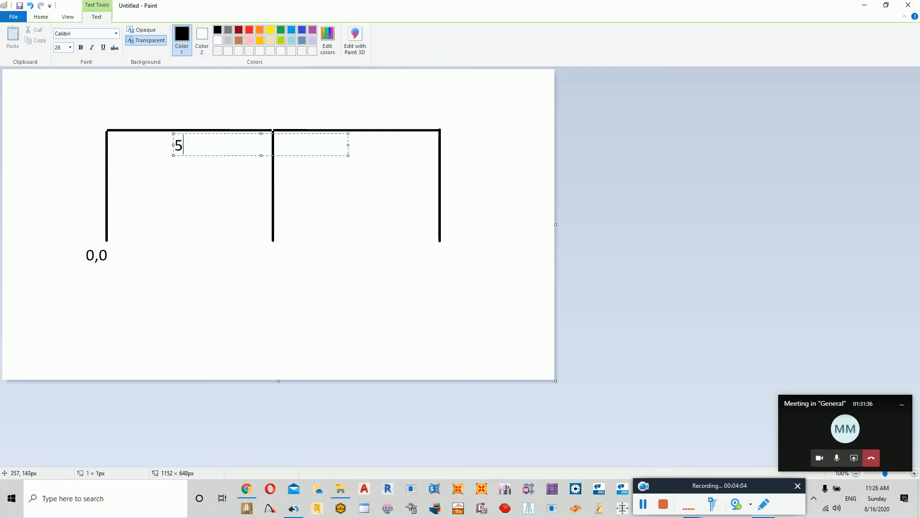
{"action": "left_click", "coordinate": [307, 161]}
{"action": "left_click", "coordinate": [359, 144]}
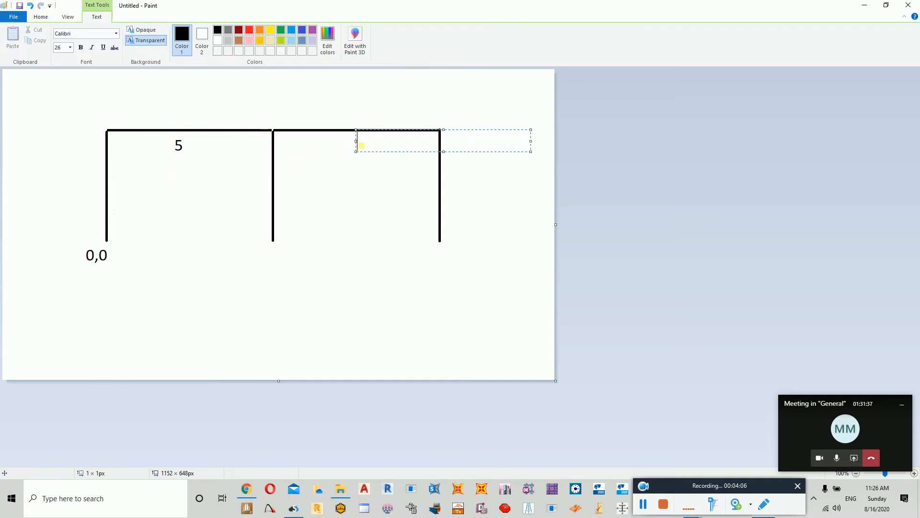
{"action": "left_click", "coordinate": [345, 200]}
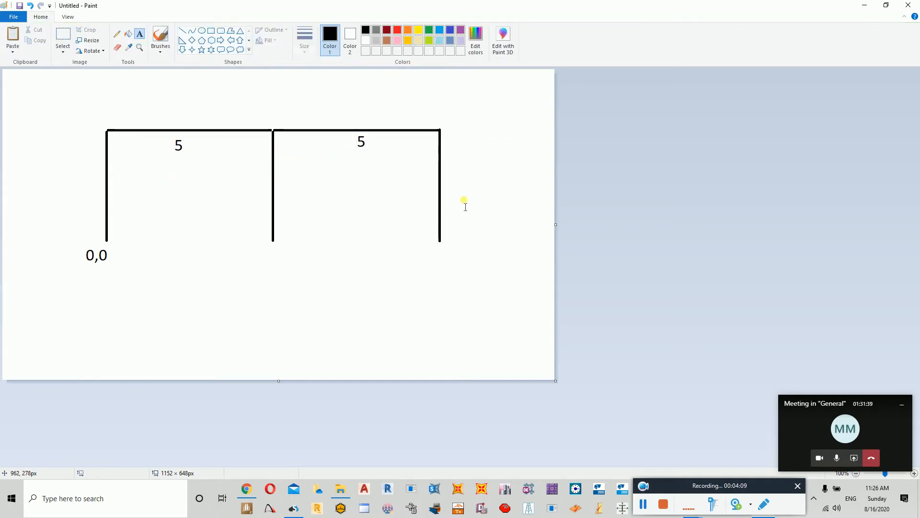
Step: Add the text label "3.5" beside the right column and shift it slightly down to the column's mid-height
{"action": "left_click", "coordinate": [458, 177]}
{"action": "type", "text": "3.5"}
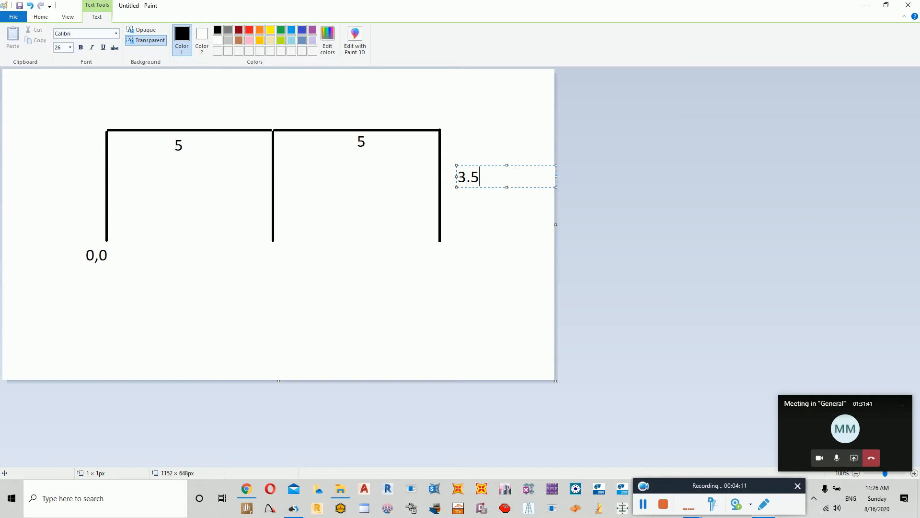
{"action": "left_click", "coordinate": [472, 205]}
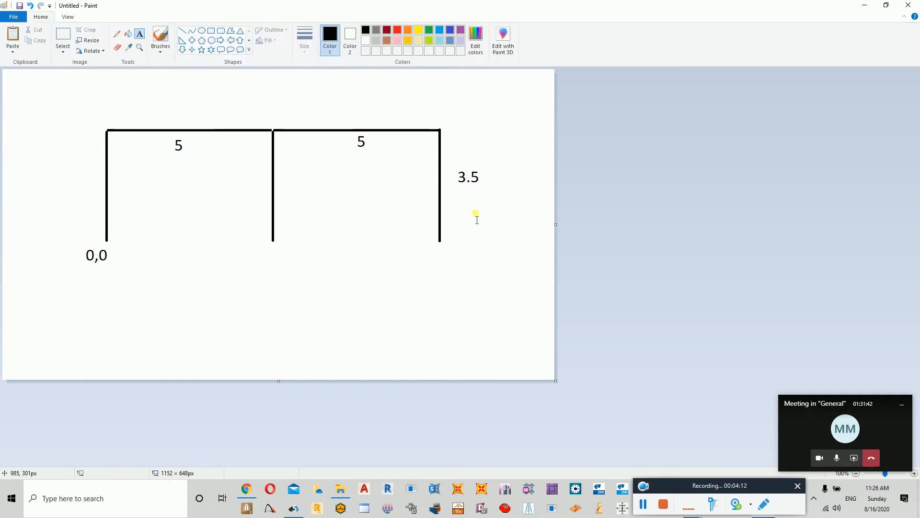
{"action": "left_click", "coordinate": [63, 36]}
{"action": "left_click_drag", "start_coordinate": [452, 164], "coordinate": [473, 187]}
{"action": "left_click", "coordinate": [468, 282]}
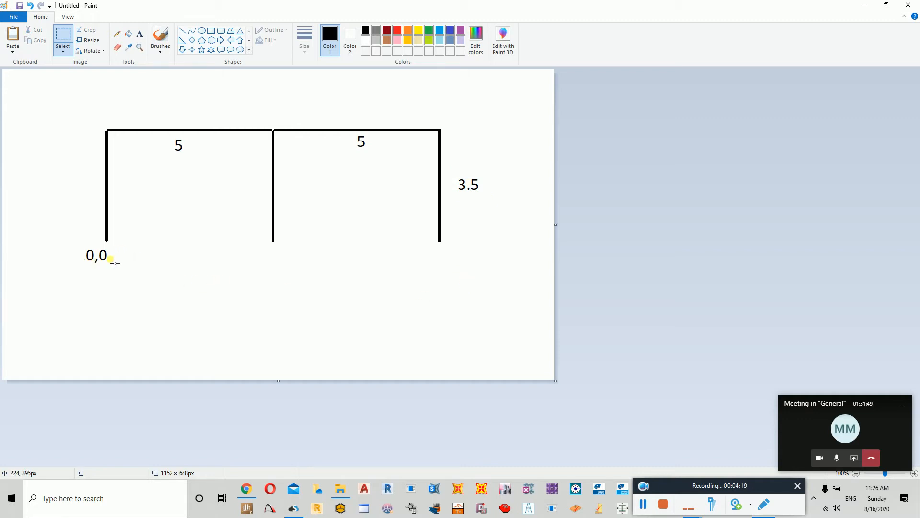
Step: Label the base of the middle column "5,0" and the base of the right column "10,0", centring the latter under its column
{"action": "left_click", "coordinate": [139, 33]}
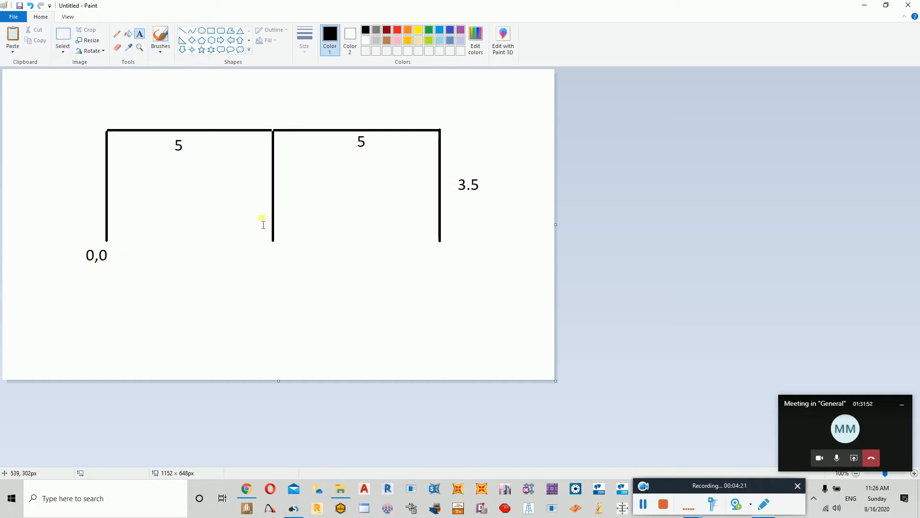
{"action": "left_click", "coordinate": [269, 257]}
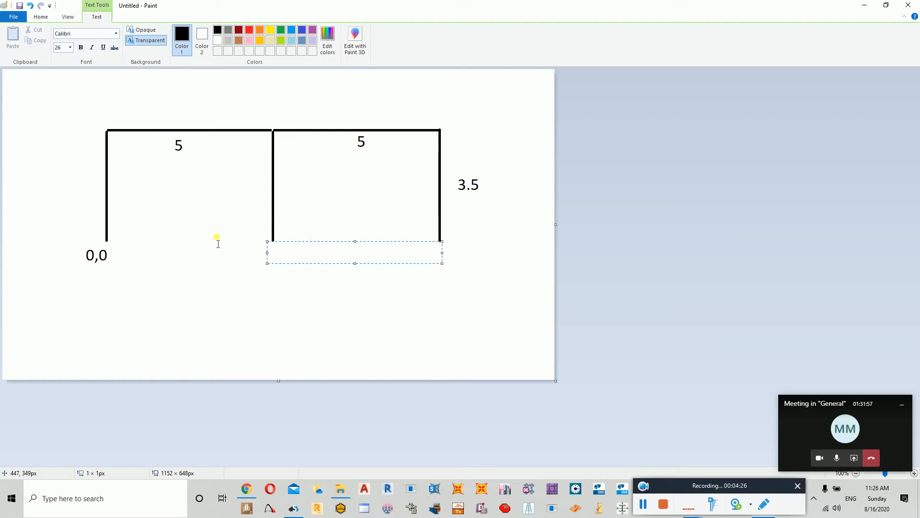
{"action": "type", "text": "5,0"}
{"action": "left_click", "coordinate": [281, 302]}
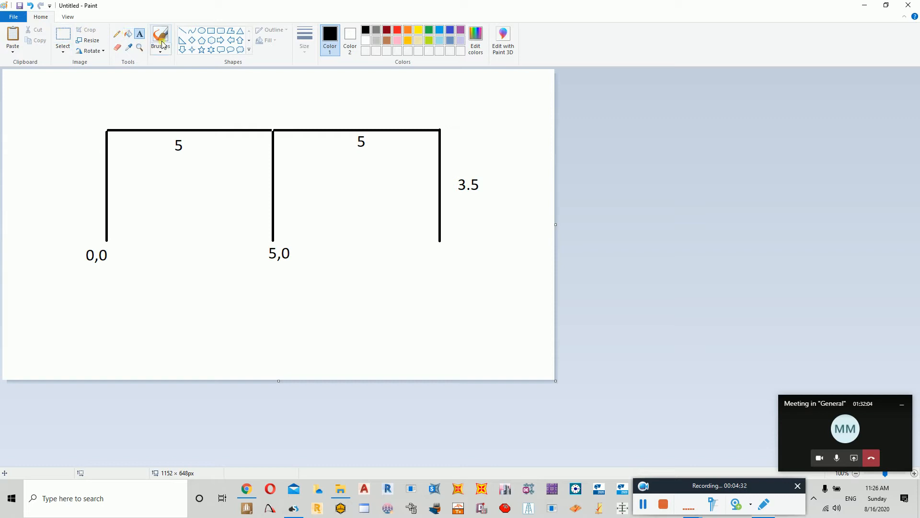
{"action": "left_click", "coordinate": [437, 251]}
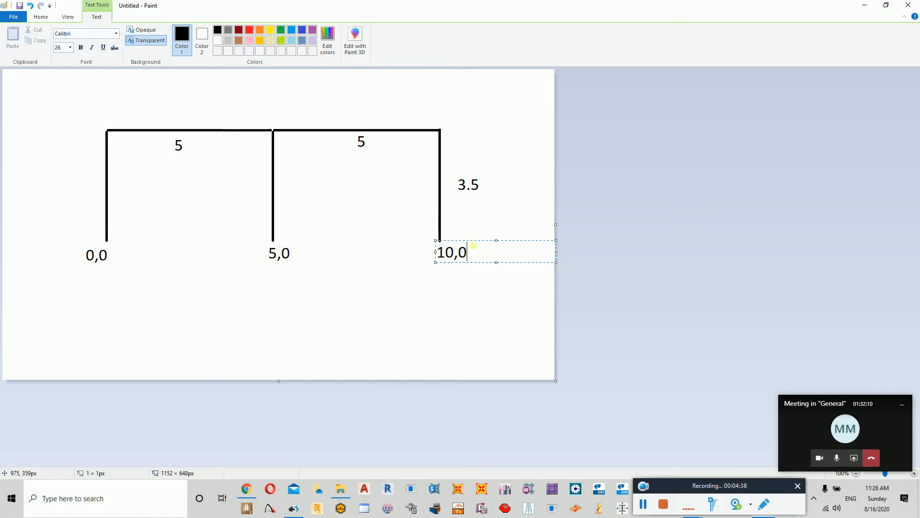
{"action": "left_click_drag", "start_coordinate": [475, 247], "coordinate": [463, 248]}
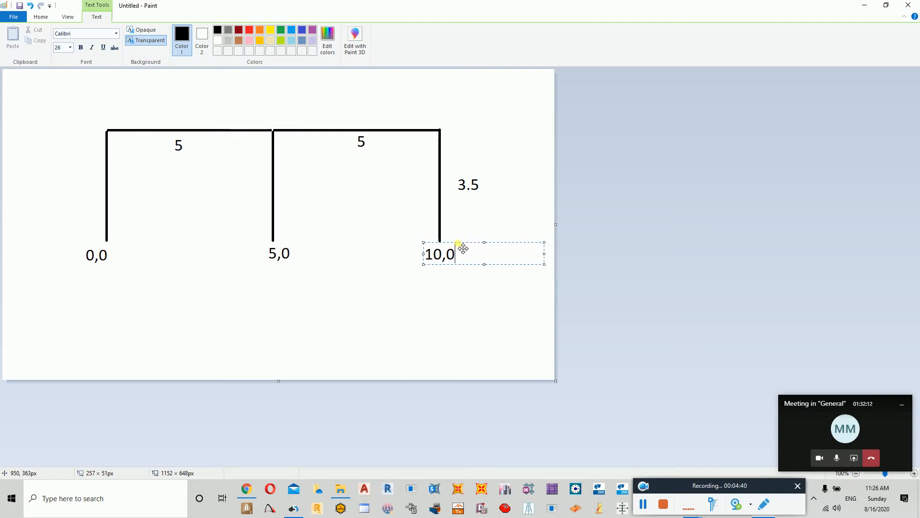
{"action": "left_click", "coordinate": [465, 281]}
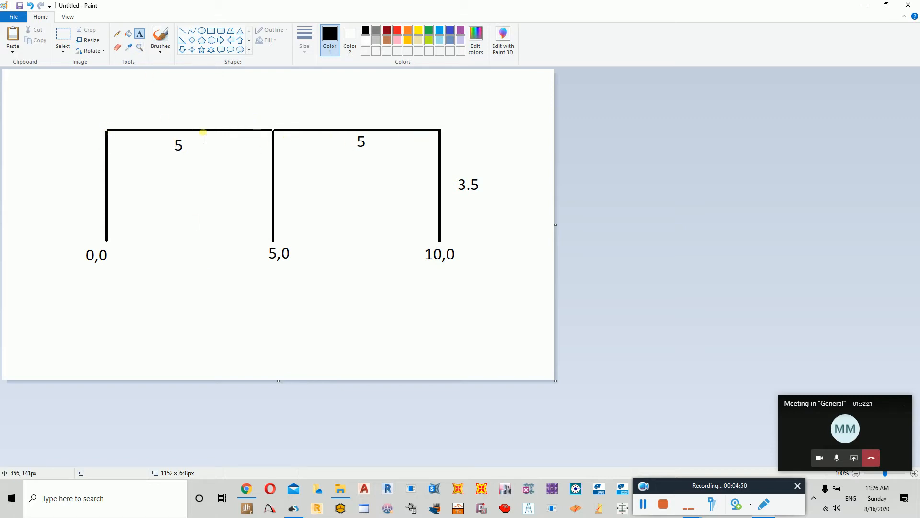
Step: Add the text label "0,3.5" above the left column's top end and shift it clear of the beam line
{"action": "left_click", "coordinate": [140, 34]}
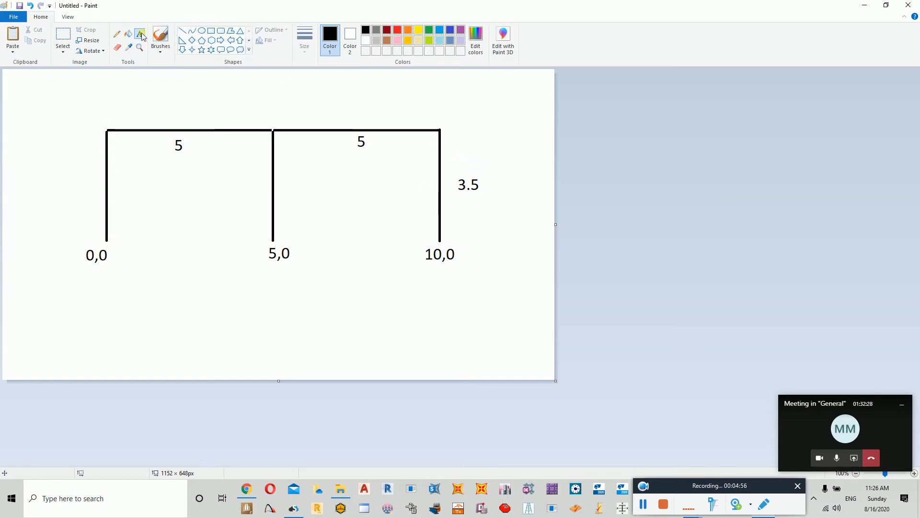
{"action": "left_click", "coordinate": [79, 123]}
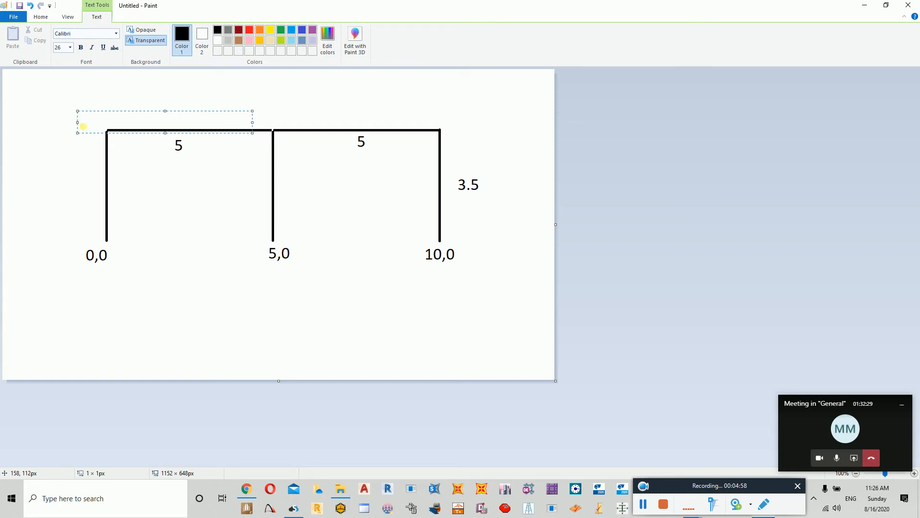
{"action": "type", "text": "0,3.5"}
{"action": "left_click_drag", "start_coordinate": [107, 111], "coordinate": [121, 104]}
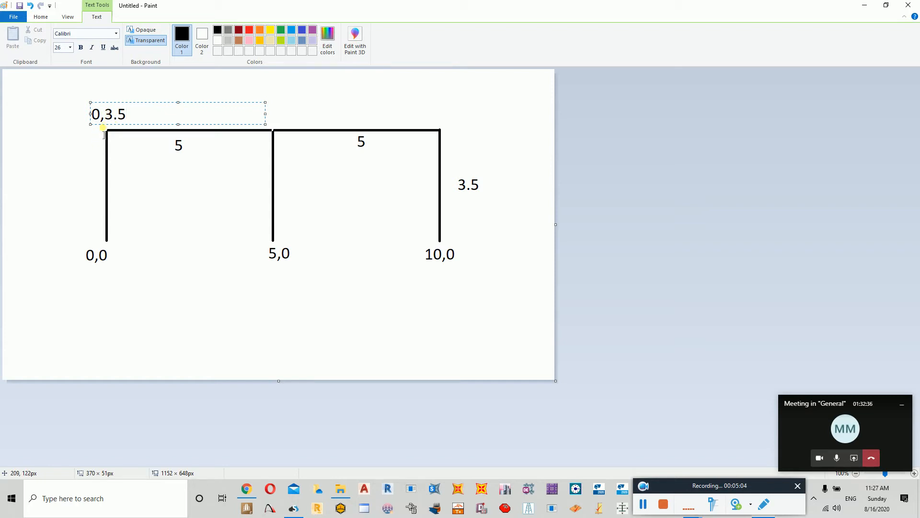
{"action": "left_click", "coordinate": [153, 223]}
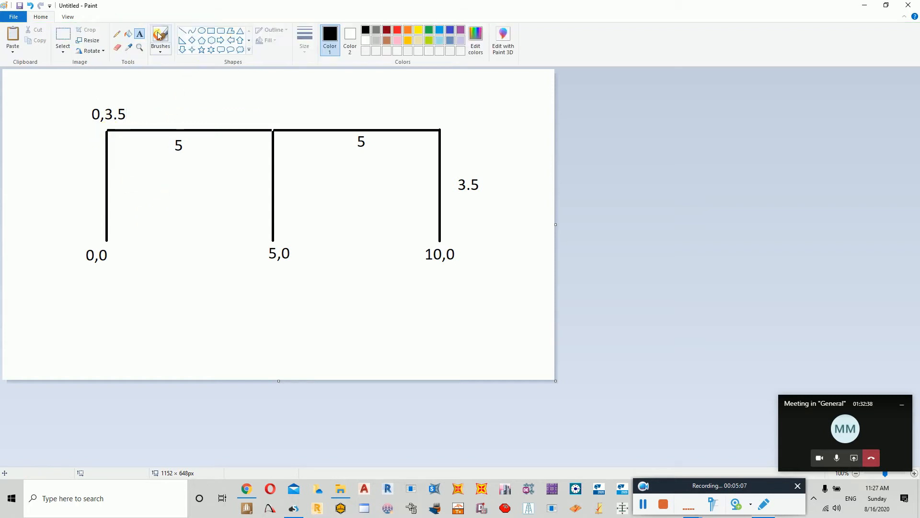
Step: Label the top of the middle column "5,3.5" and the top of the right column "10,3.5"
{"action": "left_click", "coordinate": [139, 34]}
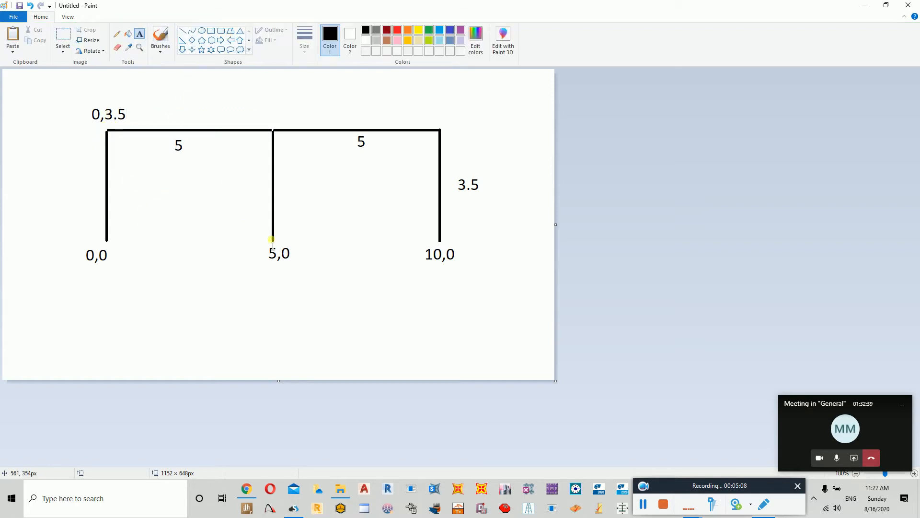
{"action": "left_click", "coordinate": [272, 104]}
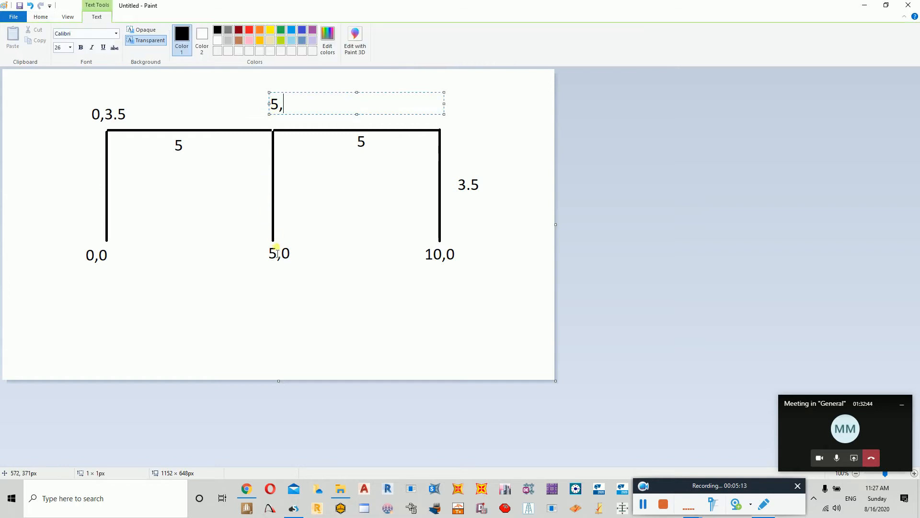
{"action": "type", "text": "5,3.5"}
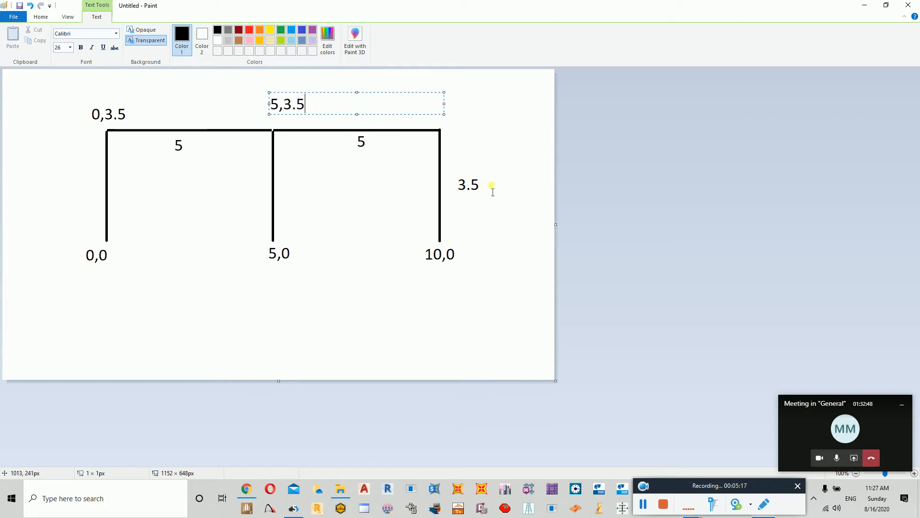
{"action": "left_click", "coordinate": [469, 153]}
{"action": "left_click", "coordinate": [446, 107]}
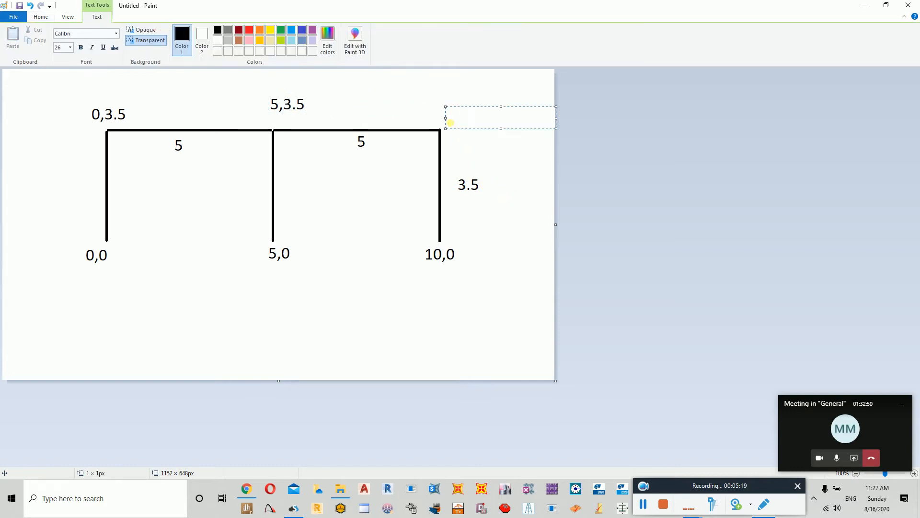
{"action": "type", "text": "10"}
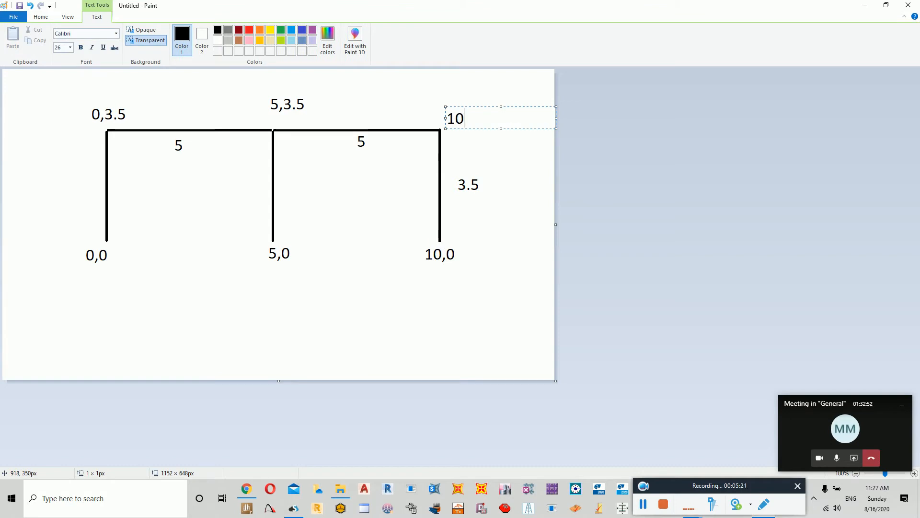
{"action": "type", "text": ",3.5"}
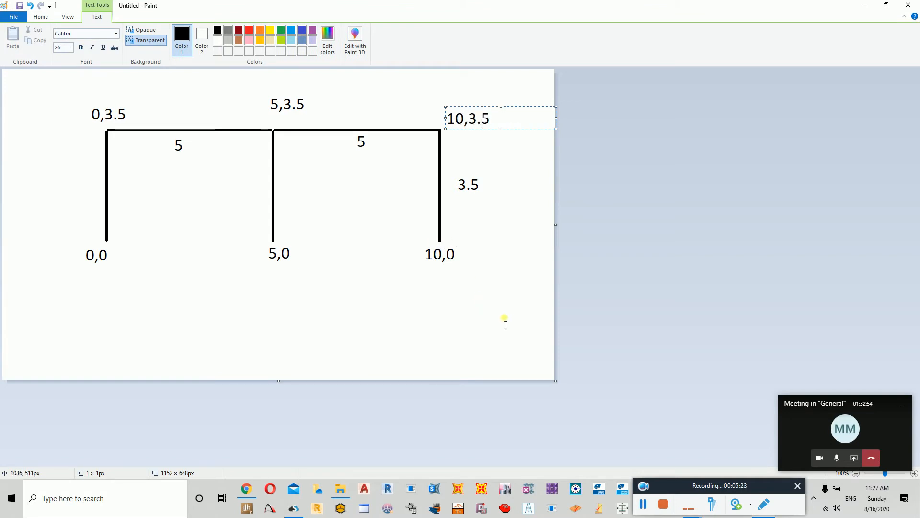
{"action": "left_click", "coordinate": [506, 319]}
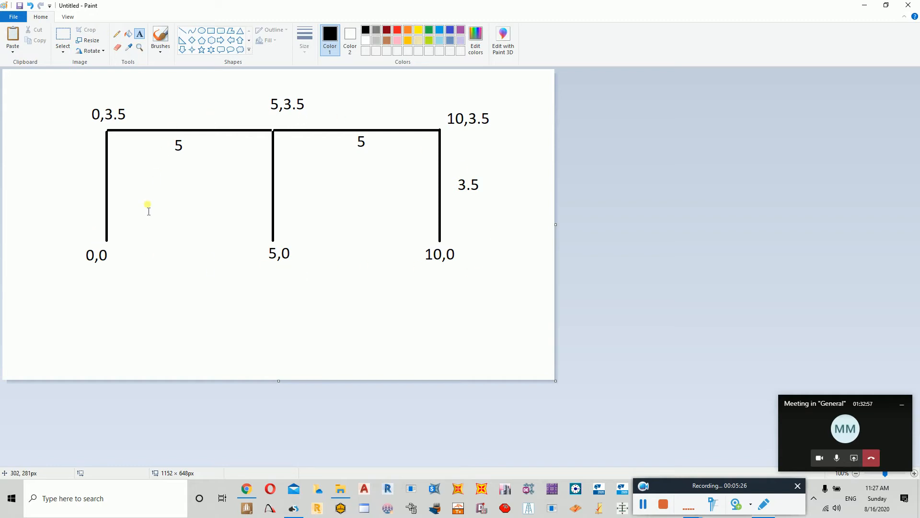
Step: Switch to SkyCiv and add the two remaining base nodes at X 5 m and X 10 m, both with Y 0
{"action": "key", "text": "alt+Tab"}
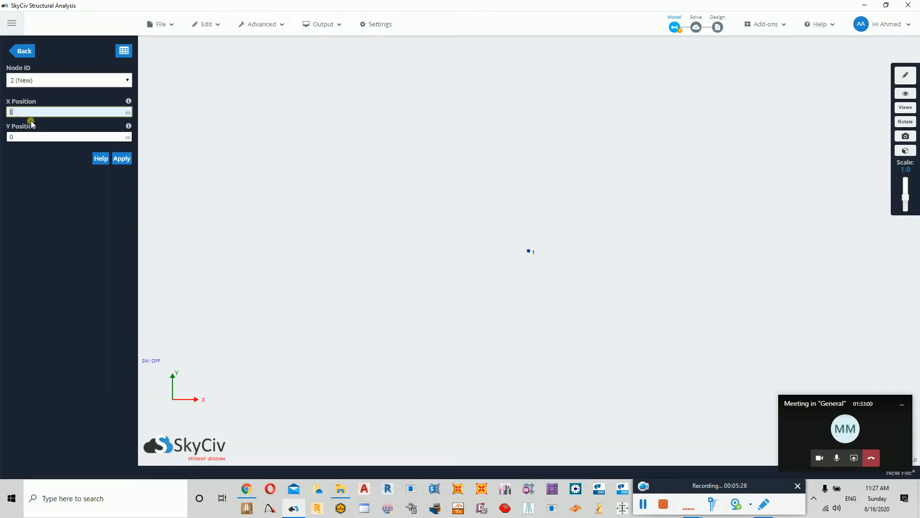
{"action": "key", "text": "alt+Tab"}
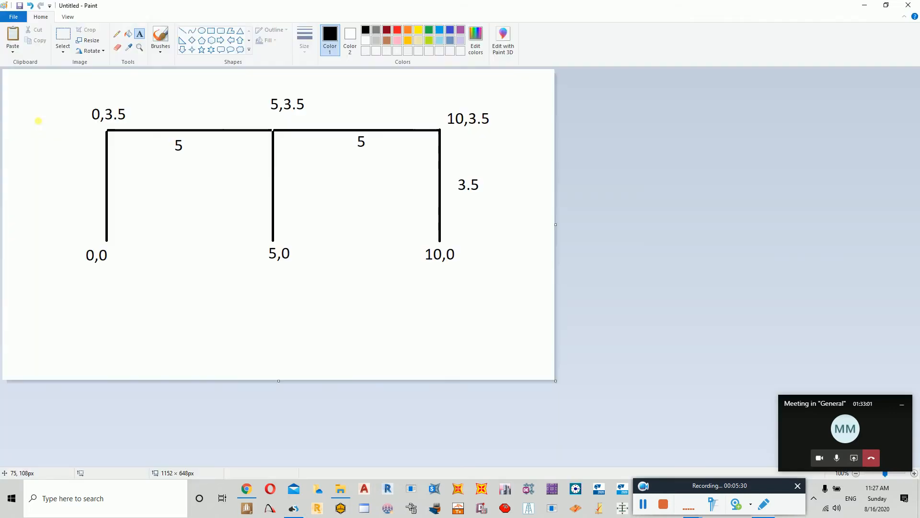
{"action": "key", "text": "alt+Tab"}
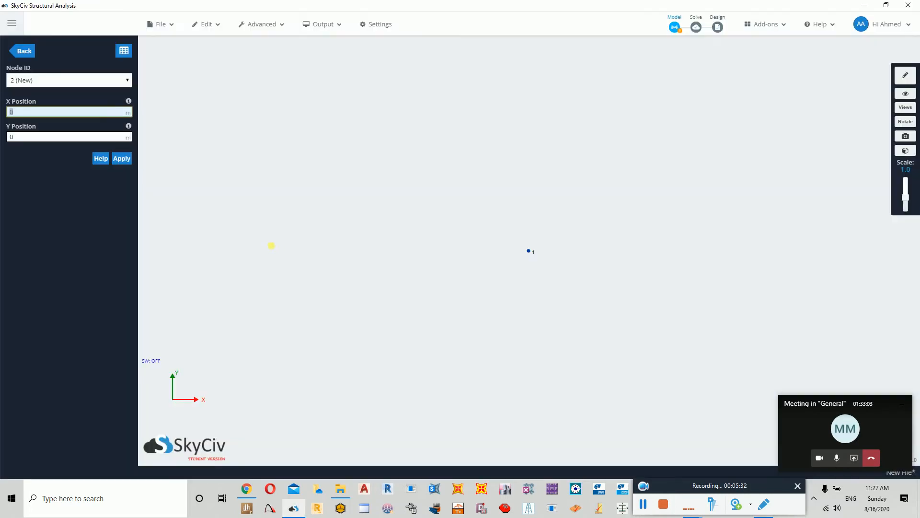
{"action": "key", "text": "Return"}
{"action": "type", "text": "10"}
{"action": "key", "text": "Return"}
Step: Open the nodes datasheet and copy the X and Y positions of nodes 1 to 3 into the rows starting at node 4
{"action": "key", "text": "alt+Tab"}
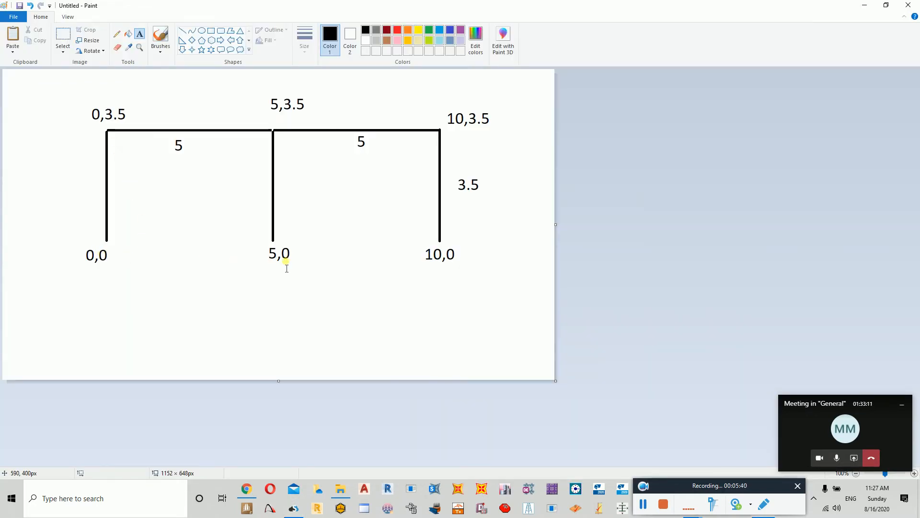
{"action": "key", "text": "alt+Tab"}
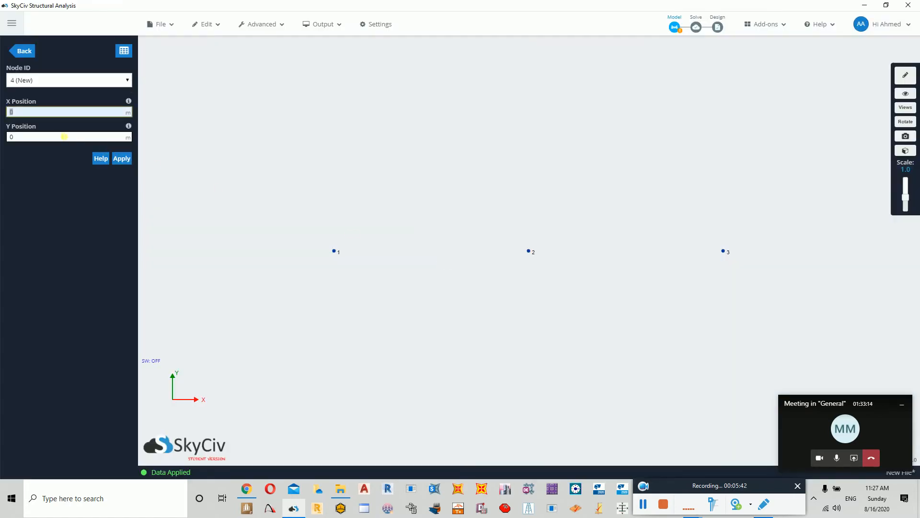
{"action": "left_click", "coordinate": [123, 46]}
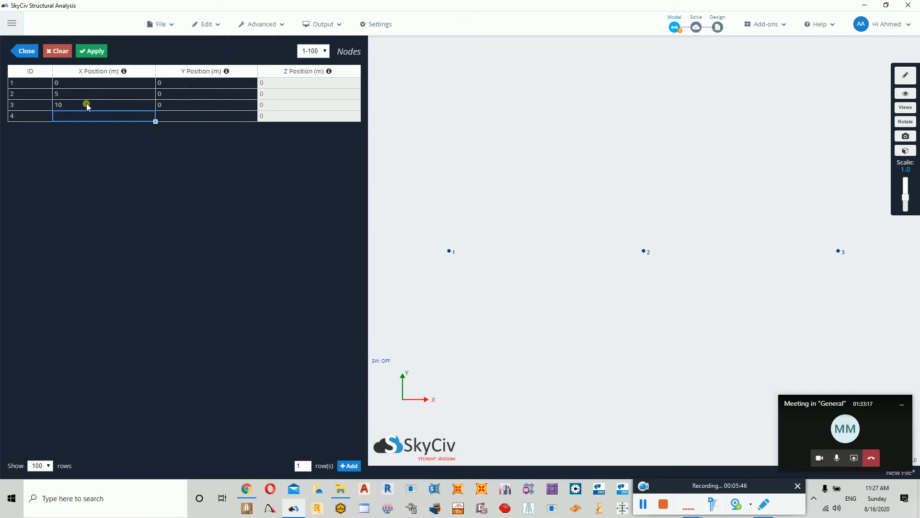
{"action": "key", "text": "alt+Tab"}
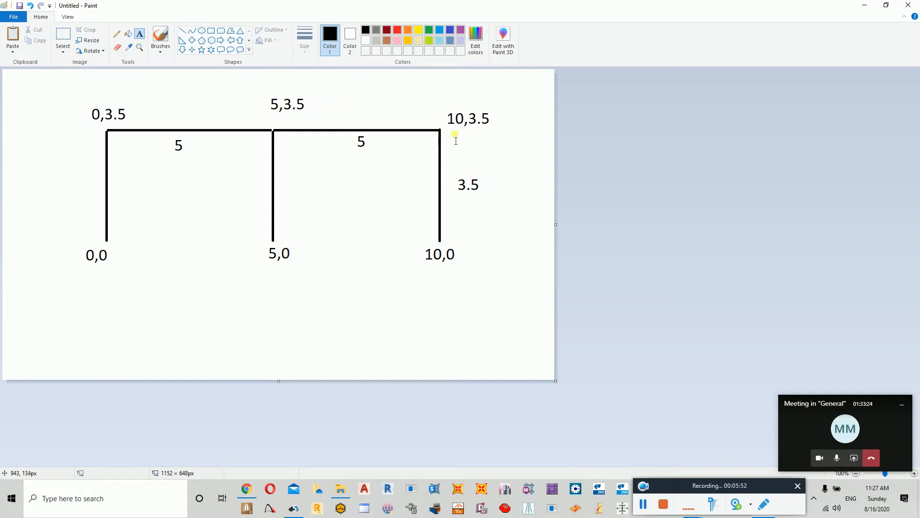
{"action": "key", "text": "alt+Tab"}
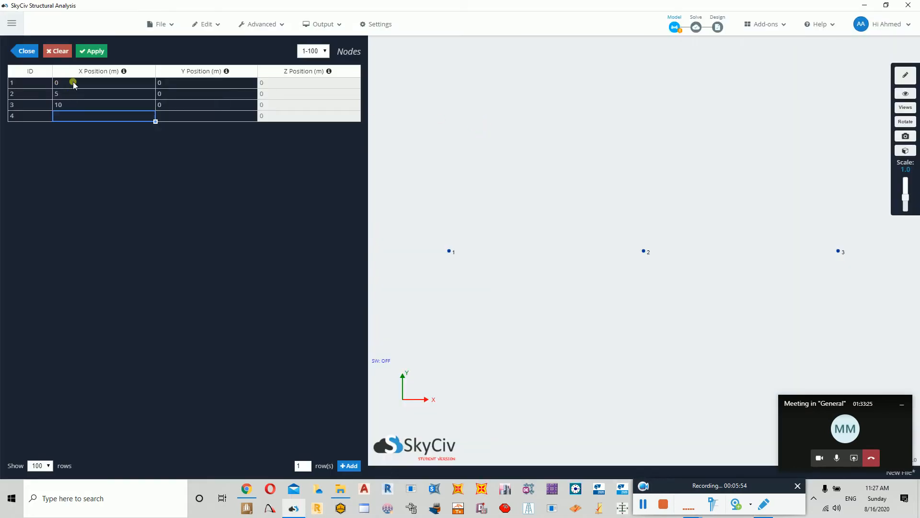
{"action": "left_click_drag", "start_coordinate": [74, 84], "coordinate": [161, 107]}
{"action": "key", "text": "ctrl+c"}
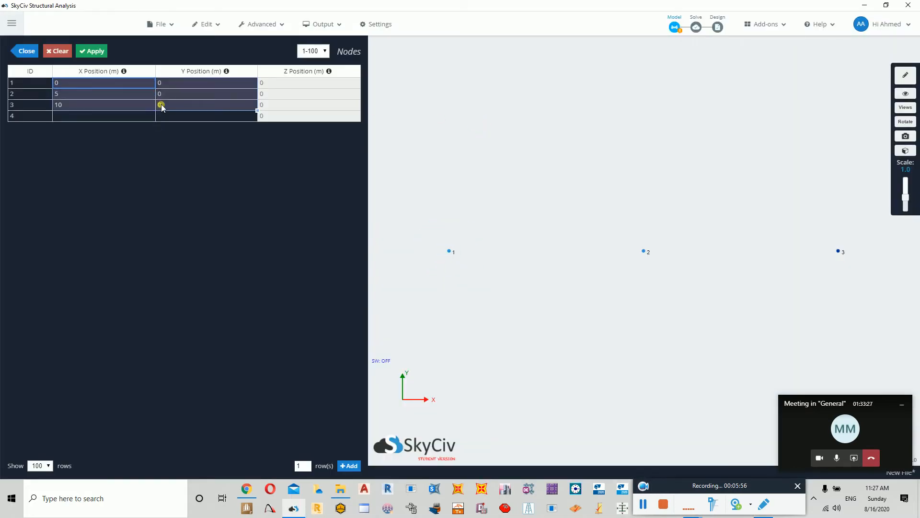
{"action": "left_click", "coordinate": [132, 117]}
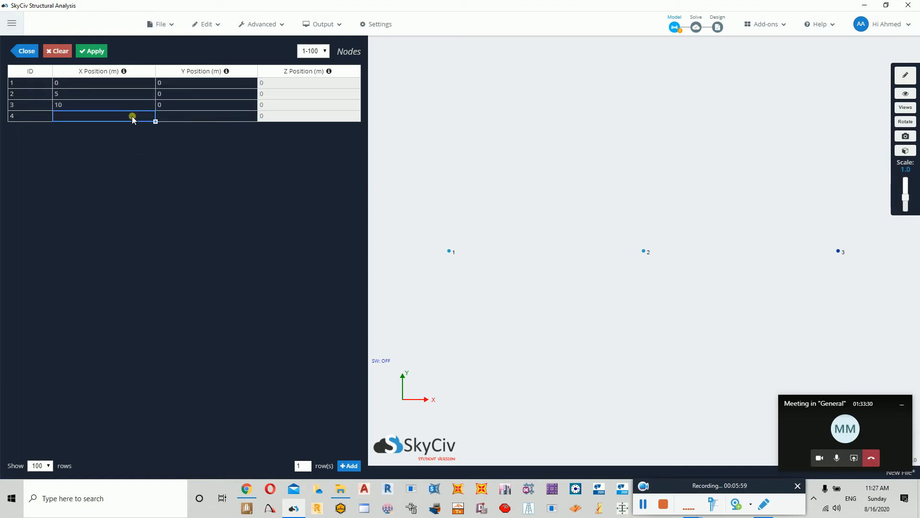
{"action": "key", "text": "ctrl+v"}
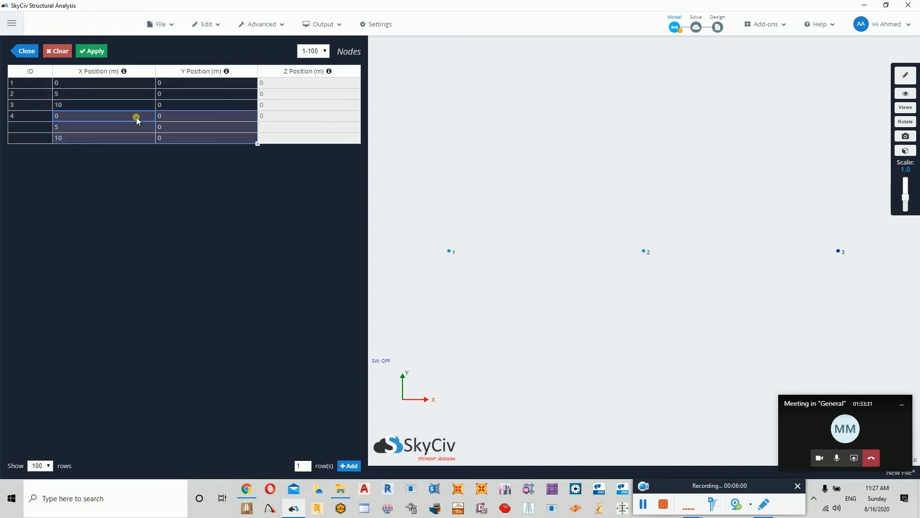
Step: Set the Y position of the node 4 row to 3.5 m and fill it down to the 5 m and 10 m rows below
{"action": "left_click", "coordinate": [165, 118]}
{"action": "type", "text": "3.5"}
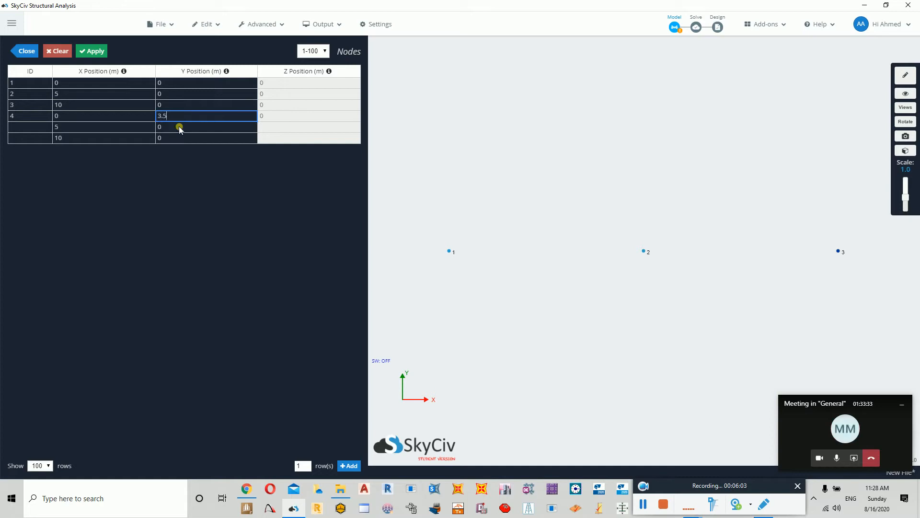
{"action": "left_click", "coordinate": [226, 127]}
{"action": "left_click", "coordinate": [239, 117]}
{"action": "left_click_drag", "start_coordinate": [257, 120], "coordinate": [254, 137]}
{"action": "left_click", "coordinate": [220, 149]}
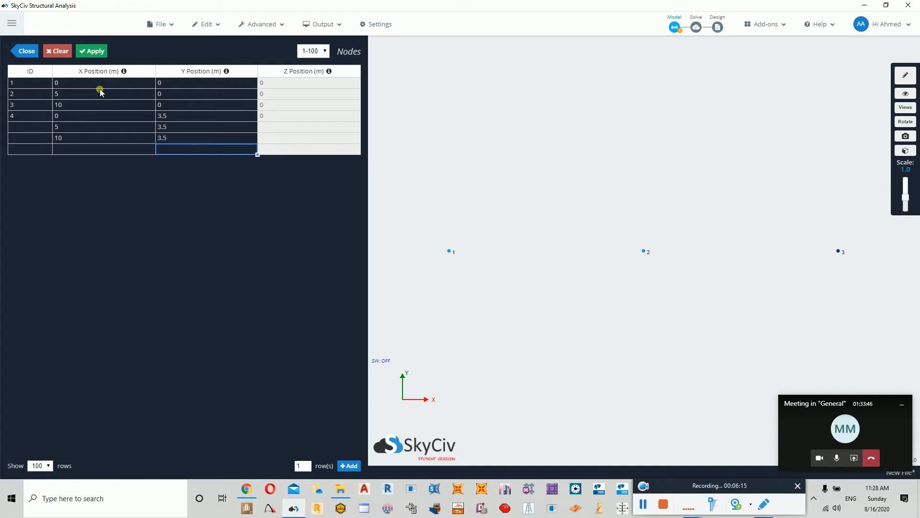
Step: Share the whole desktop, Screen #1, in the Microsoft Teams meeting and move the recording bar out of the way
{"action": "left_click", "coordinate": [854, 459]}
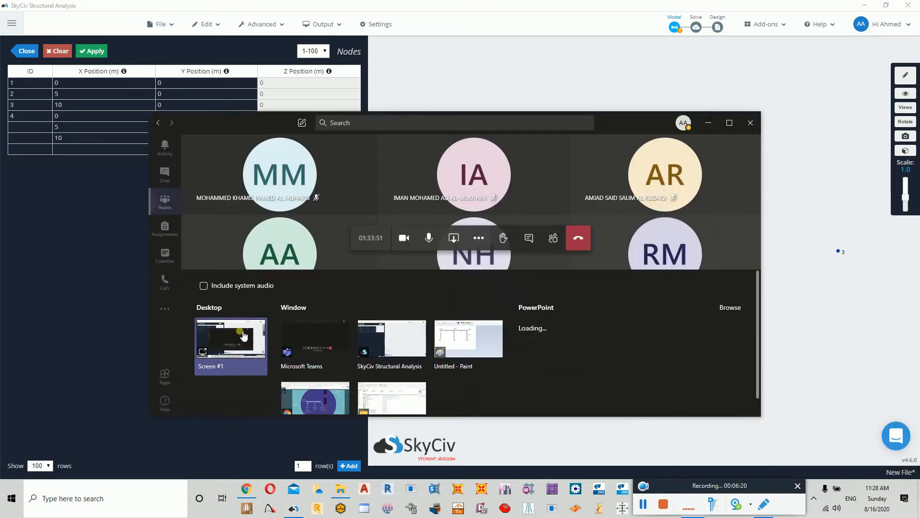
{"action": "left_click", "coordinate": [240, 331]}
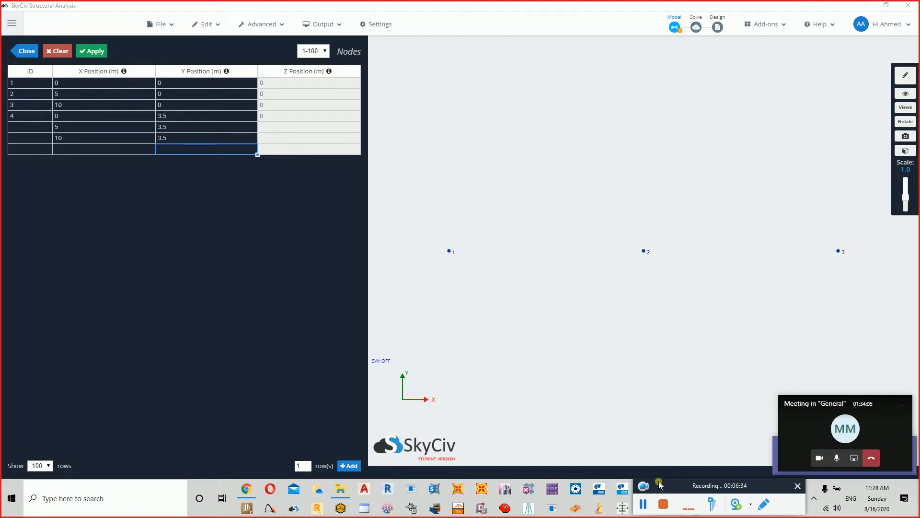
{"action": "left_click_drag", "start_coordinate": [659, 486], "coordinate": [777, 338]}
Step: Switch to Microsoft Teams to read the meeting chat replies, minimise it, and close the SkyCiv window
{"action": "mouse_move", "coordinate": [693, 508]}
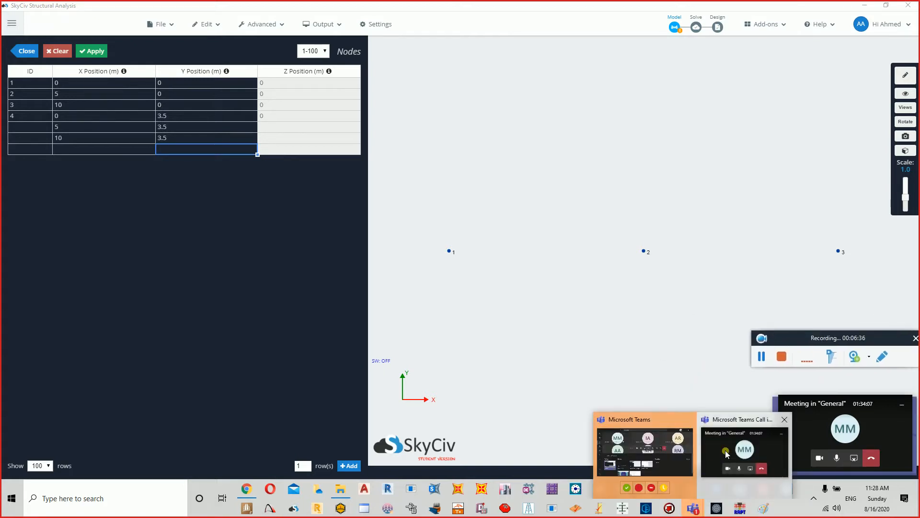
{"action": "left_click", "coordinate": [645, 451]}
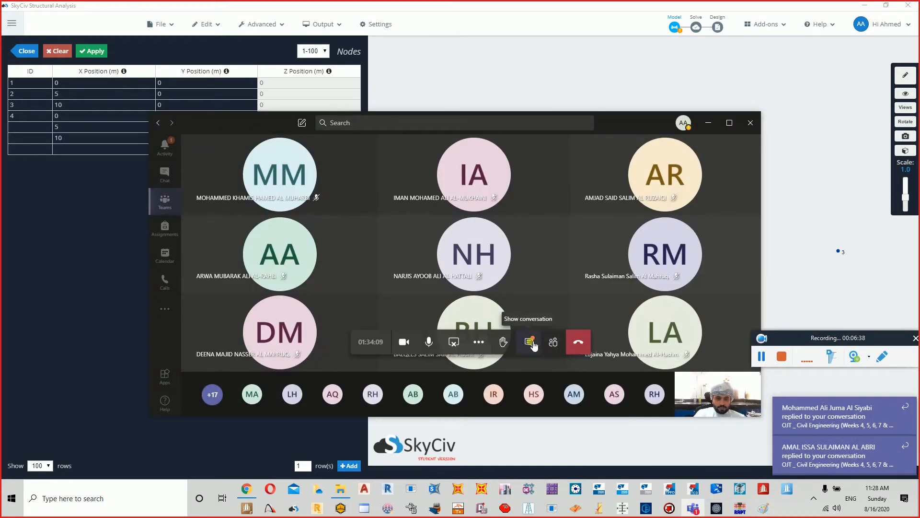
{"action": "left_click", "coordinate": [534, 342]}
{"action": "mouse_move", "coordinate": [629, 368]}
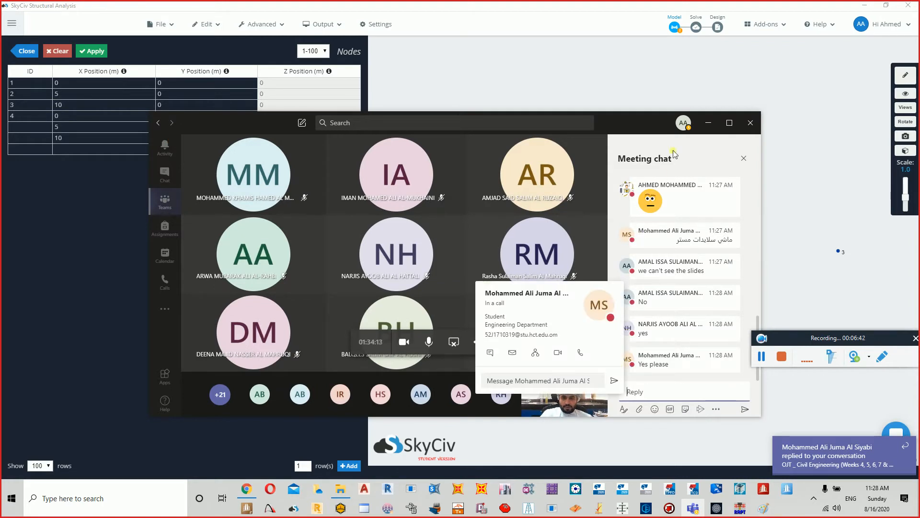
{"action": "left_click", "coordinate": [710, 123]}
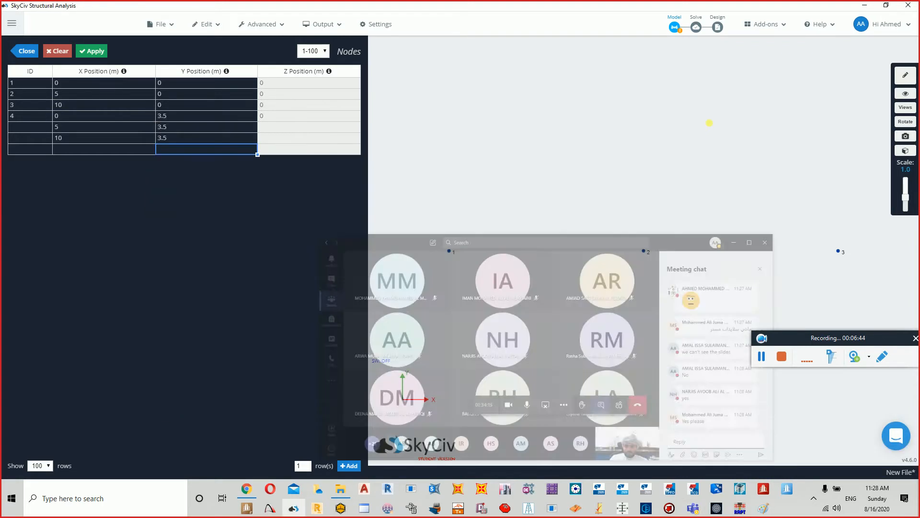
{"action": "left_click", "coordinate": [905, 6]}
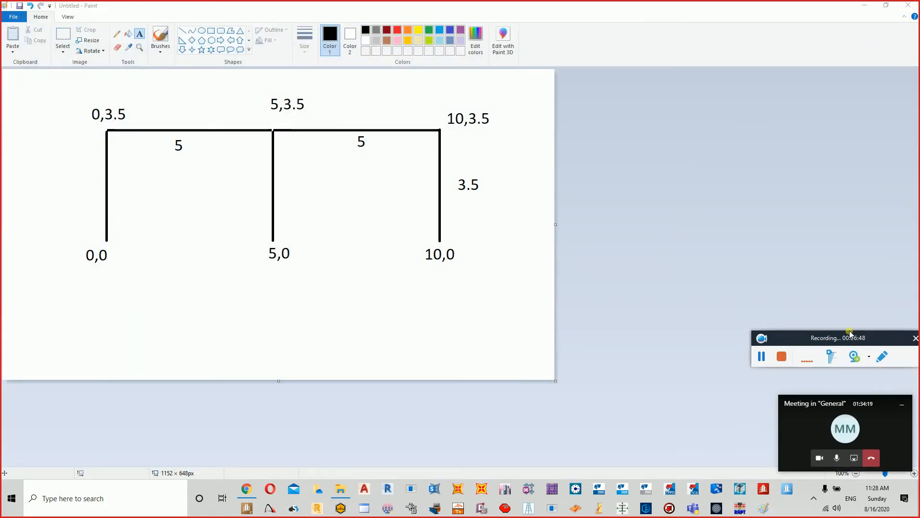
{"action": "left_click_drag", "start_coordinate": [850, 337], "coordinate": [808, 269]}
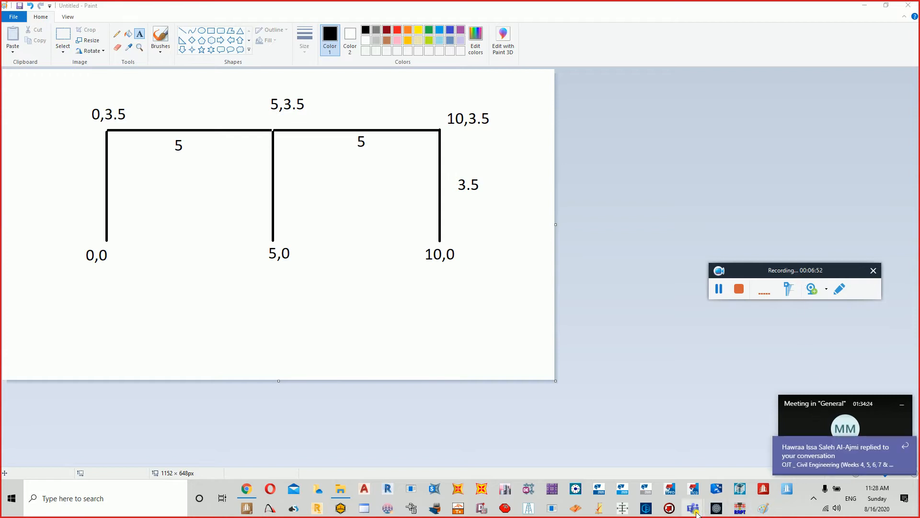
Step: Check the Microsoft Teams meeting chat again for new replies and return to the Paint sketch
{"action": "mouse_move", "coordinate": [695, 509]}
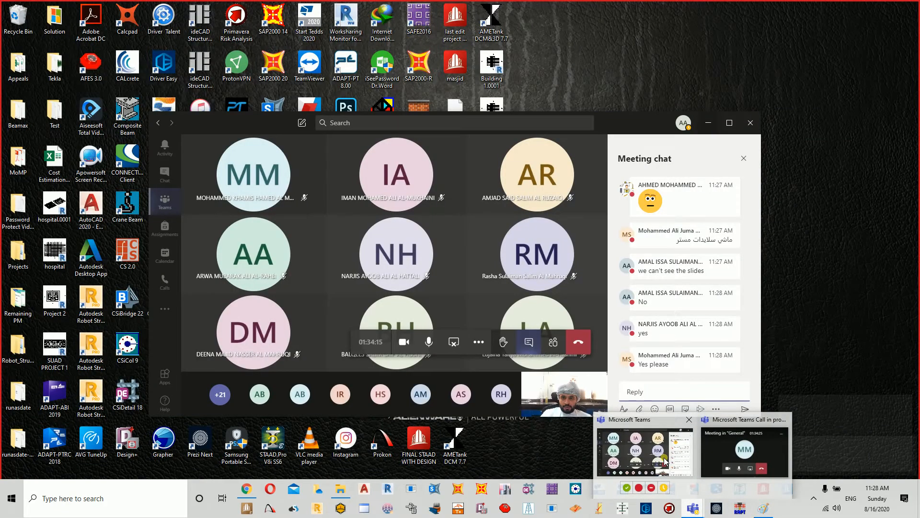
{"action": "left_click", "coordinate": [665, 461]}
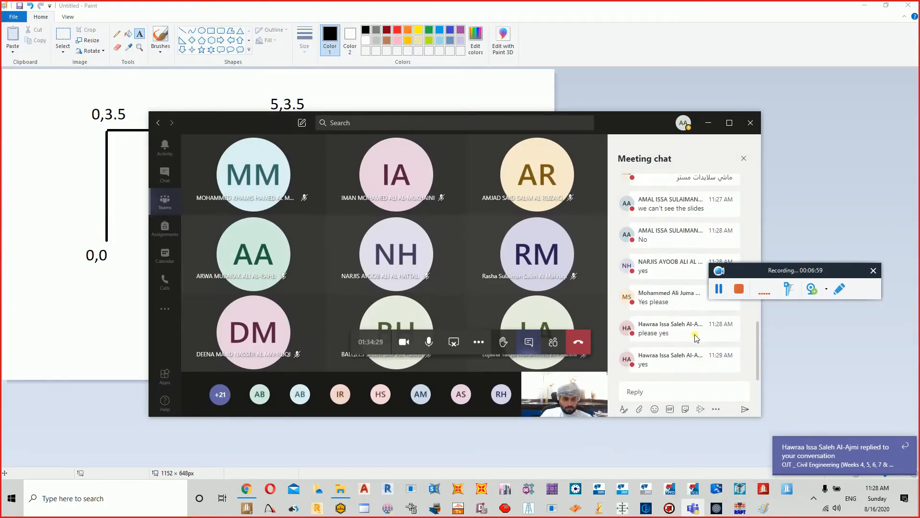
{"action": "left_click", "coordinate": [709, 123]}
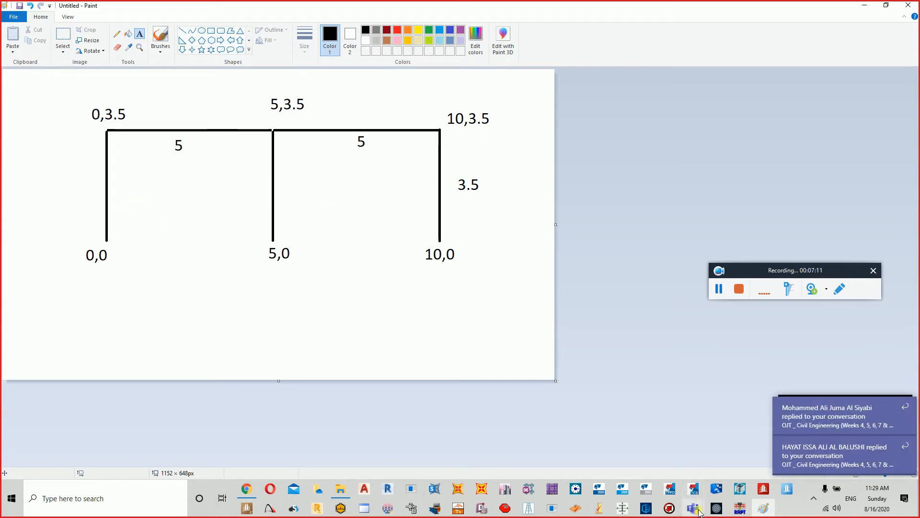
{"action": "mouse_move", "coordinate": [693, 507]}
{"action": "left_click", "coordinate": [671, 464]}
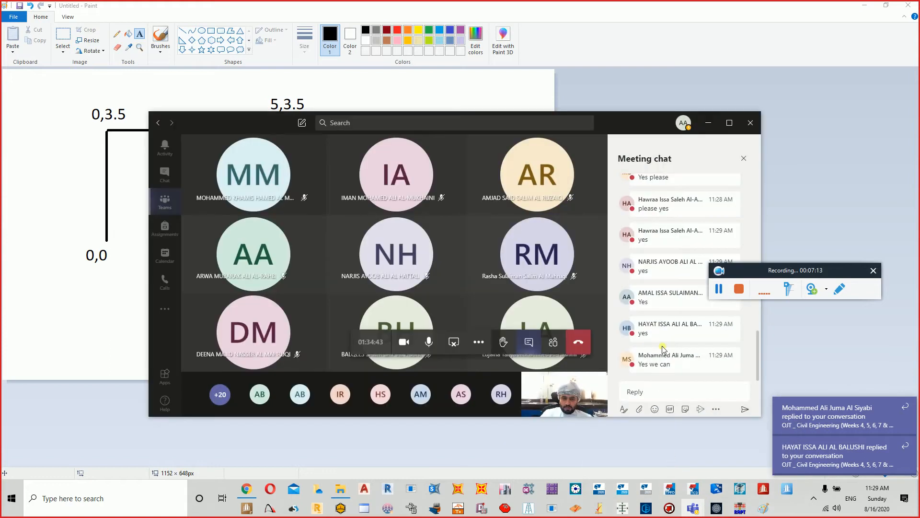
{"action": "left_click", "coordinate": [709, 123]}
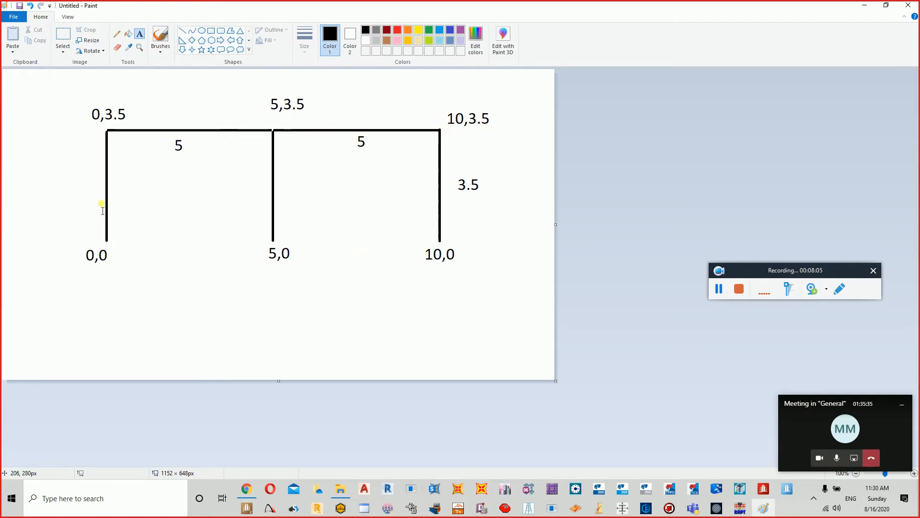
Step: Look through the open windows for the SkyCiv session
{"action": "key", "text": "alt+Tab"}
{"action": "key", "text": "alt+Tab"}
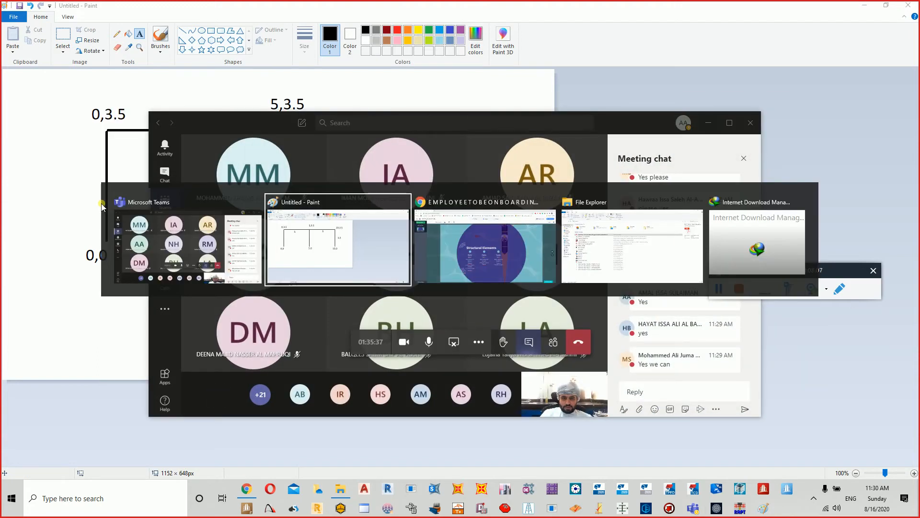
{"action": "key", "text": "alt+Tab"}
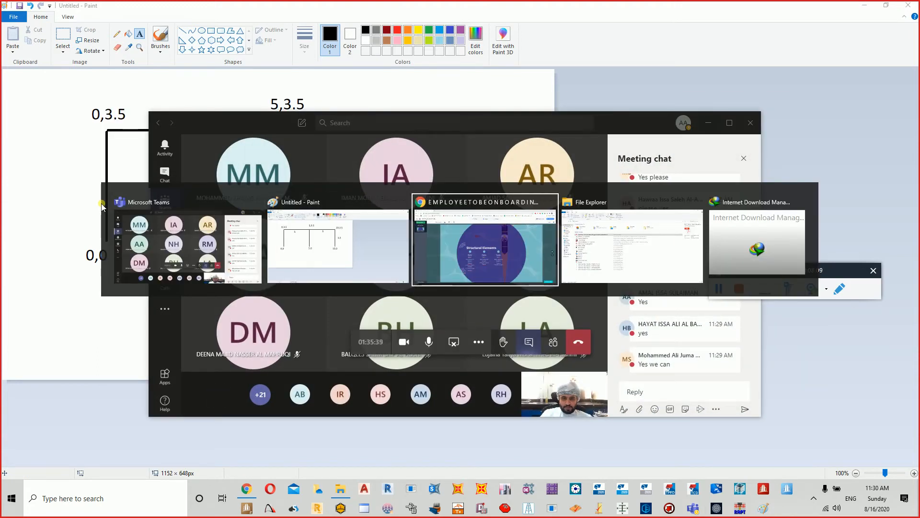
{"action": "key", "text": "alt+Tab"}
{"action": "key", "text": "alt+Tab"}
{"action": "key", "text": "alt+Tab"}
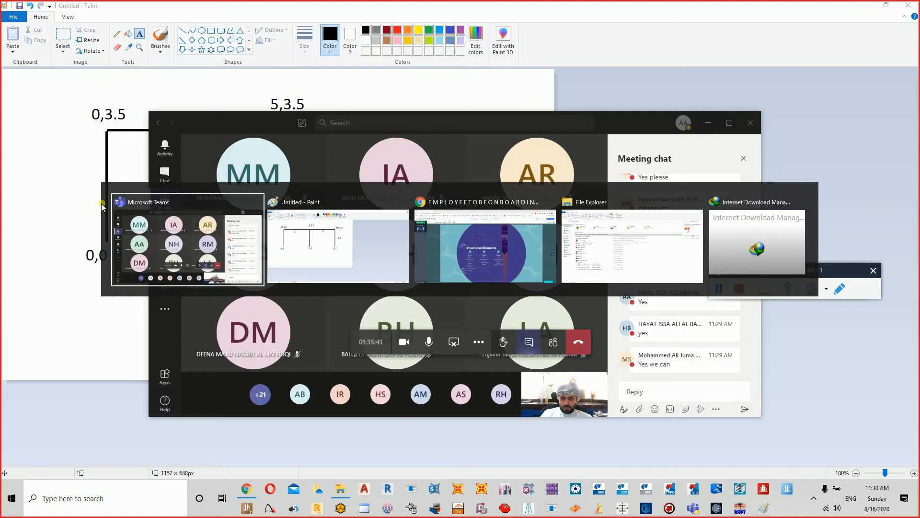
{"action": "key", "text": "alt+Tab"}
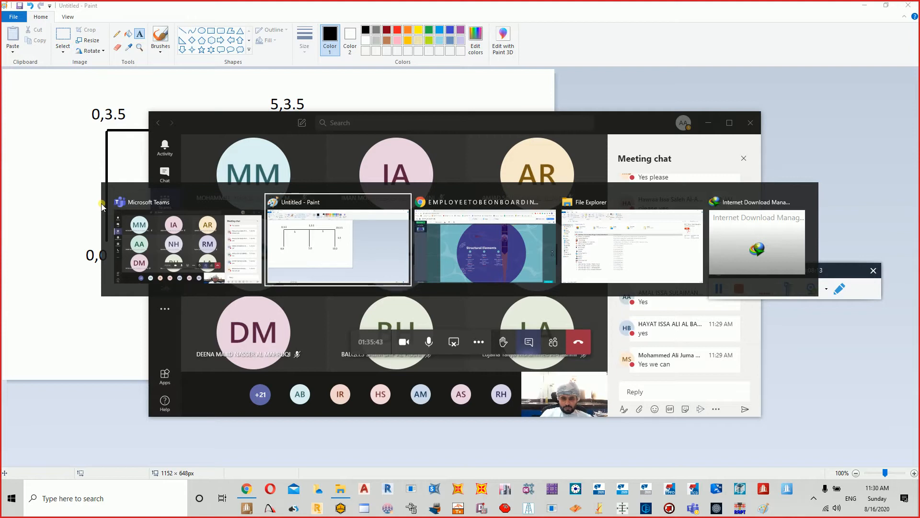
{"action": "key", "text": "alt+Tab"}
{"action": "key", "text": "alt+Tab"}
{"action": "key", "text": "alt+Tab"}
{"action": "key", "text": "alt+Tab"}
{"action": "key", "text": "alt+Tab"}
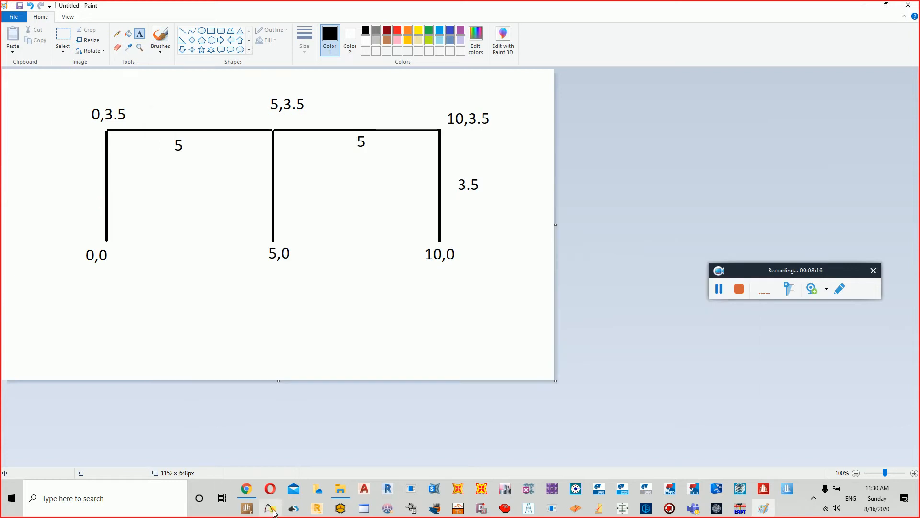
Step: Relaunch SkyCiv and expand the dashboard's list of software modules to reach 2D Truss/Frame
{"action": "left_click", "coordinate": [293, 508]}
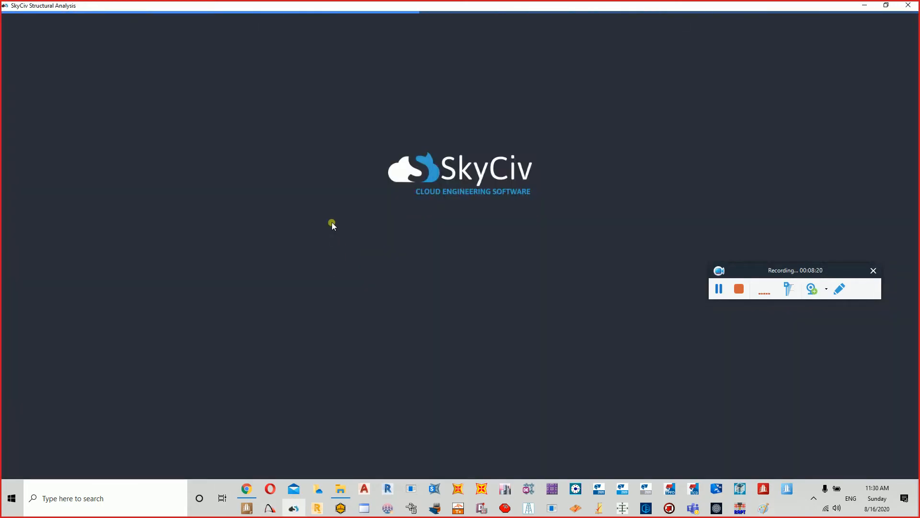
{"action": "left_click_drag", "start_coordinate": [767, 273], "coordinate": [792, 488]}
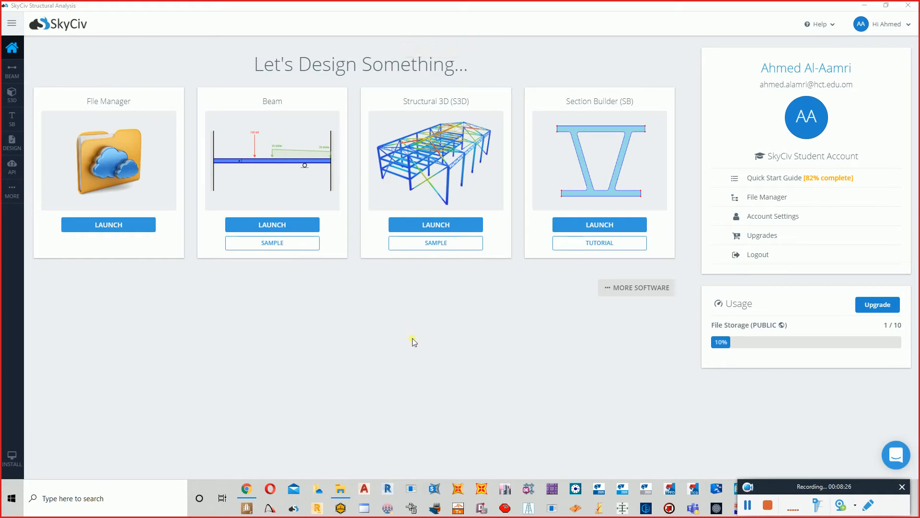
{"action": "left_click", "coordinate": [651, 289]}
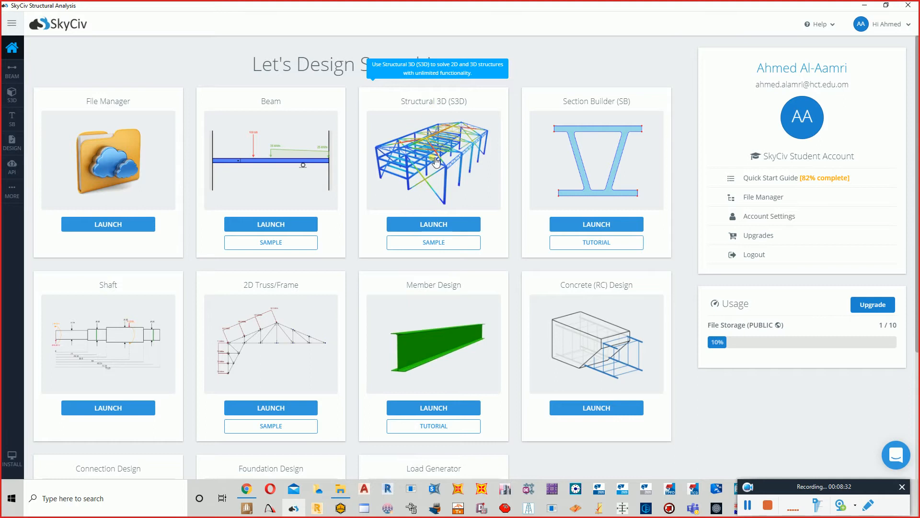
{"action": "scroll", "coordinate": [430, 206], "scroll_direction": "down", "scroll_amount": 1}
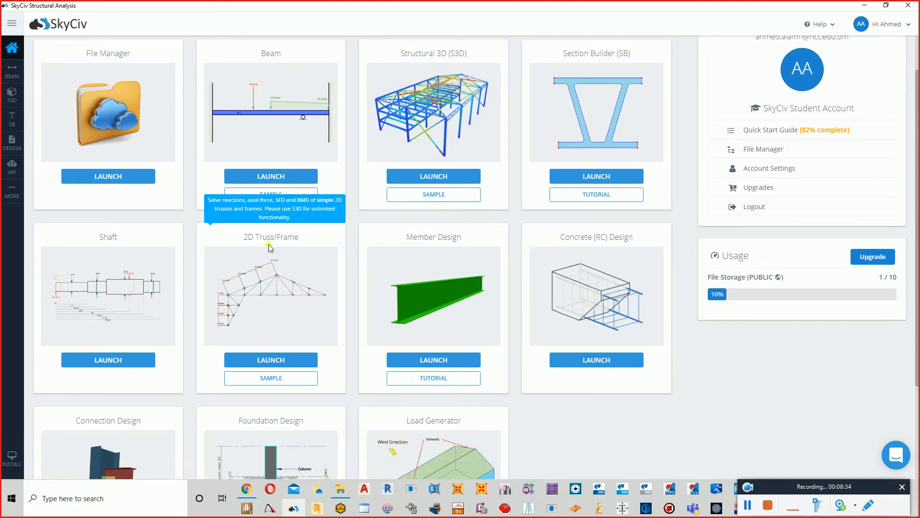
Step: Launch 2D Truss/Frame with SkyCiv Frame (2D) as the software and continue with the 2D version
{"action": "left_click", "coordinate": [271, 361]}
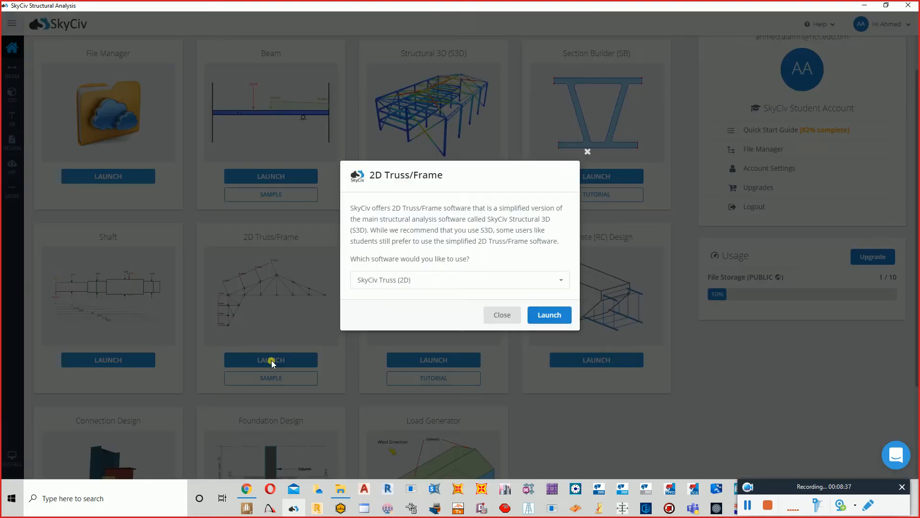
{"action": "left_click", "coordinate": [381, 283]}
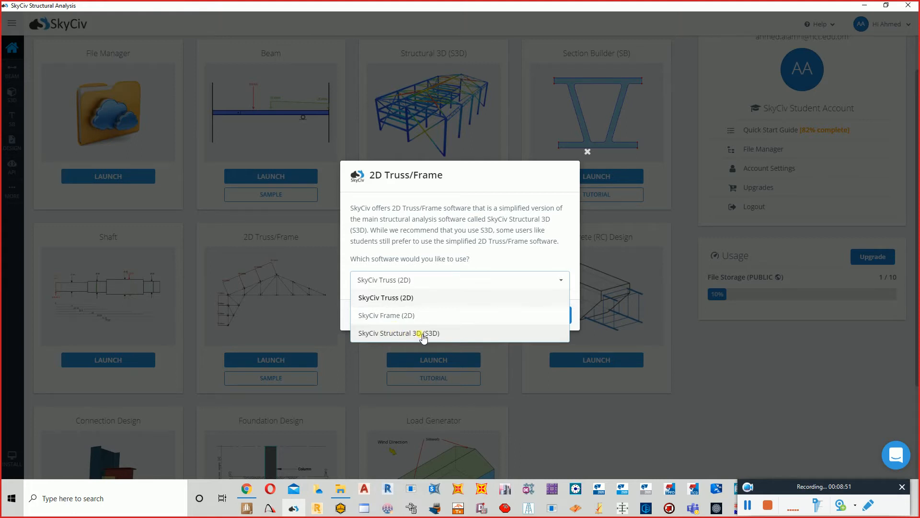
{"action": "left_click", "coordinate": [407, 316]}
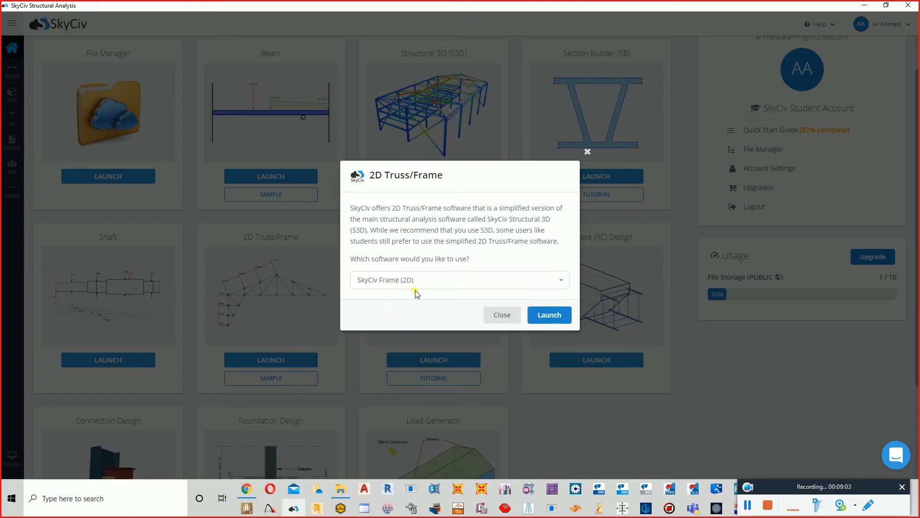
{"action": "left_click", "coordinate": [547, 315]}
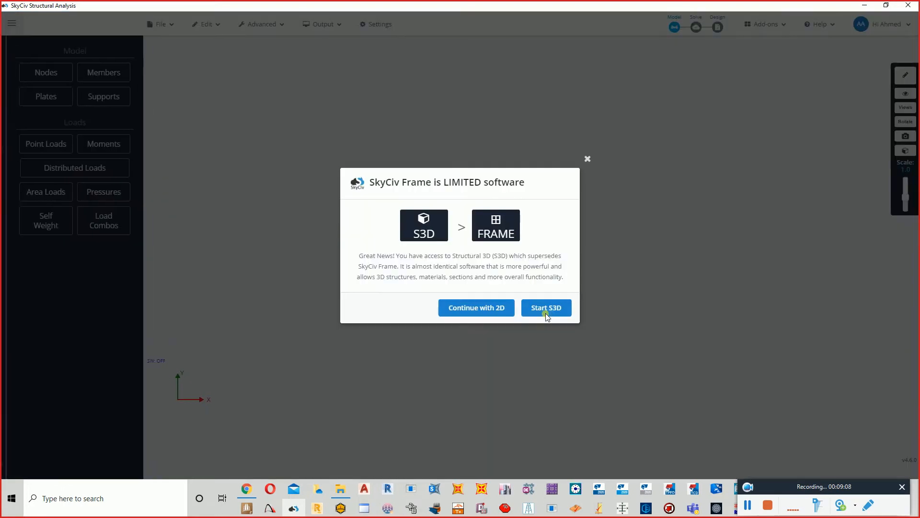
{"action": "left_click", "coordinate": [495, 310]}
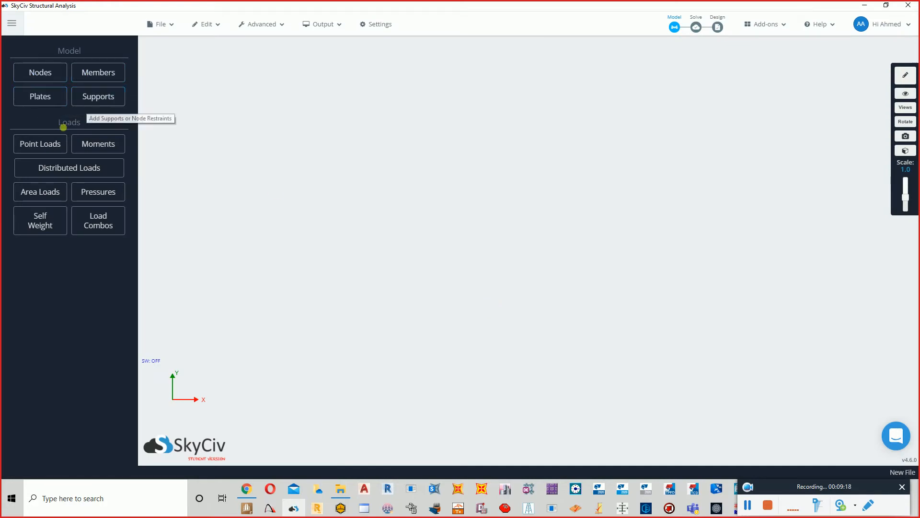
Step: Check the Paint sketch's coordinates and add the first base node at X 0 m and Y 0 m
{"action": "left_click", "coordinate": [53, 78]}
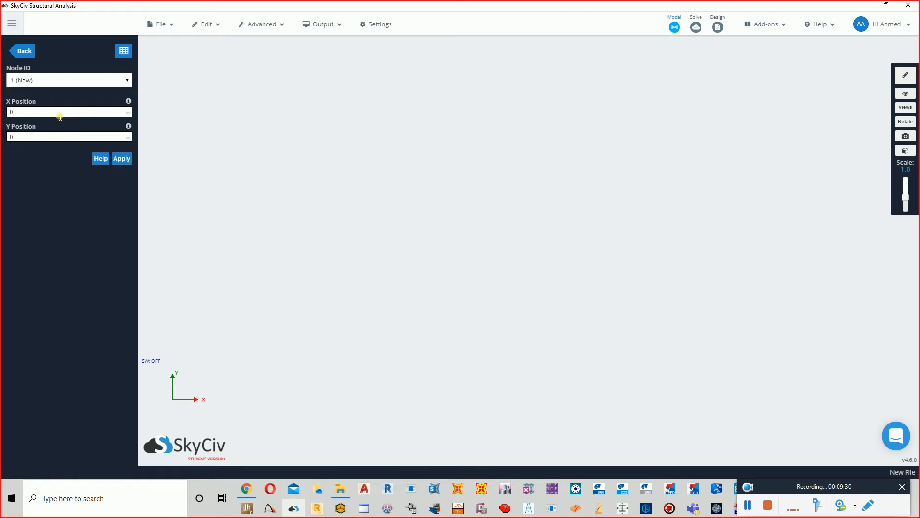
{"action": "key", "text": "alt+Tab"}
{"action": "key", "text": "alt+Tab"}
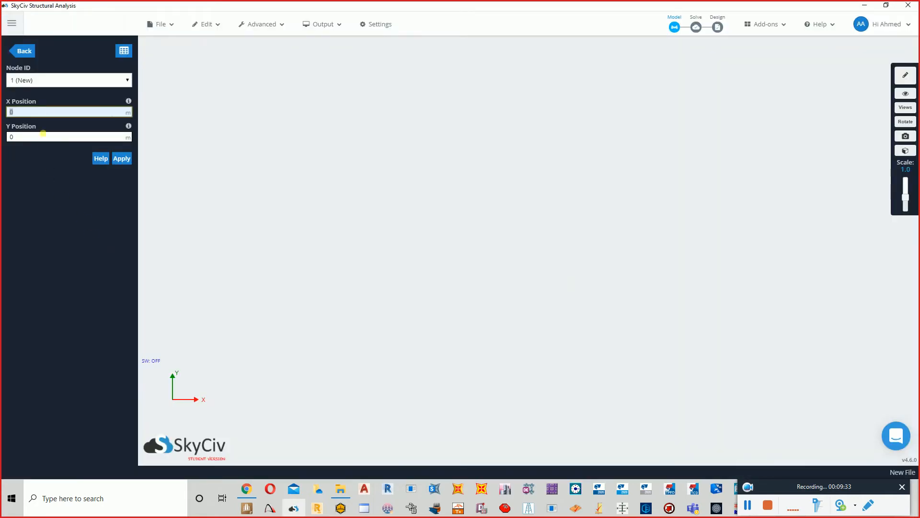
{"action": "left_click", "coordinate": [119, 158]}
Step: Add the middle and right base nodes at X 5 m and X 10 m, both with Y 0, following the Paint sketch
{"action": "key", "text": "alt+Tab"}
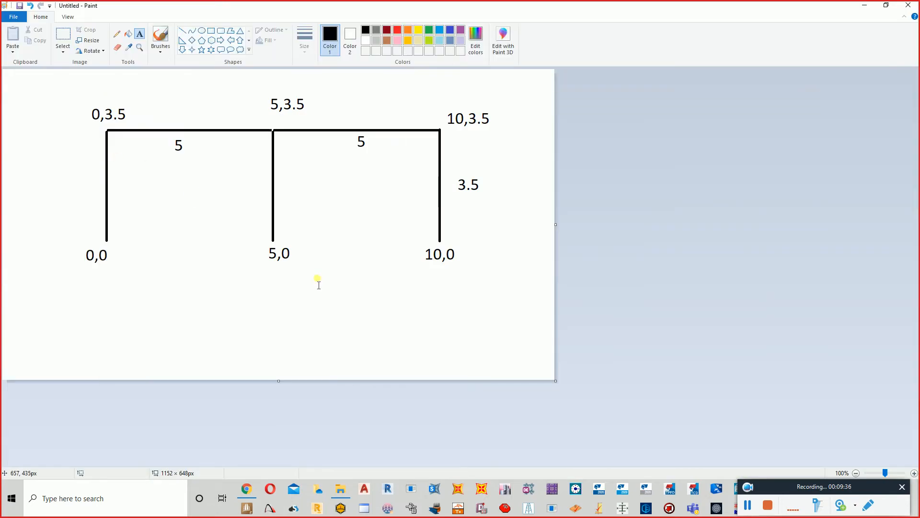
{"action": "key", "text": "alt+Tab"}
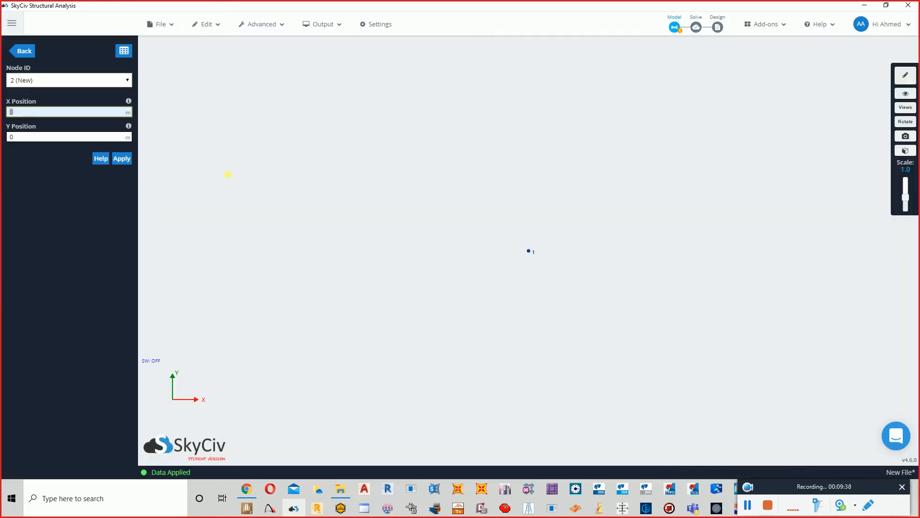
{"action": "type", "text": "10"}
{"action": "key", "text": "Return"}
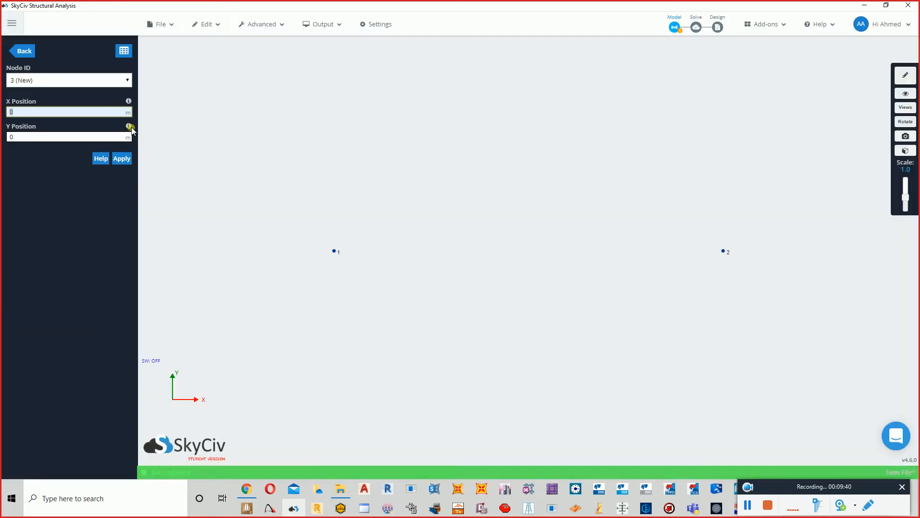
{"action": "type", "text": "10"}
{"action": "key", "text": "Return"}
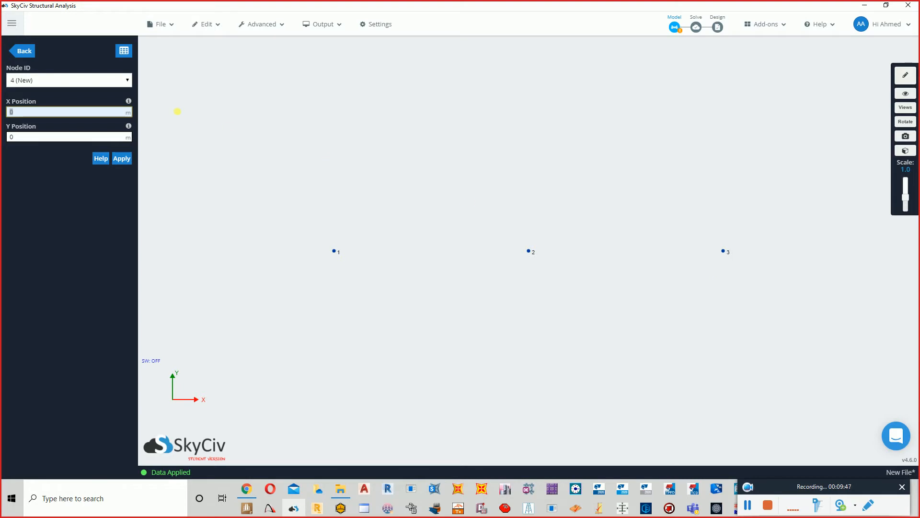
Step: In the node table, copy the X and Y positions of the three base nodes into new rows starting at row 4, consulting the Paint sketch
{"action": "key", "text": "alt+Tab"}
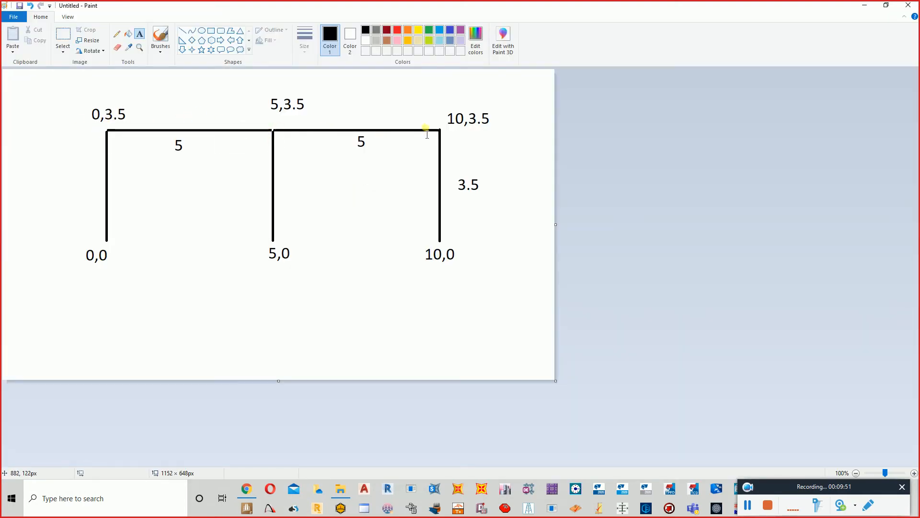
{"action": "key", "text": "alt+Tab"}
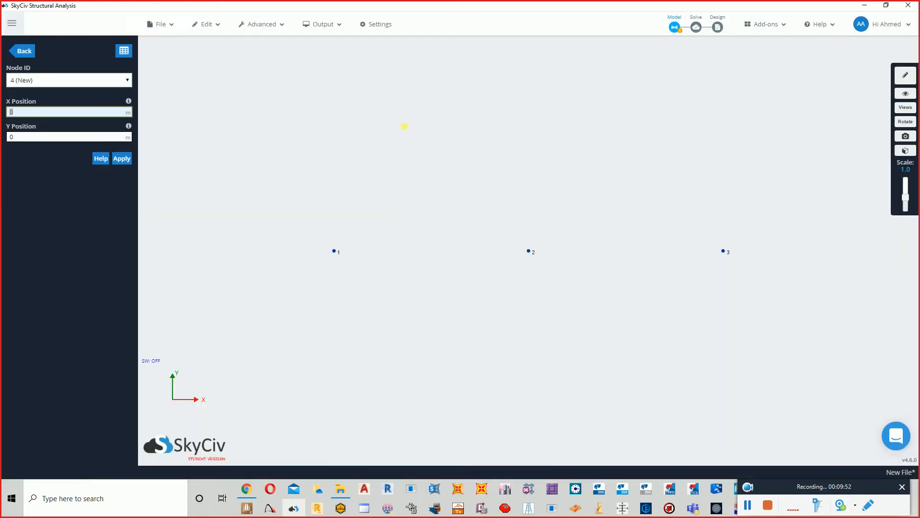
{"action": "left_click", "coordinate": [124, 52]}
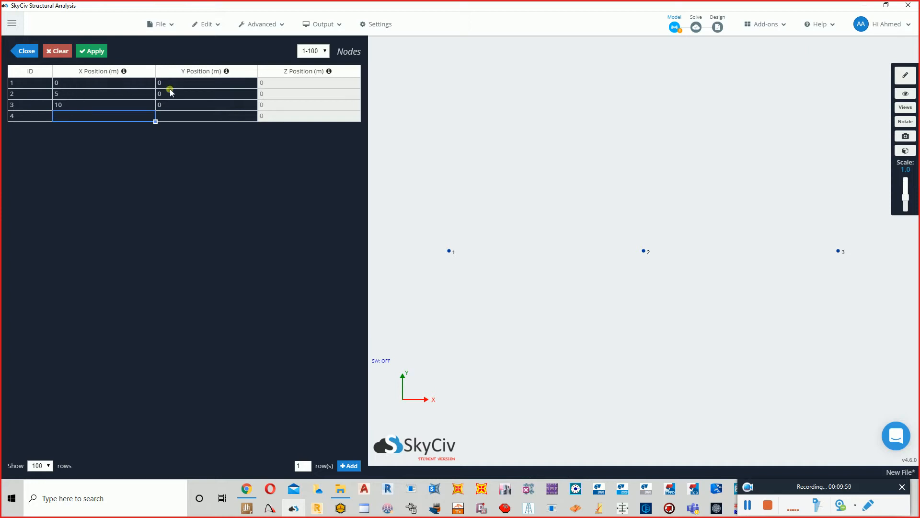
{"action": "key", "text": "alt+Tab"}
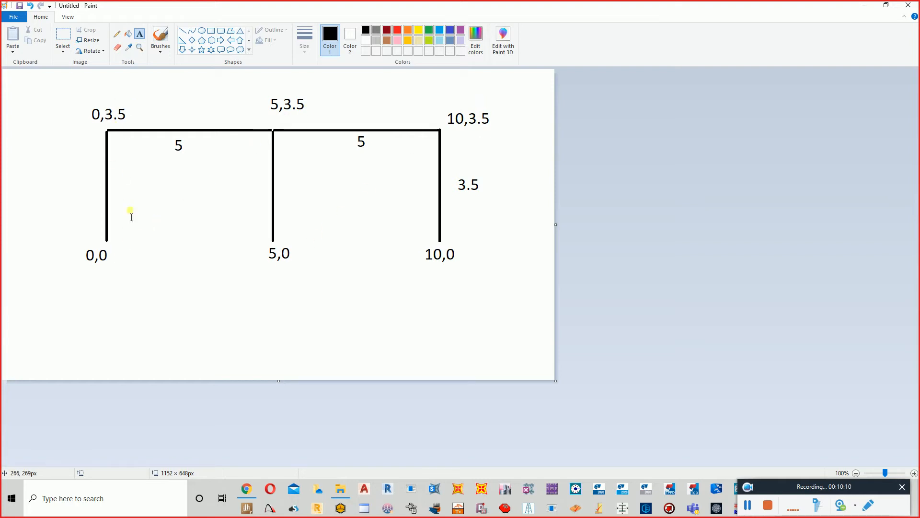
{"action": "key", "text": "alt+Tab"}
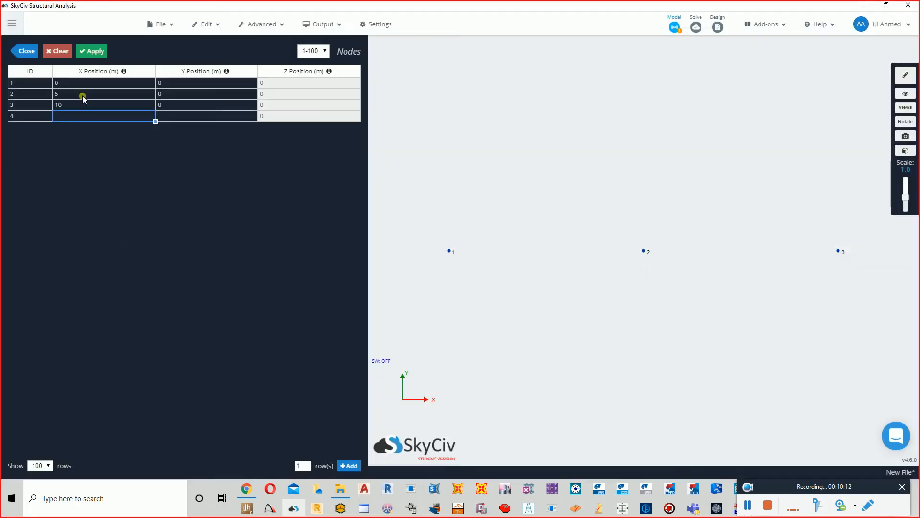
{"action": "left_click_drag", "start_coordinate": [80, 83], "coordinate": [172, 105]}
{"action": "key", "text": "ctrl+c"}
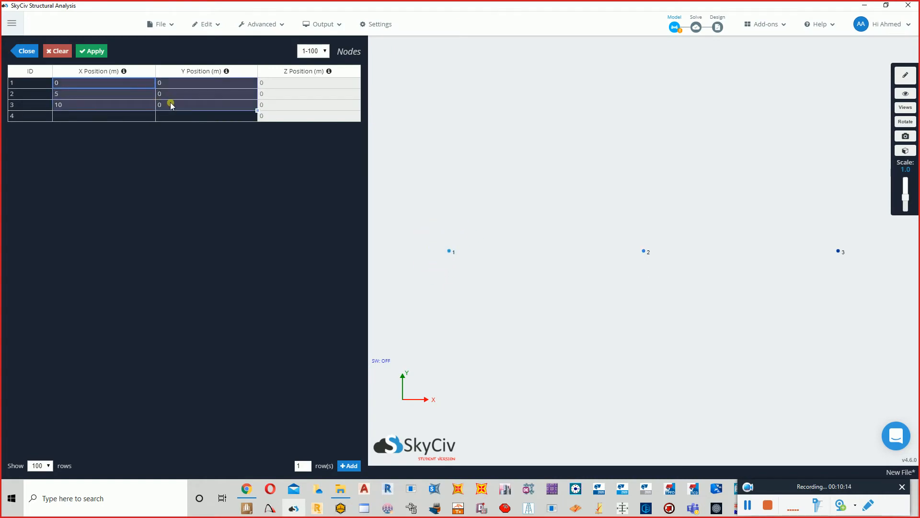
{"action": "left_click", "coordinate": [137, 117]}
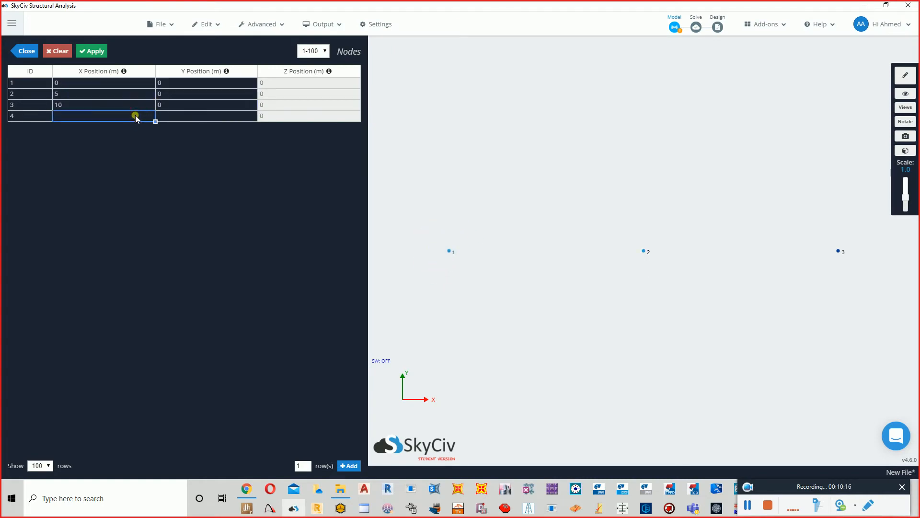
{"action": "key", "text": "ctrl+v"}
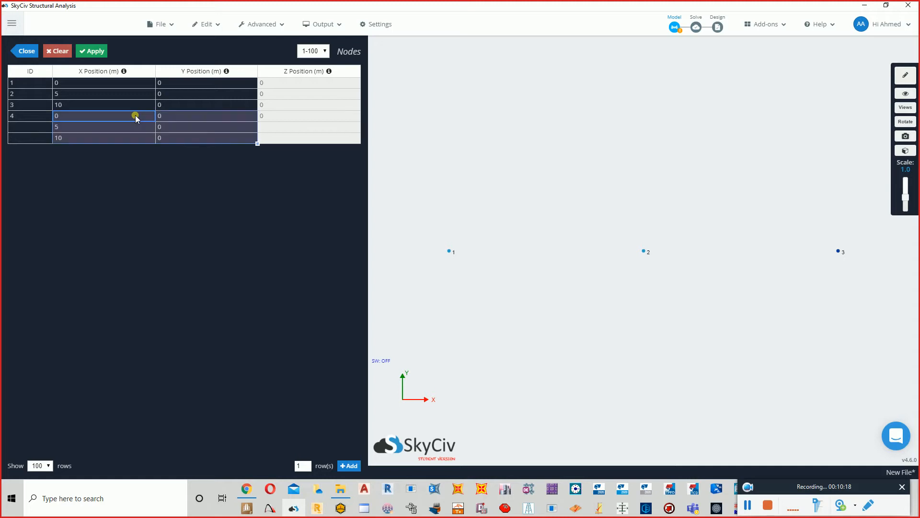
Step: Set the Y position of the three copied node rows to 3.5 m
{"action": "left_click", "coordinate": [168, 118]}
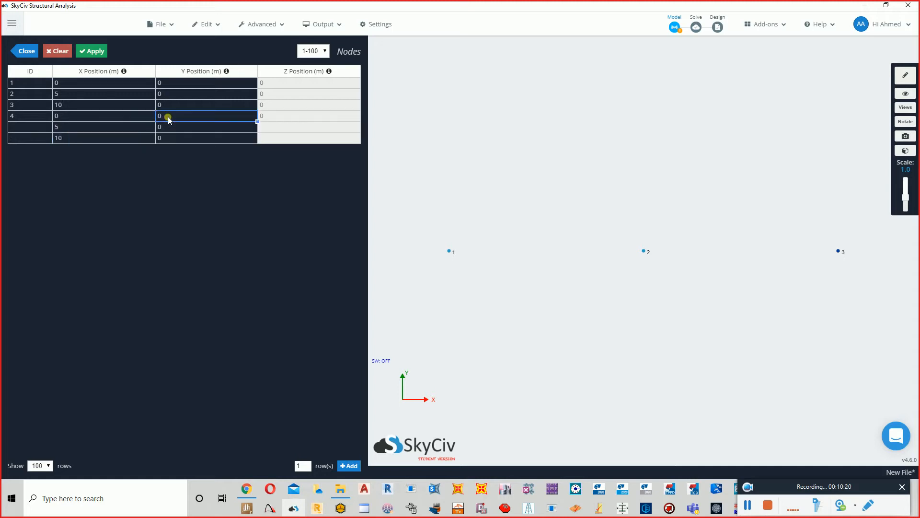
{"action": "type", "text": "3.5"}
{"action": "left_click", "coordinate": [182, 126]}
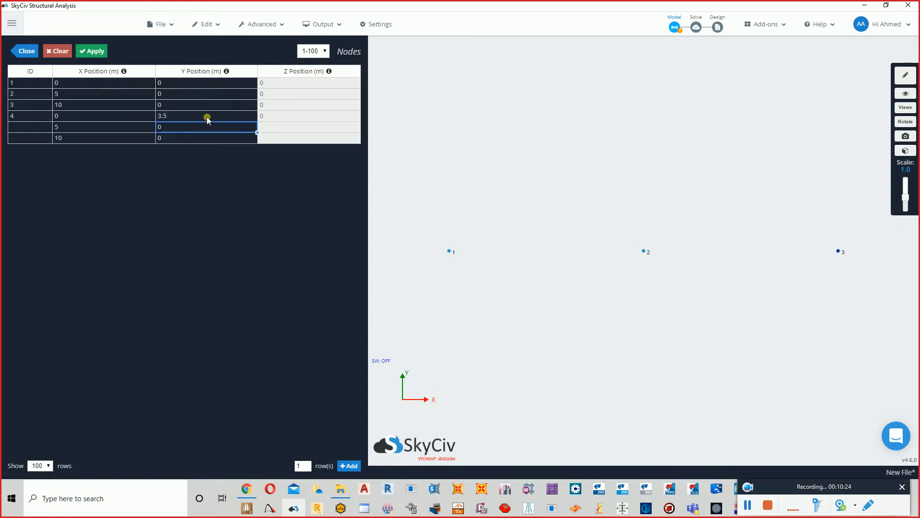
{"action": "left_click", "coordinate": [207, 117]}
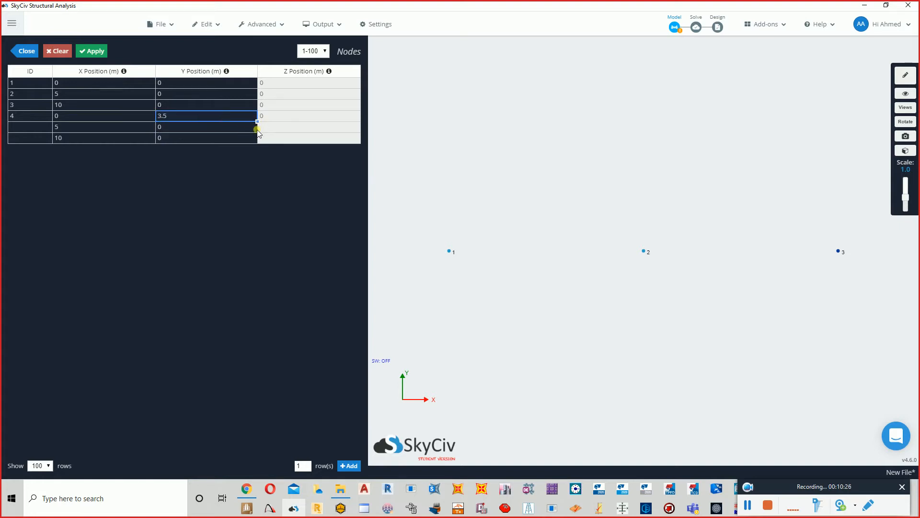
{"action": "left_click_drag", "start_coordinate": [258, 130], "coordinate": [256, 138]}
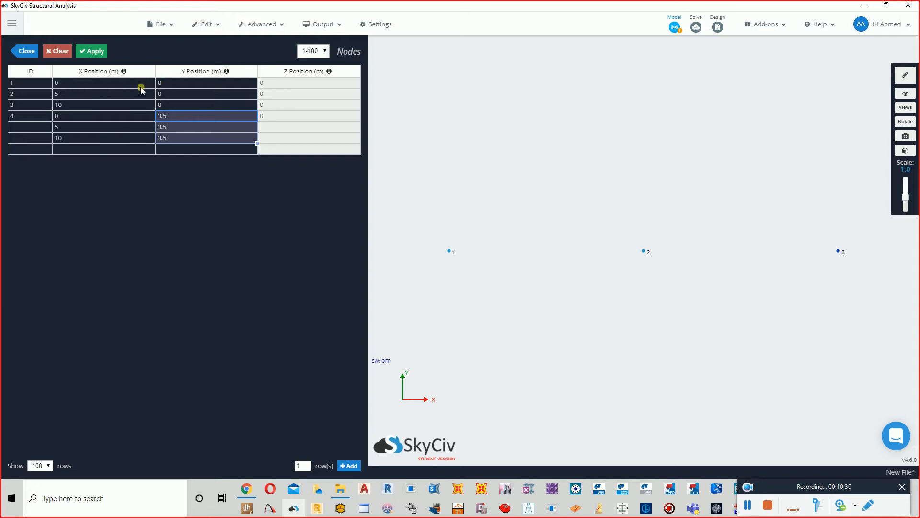
Step: Compare the node table with the Paint sketch's coordinates, then apply the six nodes and close the table
{"action": "key", "text": "alt+Tab"}
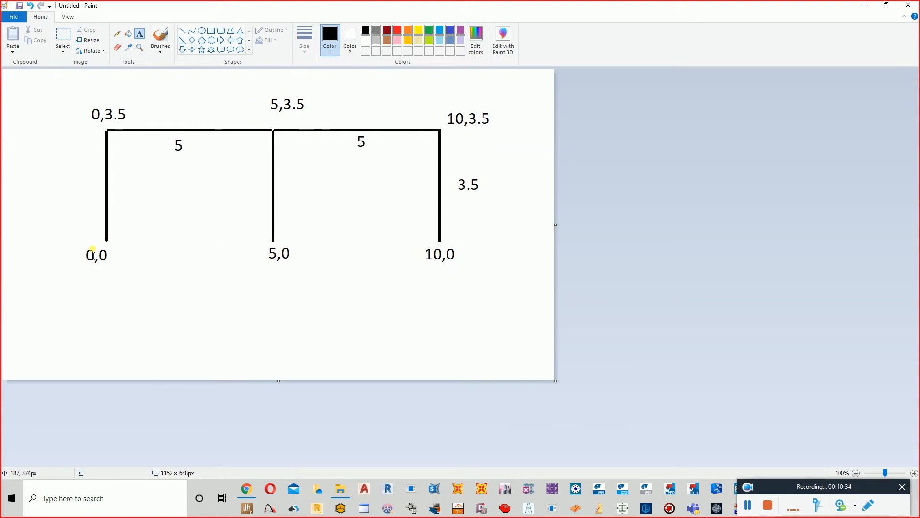
{"action": "key", "text": "alt+Tab"}
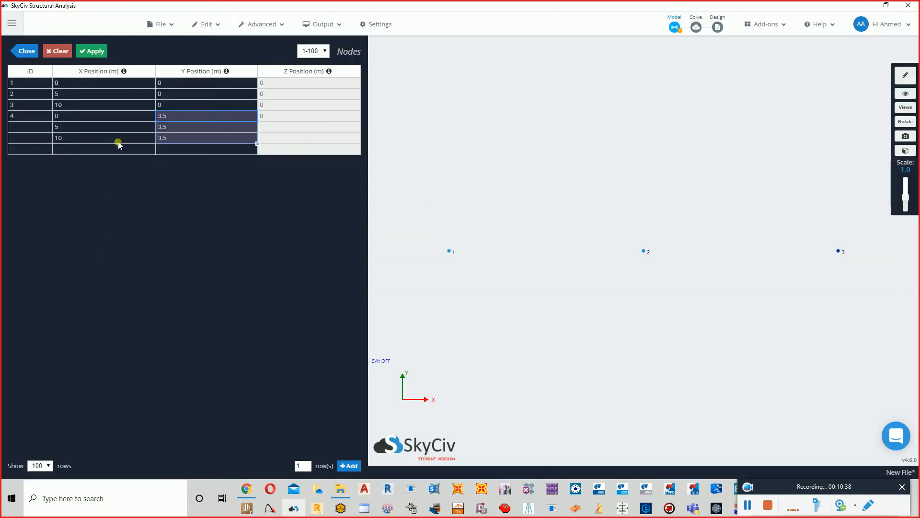
{"action": "key", "text": "alt+Tab"}
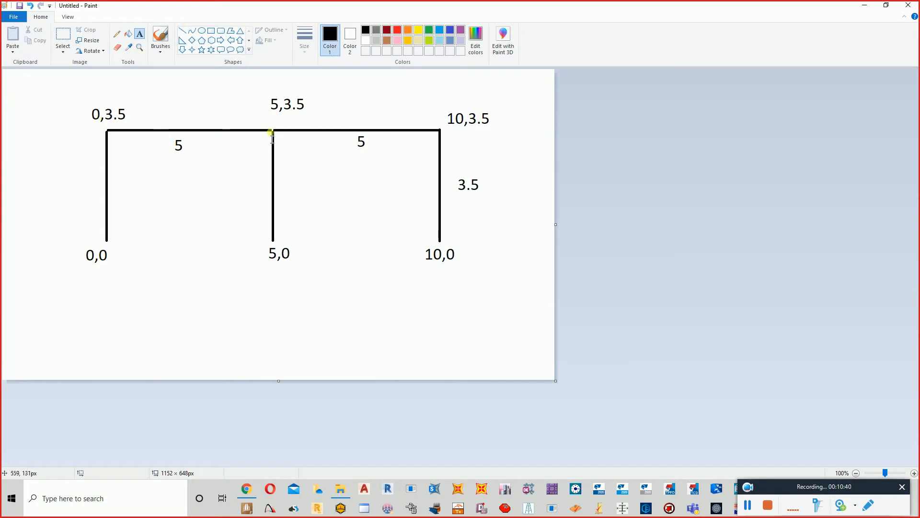
{"action": "key", "text": "alt+Tab"}
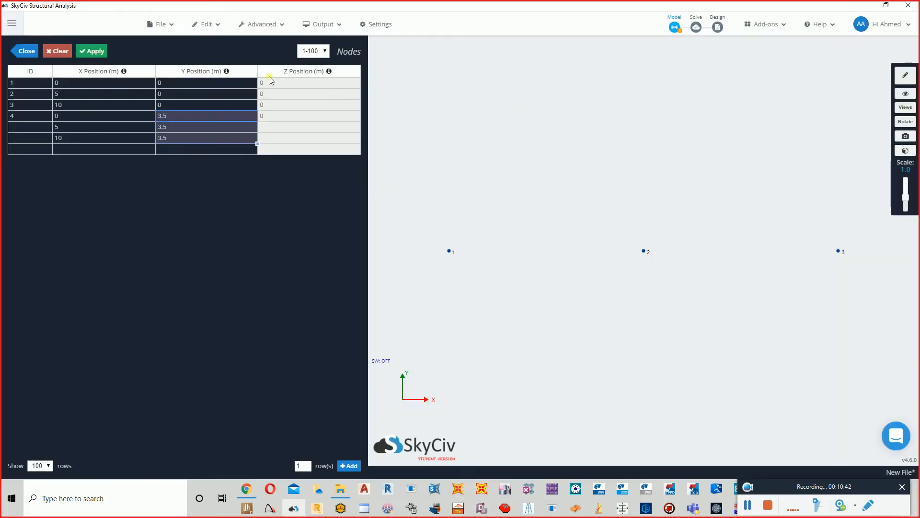
{"action": "left_click", "coordinate": [94, 50]}
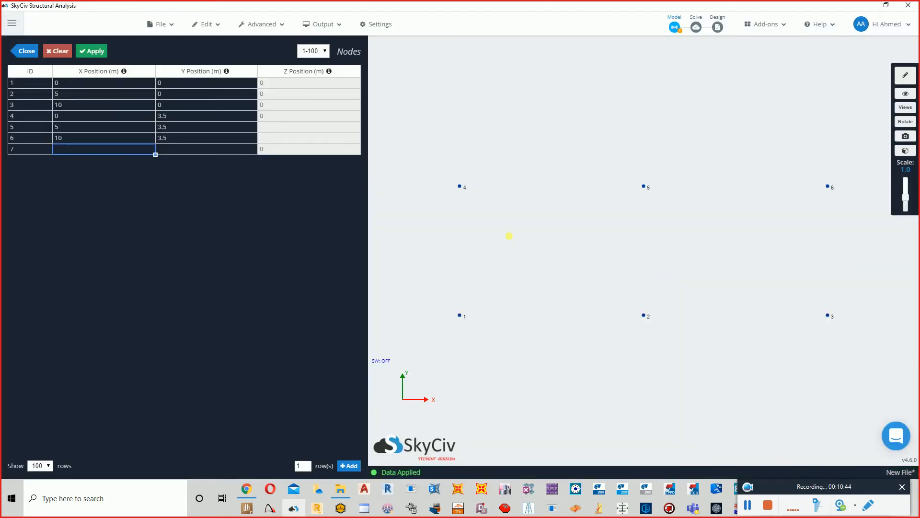
{"action": "left_click", "coordinate": [22, 51]}
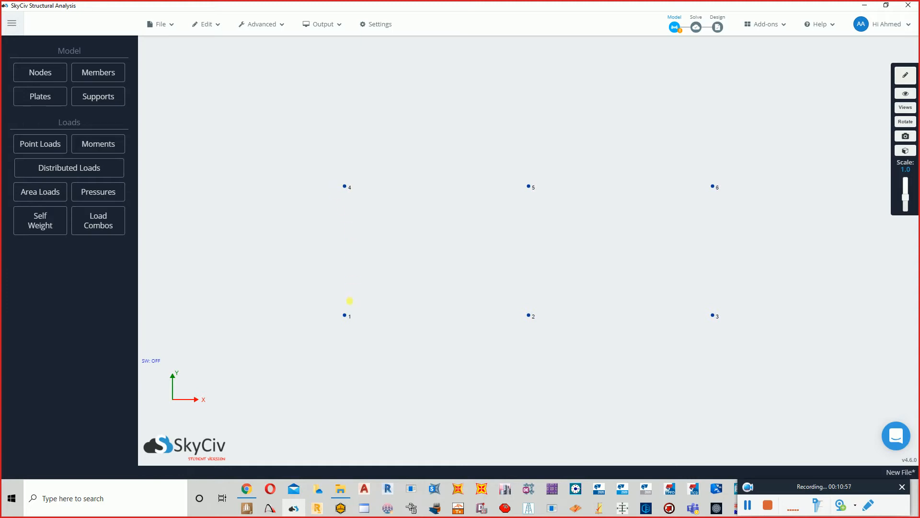
Step: Check the frame layout in the Paint sketch and add the left column as a member from node 1 to node 4
{"action": "key", "text": "alt+Tab"}
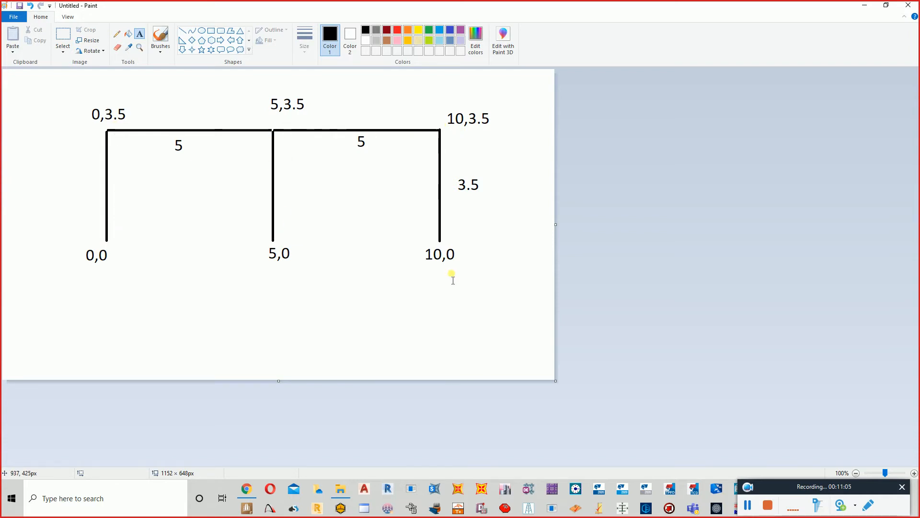
{"action": "key", "text": "alt+Tab"}
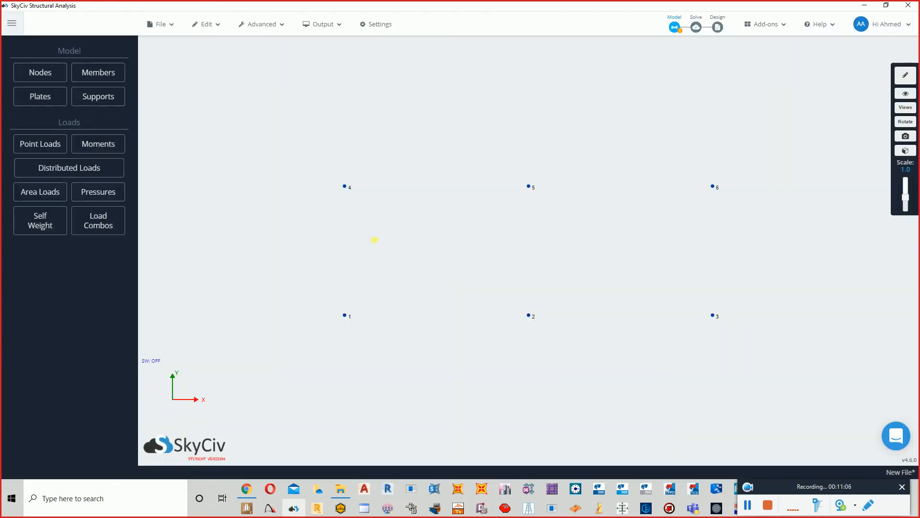
{"action": "left_click", "coordinate": [114, 78]}
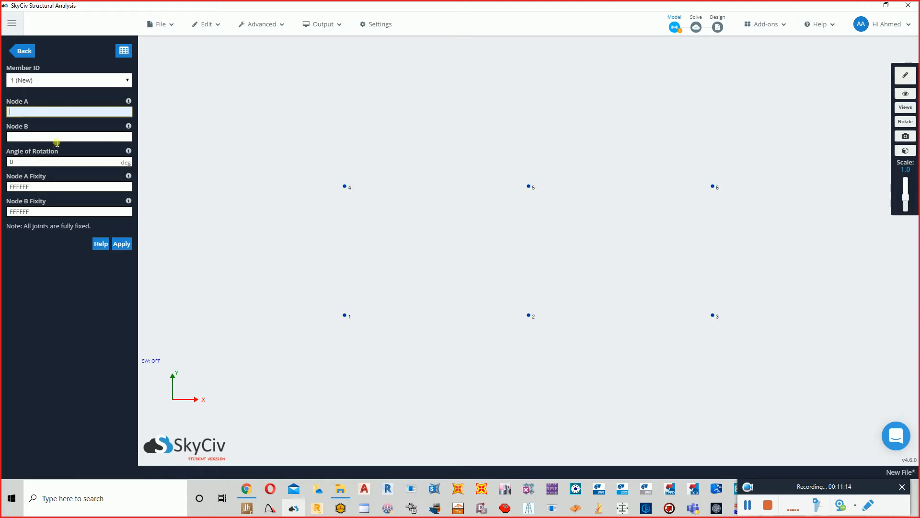
{"action": "type", "text": "1"}
{"action": "key", "text": "Tab"}
{"action": "type", "text": "4"}
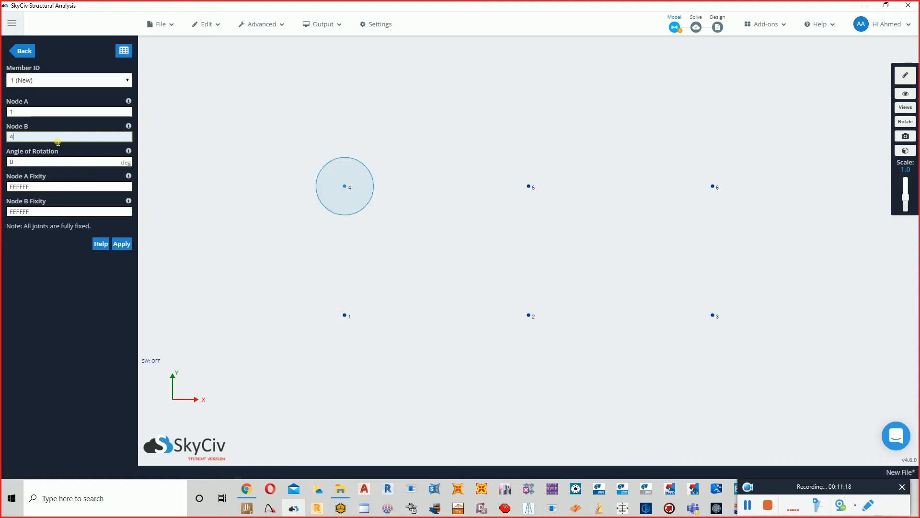
{"action": "key", "text": "Return"}
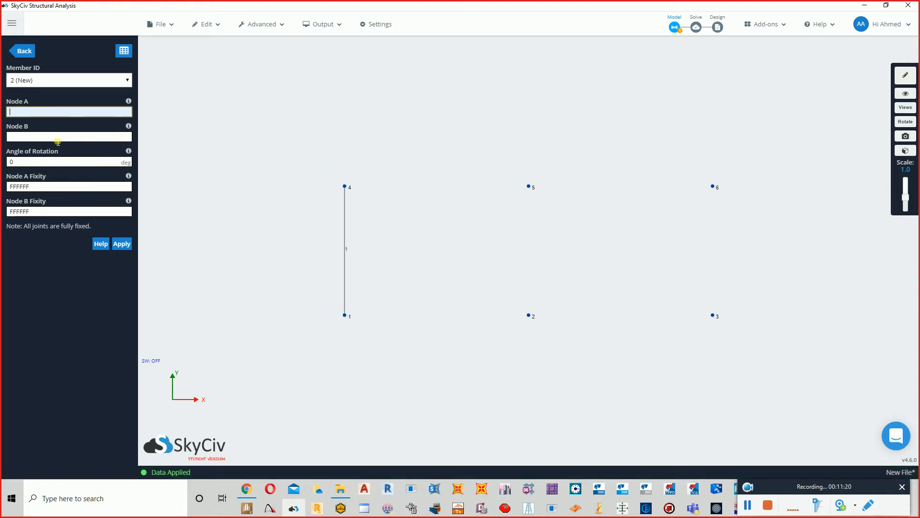
Step: Add the two beam members, from node 4 to node 5 and from node 5 to node 6
{"action": "left_click", "coordinate": [345, 186]}
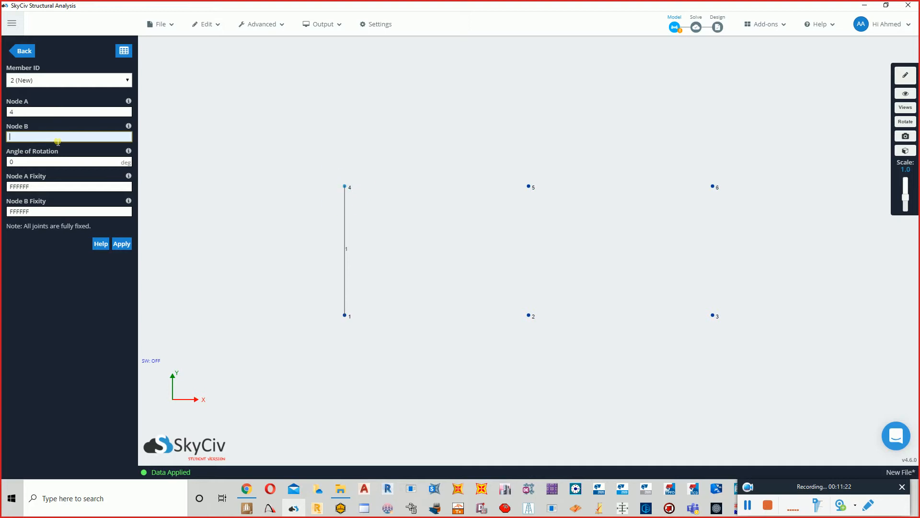
{"action": "left_click", "coordinate": [529, 186]}
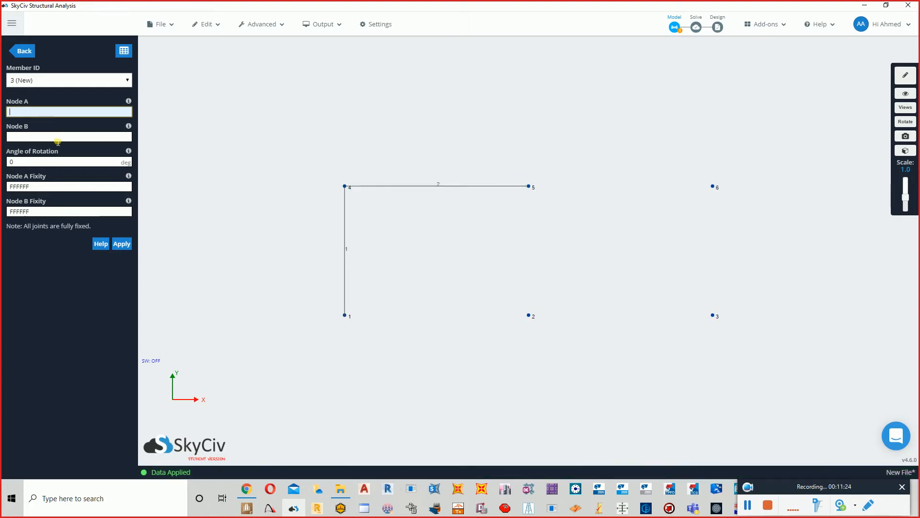
{"action": "type", "text": "5"}
{"action": "left_click", "coordinate": [713, 186]}
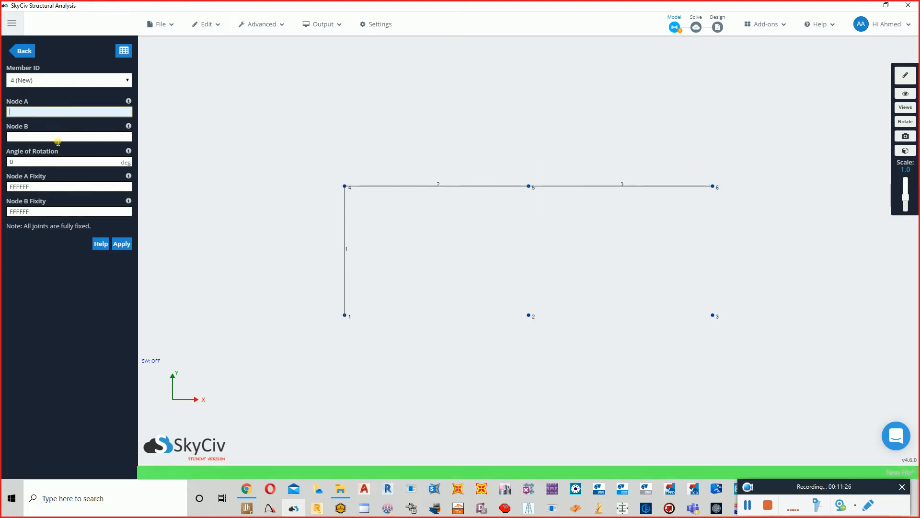
Step: Add the right column from node 6 to 3 and the middle column from node 5 to 2, and compare the frame with the Paint sketch
{"action": "left_click", "coordinate": [713, 186]}
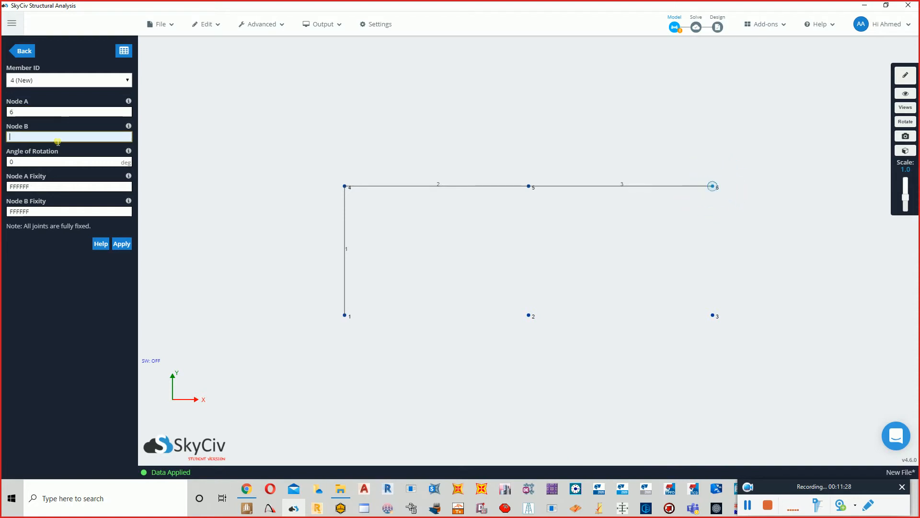
{"action": "left_click", "coordinate": [713, 315]}
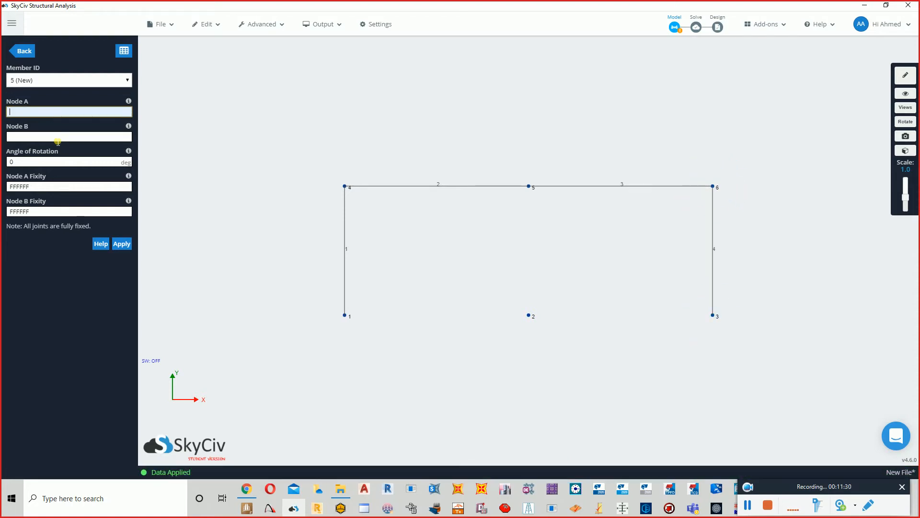
{"action": "left_click", "coordinate": [529, 186]}
{"action": "left_click", "coordinate": [529, 315]}
{"action": "key", "text": "alt+Tab"}
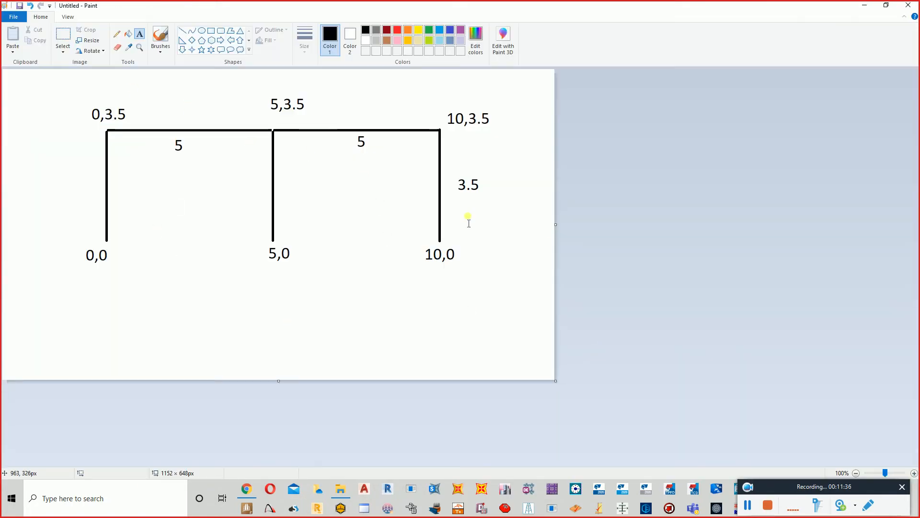
{"action": "key", "text": "alt+Tab"}
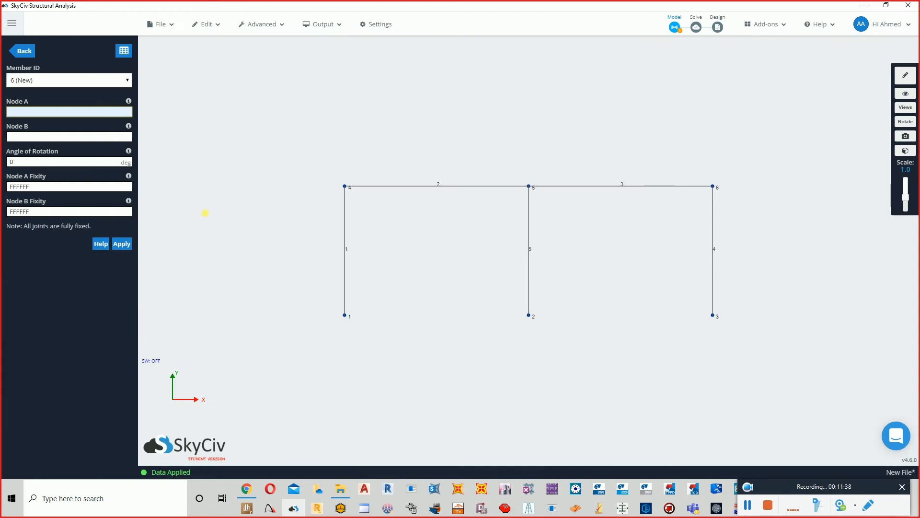
{"action": "left_click", "coordinate": [24, 51]}
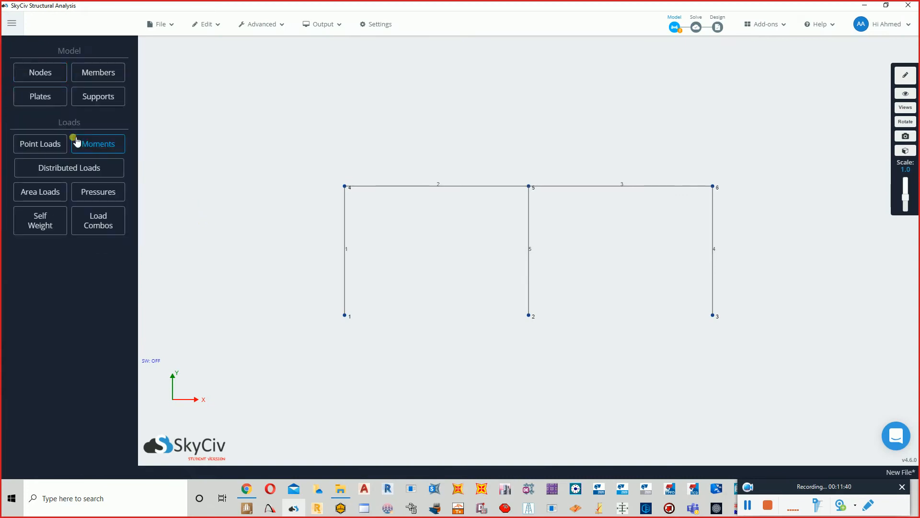
Step: Assign fixed supports with restraint code FFFFFF to base nodes 1, 2 and 3
{"action": "left_click", "coordinate": [87, 99]}
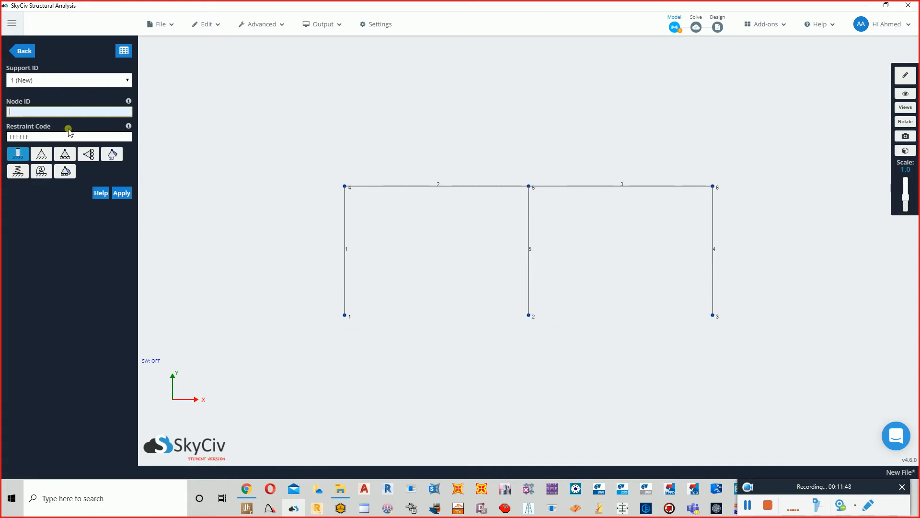
{"action": "type", "text": "1,2,3"}
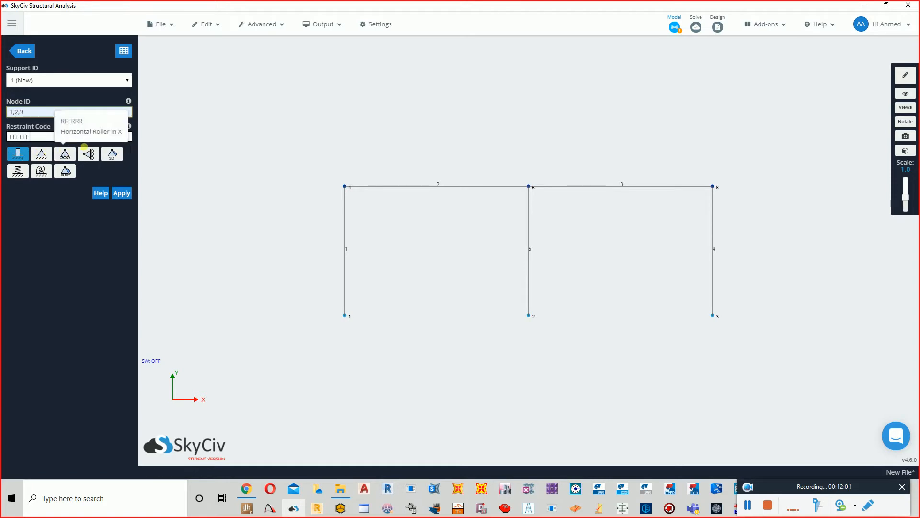
{"action": "left_click", "coordinate": [17, 155]}
{"action": "left_click", "coordinate": [121, 192]}
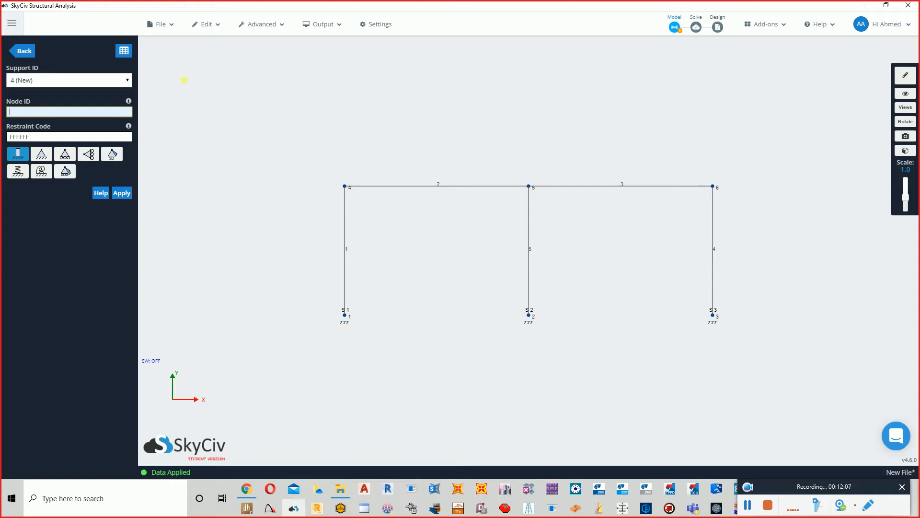
{"action": "left_click", "coordinate": [24, 51]}
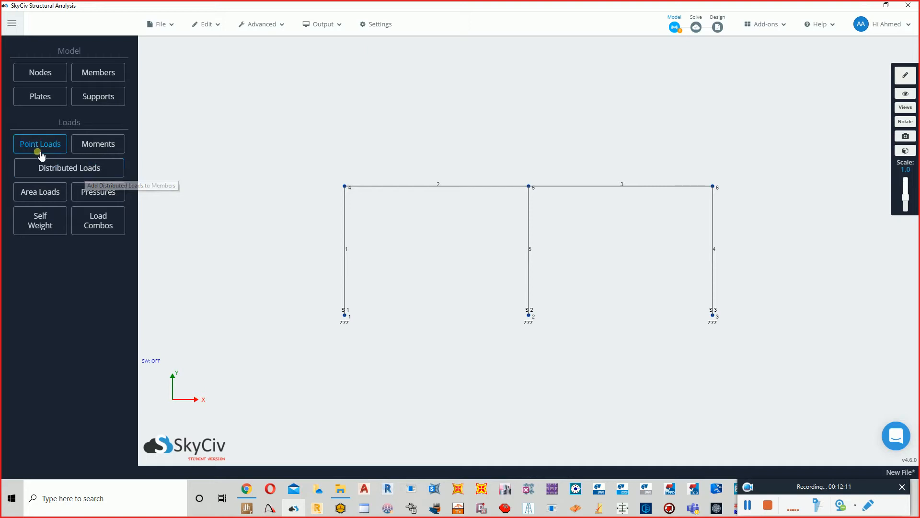
Step: Apply a uniform distributed load with a Y magnitude of -5 kN/m to beam members 2 and 3
{"action": "left_click", "coordinate": [65, 166]}
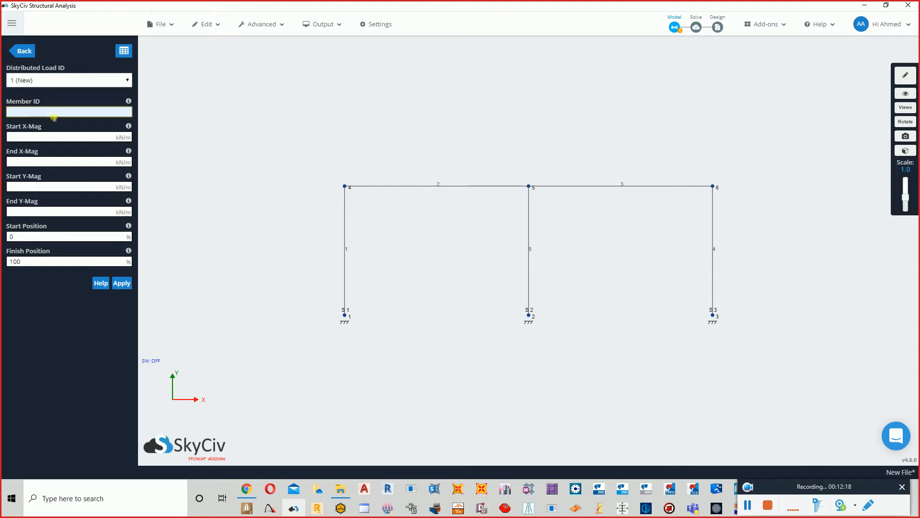
{"action": "type", "text": "2,3"}
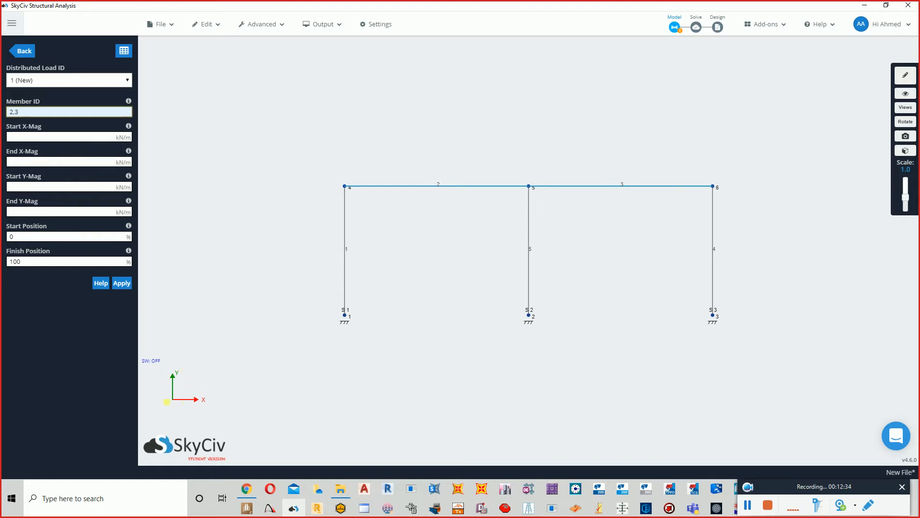
{"action": "left_click", "coordinate": [50, 138]}
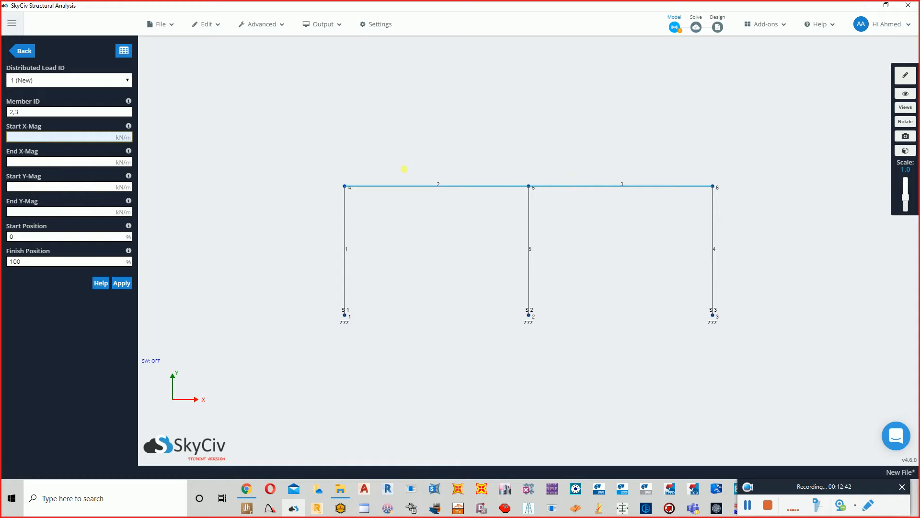
{"action": "left_click", "coordinate": [52, 189]}
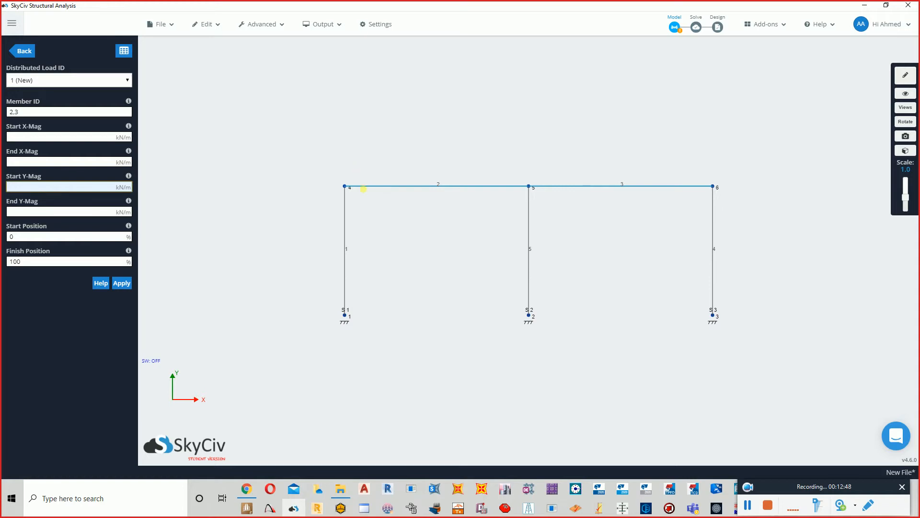
{"action": "type", "text": "-5"}
{"action": "key", "text": "Tab"}
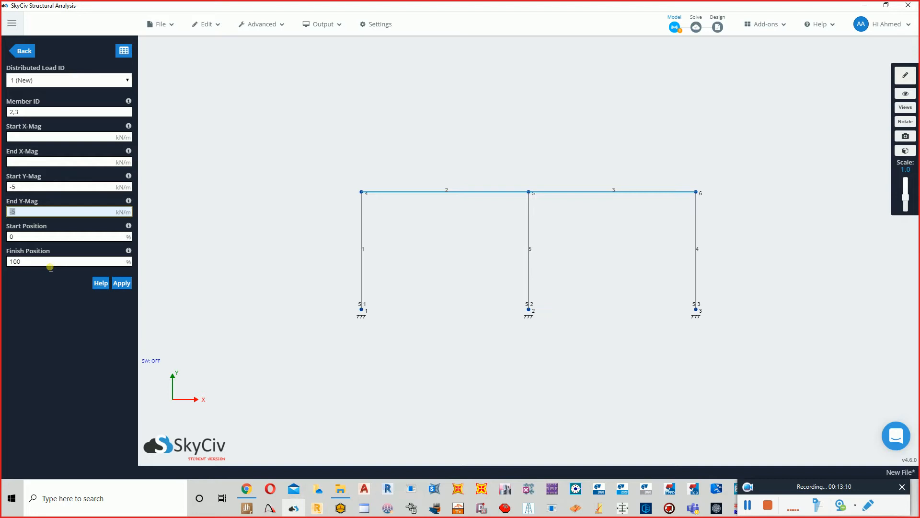
{"action": "left_click", "coordinate": [125, 284]}
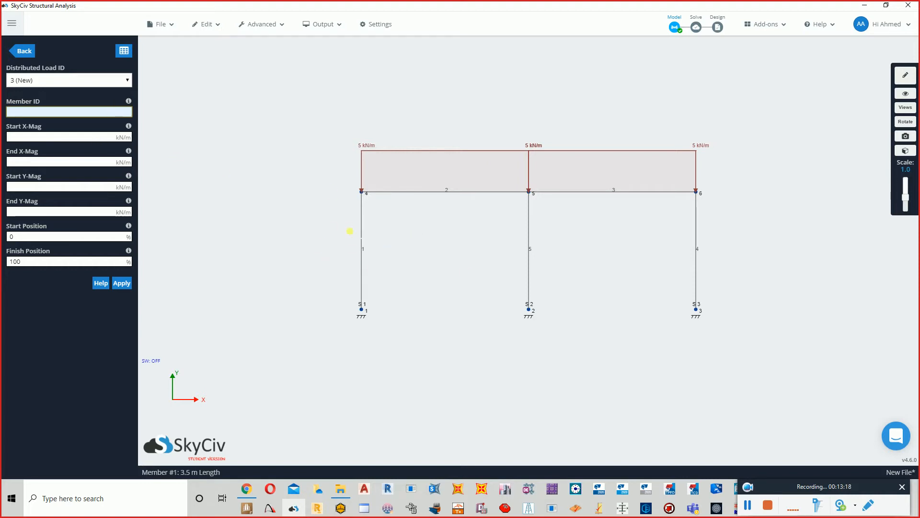
Step: Apply a triangular distributed load to member 1, with X magnitude from 0 at the start to 10 kN/m at the end
{"action": "left_click", "coordinate": [362, 249]}
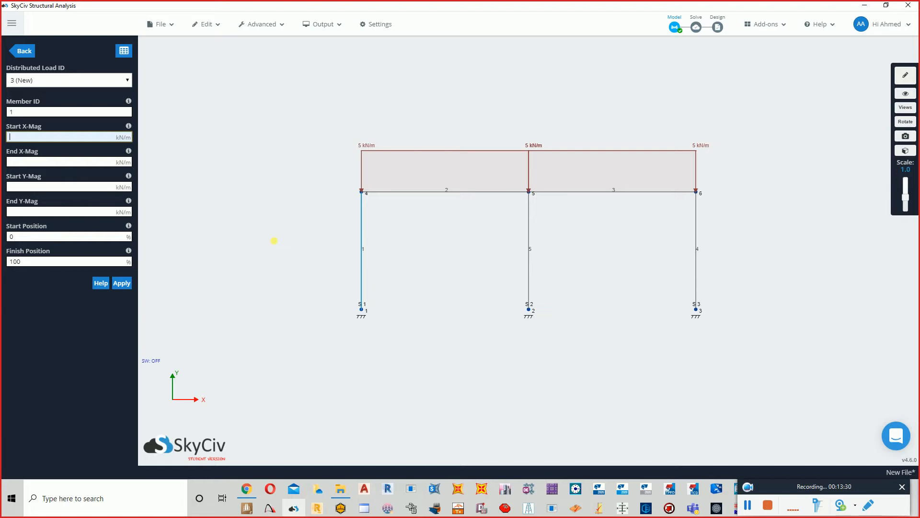
{"action": "type", "text": "0"}
{"action": "key", "text": "Tab"}
{"action": "type", "text": "10"}
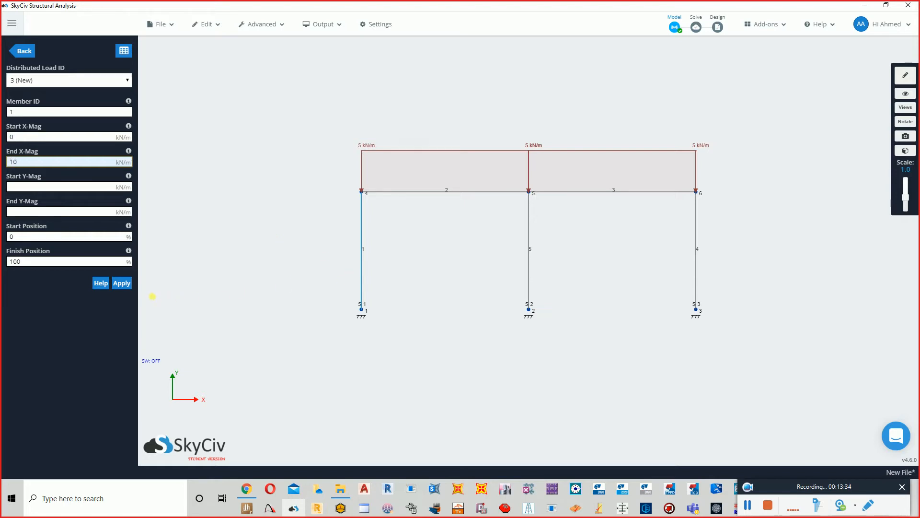
{"action": "left_click", "coordinate": [121, 282]}
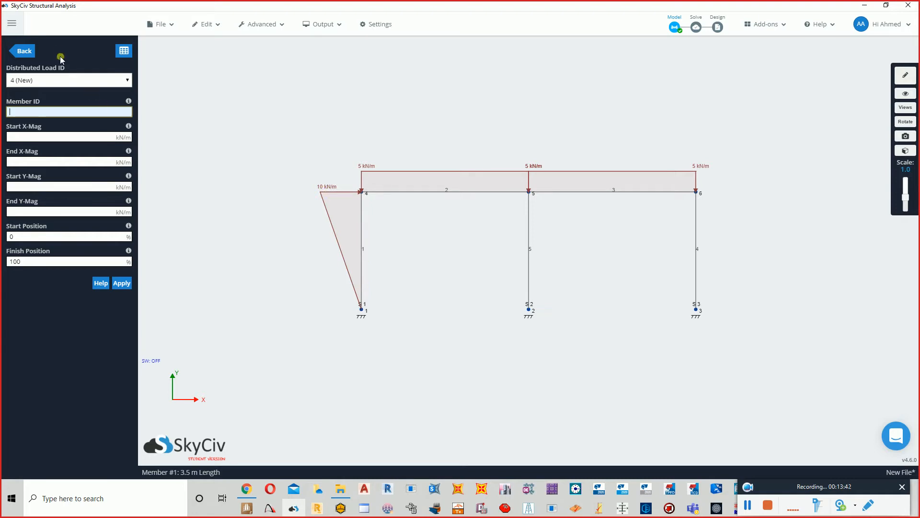
{"action": "left_click", "coordinate": [25, 51]}
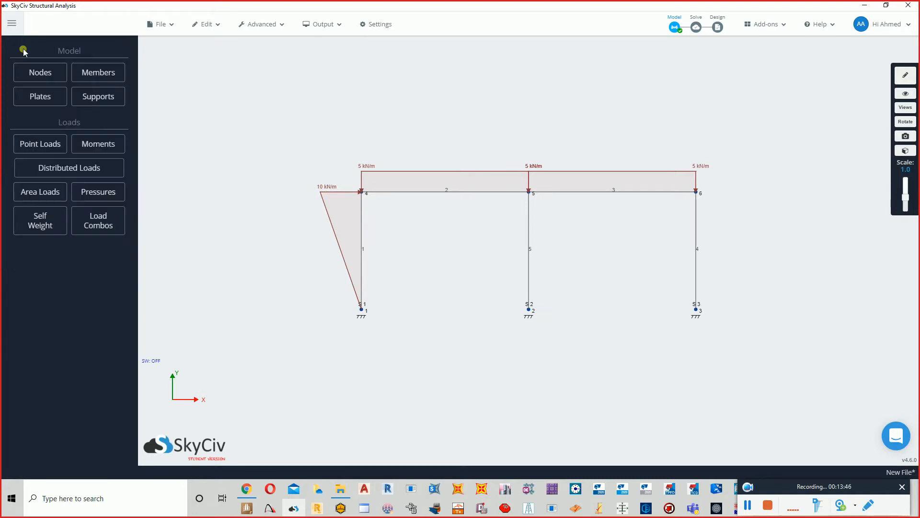
Step: Add a 20 kN member point load in the negative X direction at 50% along member 4
{"action": "left_click", "coordinate": [56, 145]}
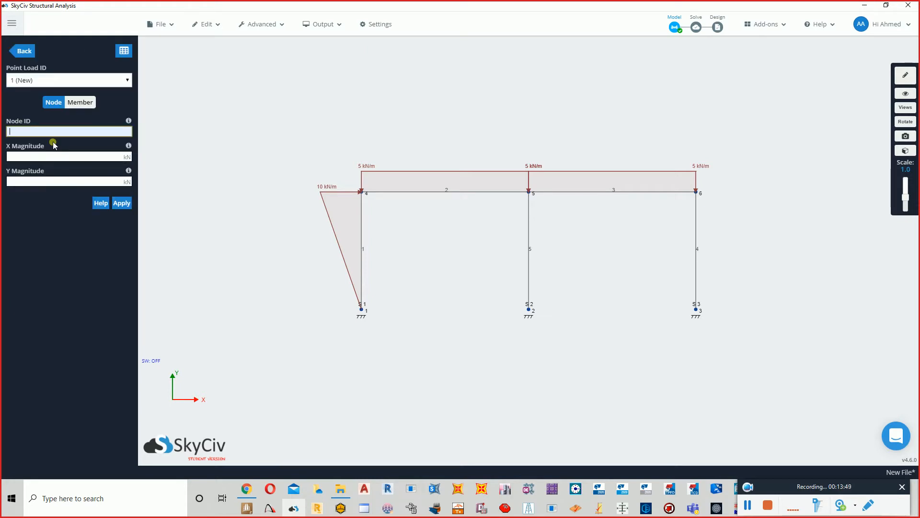
{"action": "left_click", "coordinate": [54, 102]}
{"action": "left_click", "coordinate": [80, 103]}
{"action": "left_click", "coordinate": [82, 103]}
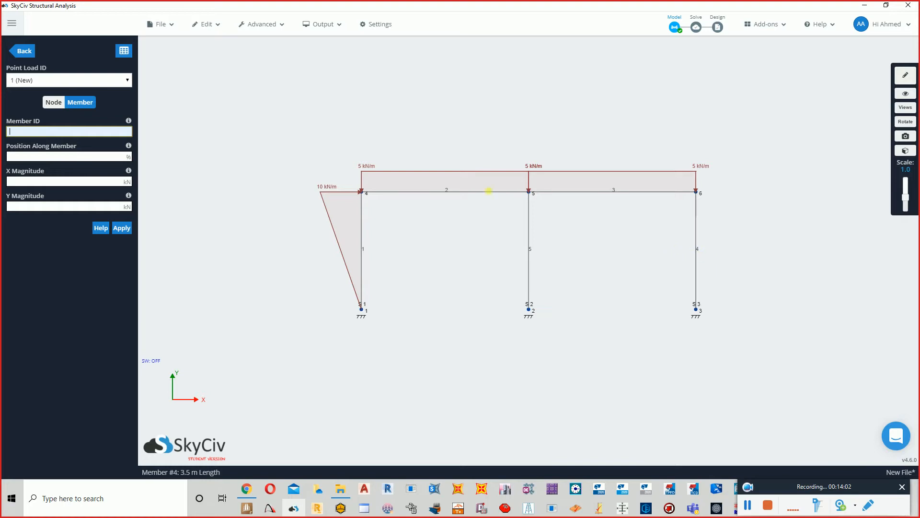
{"action": "type", "text": "4"}
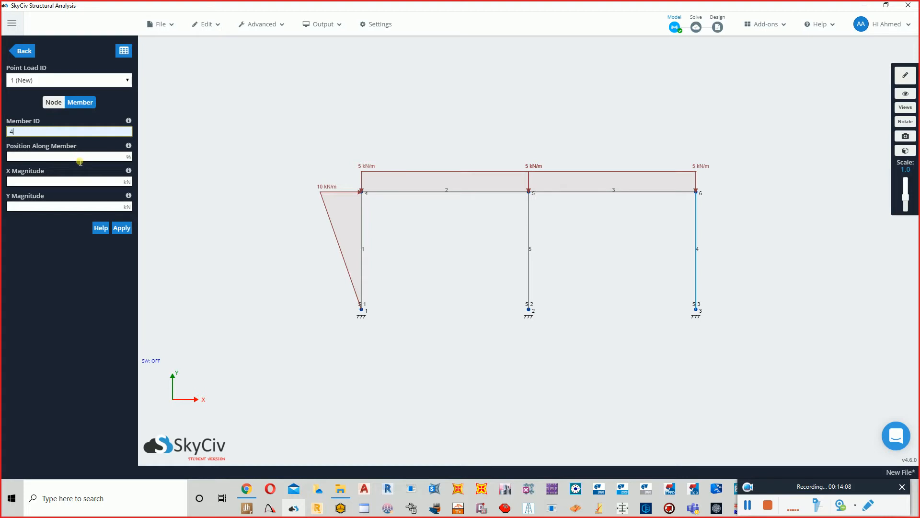
{"action": "left_click", "coordinate": [80, 161]}
{"action": "type", "text": "50"}
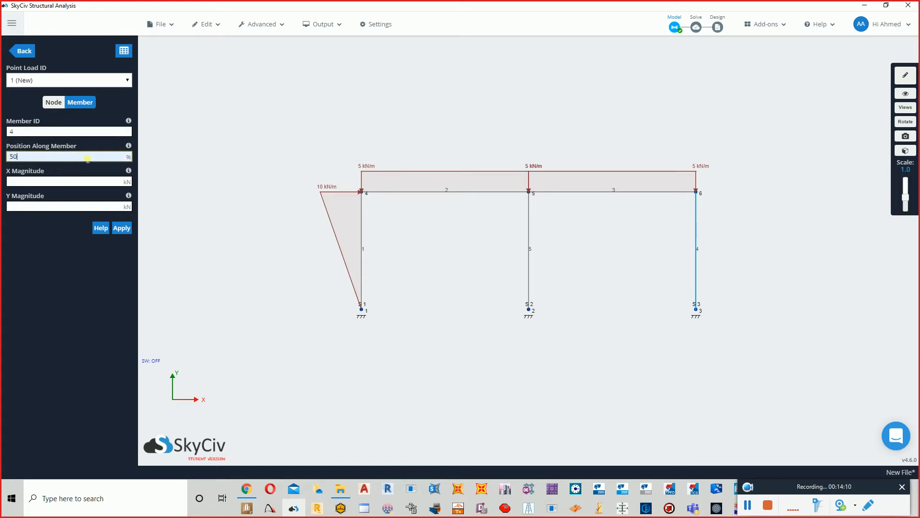
{"action": "left_click", "coordinate": [93, 187]}
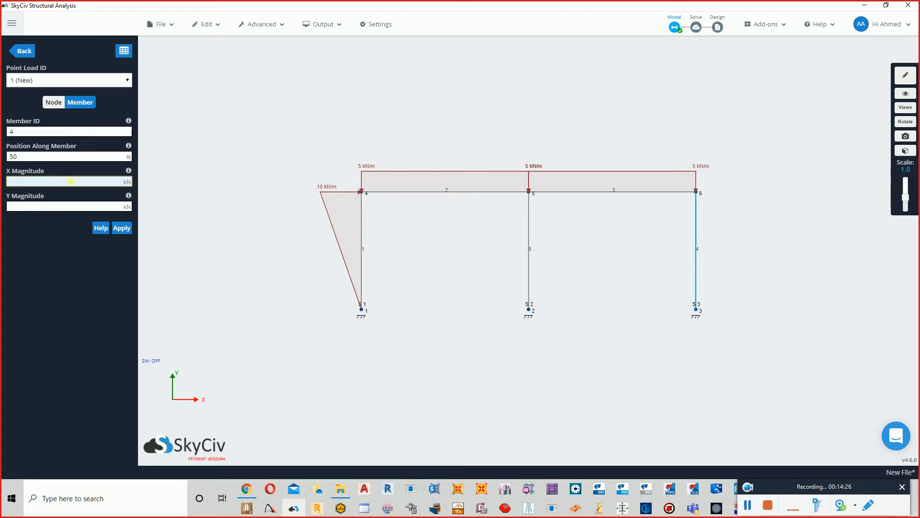
{"action": "type", "text": "20"}
{"action": "left_click", "coordinate": [122, 228]}
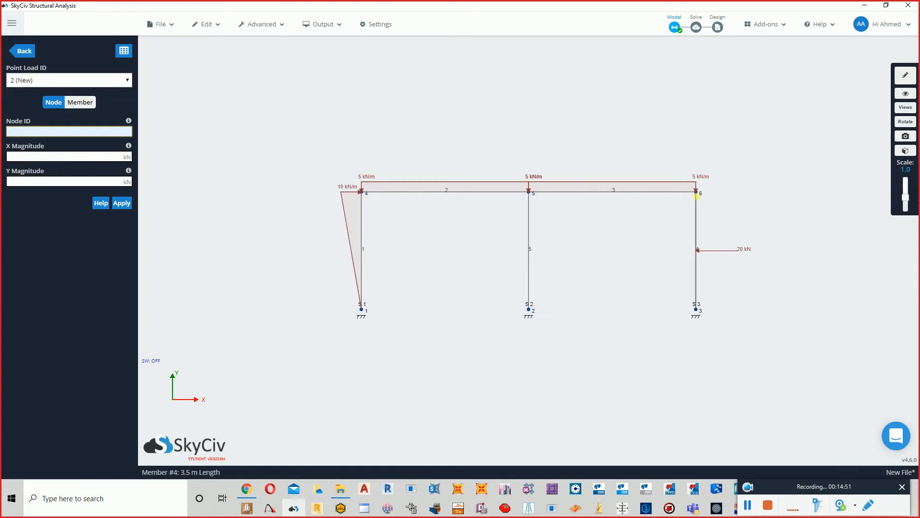
Step: Add a nodal point load with an X magnitude of -20 kN at node 6
{"action": "type", "text": "6"}
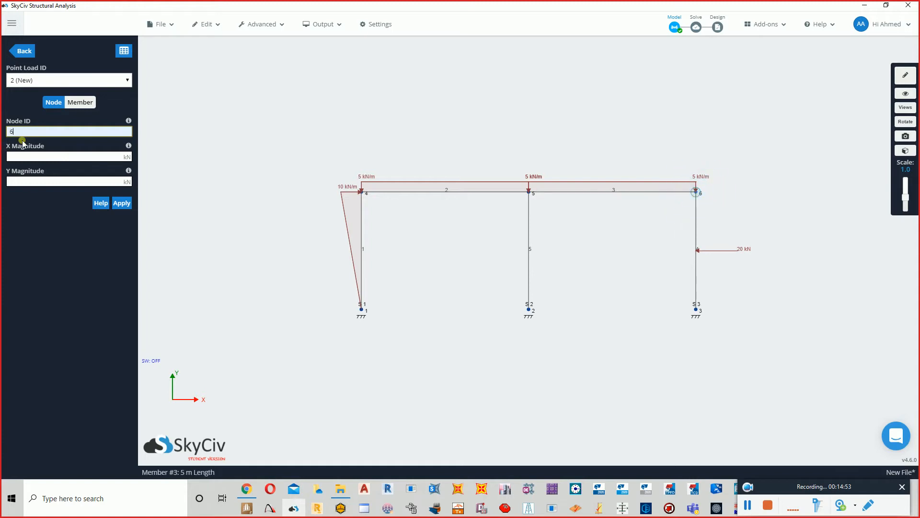
{"action": "key", "text": "Tab"}
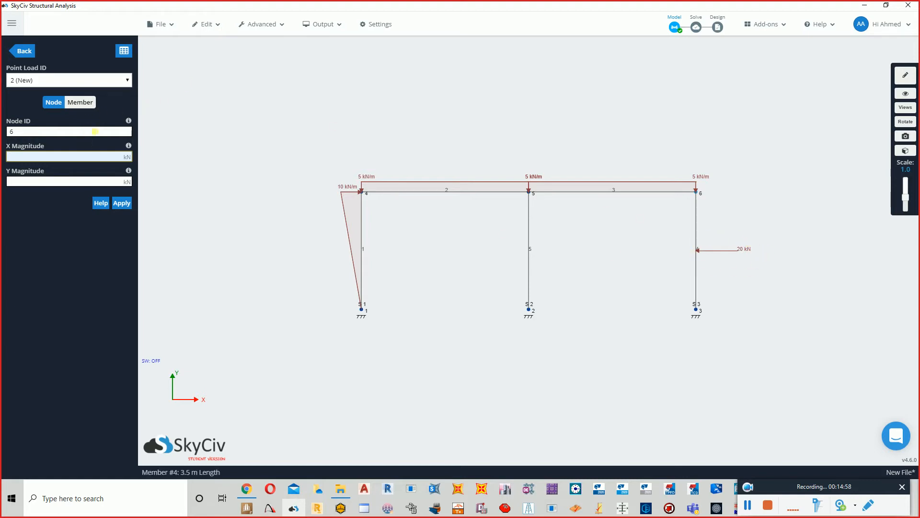
{"action": "type", "text": "-20"}
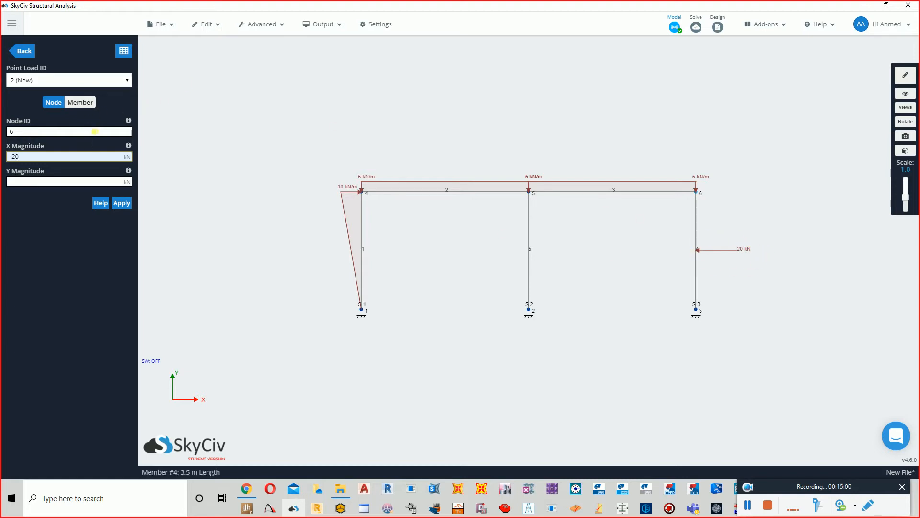
{"action": "left_click", "coordinate": [122, 203]}
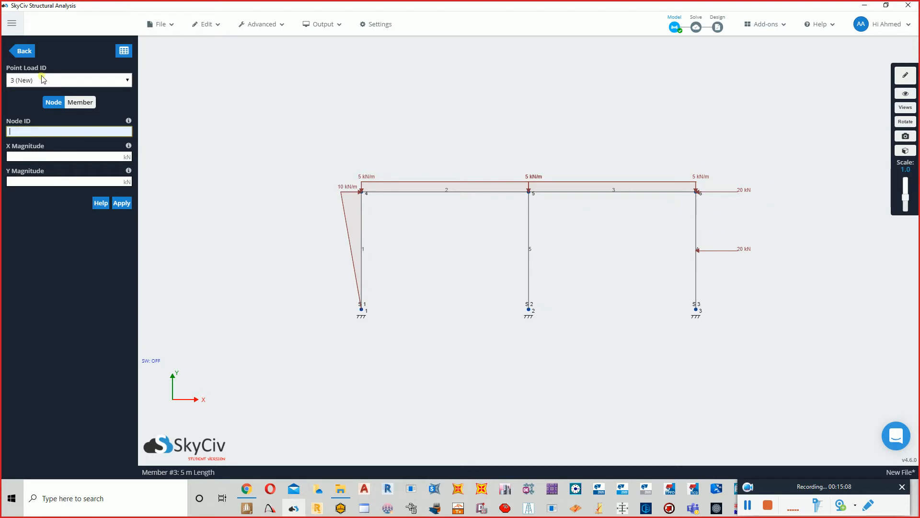
{"action": "left_click", "coordinate": [24, 51]}
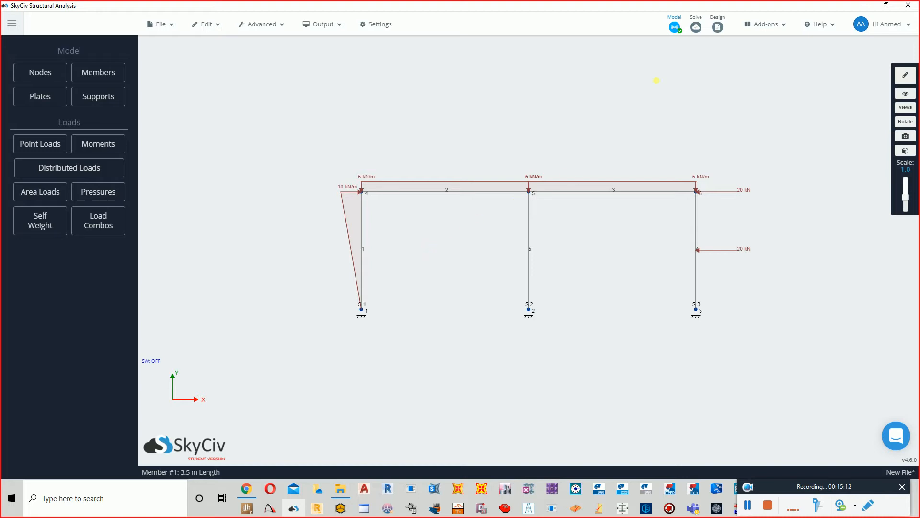
Step: Solve the frame with a linear static analysis and display the support reactions
{"action": "left_click", "coordinate": [696, 28]}
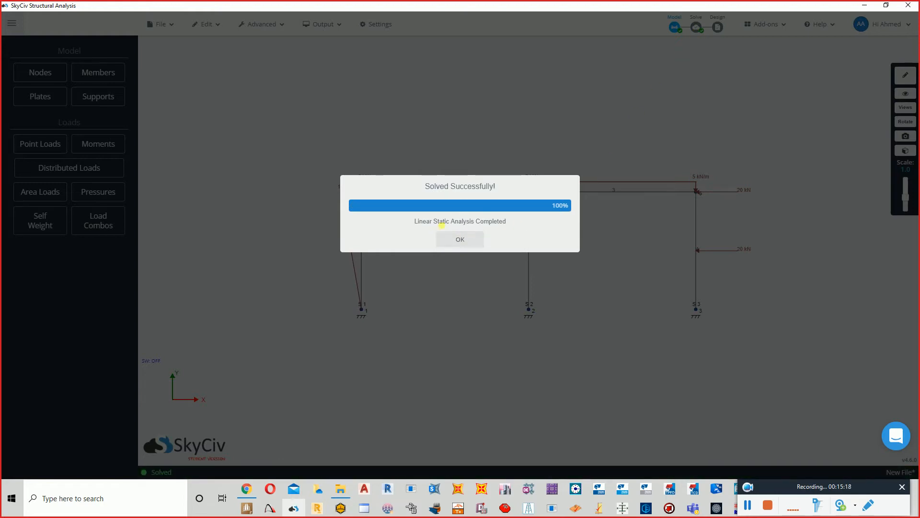
{"action": "left_click", "coordinate": [473, 241]}
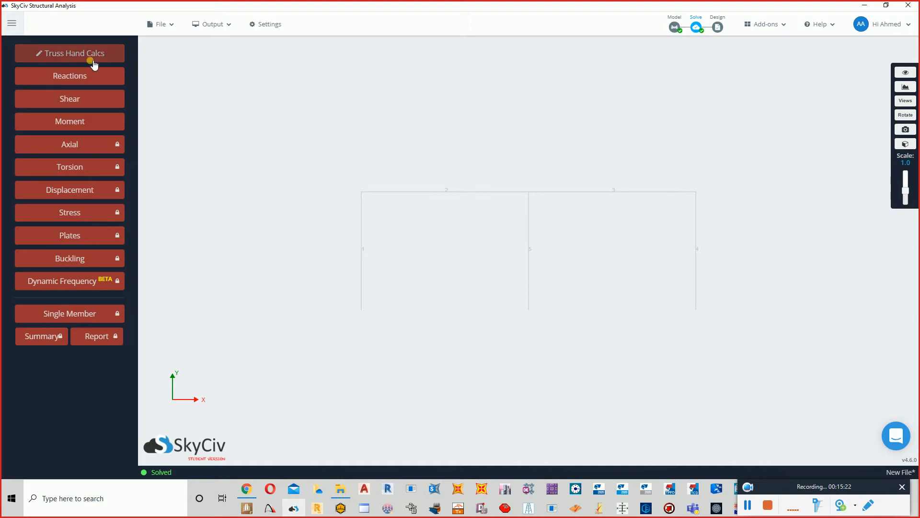
{"action": "left_click", "coordinate": [93, 75]}
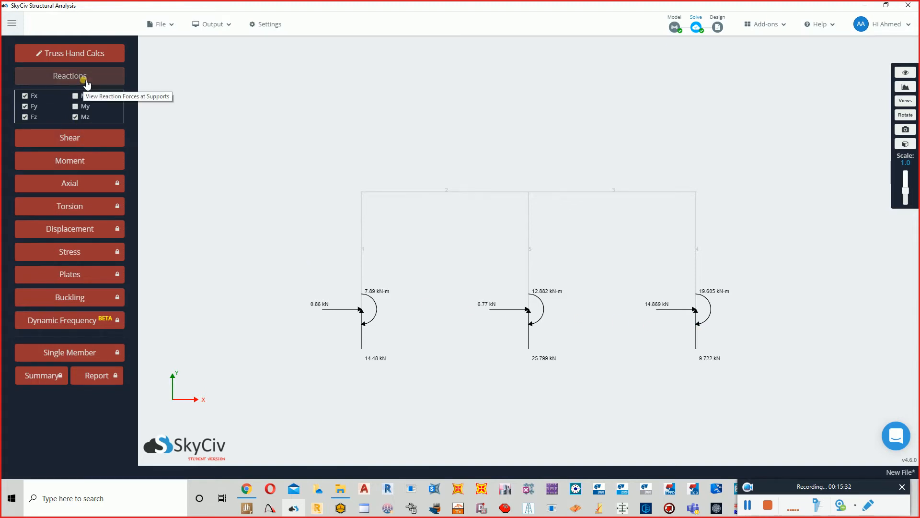
Step: Hide the Fx, Fy and Mz support reactions, dismissing the S3D offer raised by the Fz option
{"action": "left_click", "coordinate": [25, 96]}
{"action": "left_click", "coordinate": [25, 106]}
{"action": "left_click", "coordinate": [25, 117]}
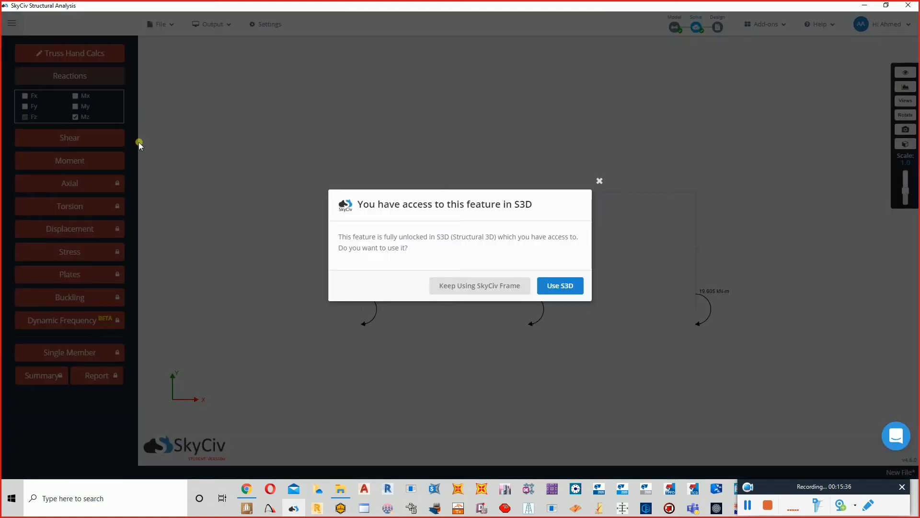
{"action": "left_click", "coordinate": [599, 180]}
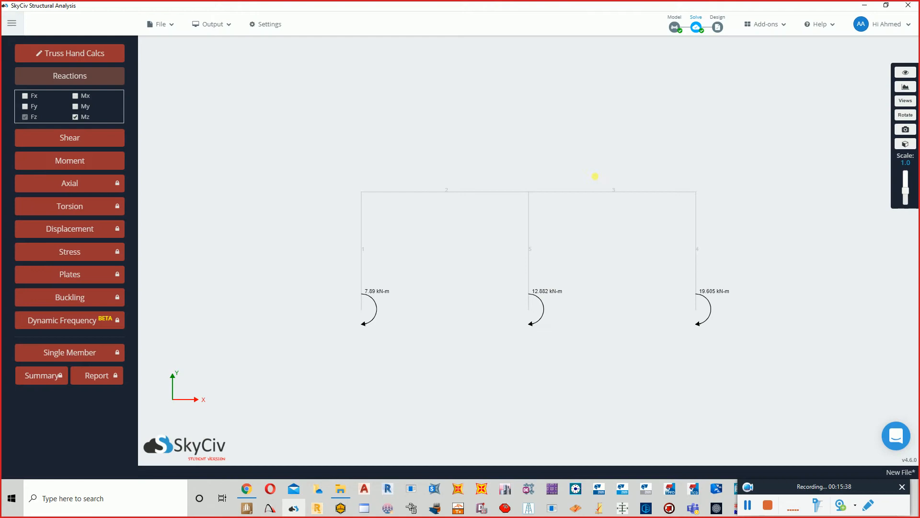
{"action": "left_click", "coordinate": [74, 116]}
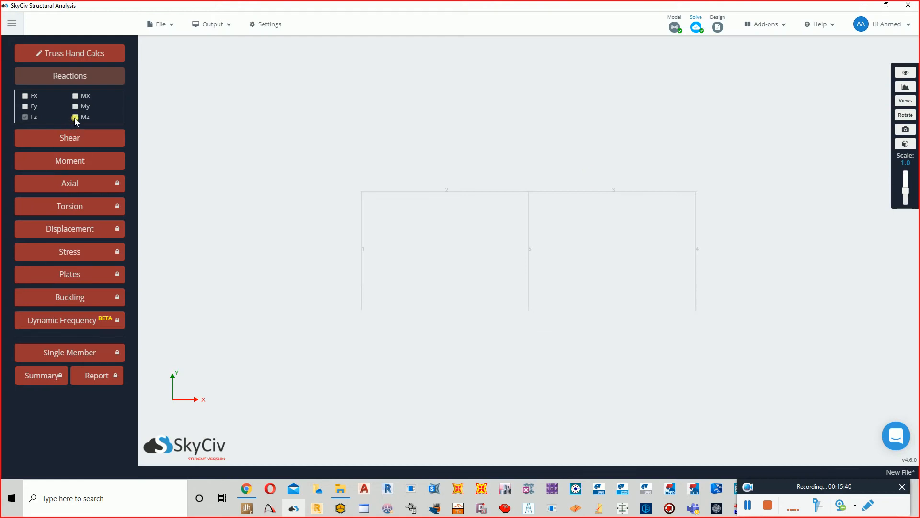
Step: Show the Fy, Fx and Mz reactions one at a time, and switch to the bending moment diagram about Z
{"action": "left_click", "coordinate": [25, 106]}
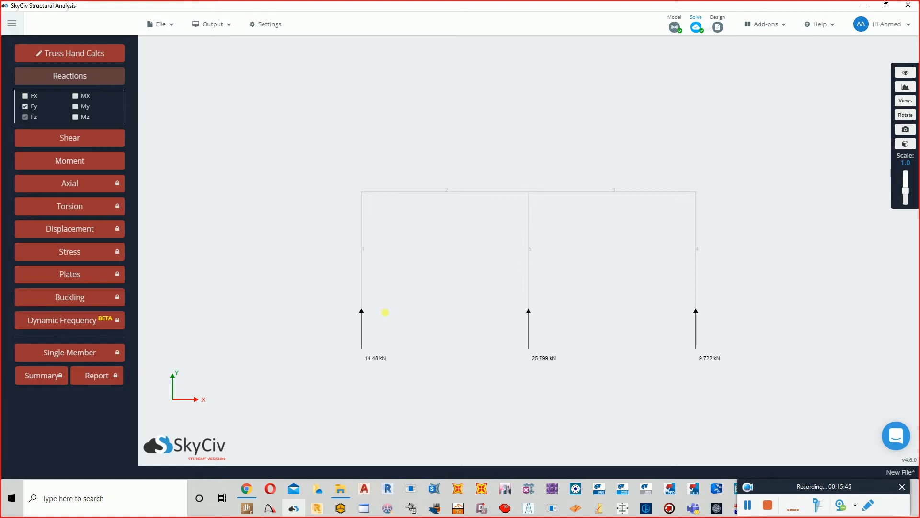
{"action": "left_click", "coordinate": [25, 96]}
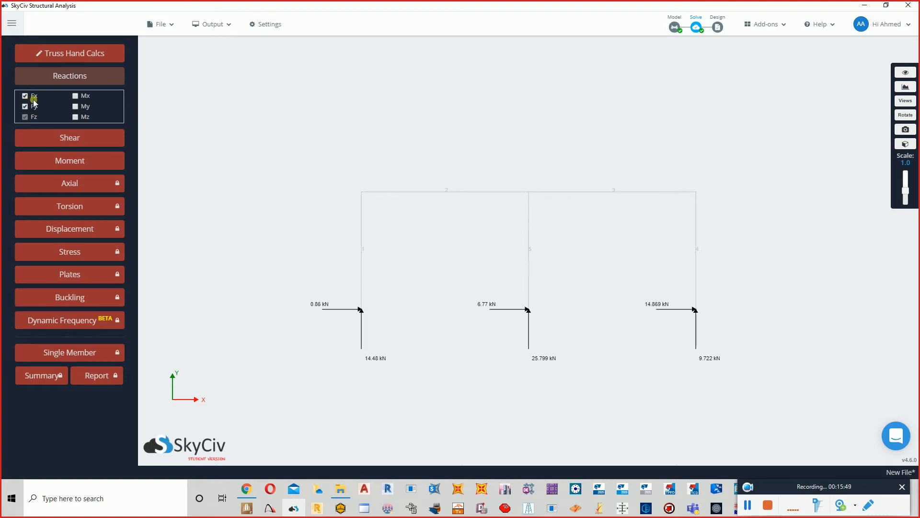
{"action": "left_click", "coordinate": [75, 117]}
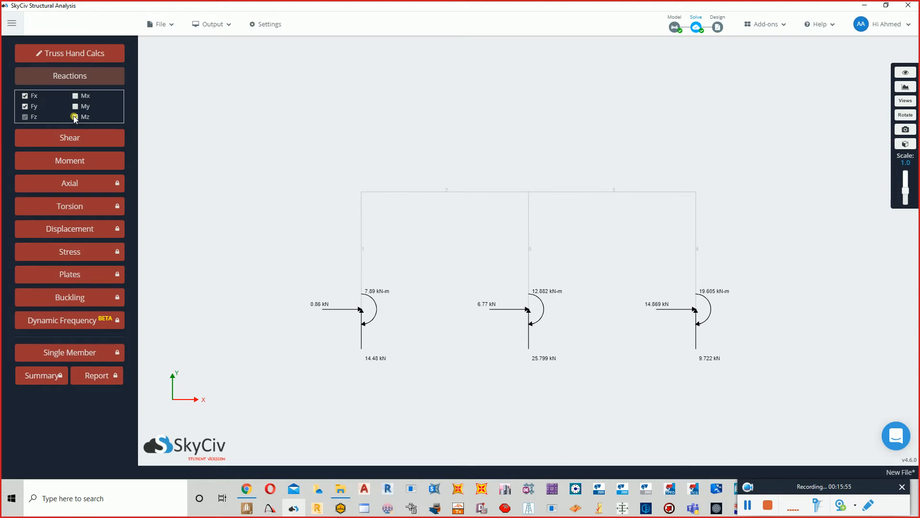
{"action": "left_click", "coordinate": [76, 79]}
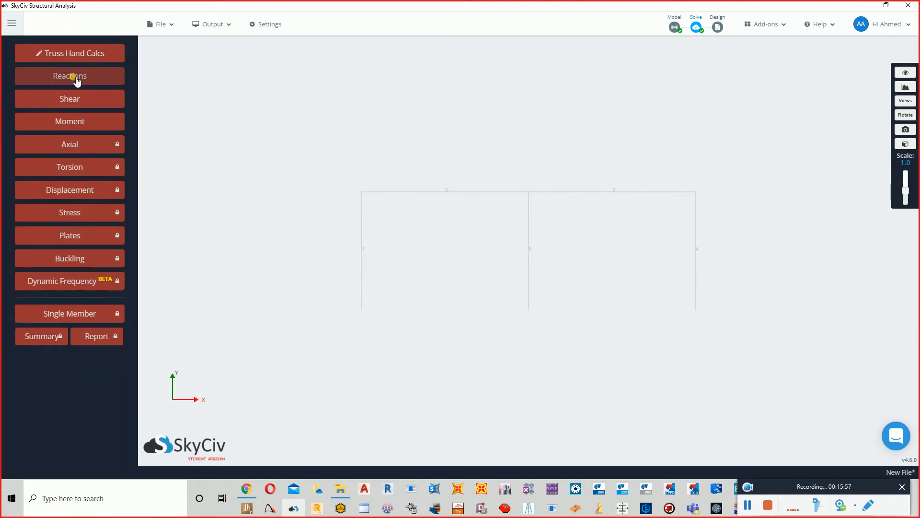
{"action": "left_click", "coordinate": [76, 122]}
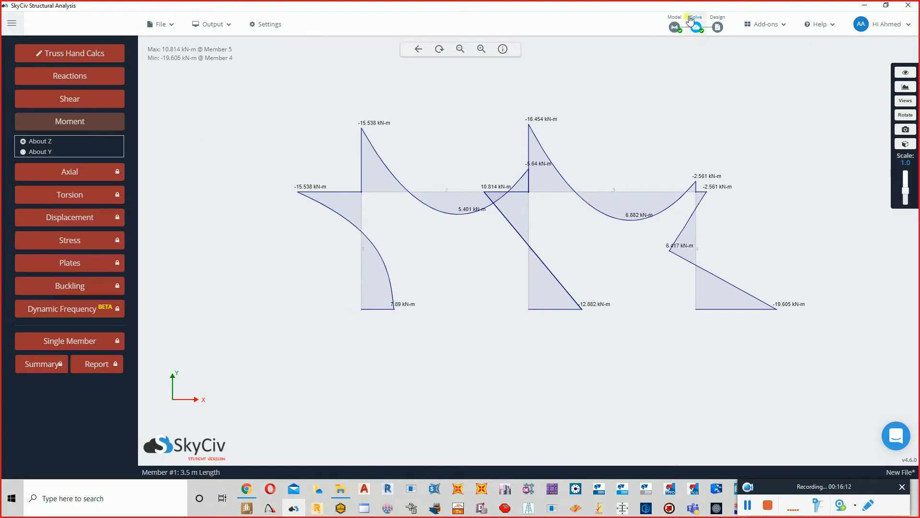
Step: Return to the frame model and check the support restraint codes in the supports table
{"action": "left_click", "coordinate": [675, 27]}
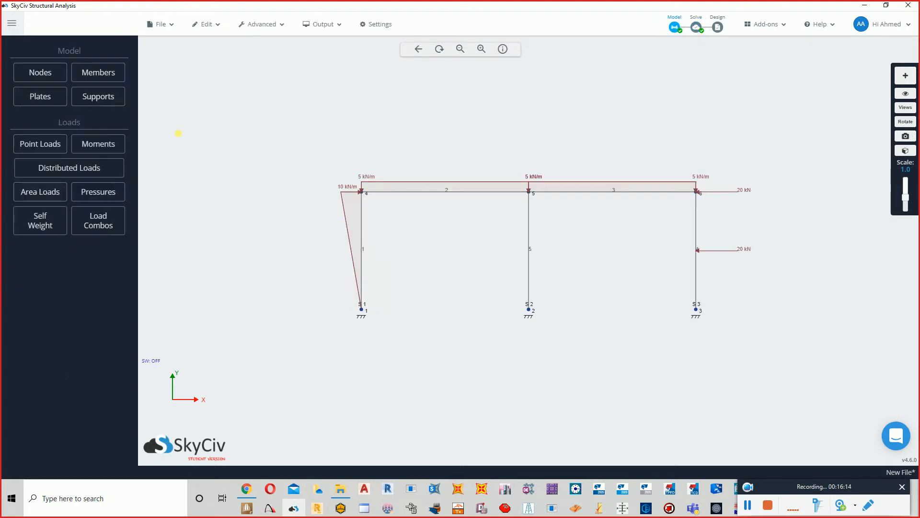
{"action": "left_click", "coordinate": [96, 98]}
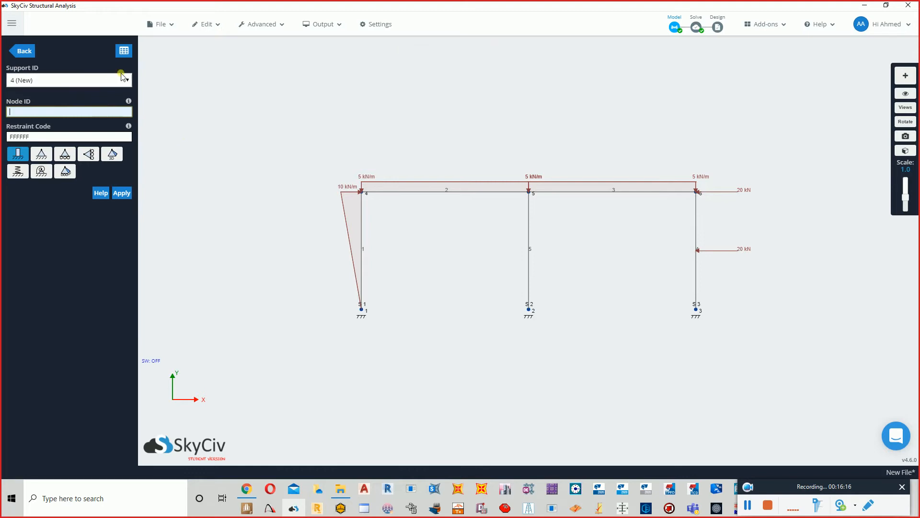
{"action": "left_click", "coordinate": [124, 50]}
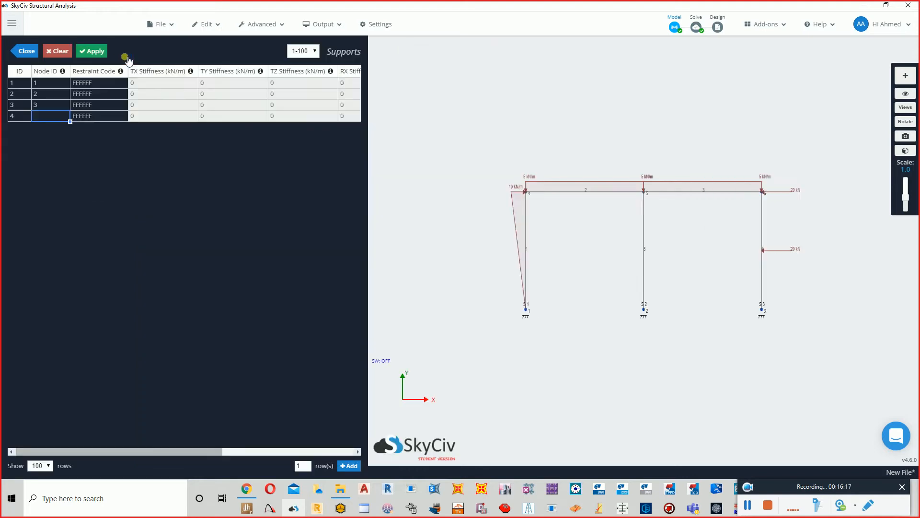
{"action": "left_click", "coordinate": [117, 83]}
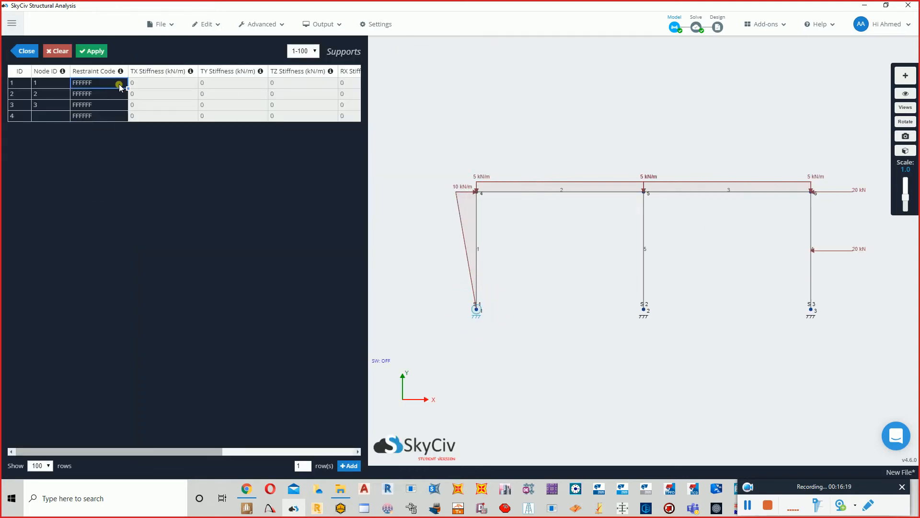
{"action": "left_click", "coordinate": [27, 51]}
Step: Change the supports at nodes 1, 2 and 3 to pinned with restraint code FFFFRR and apply the table
{"action": "left_click", "coordinate": [91, 94]}
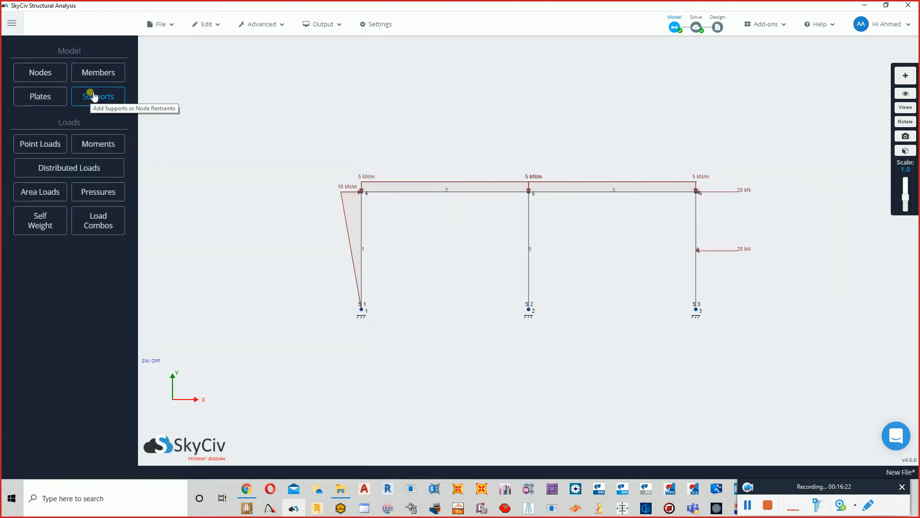
{"action": "left_click", "coordinate": [92, 96]}
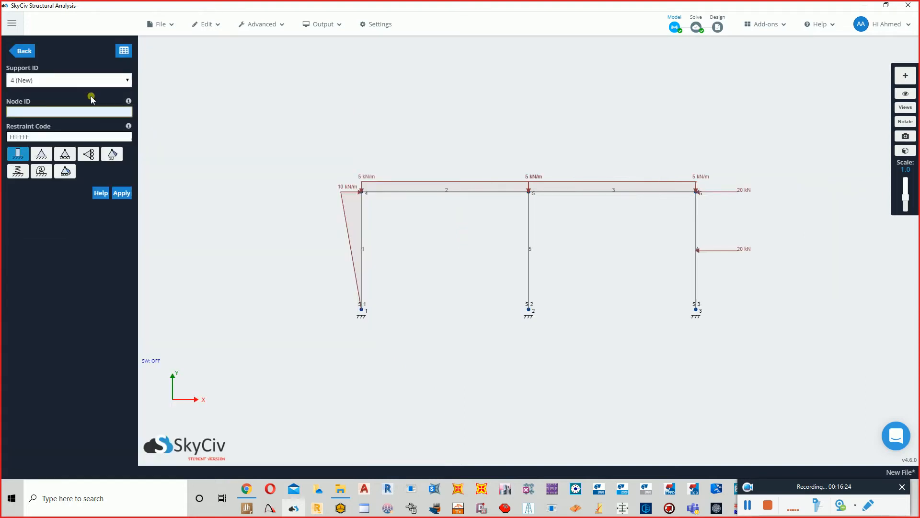
{"action": "left_click", "coordinate": [48, 153]}
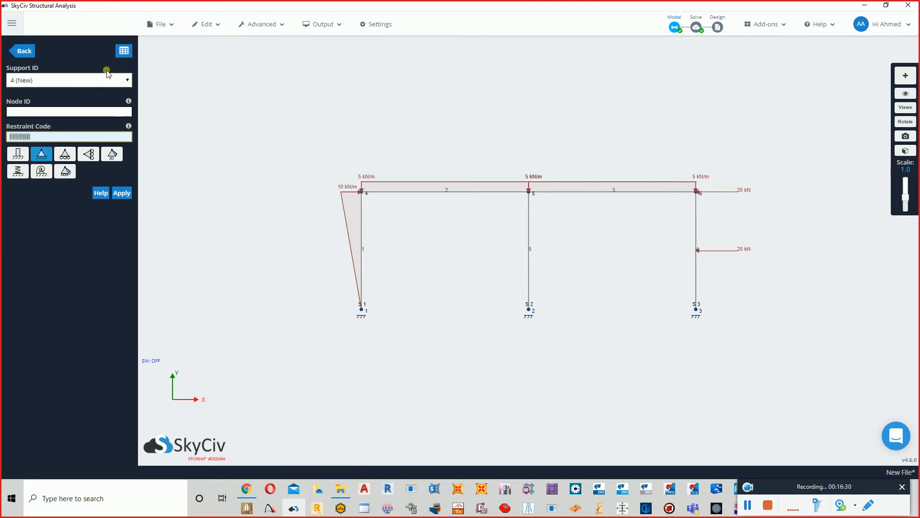
{"action": "left_click", "coordinate": [124, 50]}
{"action": "left_click_drag", "start_coordinate": [102, 84], "coordinate": [102, 105]}
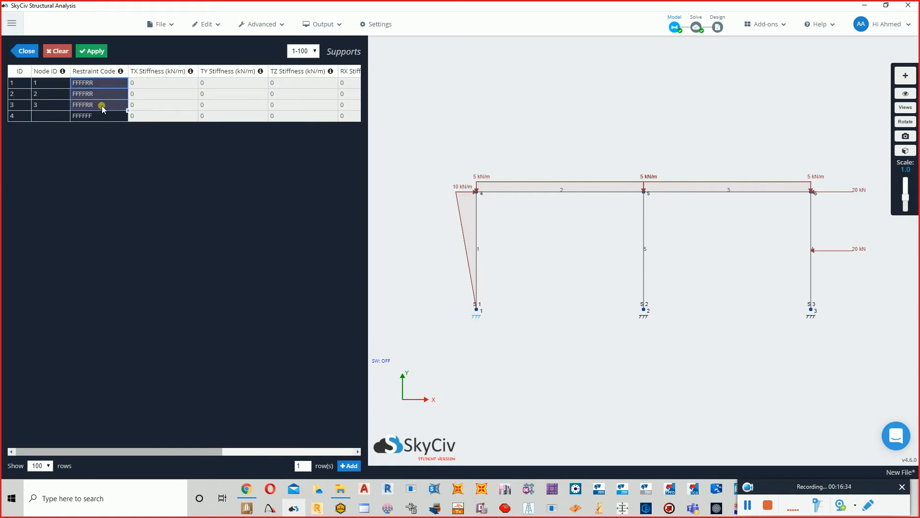
{"action": "left_click", "coordinate": [100, 52]}
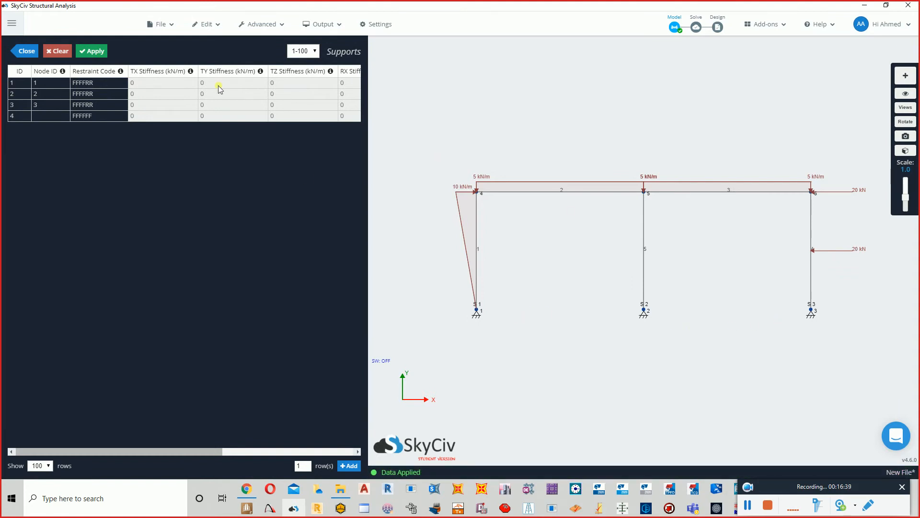
{"action": "left_click", "coordinate": [26, 51]}
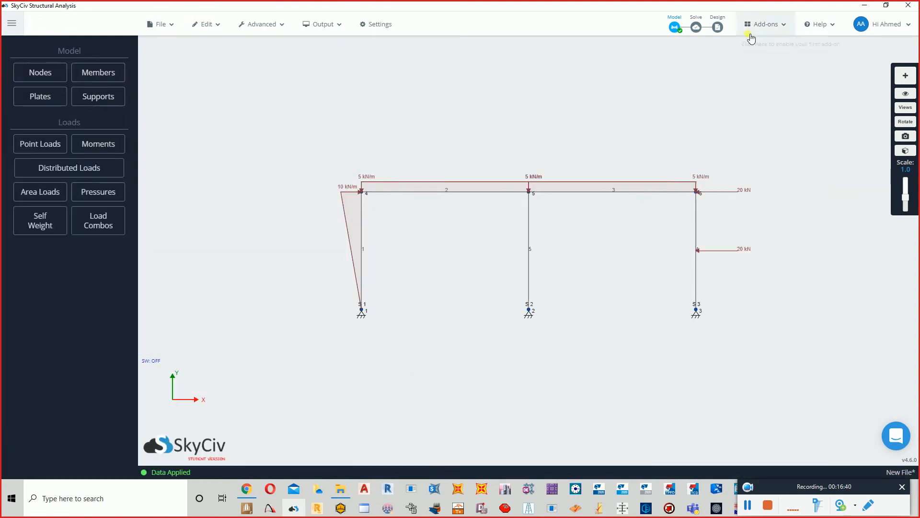
Step: Solve the frame again with the pinned supports and display the bending moment diagram about Z
{"action": "left_click", "coordinate": [696, 30]}
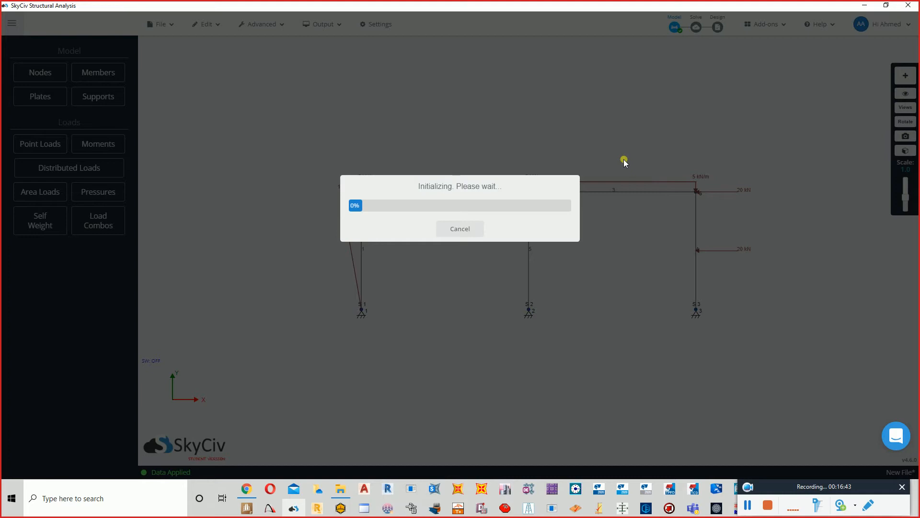
{"action": "left_click", "coordinate": [474, 238]}
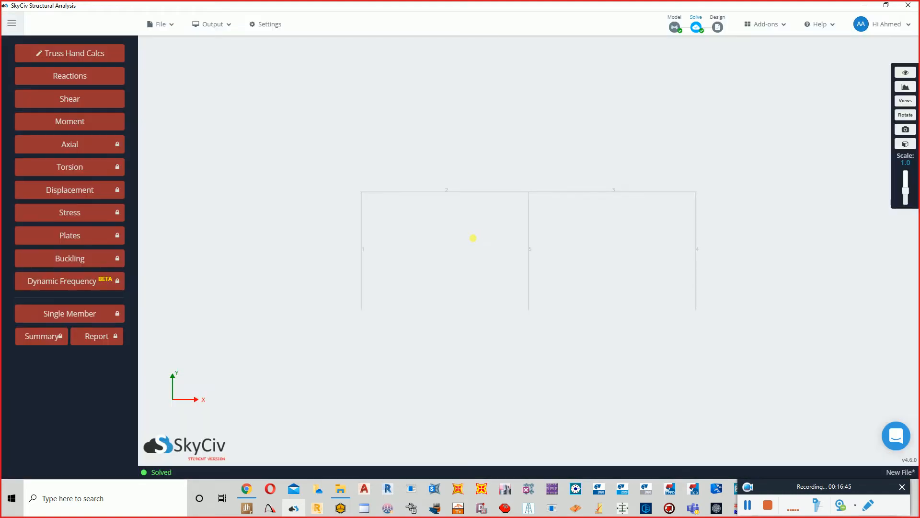
{"action": "left_click", "coordinate": [82, 124]}
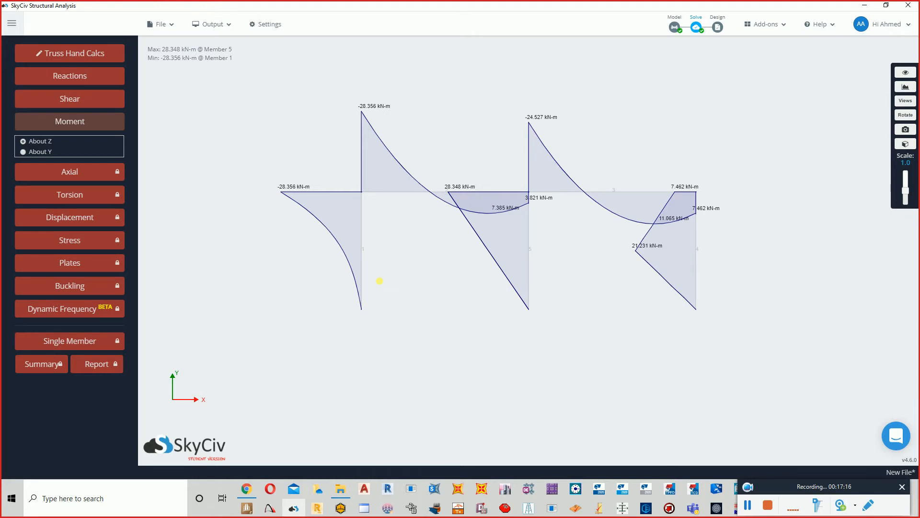
Step: Close SkyCiv, switch to Autodesk Robot Structural Analysis and start a new project from the silo template
{"action": "left_click", "coordinate": [906, 5]}
{"action": "key", "text": "alt+Tab"}
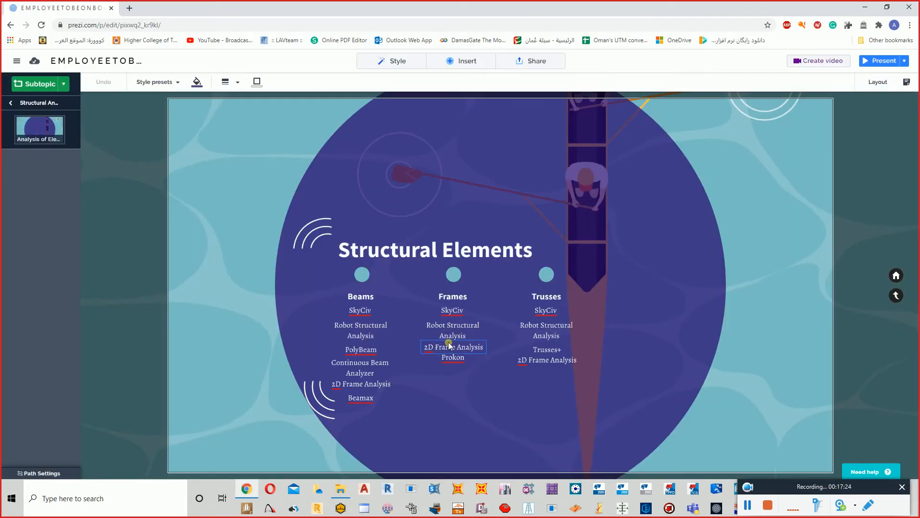
{"action": "left_click", "coordinate": [317, 508]}
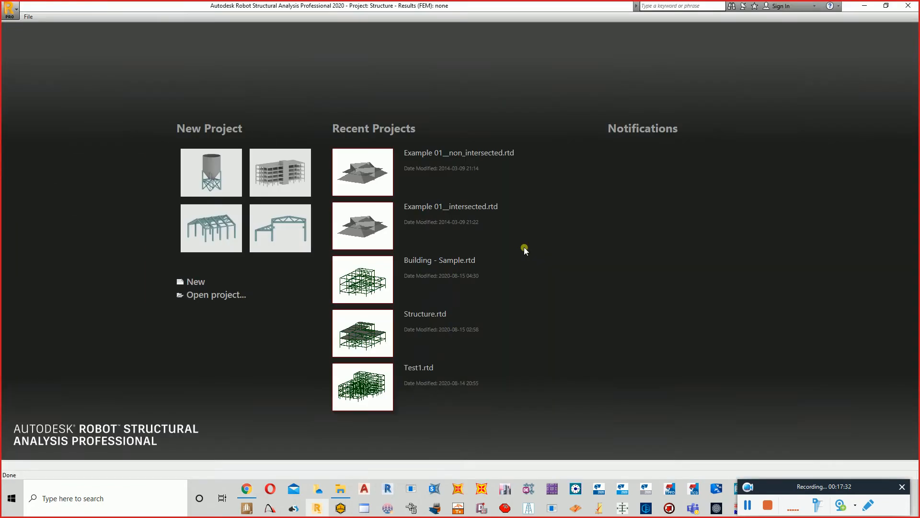
{"action": "left_click", "coordinate": [223, 186]}
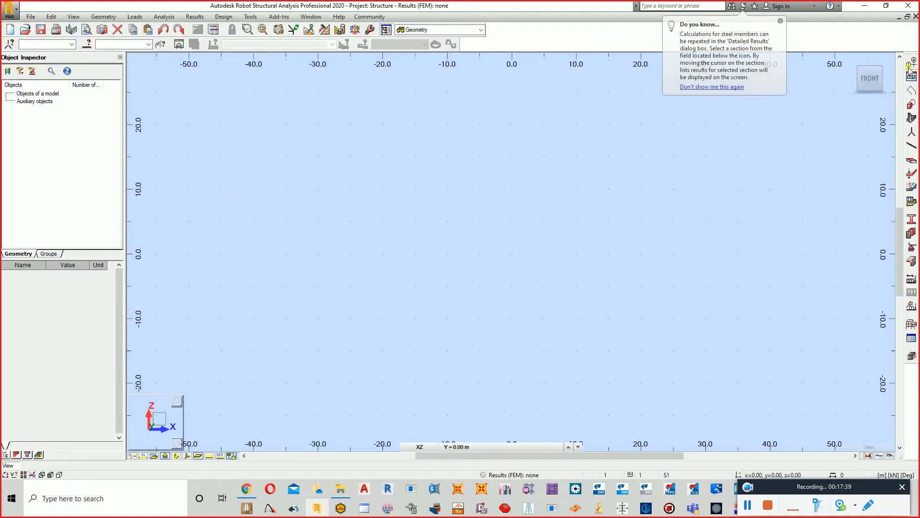
Step: Choose the multi-storey frame from the library of typical structures for beams, frames and trusses
{"action": "left_click", "coordinate": [911, 77]}
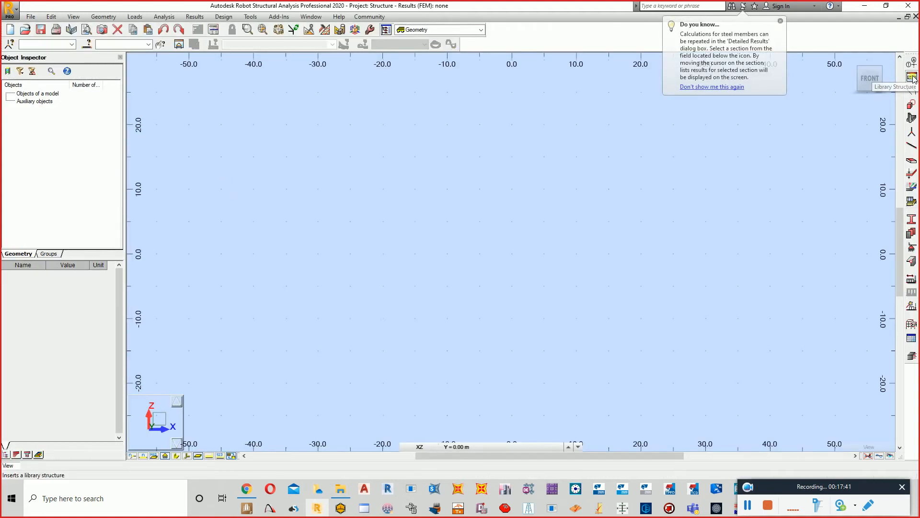
{"action": "left_click", "coordinate": [461, 178]}
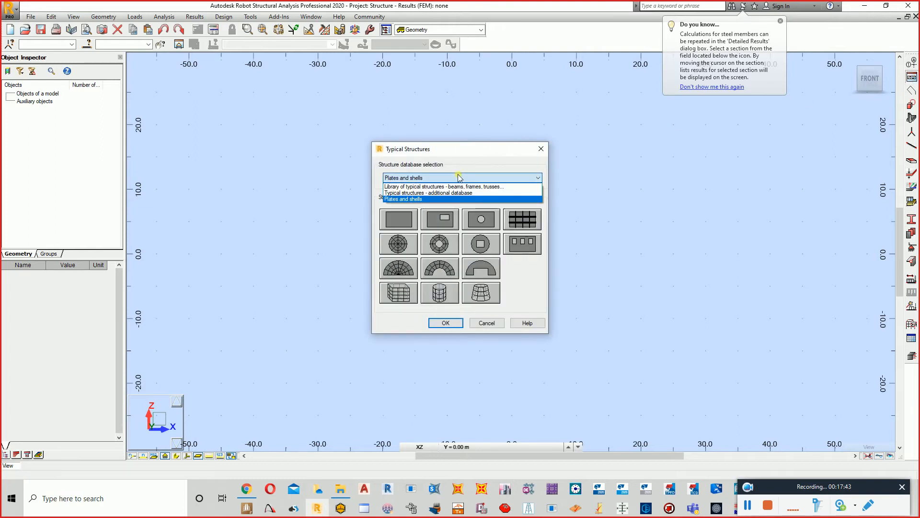
{"action": "left_click", "coordinate": [427, 187]}
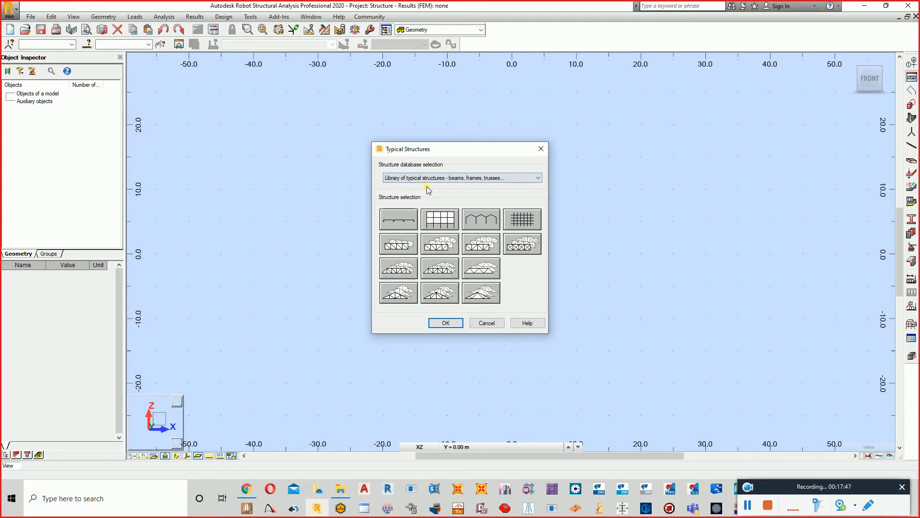
{"action": "left_click", "coordinate": [438, 222]}
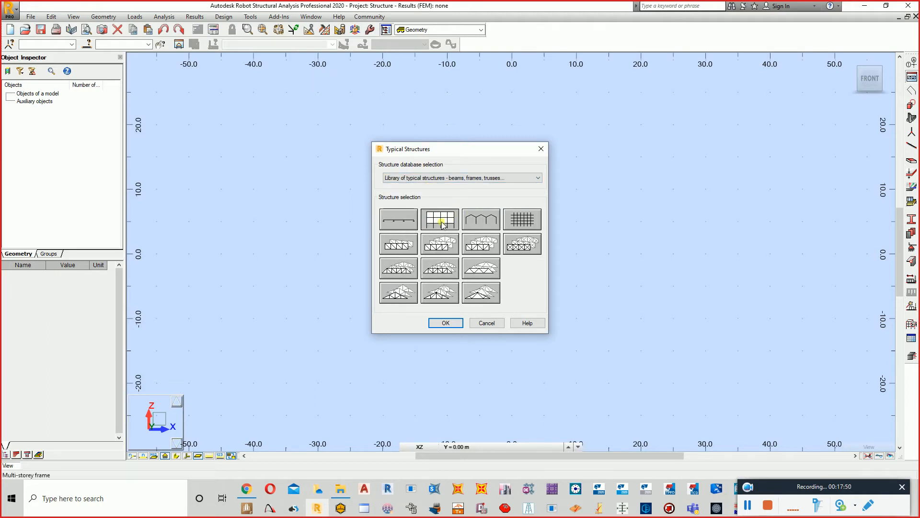
{"action": "left_click", "coordinate": [446, 323]}
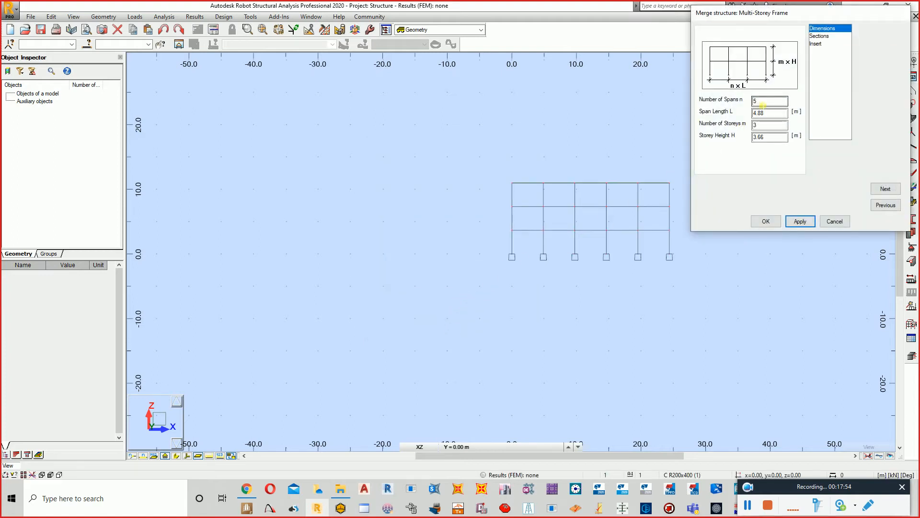
Step: Set the multi-storey frame to 3 spans of 5 m and 3 storeys with a height of 3.5 m
{"action": "double_click", "coordinate": [763, 103]}
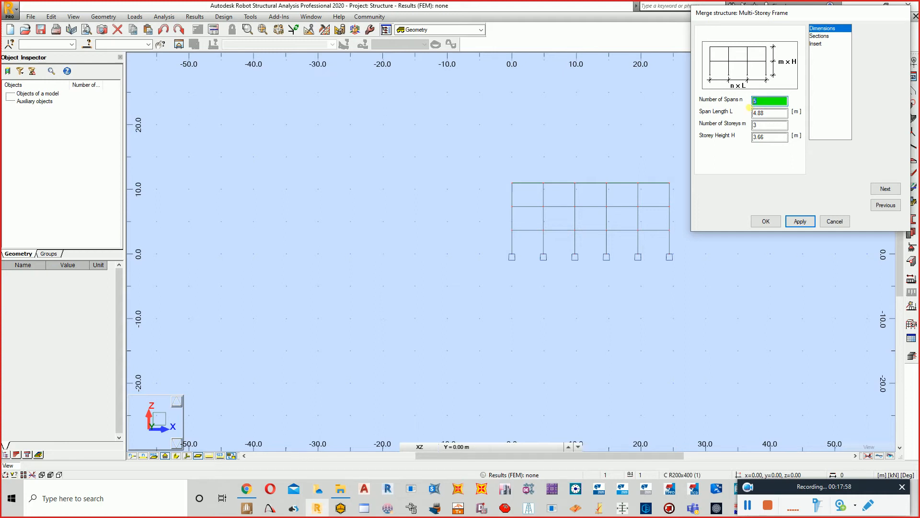
{"action": "type", "text": "3"}
{"action": "double_click", "coordinate": [758, 113]}
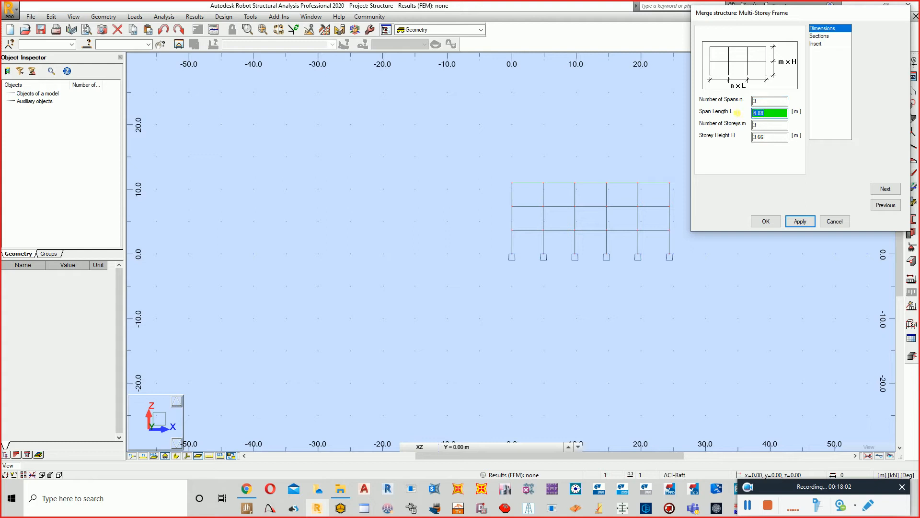
{"action": "type", "text": "6"}
{"action": "double_click", "coordinate": [769, 125]}
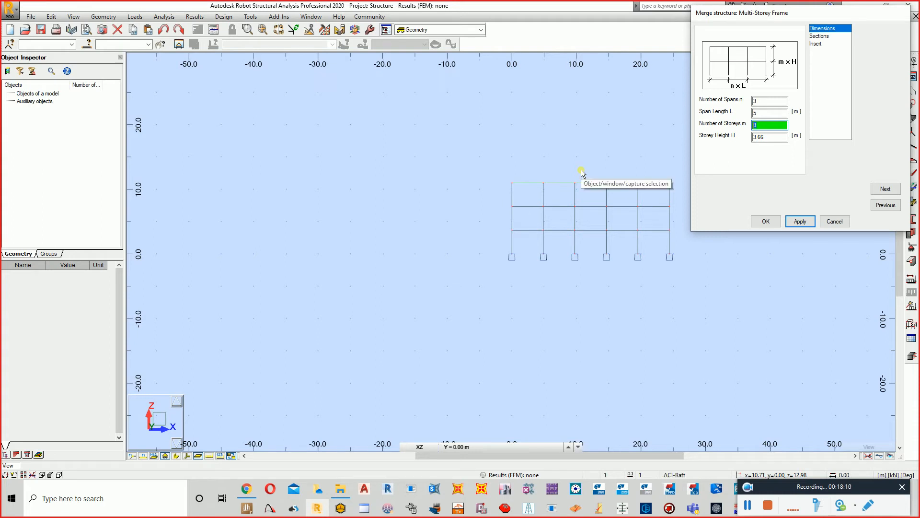
{"action": "left_click", "coordinate": [752, 138]}
{"action": "type", "text": "3.5"}
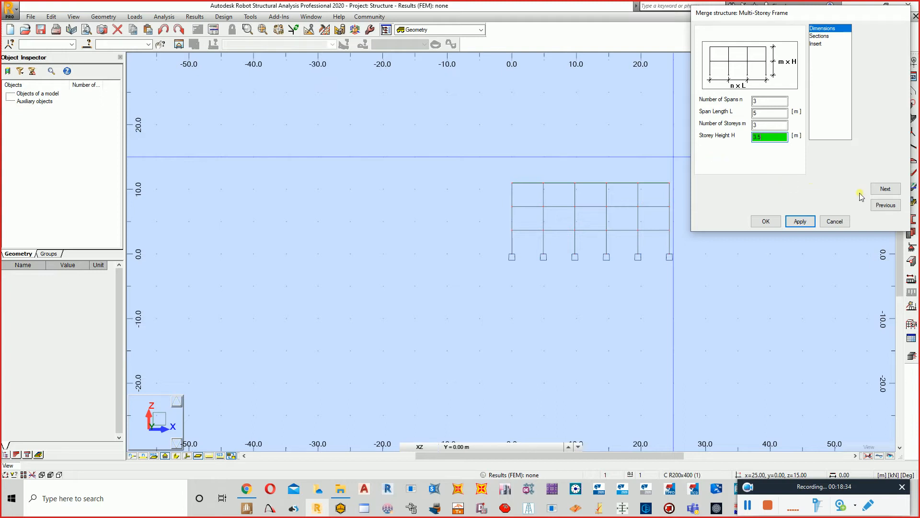
Step: Insert the multi-storey frame at the origin, keeping the proposed sections, scale and rotation
{"action": "left_click", "coordinate": [885, 190]}
{"action": "left_click", "coordinate": [886, 189]}
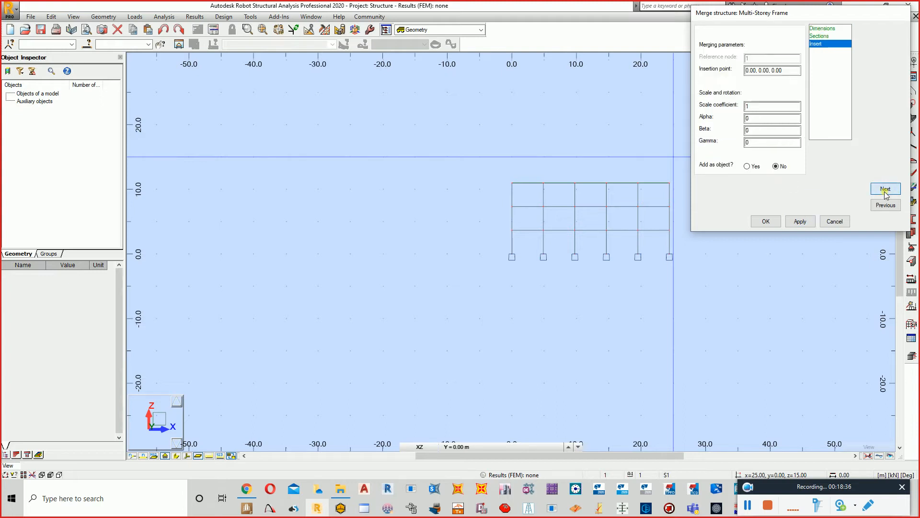
{"action": "left_click", "coordinate": [800, 222]}
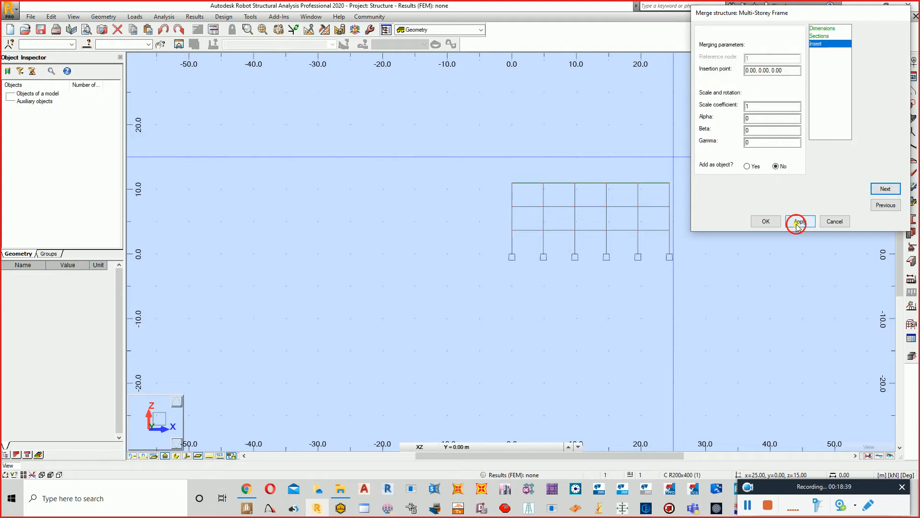
{"action": "left_click", "coordinate": [767, 221]}
{"action": "scroll", "coordinate": [609, 240], "scroll_direction": "up", "scroll_amount": 3}
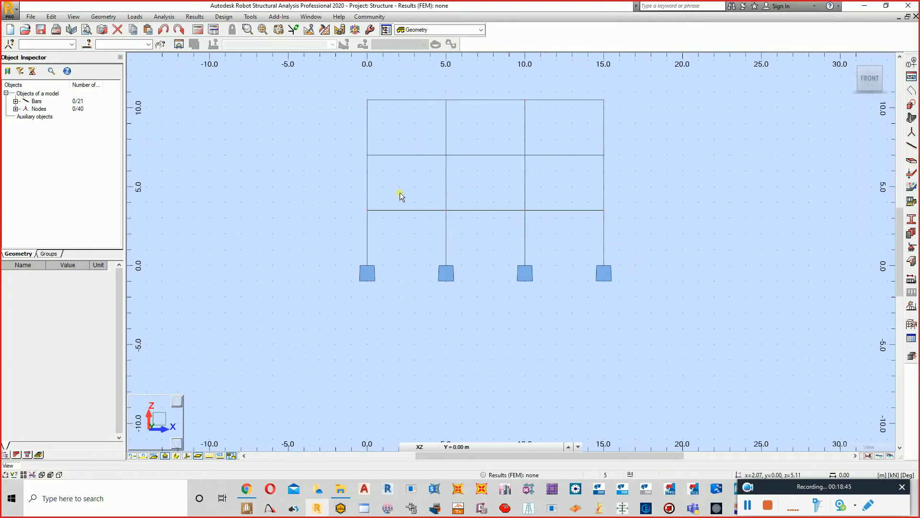
{"action": "middle_click_drag", "start_coordinate": [391, 202], "coordinate": [384, 254]}
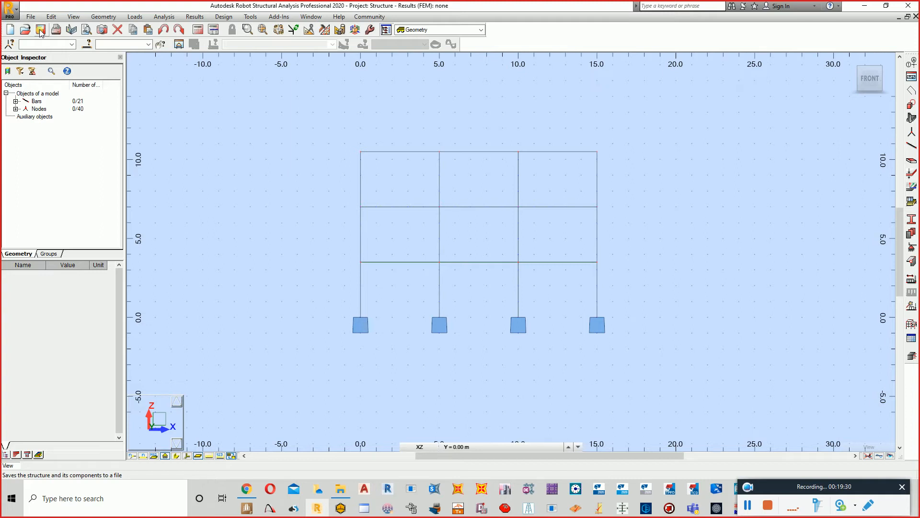
Step: Start another new project from the silo template, discarding the changes to the current structure
{"action": "left_click", "coordinate": [30, 17]}
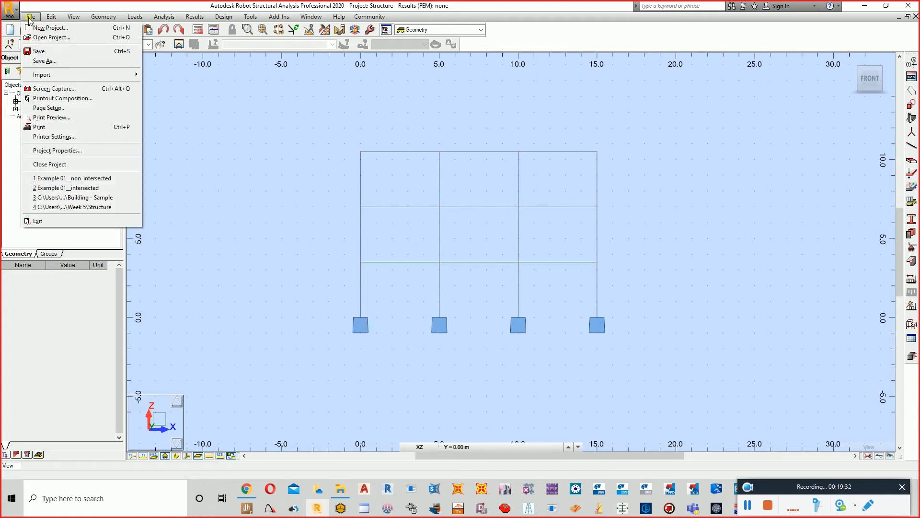
{"action": "left_click", "coordinate": [45, 28]}
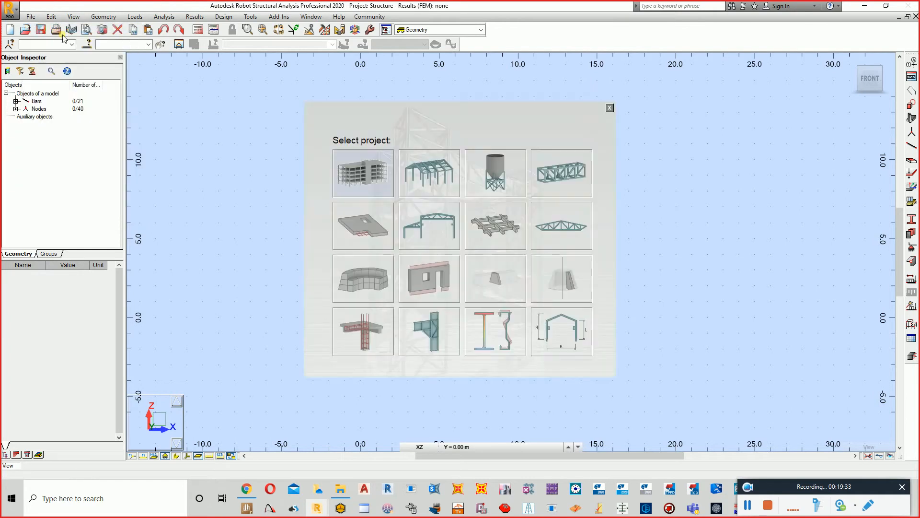
{"action": "left_click", "coordinate": [494, 171]}
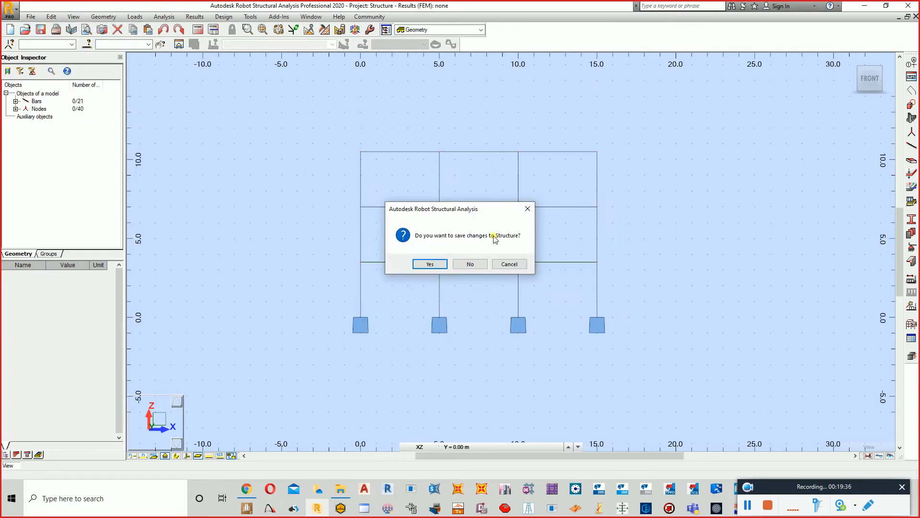
{"action": "left_click", "coordinate": [473, 263]}
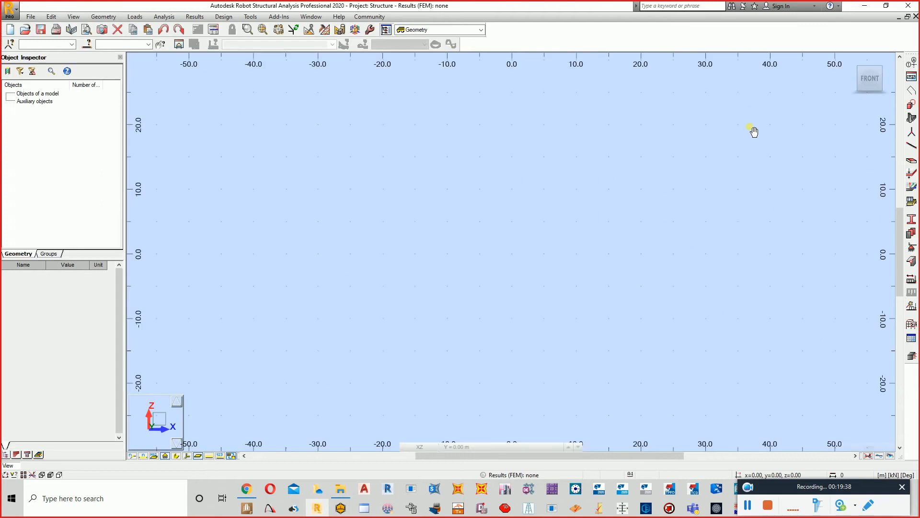
Step: Choose the multi-storey frame from the typical structures library for beams, frames and trusses
{"action": "left_click", "coordinate": [911, 77]}
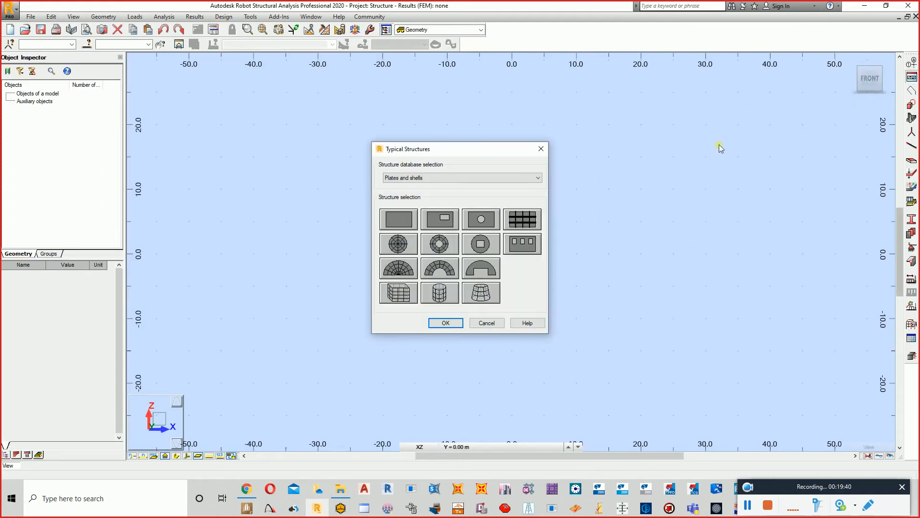
{"action": "left_click", "coordinate": [456, 178]}
{"action": "left_click", "coordinate": [465, 190]}
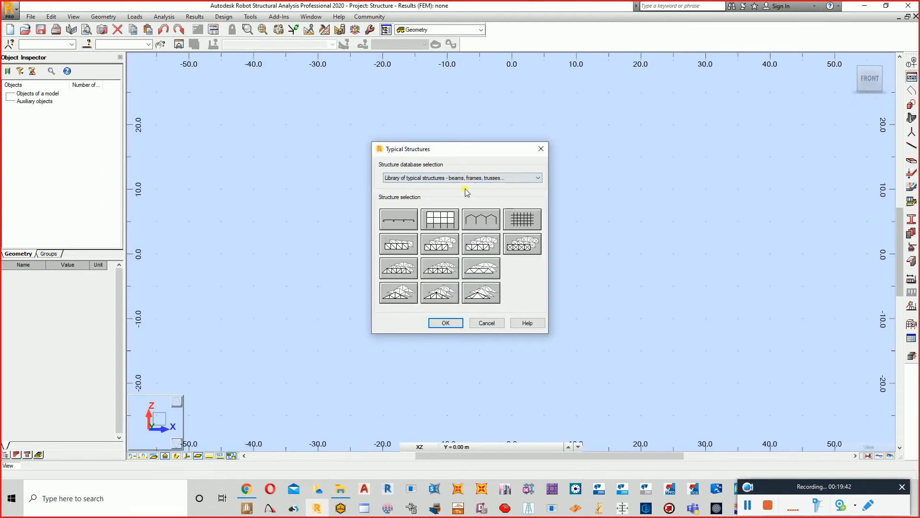
{"action": "left_click", "coordinate": [443, 222]}
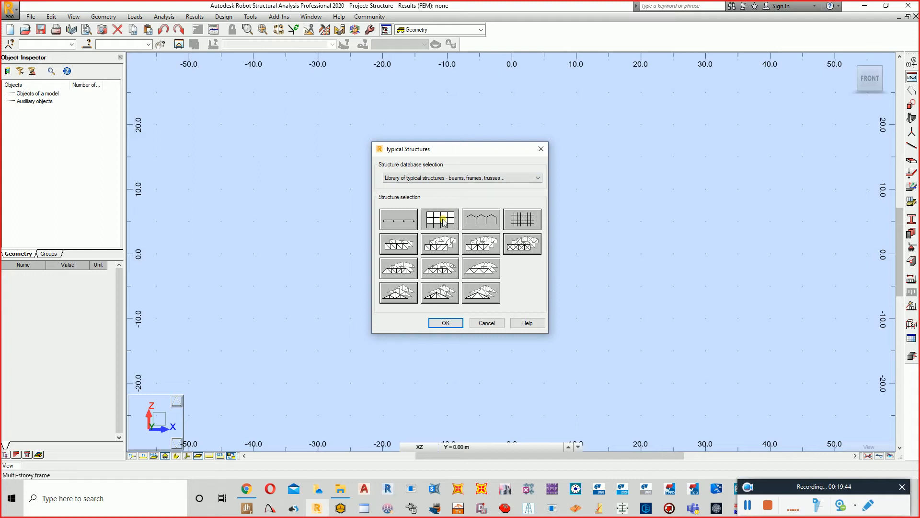
{"action": "left_click", "coordinate": [445, 322]}
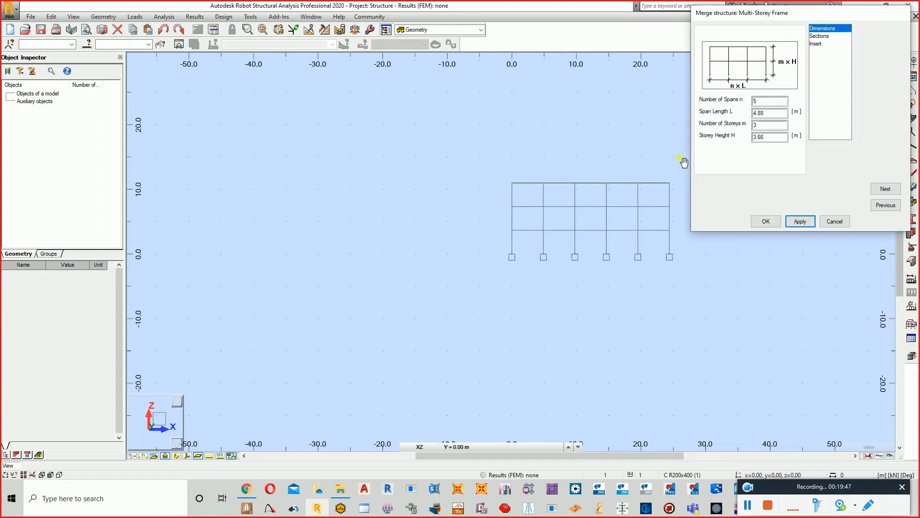
Step: Define the multi-storey frame with 3 spans of 5 m and 1 storey with a height of 3.5 m
{"action": "double_click", "coordinate": [760, 101]}
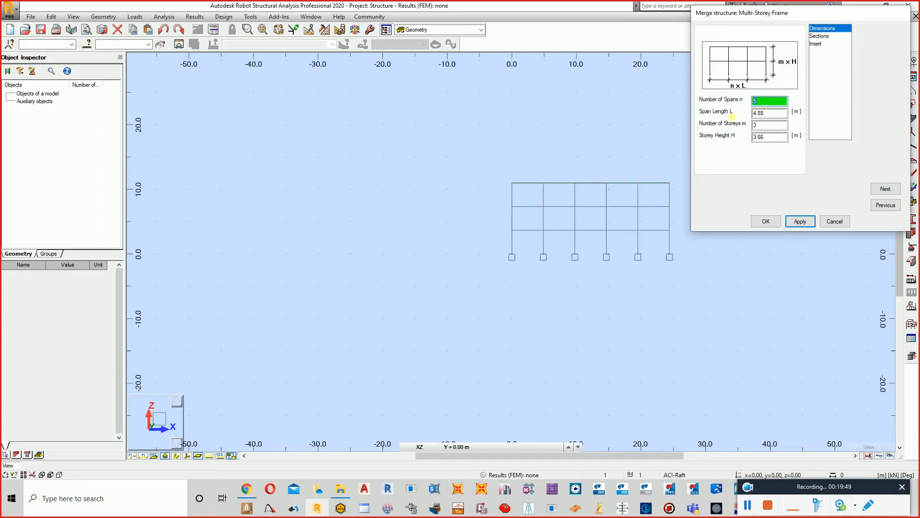
{"action": "key", "text": "Tab"}
{"action": "type", "text": "5"}
{"action": "key", "text": "Tab"}
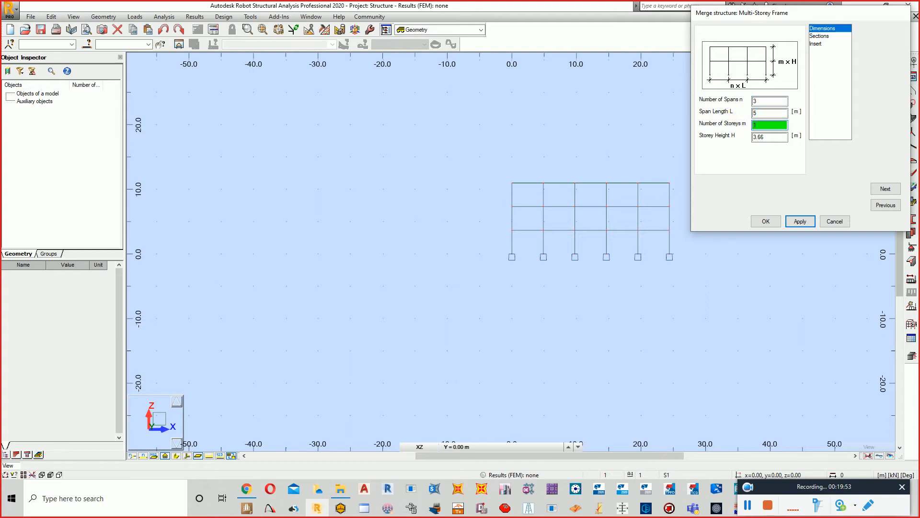
{"action": "key", "text": "Tab"}
{"action": "type", "text": "3."}
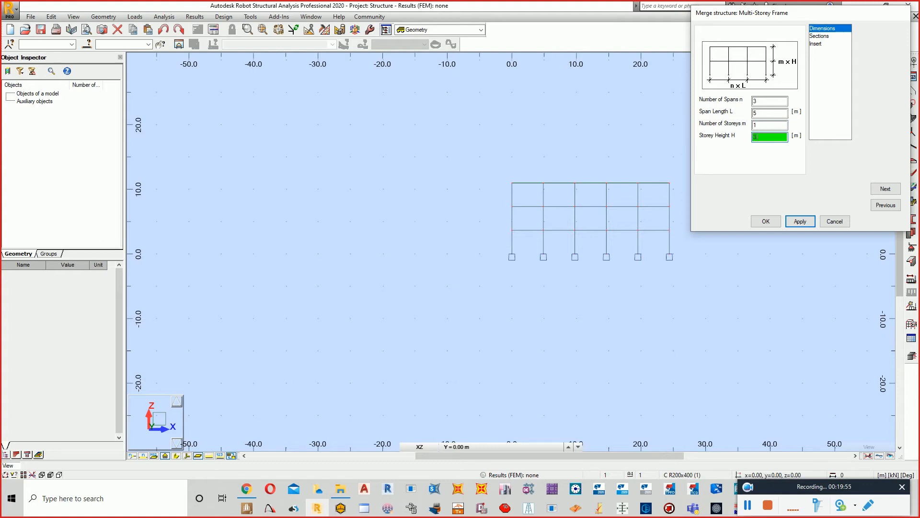
{"action": "type", "text": "5"}
Step: Insert the single-storey frame at the origin, keeping the W 12x72 columns, W 14x38 beams, scale and rotation
{"action": "left_click", "coordinate": [882, 189]}
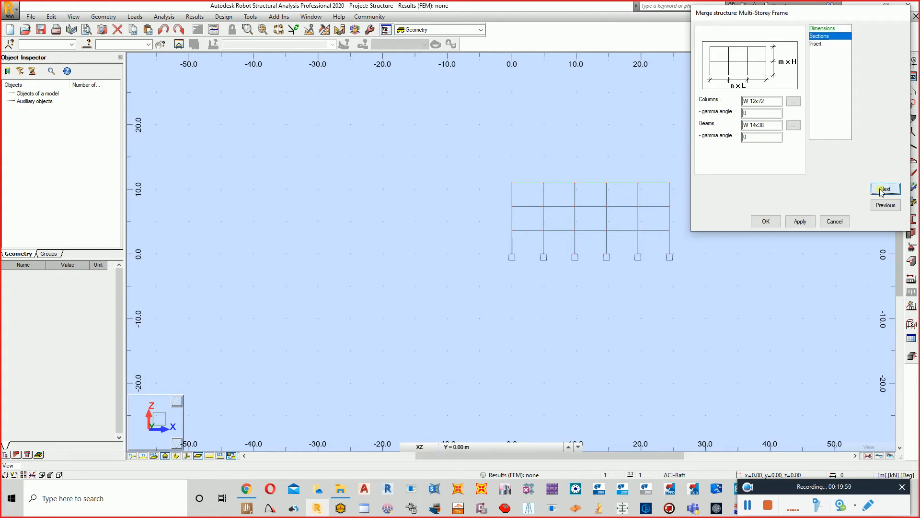
{"action": "left_click", "coordinate": [881, 189]}
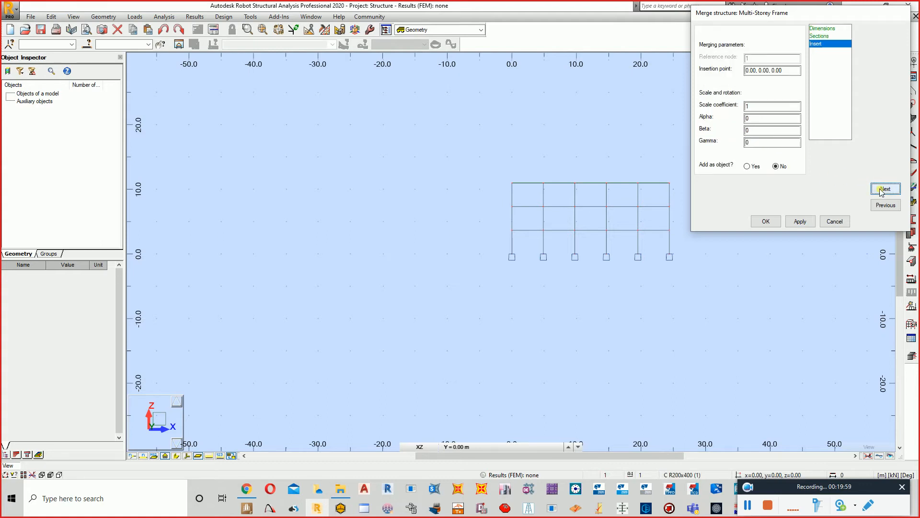
{"action": "left_click", "coordinate": [801, 220]}
{"action": "left_click", "coordinate": [766, 221]}
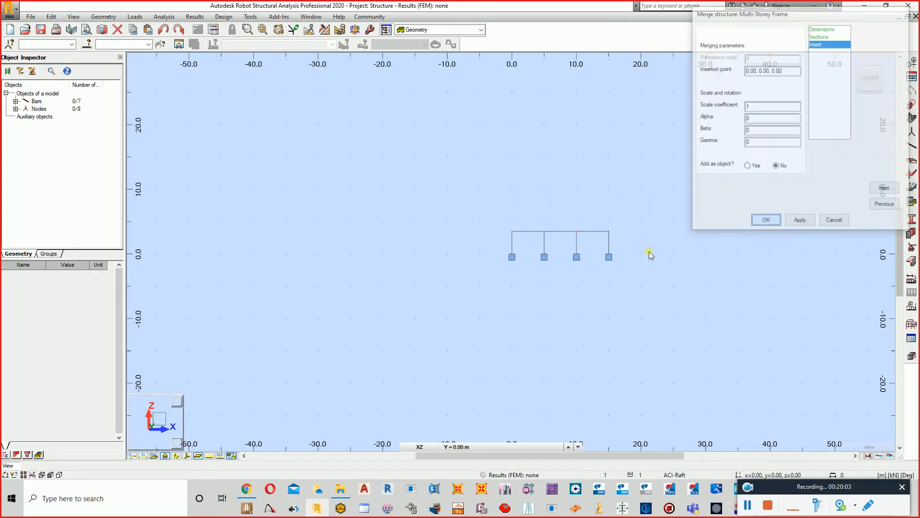
Step: Add a dimension line for the first span, placed about 1.5 m above the beam
{"action": "scroll", "coordinate": [589, 242], "scroll_direction": "up", "scroll_amount": 4}
{"action": "middle_click_drag", "start_coordinate": [537, 226], "coordinate": [415, 210]}
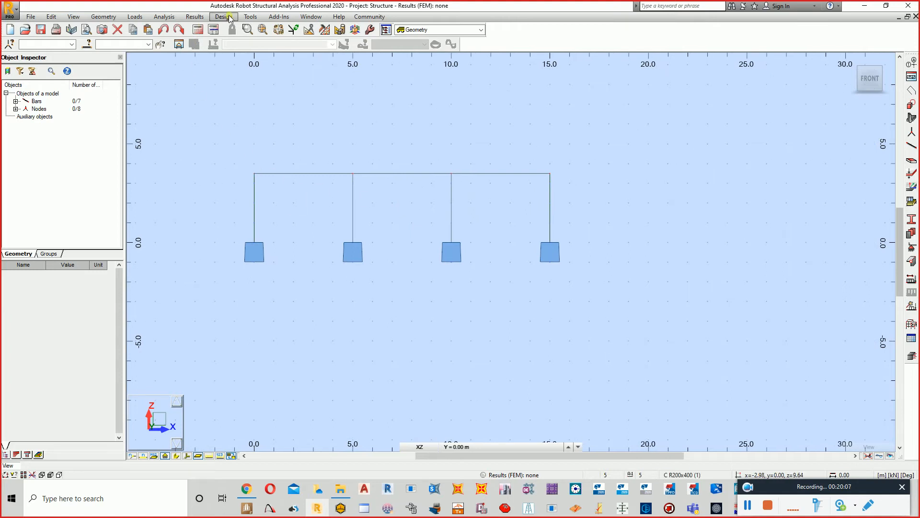
{"action": "left_click", "coordinate": [244, 19]}
{"action": "left_click", "coordinate": [271, 29]}
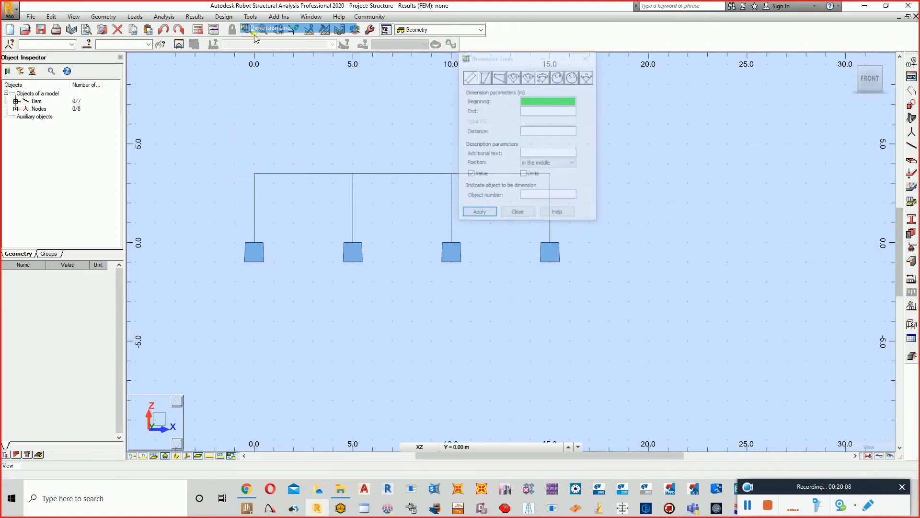
{"action": "left_click", "coordinate": [254, 174]}
{"action": "left_click", "coordinate": [353, 173]}
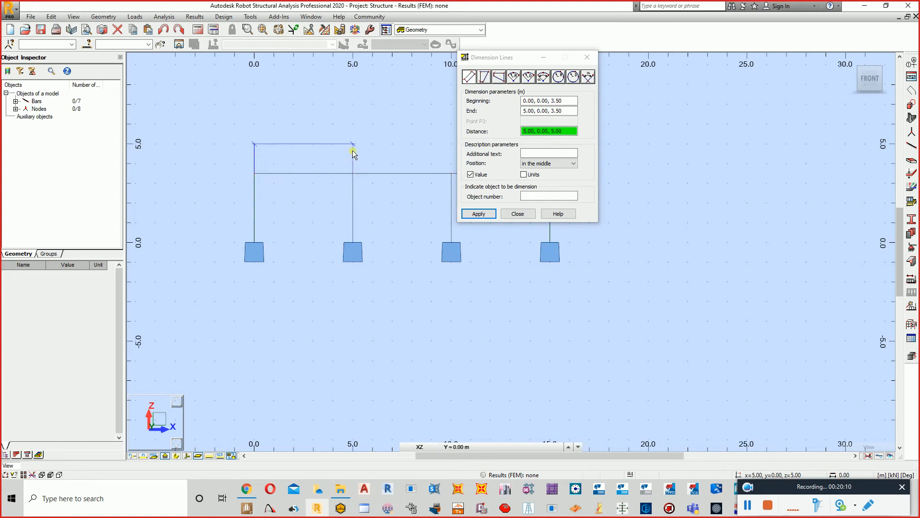
{"action": "left_click", "coordinate": [353, 151]}
Step: Dimension the height of the first column, placing the line 1 m outside the frame, and finish dimensioning
{"action": "left_click", "coordinate": [254, 174]}
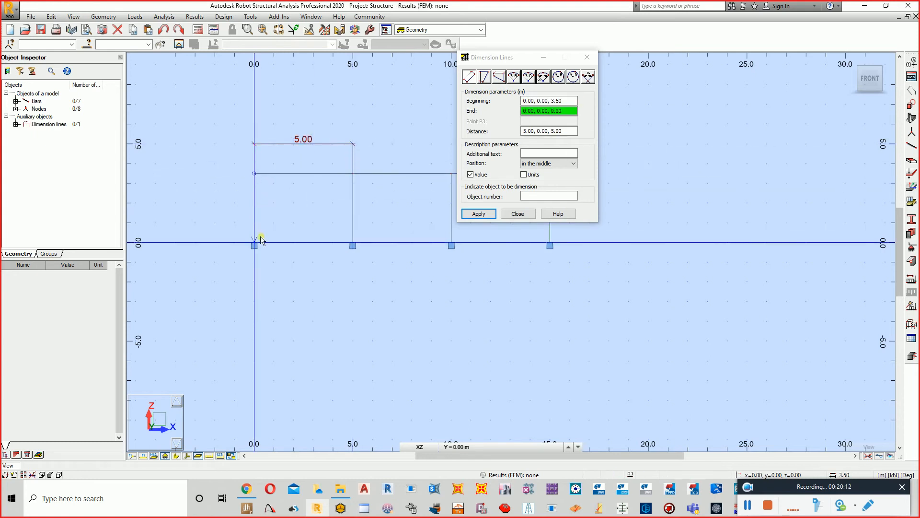
{"action": "left_click", "coordinate": [254, 244]}
{"action": "left_click", "coordinate": [235, 241]}
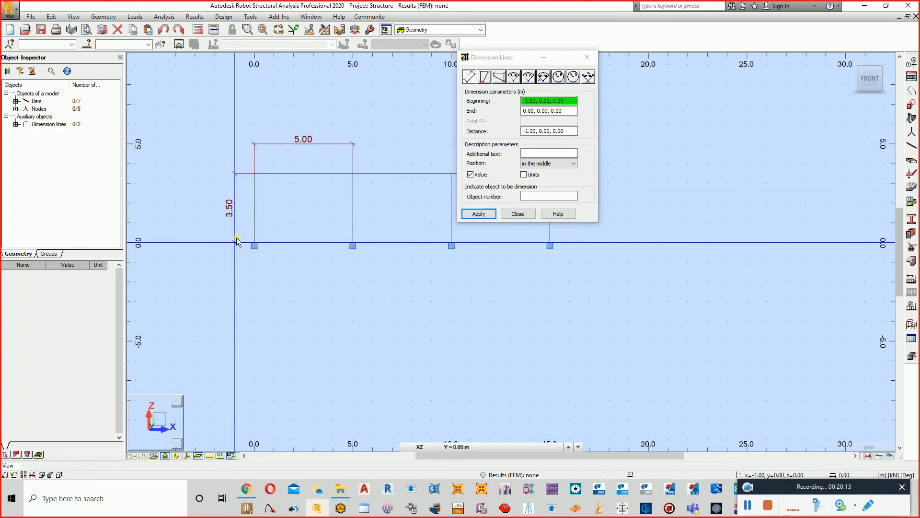
{"action": "left_click", "coordinate": [506, 213]}
Step: Delete both dimension lines, for the first span and the column height, from the frame
{"action": "scroll", "coordinate": [493, 249], "scroll_direction": "down", "scroll_amount": 1}
{"action": "middle_click_drag", "start_coordinate": [496, 256], "coordinate": [435, 267]}
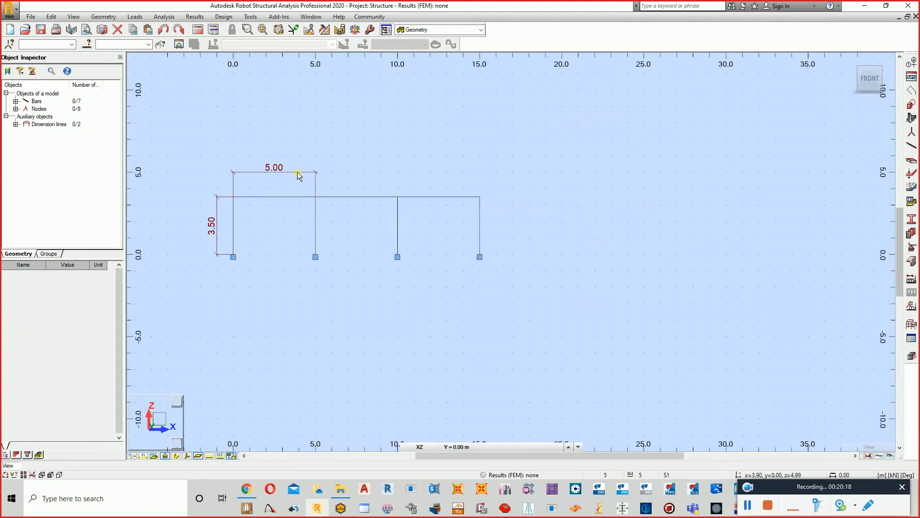
{"action": "left_click_drag", "start_coordinate": [356, 153], "coordinate": [254, 178]}
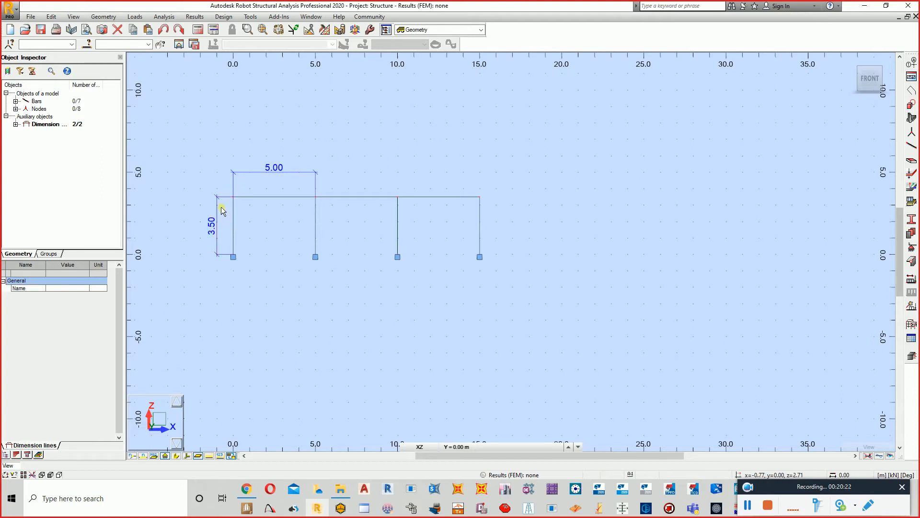
{"action": "key", "text": "Delete"}
{"action": "scroll", "coordinate": [374, 273], "scroll_direction": "down", "scroll_amount": 1}
{"action": "middle_click_drag", "start_coordinate": [389, 292], "coordinate": [408, 282]}
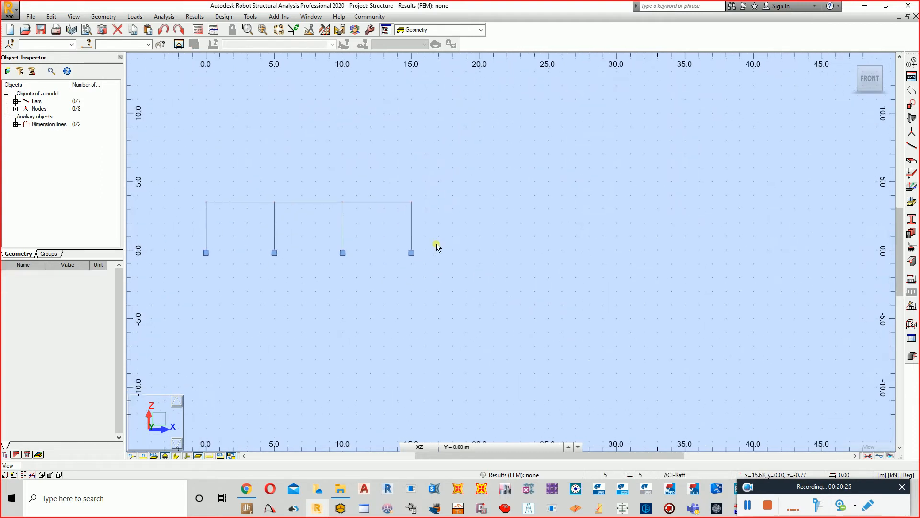
Step: Open the library of typical structures again to add another structure to the model
{"action": "left_click", "coordinate": [914, 78]}
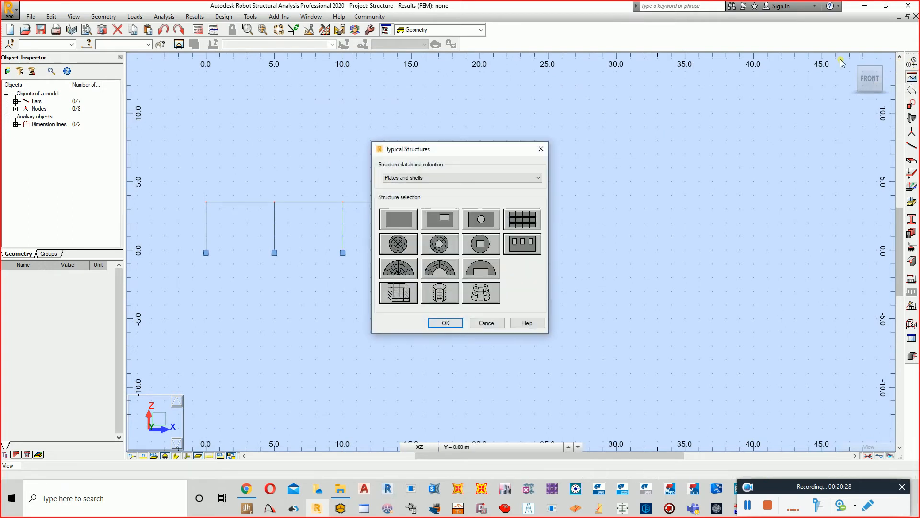
Step: Choose the multi-span beam from the library of beams, frames and trusses and set its span length to 5 m
{"action": "left_click", "coordinate": [499, 177]}
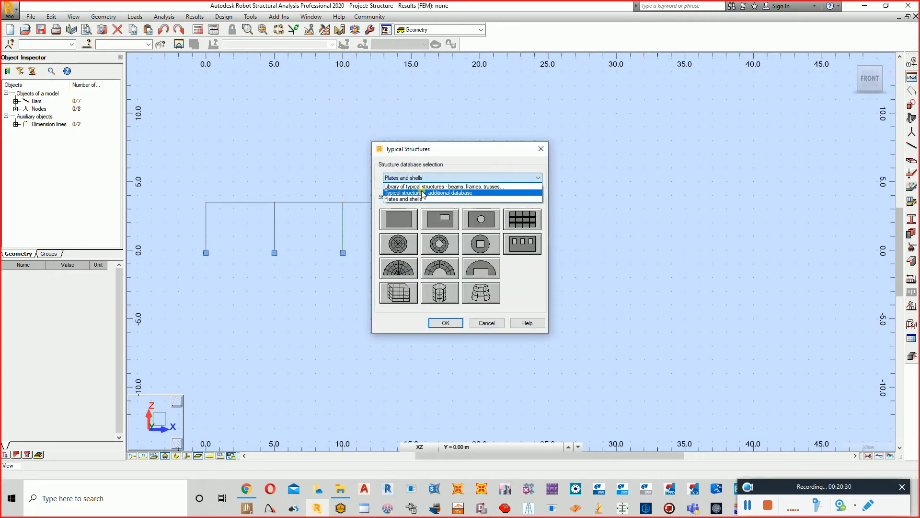
{"action": "left_click", "coordinate": [401, 187]}
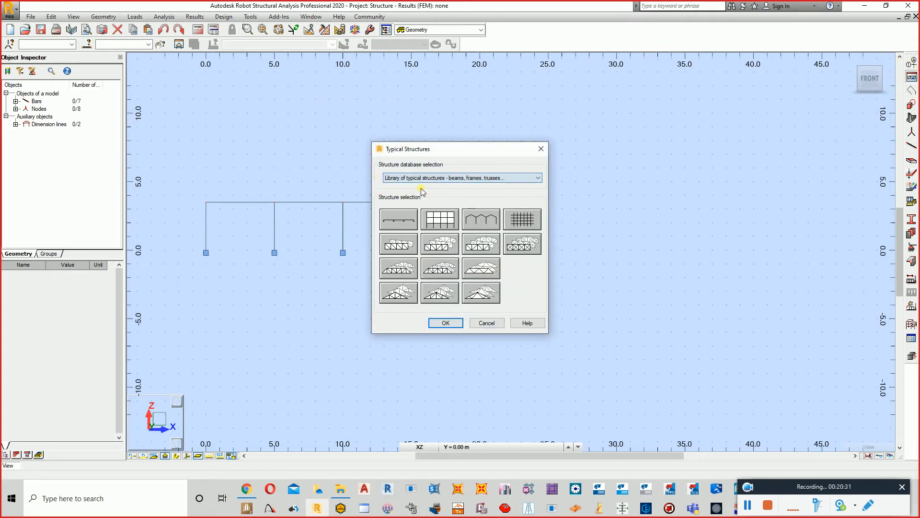
{"action": "left_click", "coordinate": [410, 217]}
{"action": "left_click", "coordinate": [445, 322]}
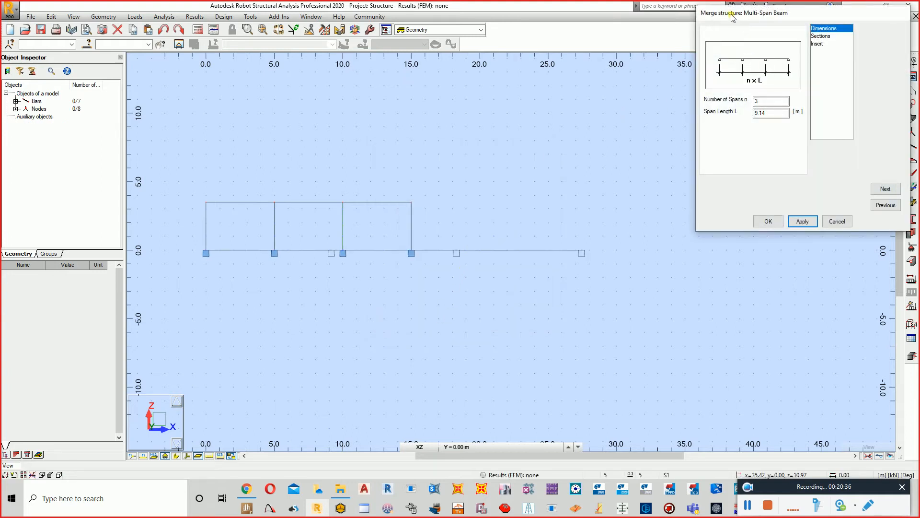
{"action": "left_click_drag", "start_coordinate": [732, 17], "coordinate": [637, 29]}
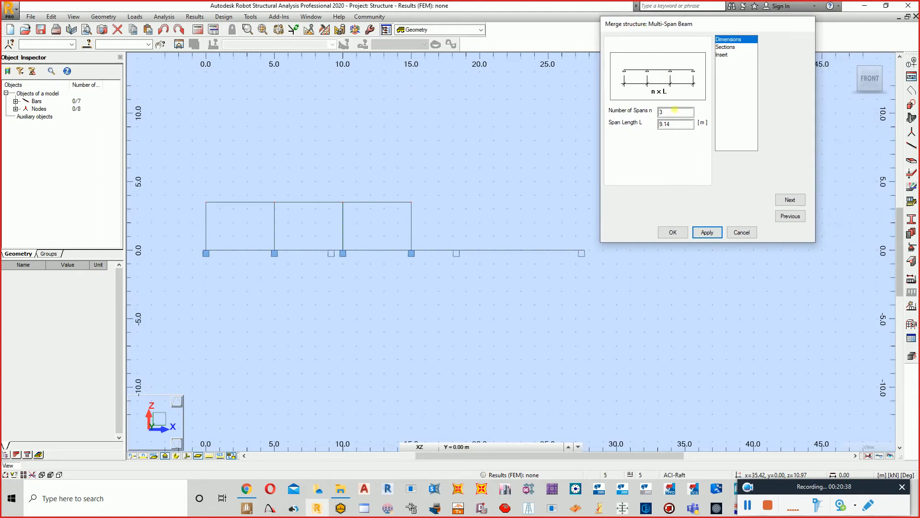
{"action": "double_click", "coordinate": [678, 123]}
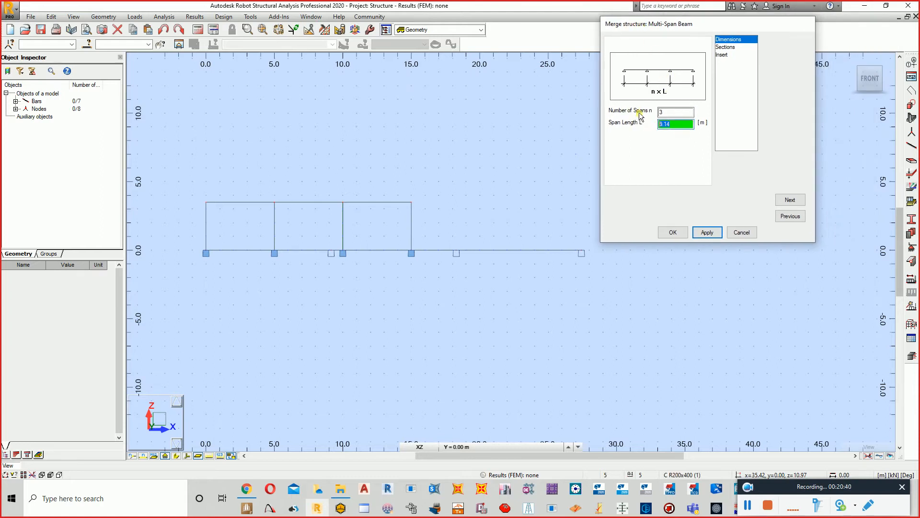
{"action": "type", "text": "5"}
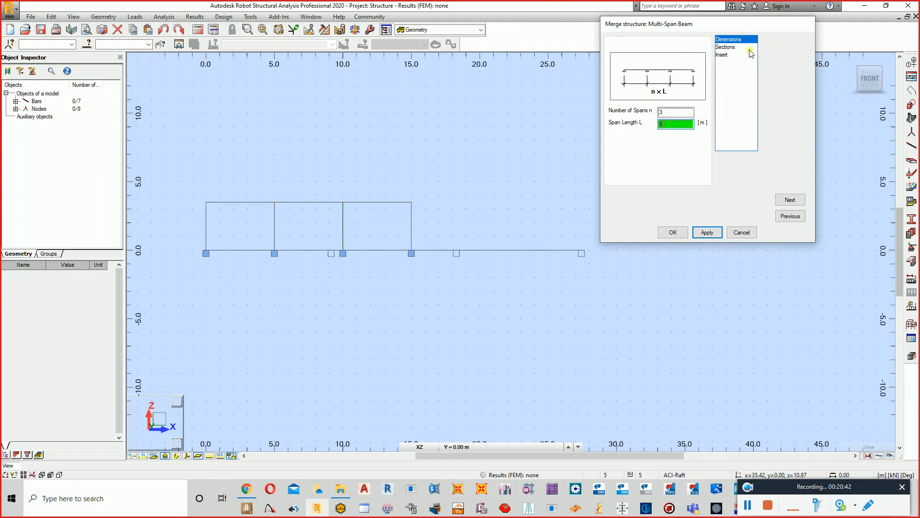
Step: Try merging the multi-span beam into the model at insertion point 20, 0, 0, and undo the insertion
{"action": "left_click", "coordinate": [735, 48]}
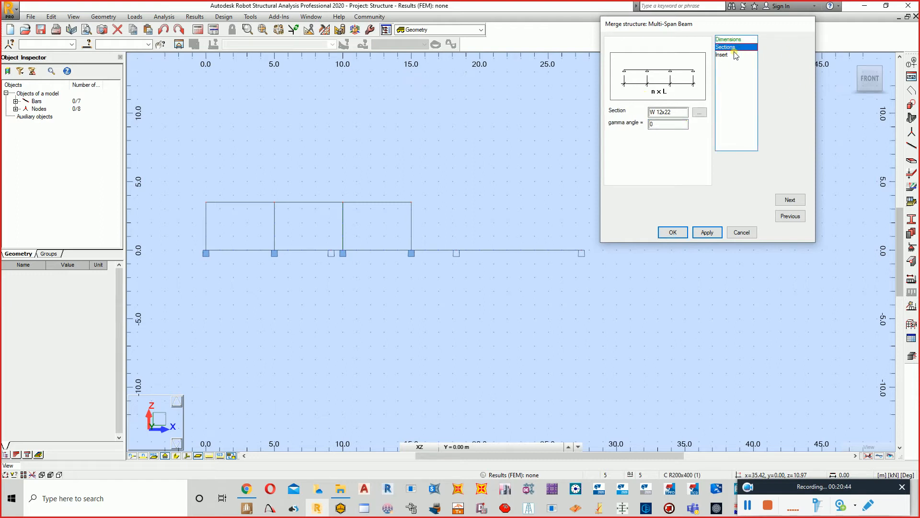
{"action": "left_click", "coordinate": [734, 55]}
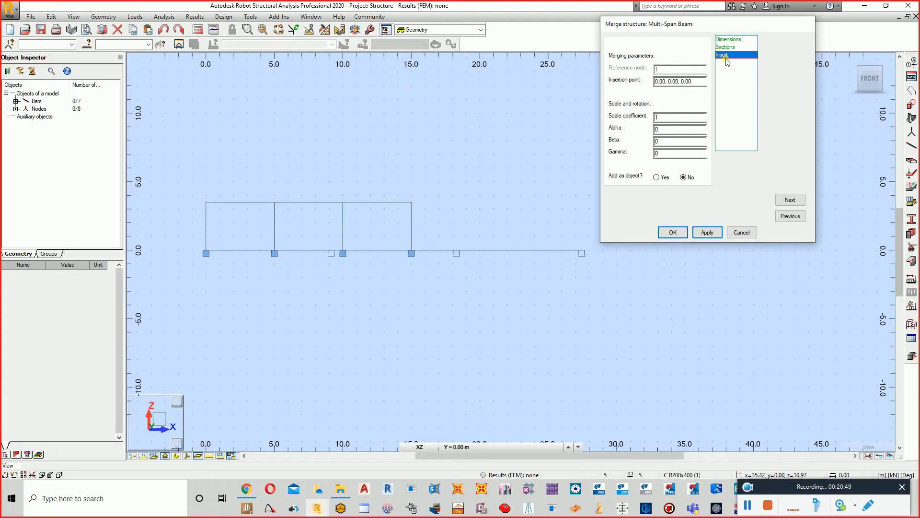
{"action": "left_click", "coordinate": [683, 82]}
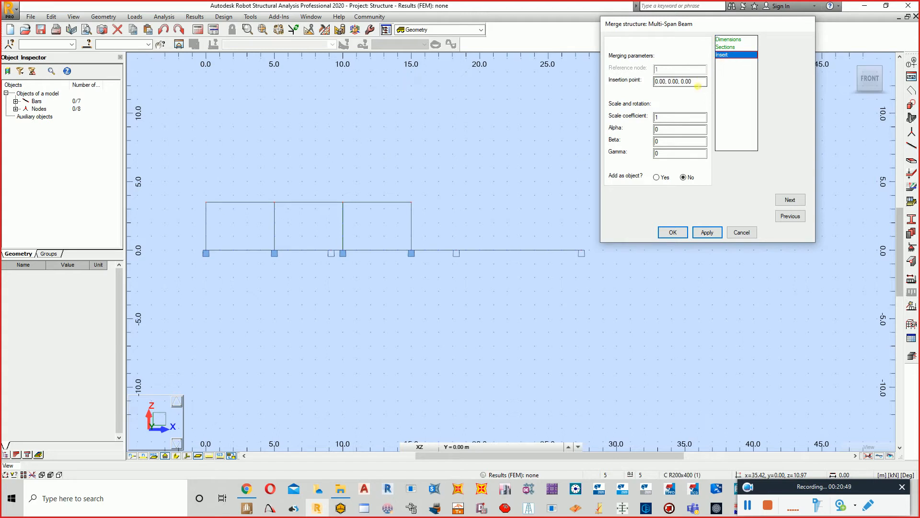
{"action": "left_click", "coordinate": [670, 83]}
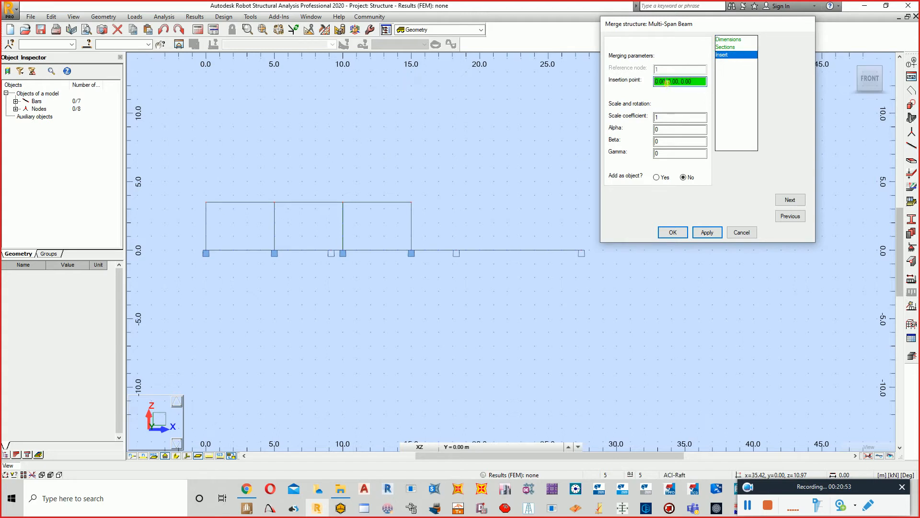
{"action": "left_click_drag", "start_coordinate": [666, 82], "coordinate": [654, 84]}
{"action": "type", "text": "2"}
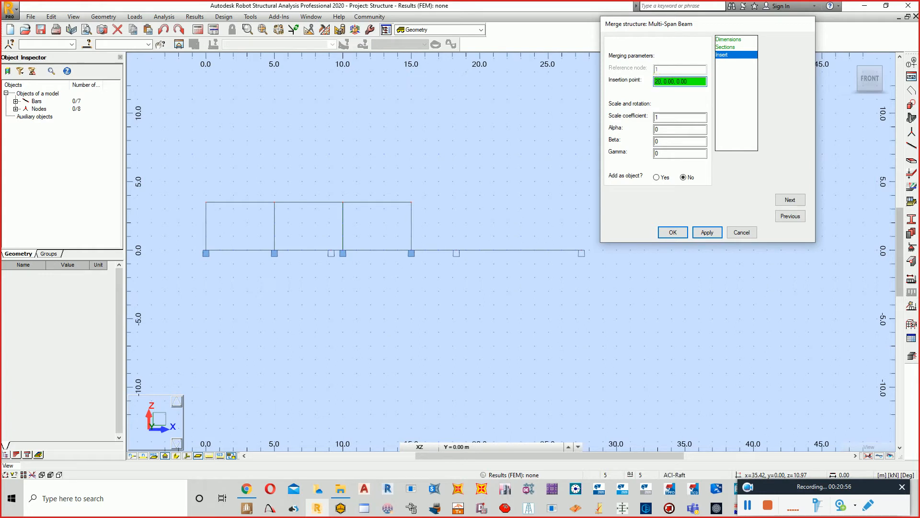
{"action": "left_click", "coordinate": [791, 200]}
{"action": "left_click", "coordinate": [790, 200]}
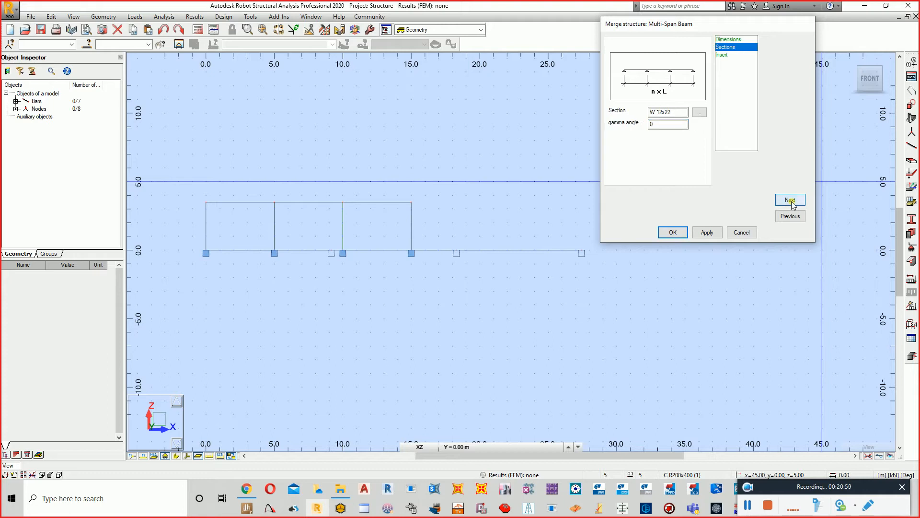
{"action": "left_click", "coordinate": [706, 232]}
{"action": "left_click", "coordinate": [671, 233]}
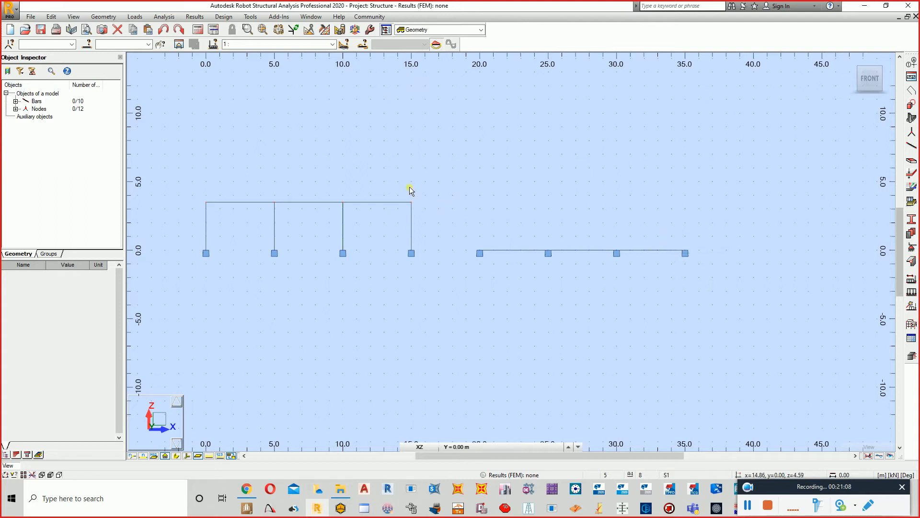
{"action": "key", "text": "ctrl+z"}
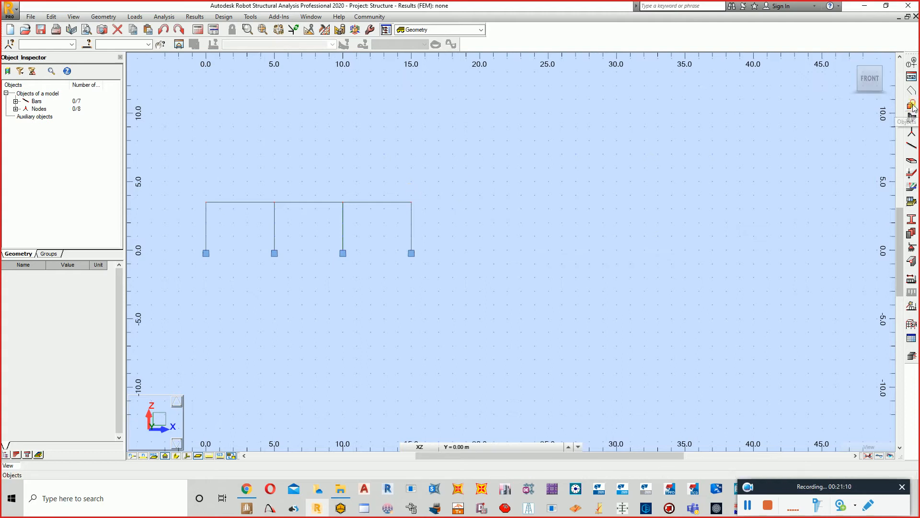
Step: Start a new multi-span beam from the typical structures library, keeping three spans and setting the span length to 5 m
{"action": "left_click", "coordinate": [911, 77]}
{"action": "left_click", "coordinate": [487, 179]}
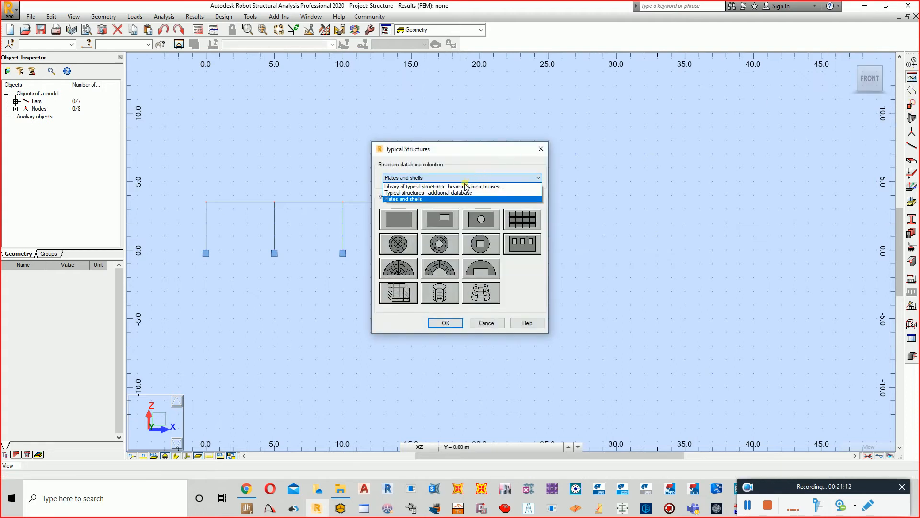
{"action": "left_click", "coordinate": [463, 191]}
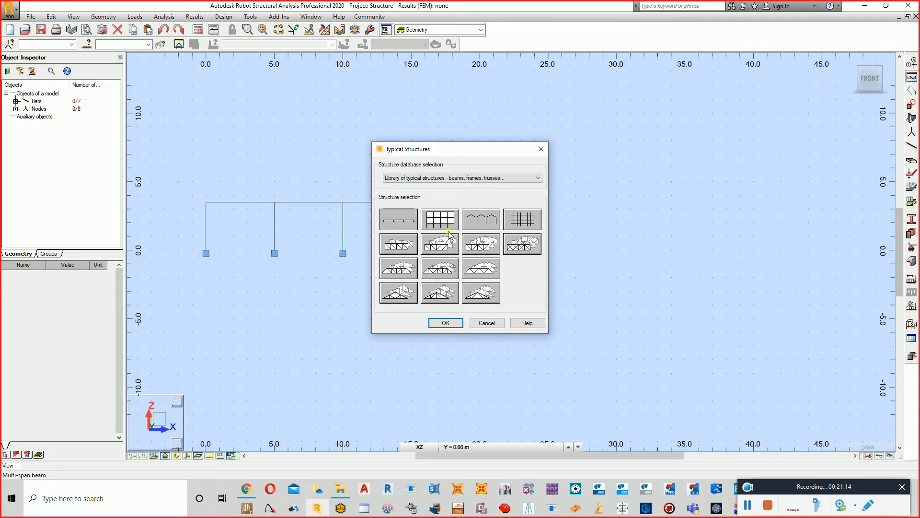
{"action": "left_click", "coordinate": [431, 326]}
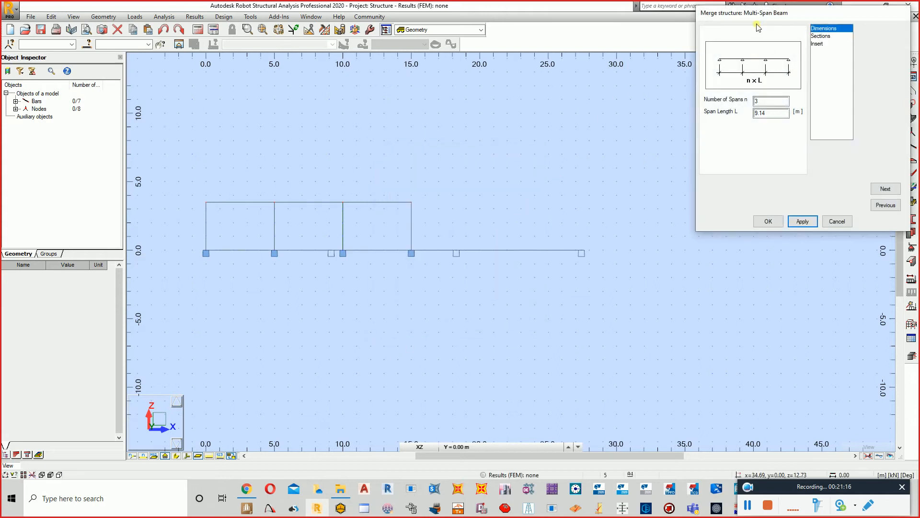
{"action": "left_click_drag", "start_coordinate": [759, 28], "coordinate": [679, 31]}
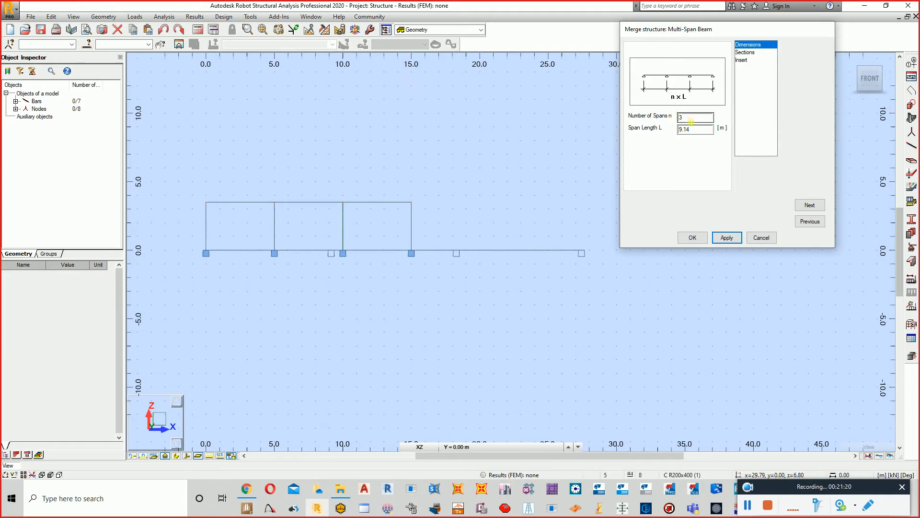
{"action": "key", "text": "Tab"}
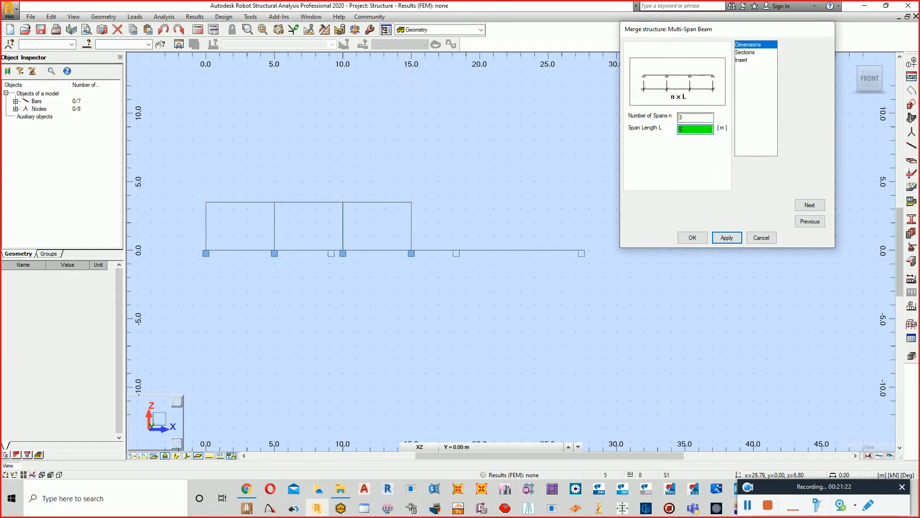
{"action": "type", "text": "5"}
Step: Set the beam's insertion point to 20, 0, 3.5 and merge it into the model beside the frame
{"action": "left_click", "coordinate": [745, 52]}
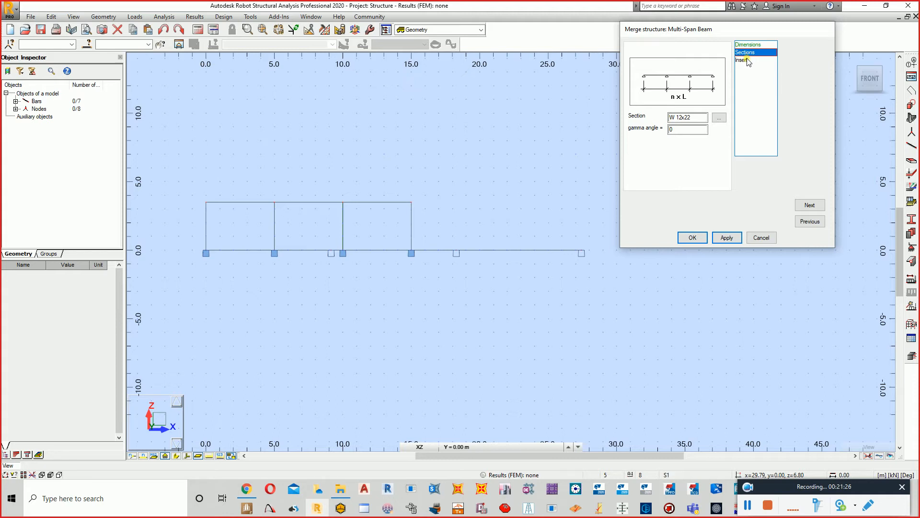
{"action": "left_click", "coordinate": [744, 60]}
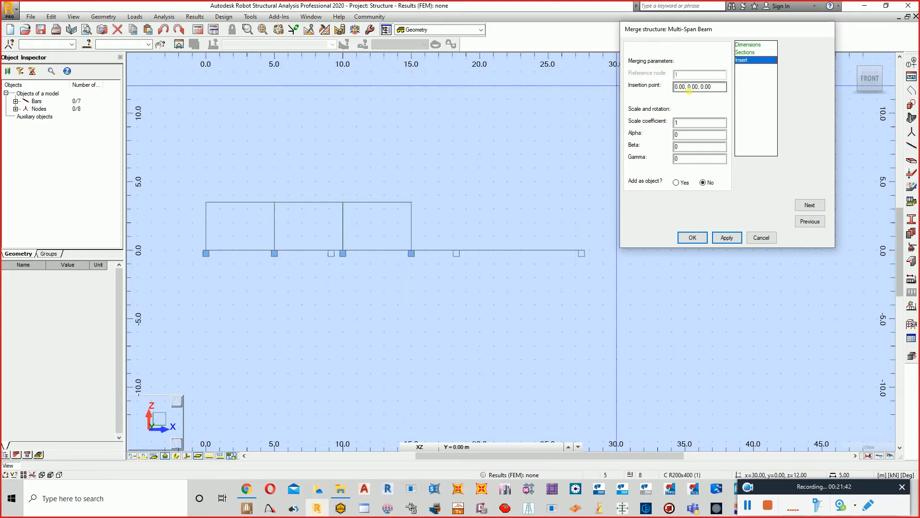
{"action": "left_click_drag", "start_coordinate": [686, 87], "coordinate": [668, 87]}
{"action": "type", "text": "2"}
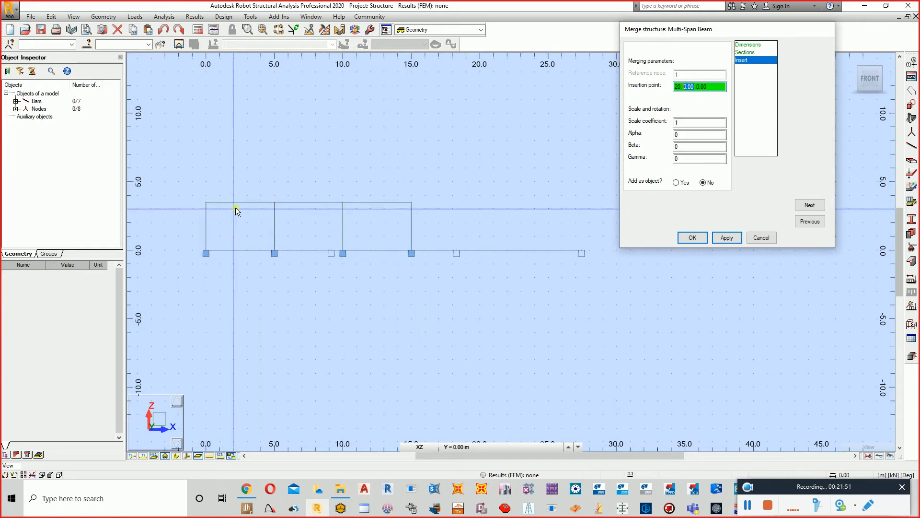
{"action": "type", "text": "3.5"}
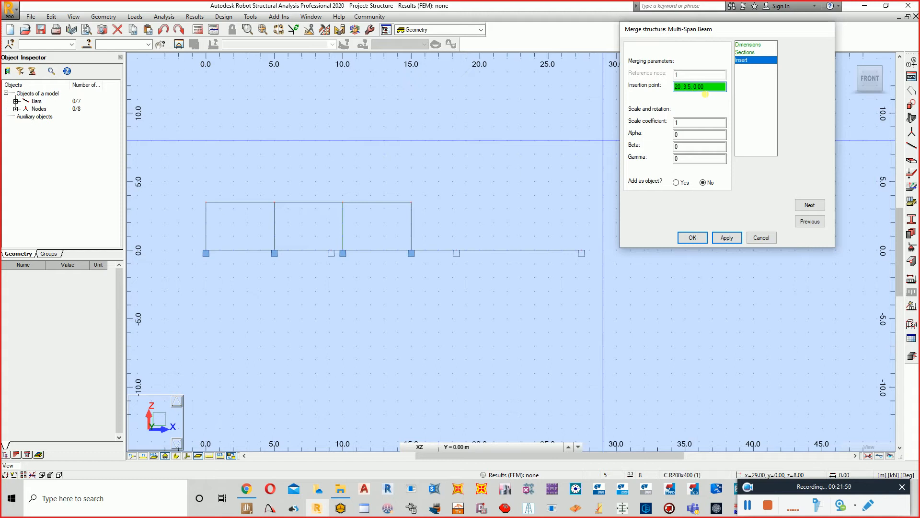
{"action": "double_click", "coordinate": [686, 87]}
{"action": "type", "text": "0"}
{"action": "double_click", "coordinate": [702, 87]}
{"action": "left_click", "coordinate": [808, 206]}
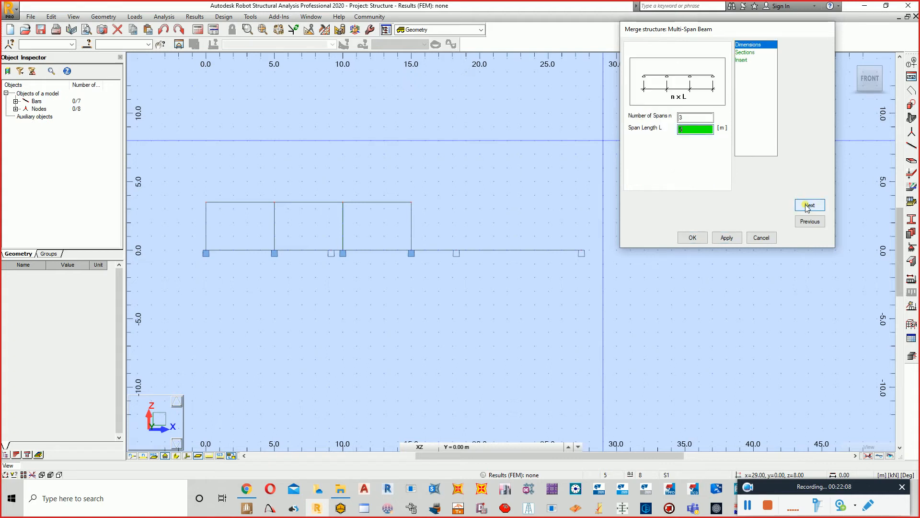
{"action": "left_click", "coordinate": [809, 206]}
{"action": "left_click", "coordinate": [726, 238]}
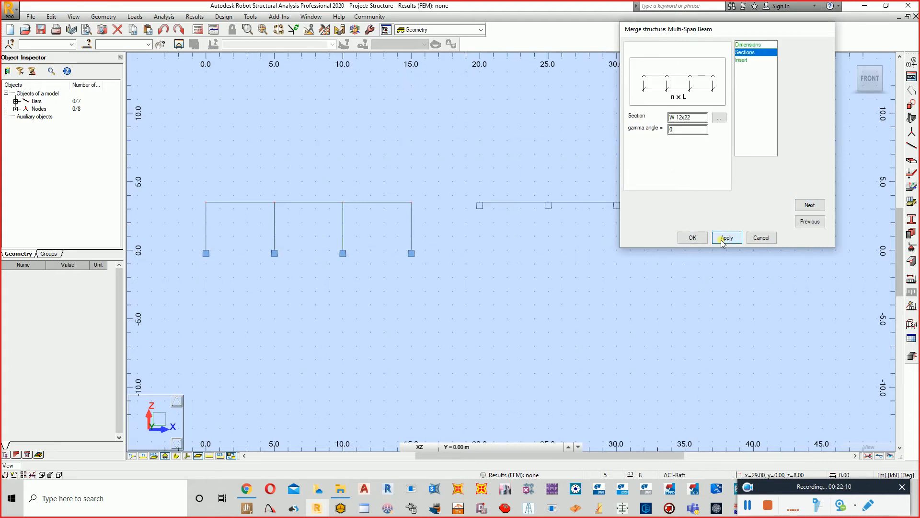
{"action": "left_click", "coordinate": [694, 237]}
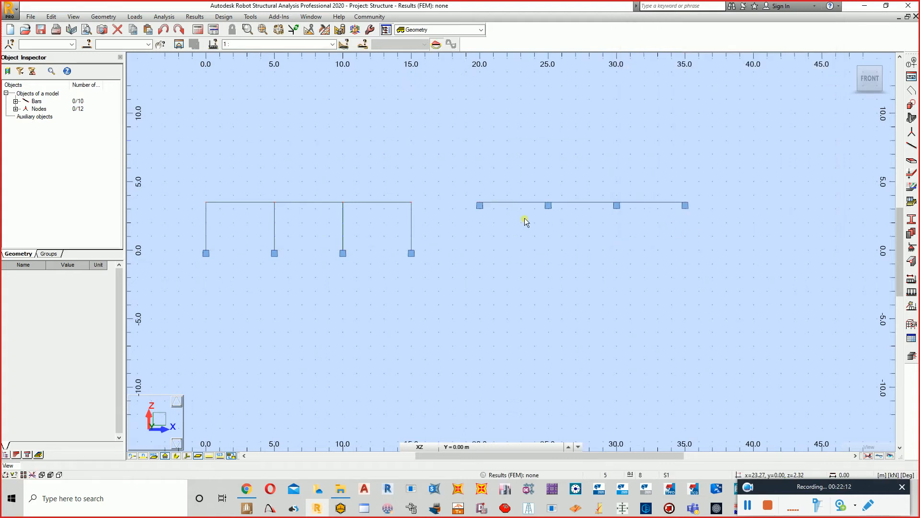
Step: Assign pinned supports to the two interior nodes of the multi-span beam
{"action": "middle_click_drag", "start_coordinate": [529, 224], "coordinate": [536, 208]}
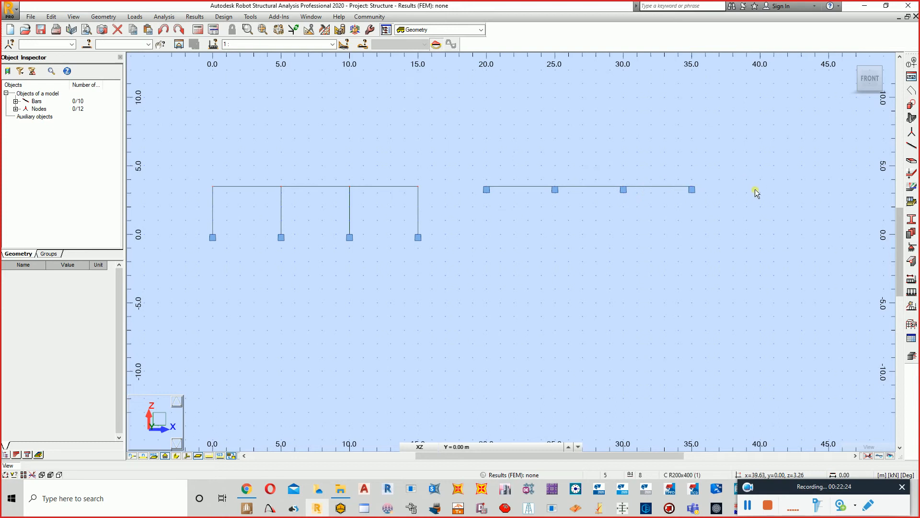
{"action": "left_click", "coordinate": [911, 248]}
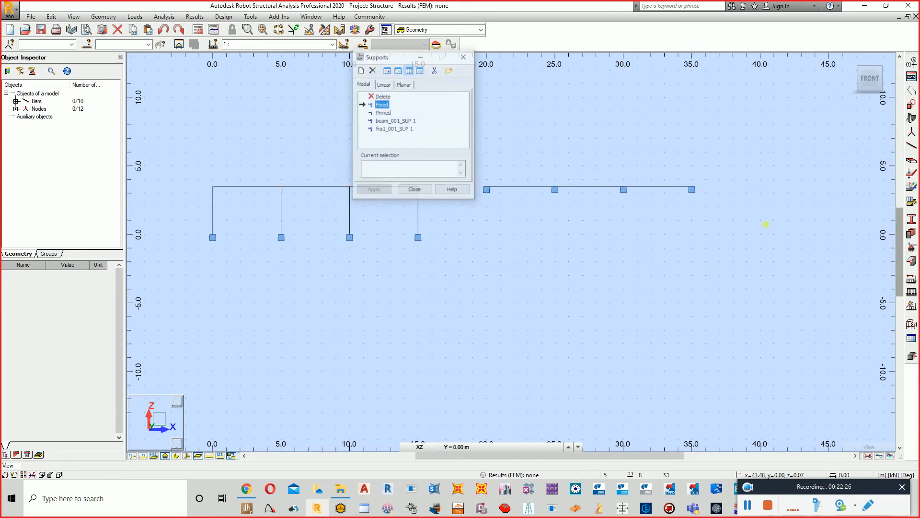
{"action": "left_click", "coordinate": [387, 112]}
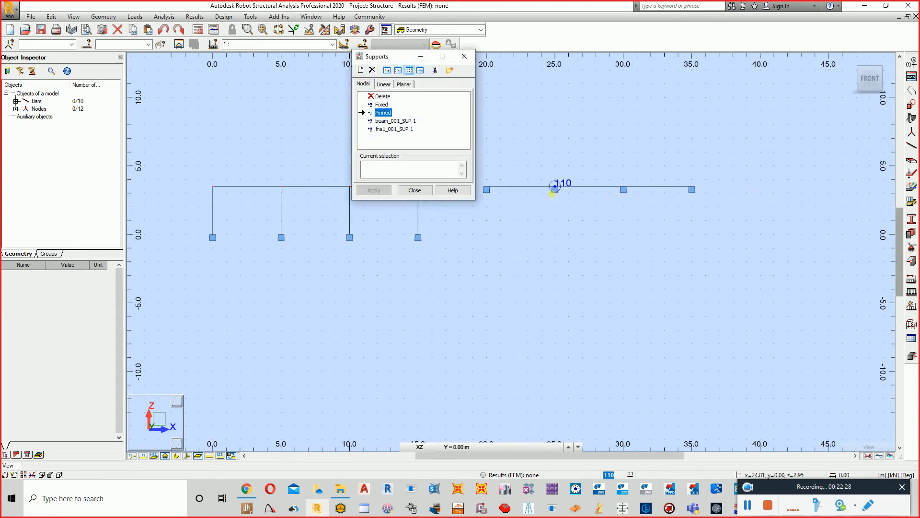
{"action": "left_click", "coordinate": [555, 189]}
{"action": "left_click", "coordinate": [623, 189]}
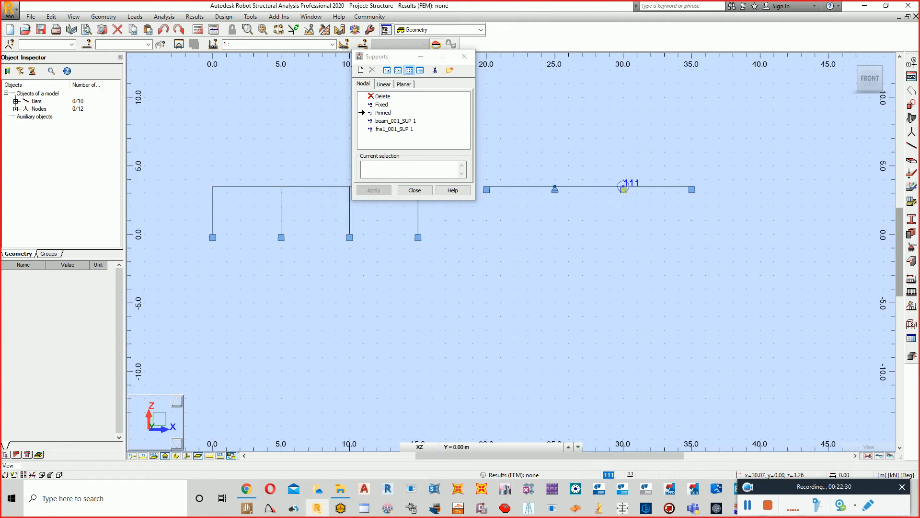
{"action": "left_click", "coordinate": [415, 190]}
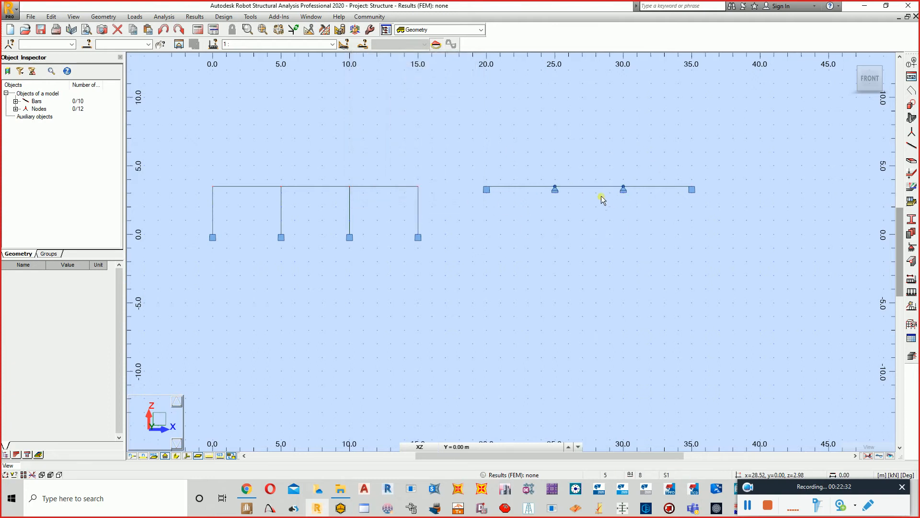
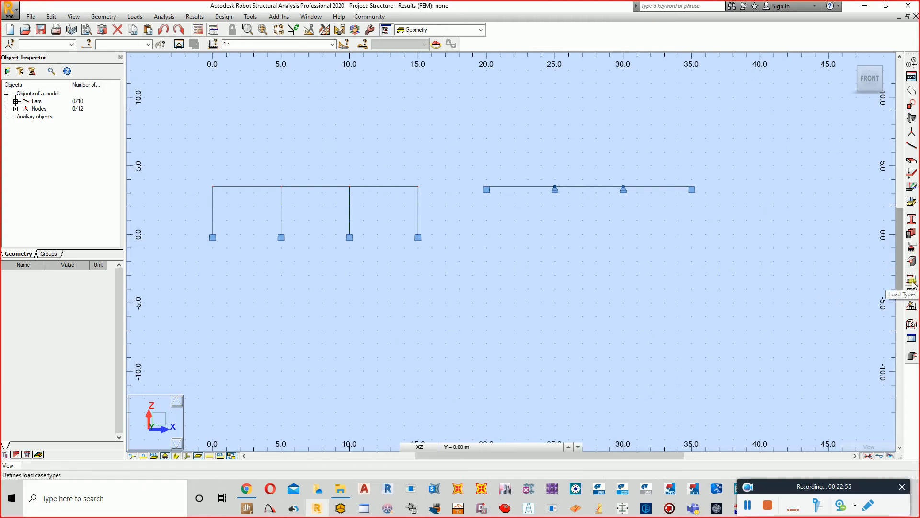
Step: Add a dead load case named General Load as case number 2
{"action": "left_click", "coordinate": [912, 282]}
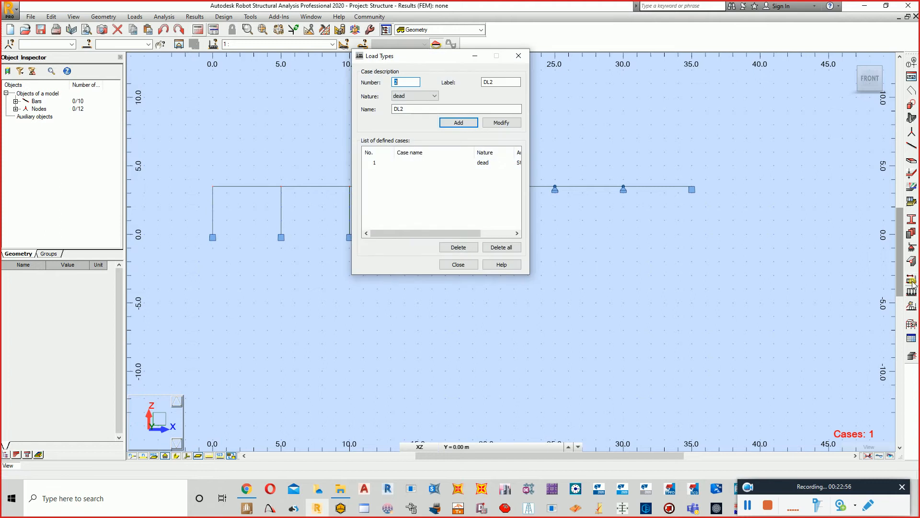
{"action": "double_click", "coordinate": [413, 114]}
{"action": "type", "text": "Dead"}
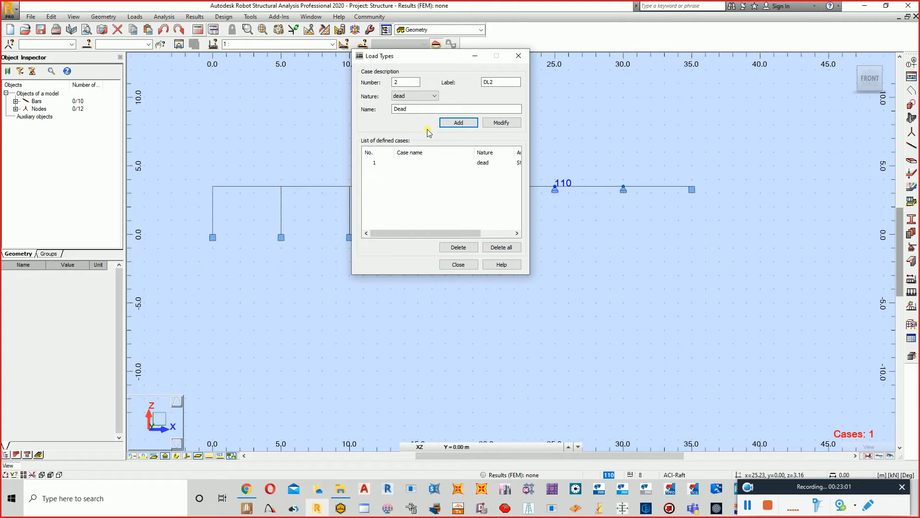
{"action": "key", "text": "BackSpace"}
{"action": "type", "text": "General Load"}
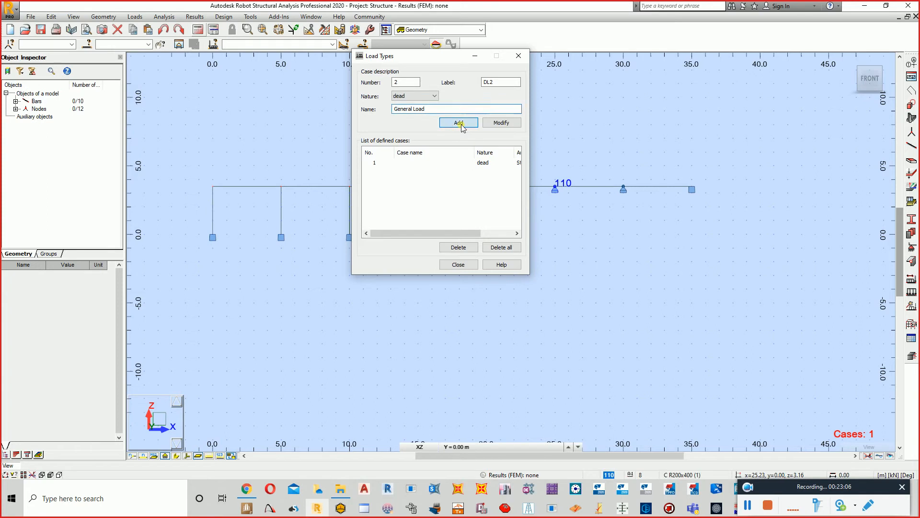
{"action": "key", "text": "Return"}
{"action": "left_click", "coordinate": [472, 264]}
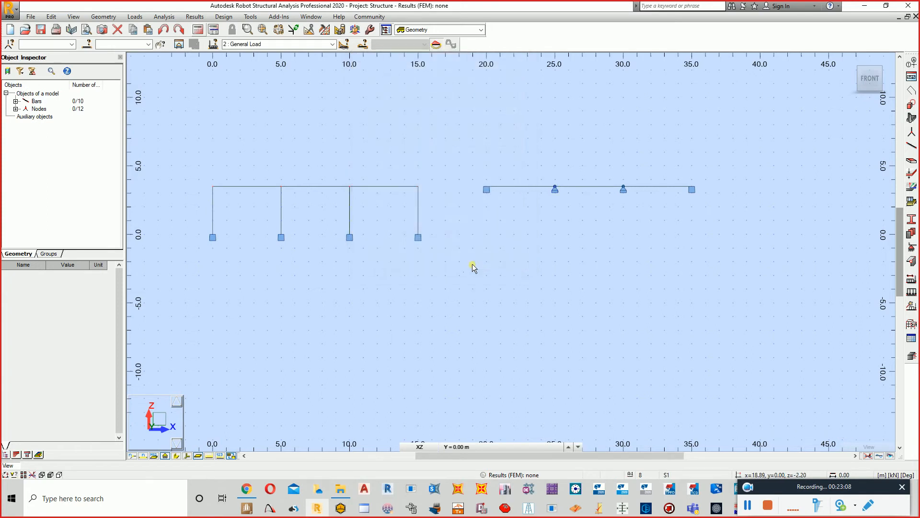
Step: Define a uniform bar load of -10 kN/m in the global Z direction for the General Load case
{"action": "left_click", "coordinate": [913, 293]}
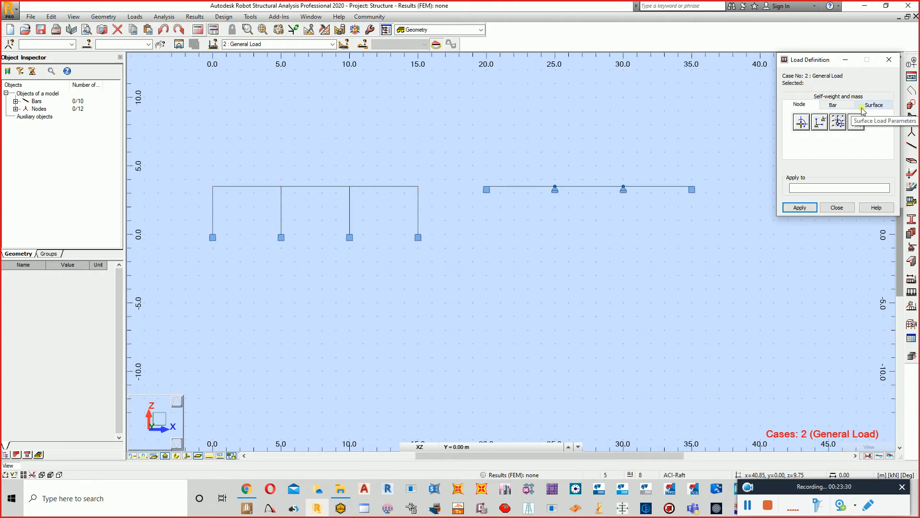
{"action": "left_click", "coordinate": [834, 105]}
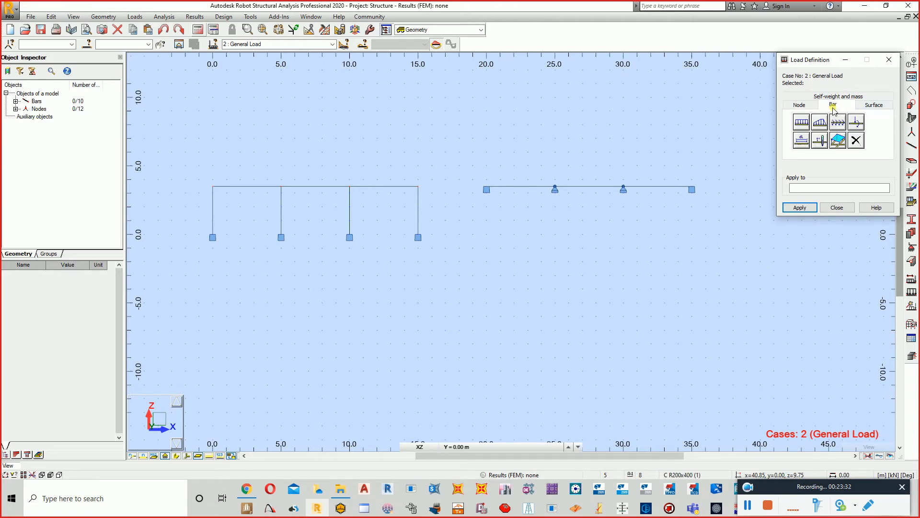
{"action": "left_click", "coordinate": [802, 123]}
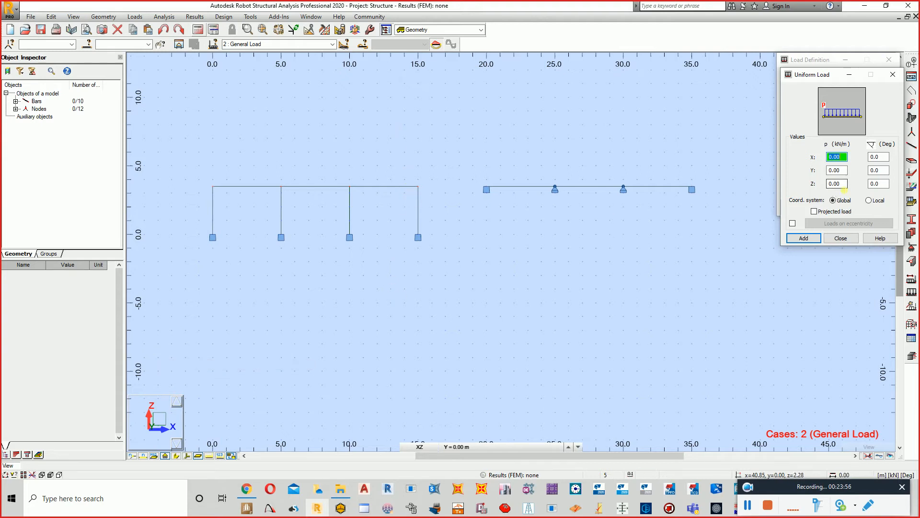
{"action": "left_click", "coordinate": [840, 185]}
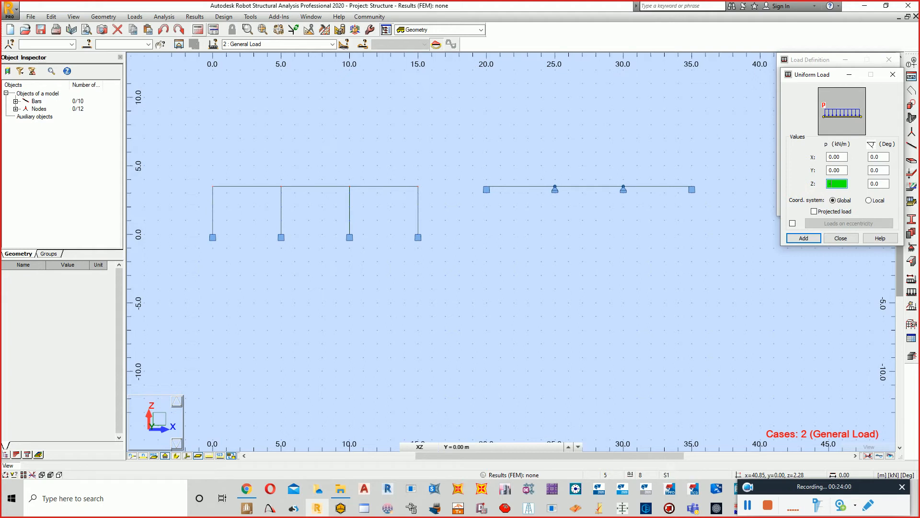
{"action": "type", "text": "-10"}
{"action": "left_click", "coordinate": [804, 238]}
Step: Apply the uniform load to the multi-span beam's three spans and the frame's three top beams, and display the load symbols and values
{"action": "left_click", "coordinate": [650, 186]}
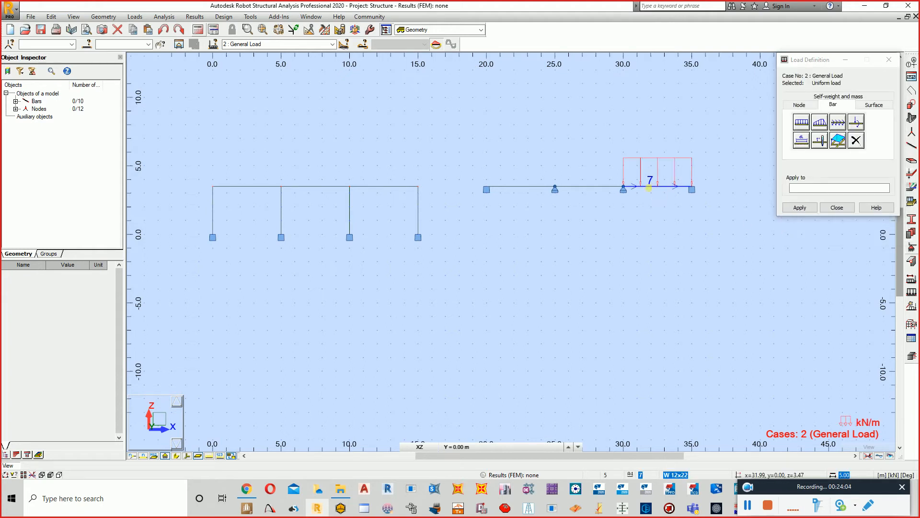
{"action": "left_click", "coordinate": [603, 186]}
{"action": "left_click", "coordinate": [542, 186]}
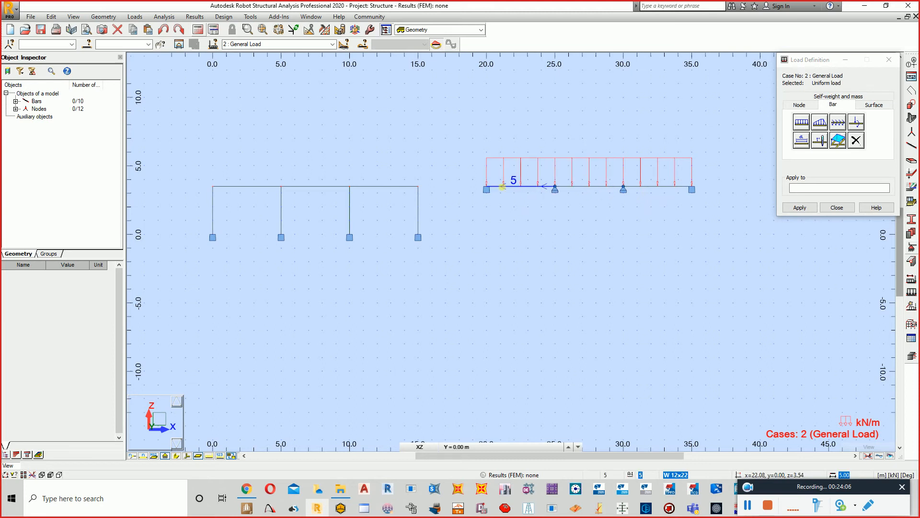
{"action": "left_click", "coordinate": [394, 187]}
{"action": "left_click", "coordinate": [334, 186]}
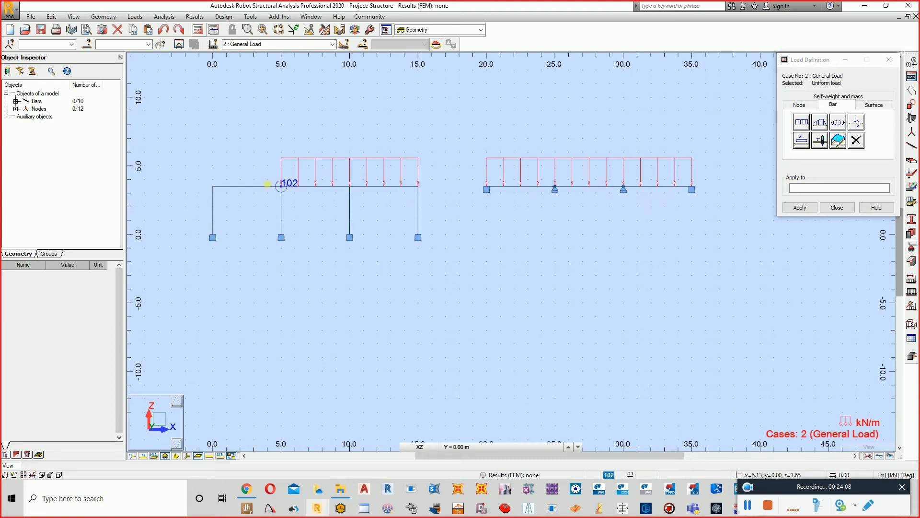
{"action": "left_click", "coordinate": [252, 187]}
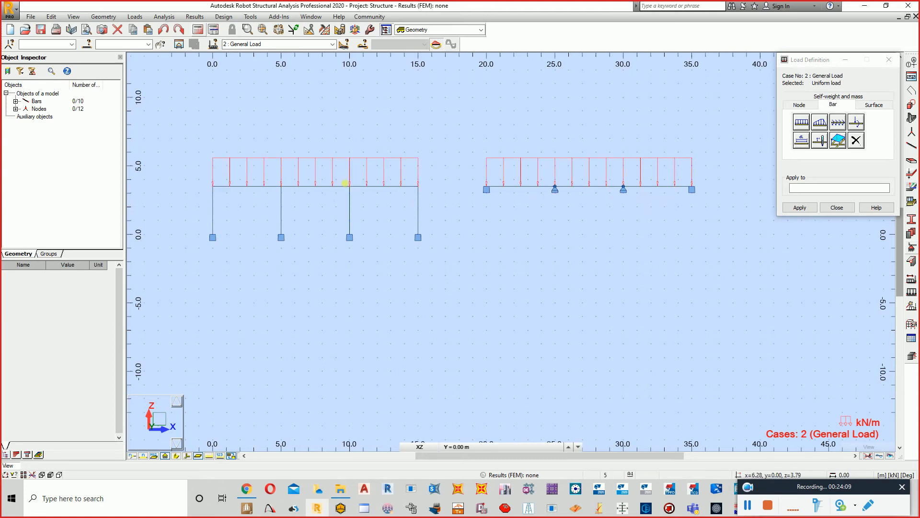
{"action": "left_click", "coordinate": [837, 207]}
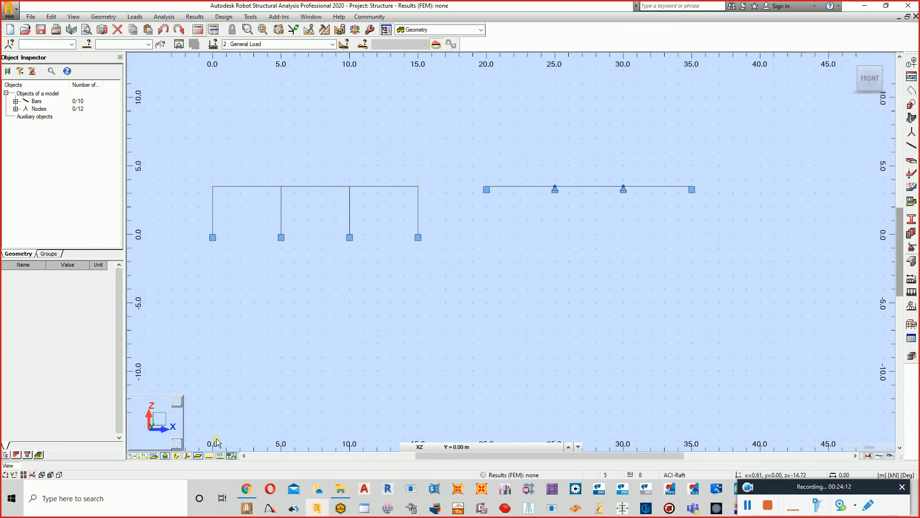
{"action": "left_click", "coordinate": [209, 456]}
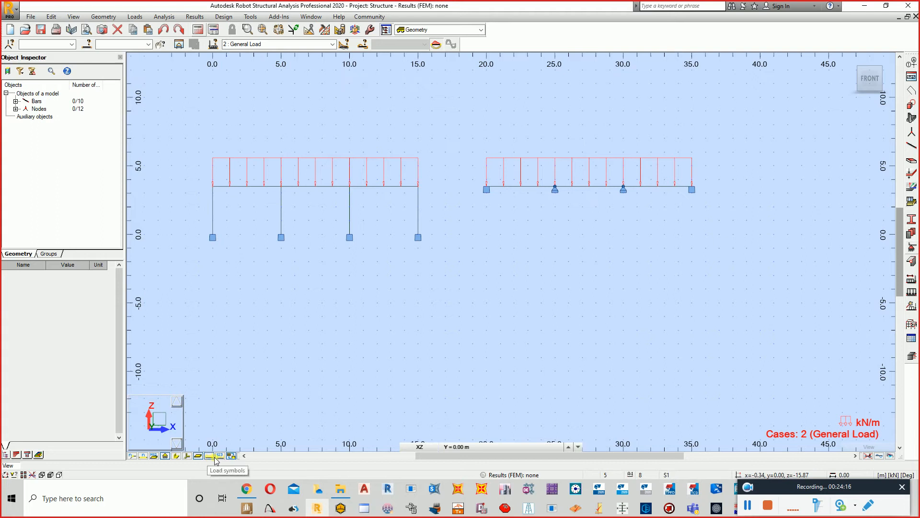
{"action": "left_click", "coordinate": [220, 456]}
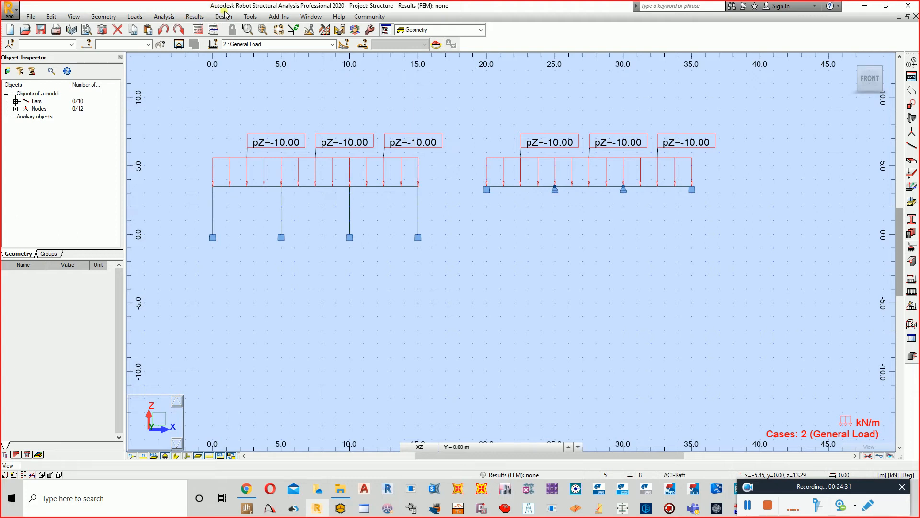
Step: Add dimension lines between the bases of the frame's four columns, one per bay, placed at Z = -1 m
{"action": "left_click", "coordinate": [252, 18]}
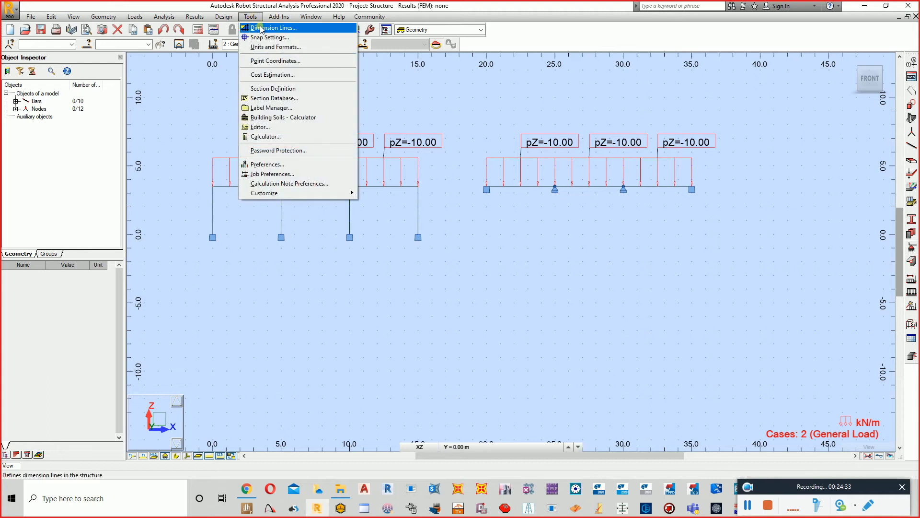
{"action": "left_click", "coordinate": [262, 28]}
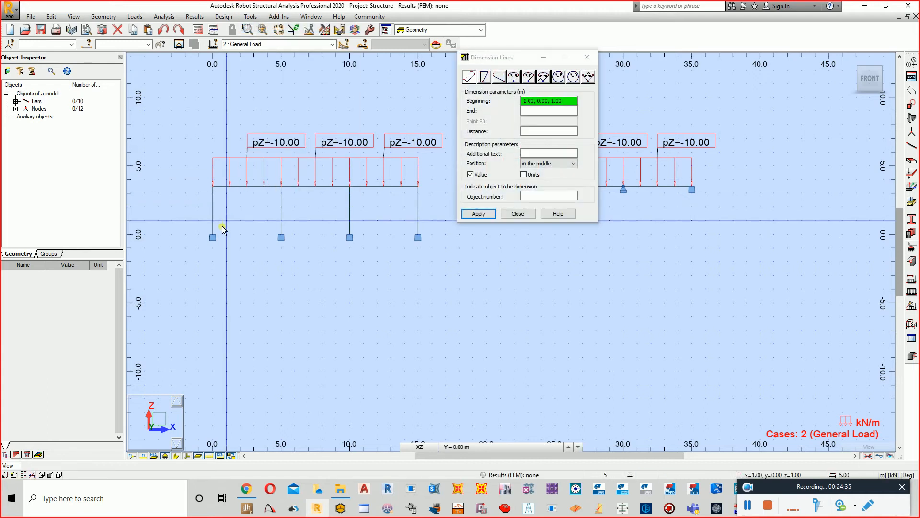
{"action": "left_click", "coordinate": [214, 236]}
{"action": "left_click", "coordinate": [279, 237]}
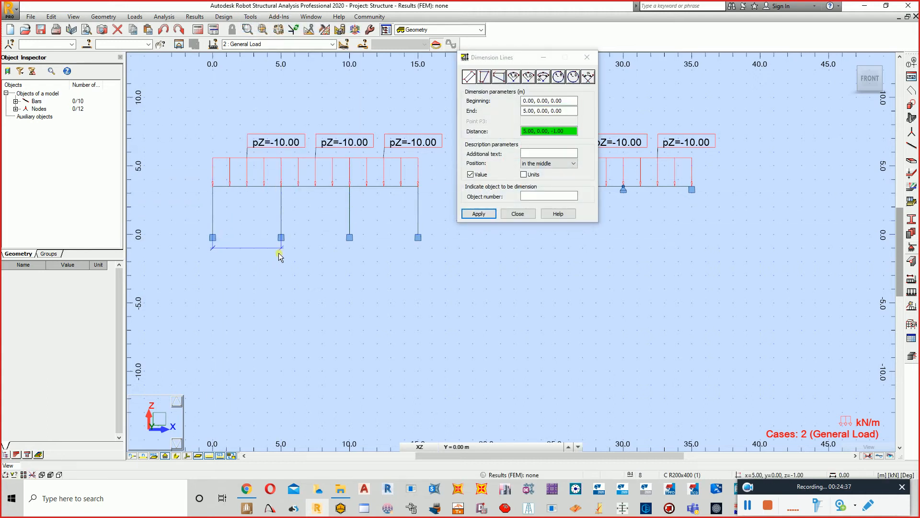
{"action": "left_click", "coordinate": [280, 249]}
{"action": "left_click", "coordinate": [282, 237]}
{"action": "left_click", "coordinate": [349, 236]}
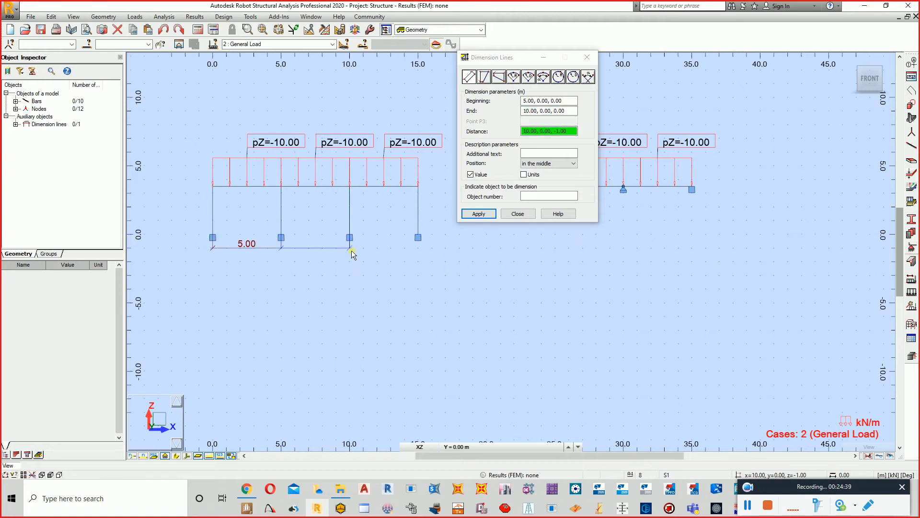
{"action": "left_click", "coordinate": [352, 249]}
{"action": "left_click", "coordinate": [350, 236]}
{"action": "left_click", "coordinate": [418, 237]}
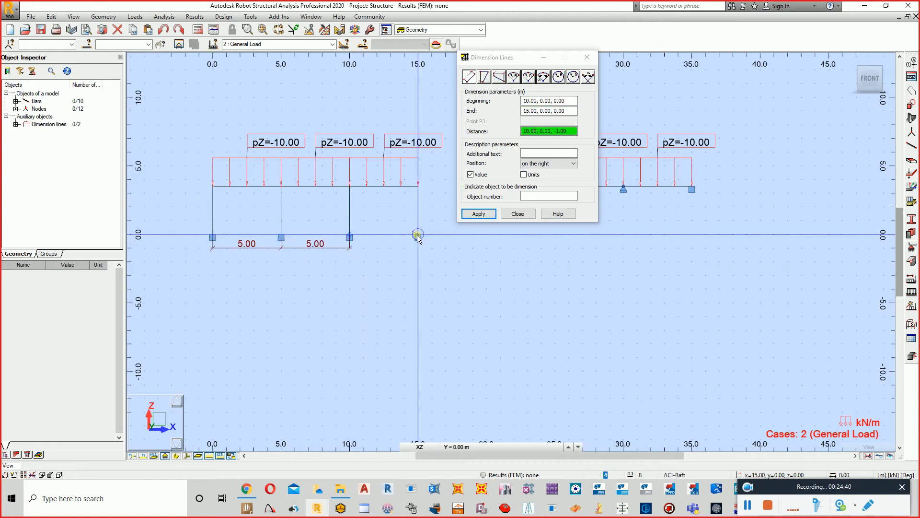
{"action": "left_click", "coordinate": [418, 248]}
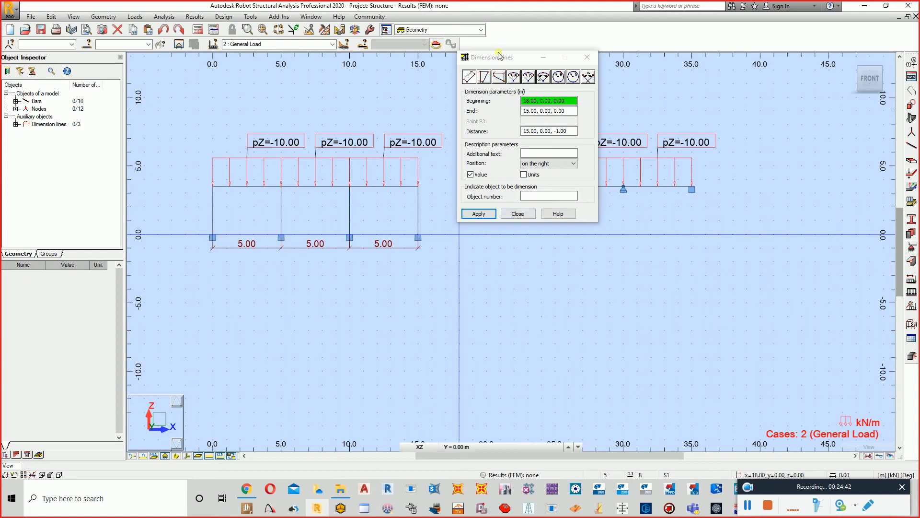
Step: Add dimension lines for the three spans of the multi-span beam, placed at Z = -1 m in line with the frame's dimensions
{"action": "left_click_drag", "start_coordinate": [498, 57], "coordinate": [233, 60]}
{"action": "left_click", "coordinate": [487, 187]}
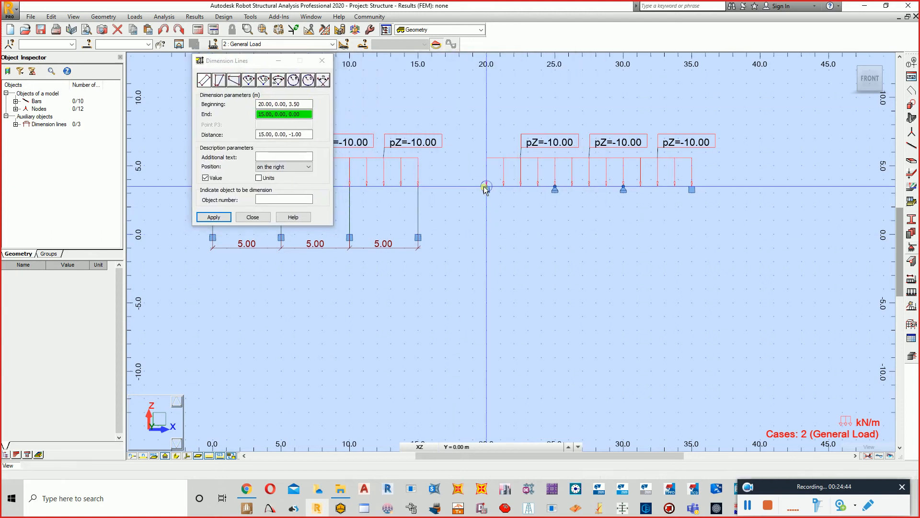
{"action": "left_click", "coordinate": [556, 189]}
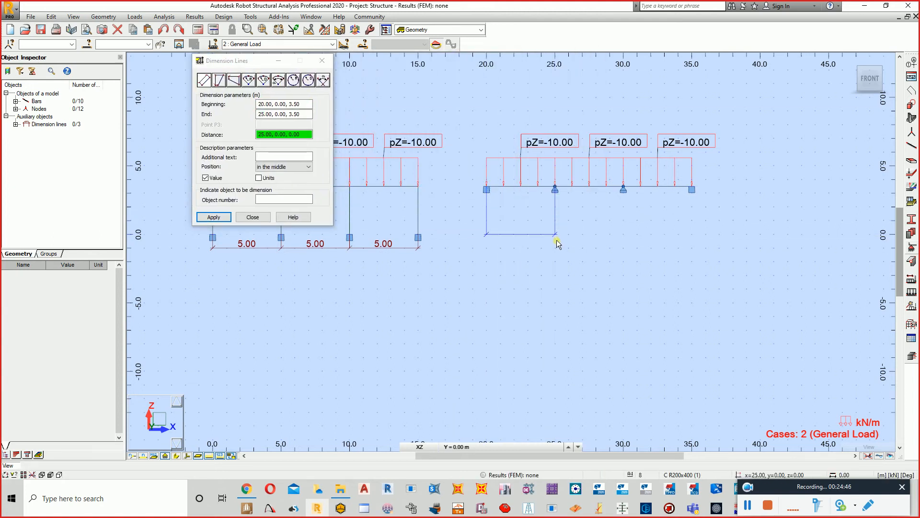
{"action": "left_click", "coordinate": [557, 240]}
{"action": "left_click", "coordinate": [555, 188]}
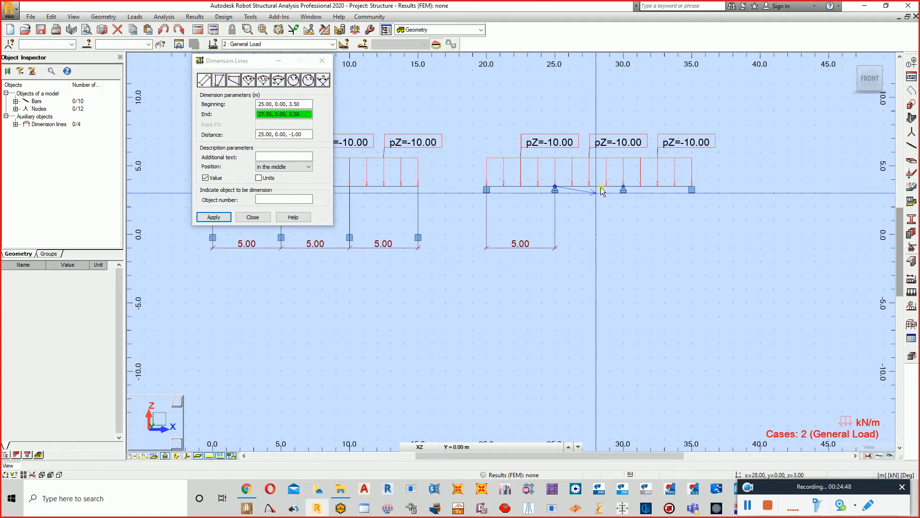
{"action": "left_click", "coordinate": [623, 188]}
{"action": "left_click", "coordinate": [619, 248]}
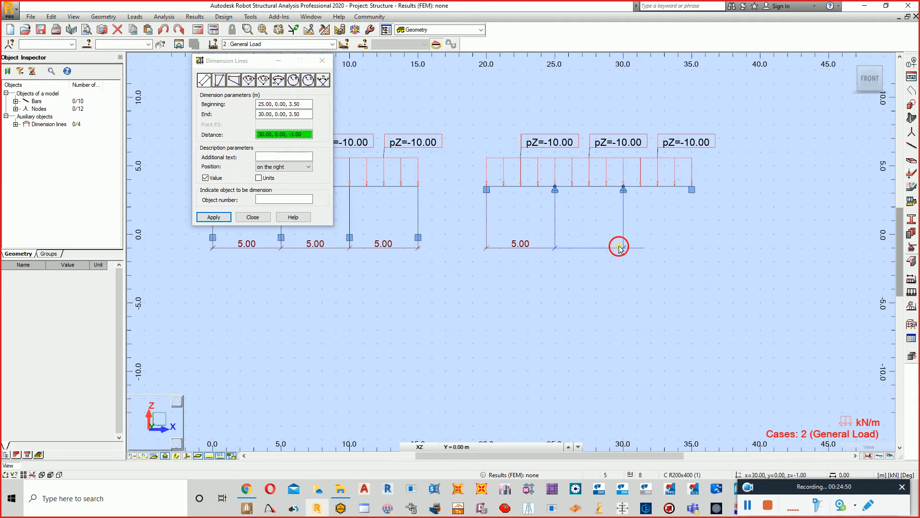
{"action": "left_click", "coordinate": [624, 189]}
{"action": "left_click", "coordinate": [691, 188]}
{"action": "left_click", "coordinate": [689, 243]}
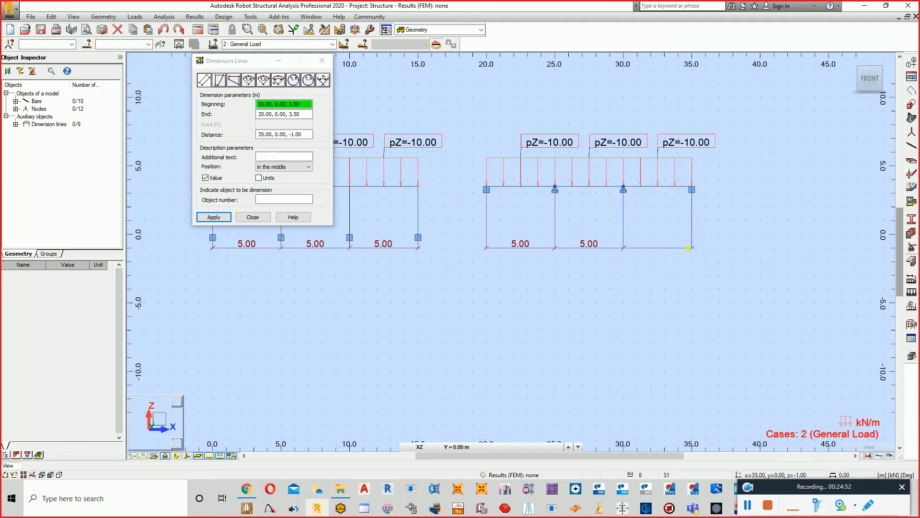
{"action": "left_click", "coordinate": [268, 217]}
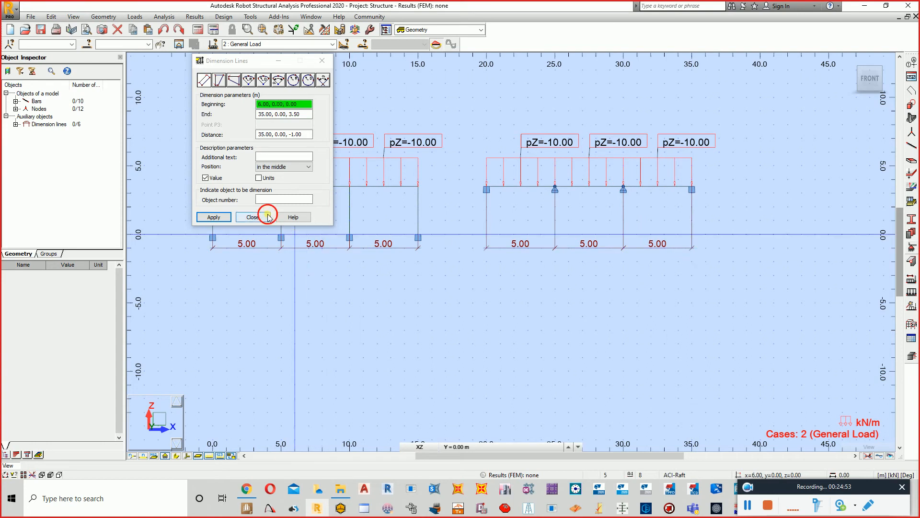
Step: Hide the load symbols and delete the case 1 bar force record from the load table
{"action": "left_click", "coordinate": [210, 456]}
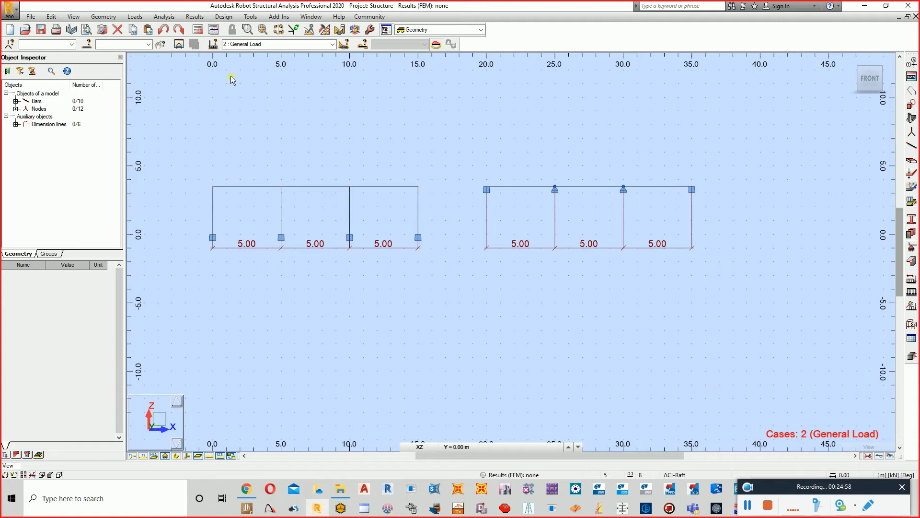
{"action": "left_click", "coordinate": [128, 19]}
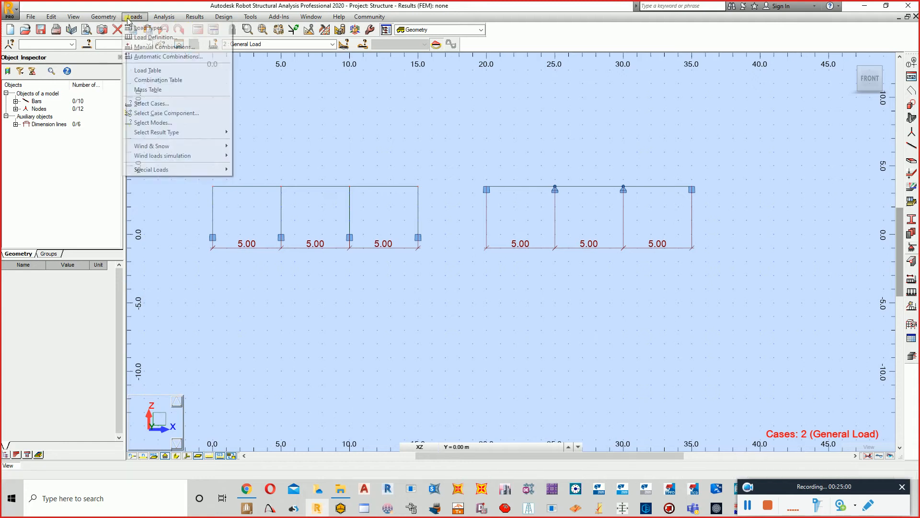
{"action": "left_click", "coordinate": [143, 72]}
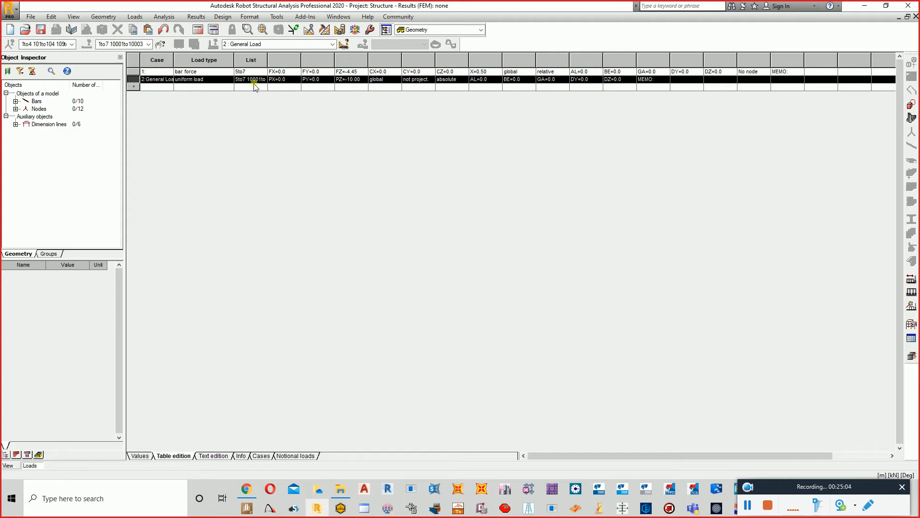
{"action": "left_click", "coordinate": [129, 72]}
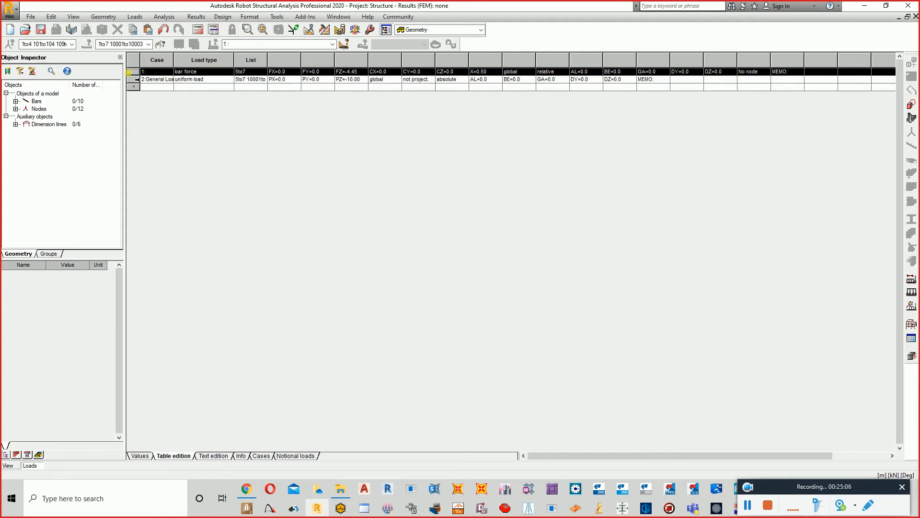
{"action": "key", "text": "Delete"}
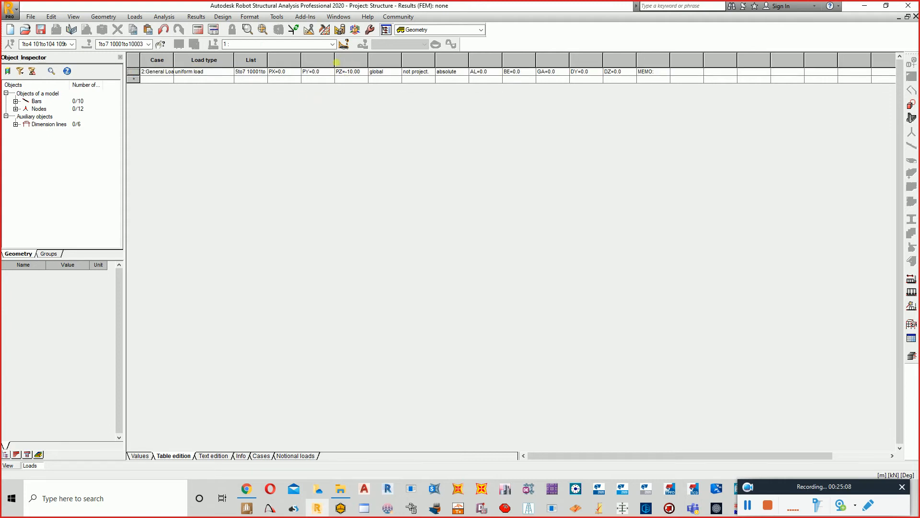
{"action": "left_click", "coordinate": [916, 16]}
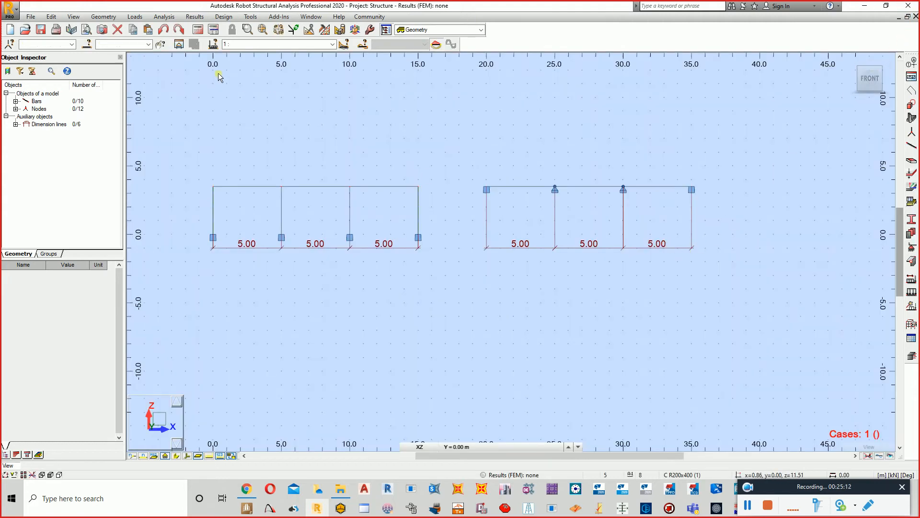
Step: Run the structural calculations, continuing despite the separate structure warning
{"action": "left_click", "coordinate": [198, 29]}
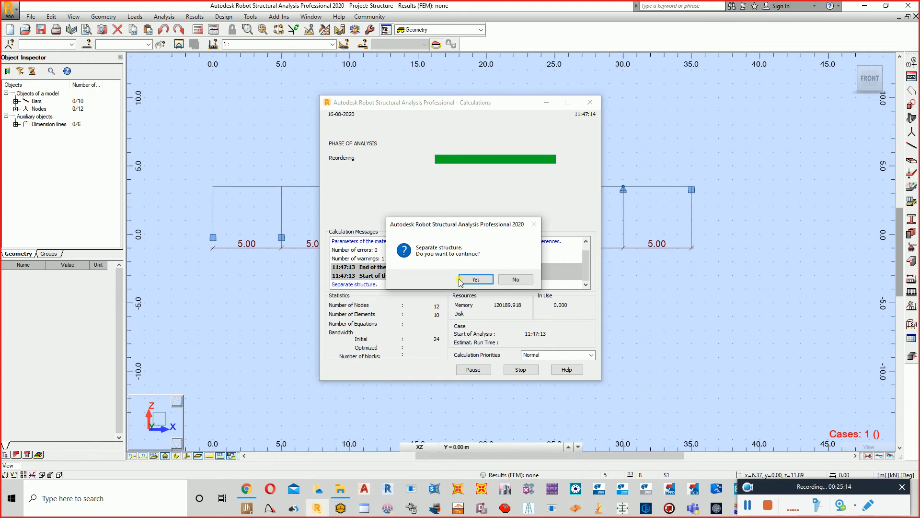
{"action": "left_click", "coordinate": [474, 280]}
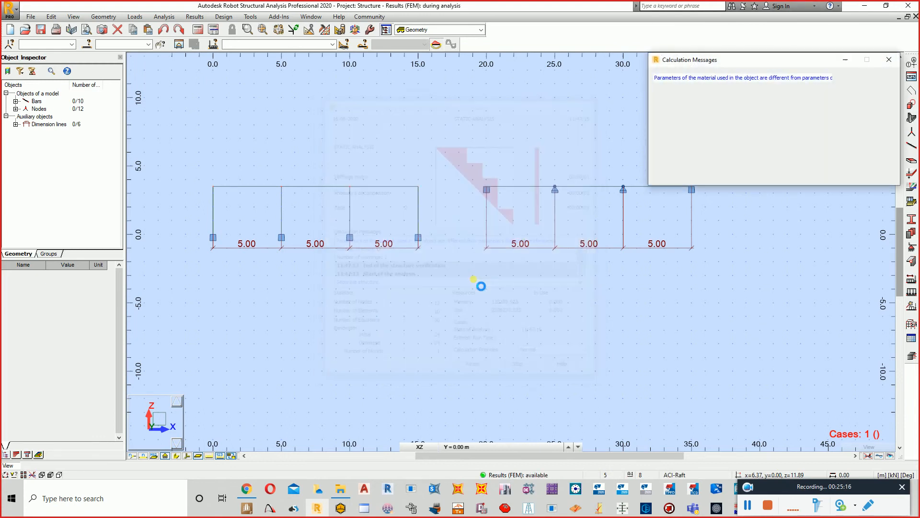
Step: Select the bars flagged by the material parameters warning, set their material to S355, and dismiss the calculation messages
{"action": "left_click", "coordinate": [694, 79]}
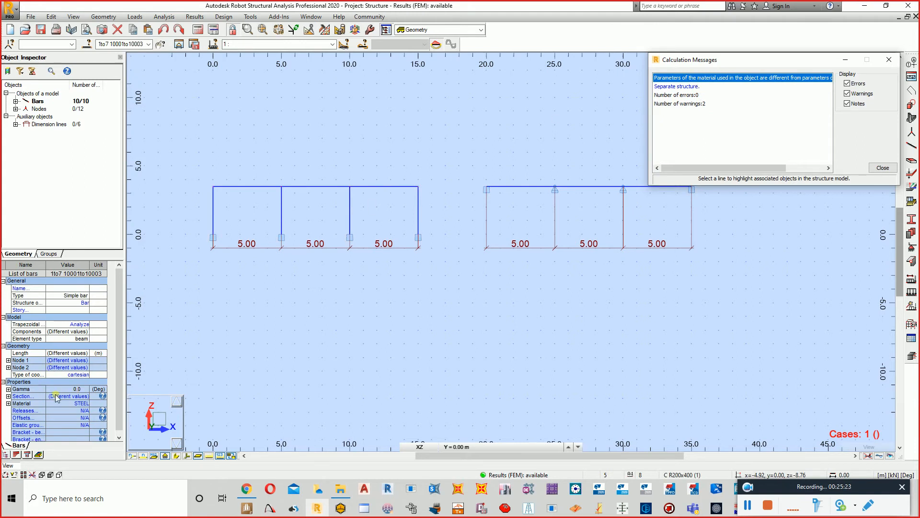
{"action": "left_click", "coordinate": [83, 403]}
{"action": "left_click", "coordinate": [84, 403]}
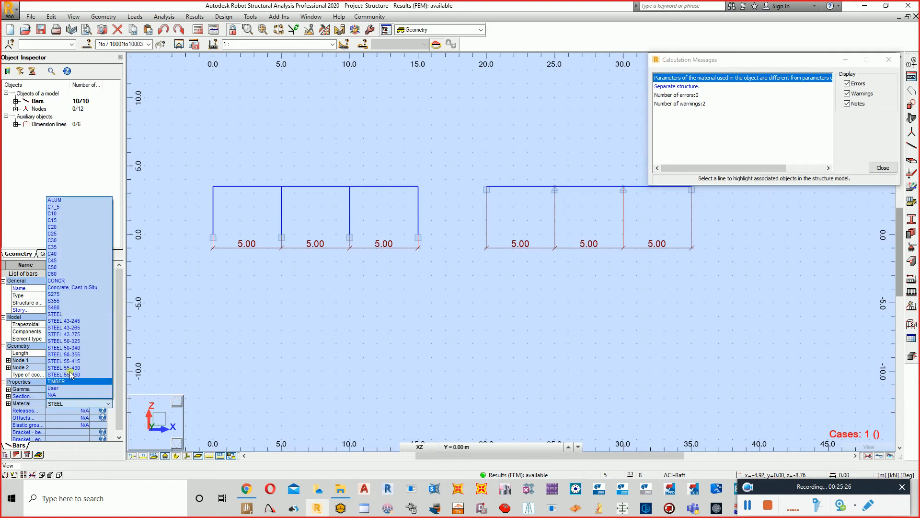
{"action": "left_click", "coordinate": [55, 306]}
{"action": "left_click", "coordinate": [488, 263]}
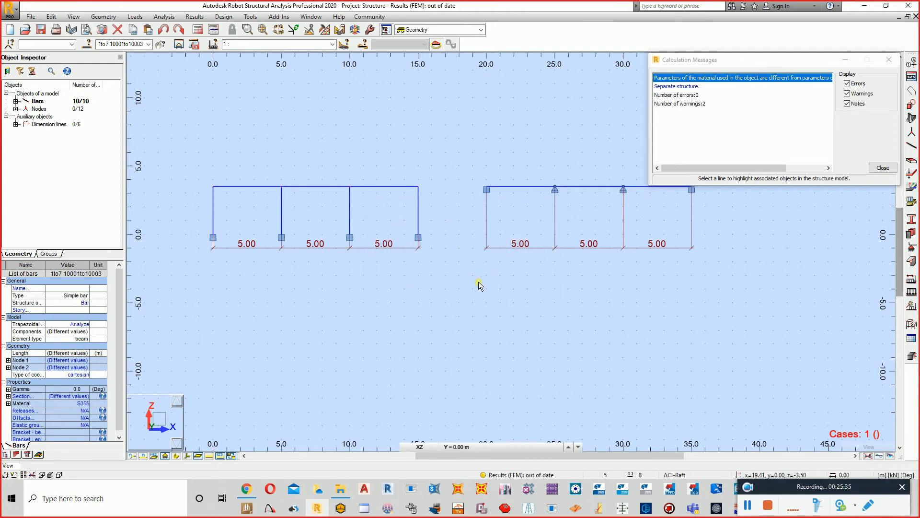
{"action": "left_click", "coordinate": [889, 60]}
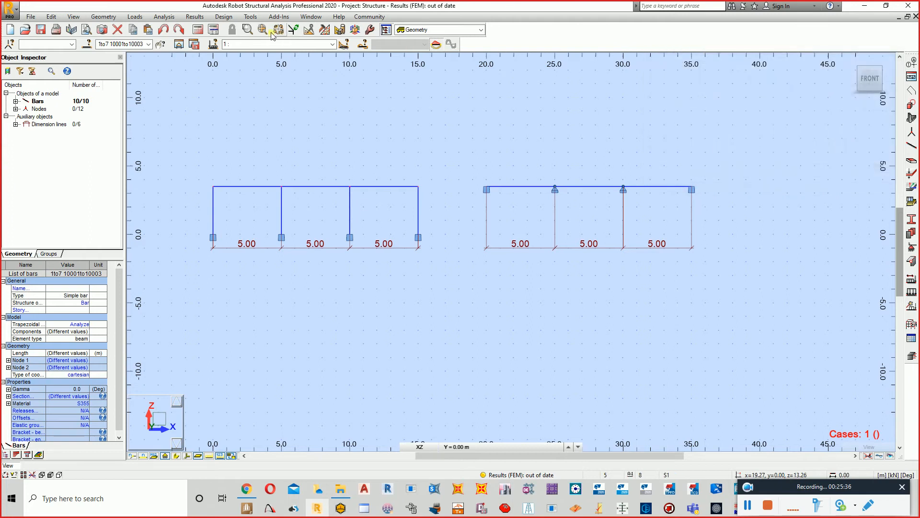
Step: Rerun the structural calculations, continuing past the separate structure warning, and dismiss the calculation messages
{"action": "left_click", "coordinate": [198, 30]}
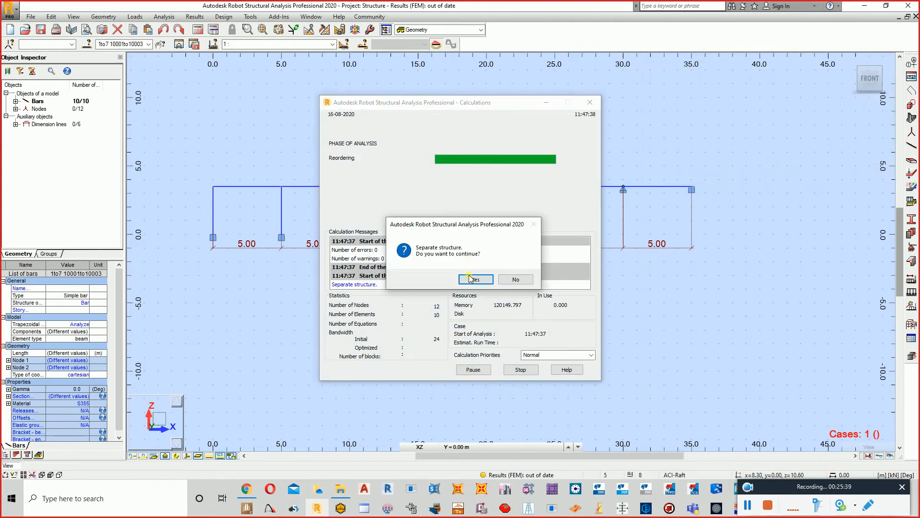
{"action": "left_click", "coordinate": [470, 279]}
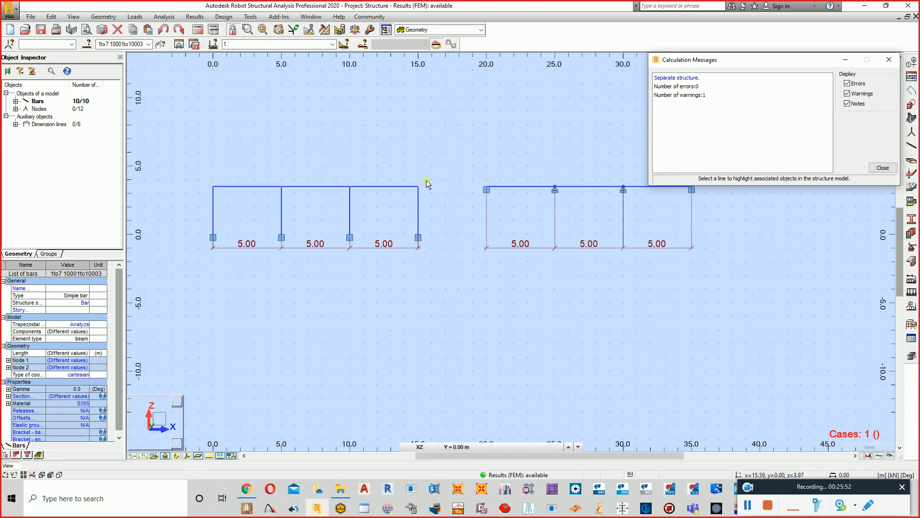
{"action": "left_click_drag", "start_coordinate": [705, 60], "coordinate": [719, 49]}
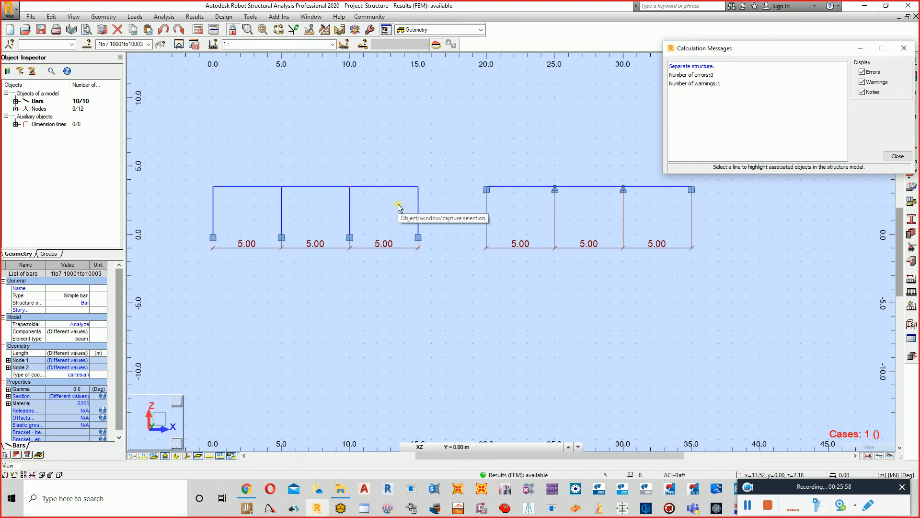
{"action": "left_click", "coordinate": [902, 48]}
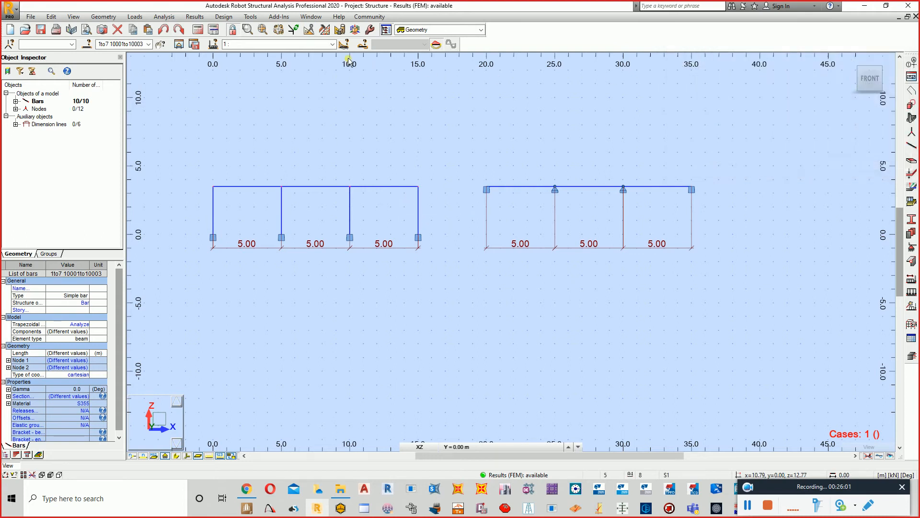
Step: Display the My Moment diagrams on all bars for the General Load case, with the load symbols hidden
{"action": "left_click", "coordinate": [185, 18]}
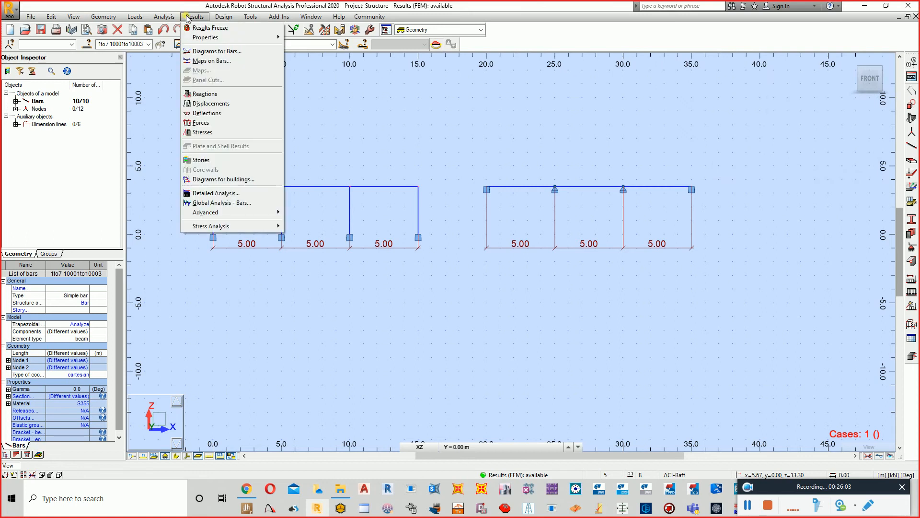
{"action": "left_click", "coordinate": [196, 50]}
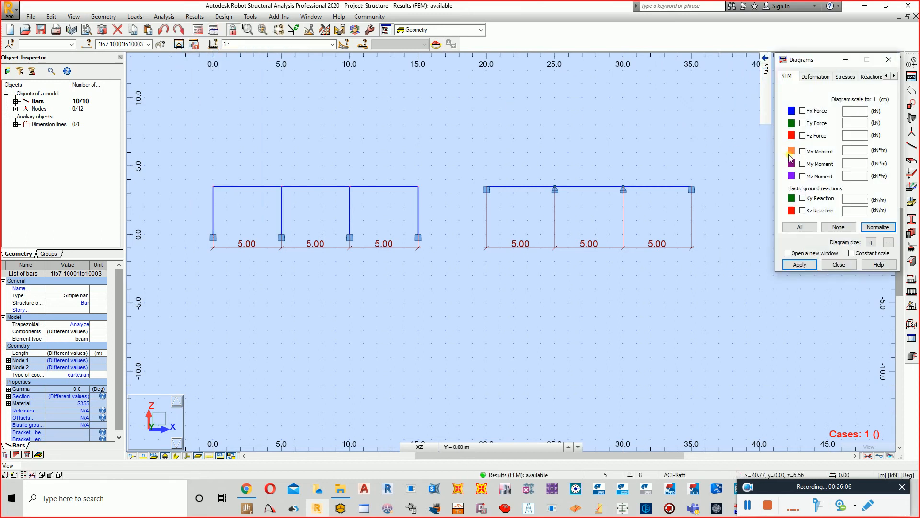
{"action": "left_click", "coordinate": [803, 166]}
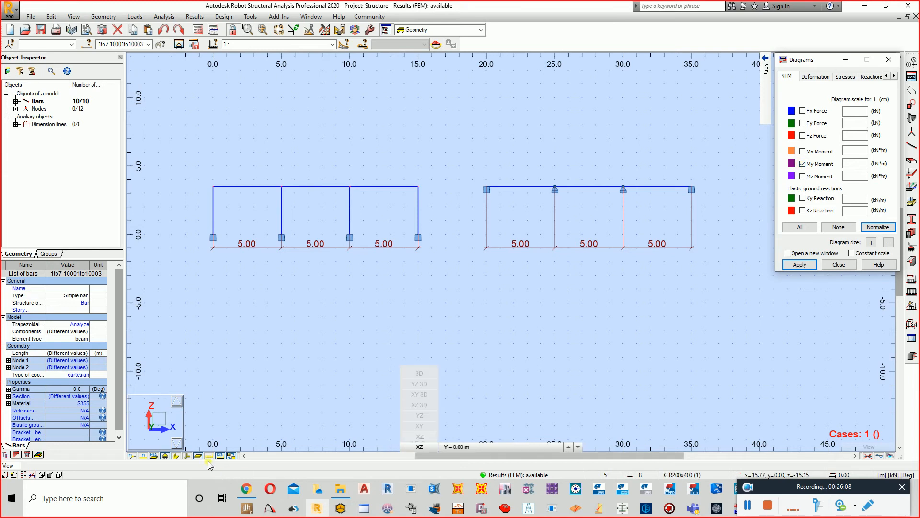
{"action": "left_click", "coordinate": [332, 44]}
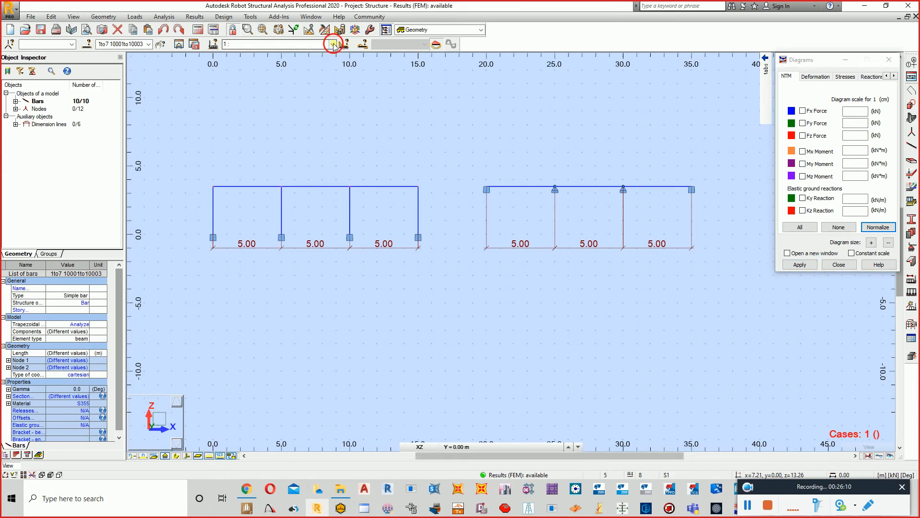
{"action": "left_click", "coordinate": [287, 59]}
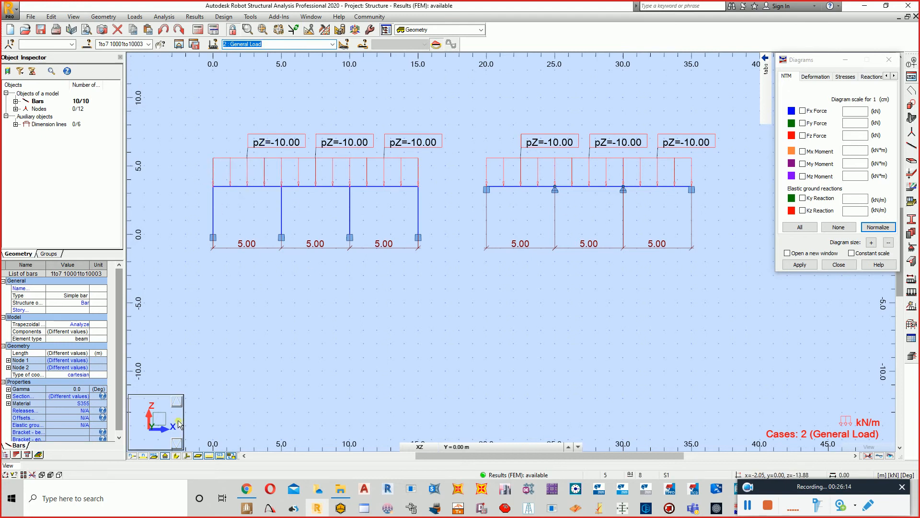
{"action": "left_click", "coordinate": [210, 456]}
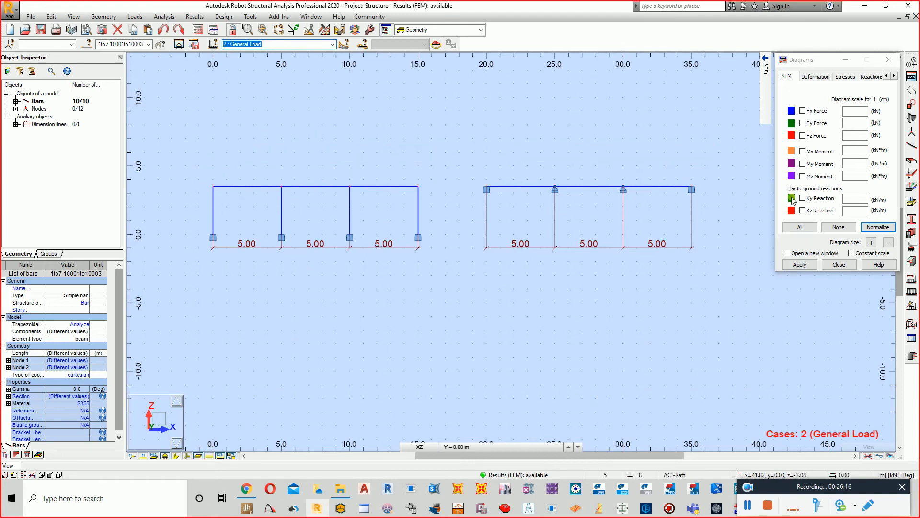
{"action": "left_click", "coordinate": [803, 164]}
{"action": "left_click", "coordinate": [800, 264]}
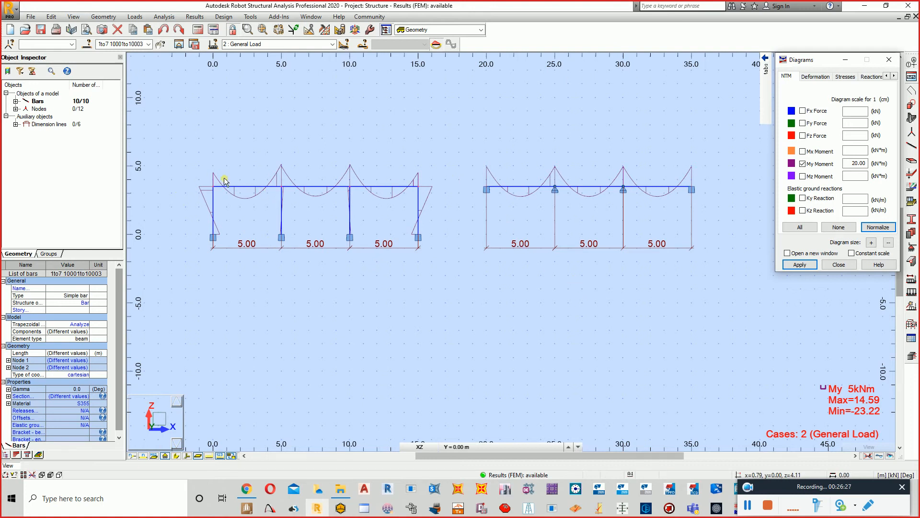
Step: Format the moment diagrams with labels at local extremes, differentiated positive and negative values, and filled areas
{"action": "scroll", "coordinate": [494, 175], "scroll_direction": "up", "scroll_amount": 4}
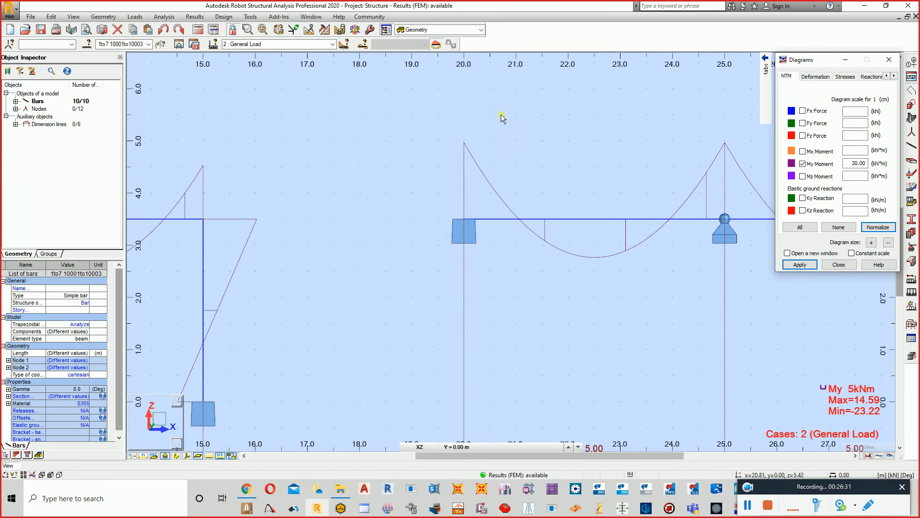
{"action": "scroll", "coordinate": [502, 114], "scroll_direction": "down", "scroll_amount": 3}
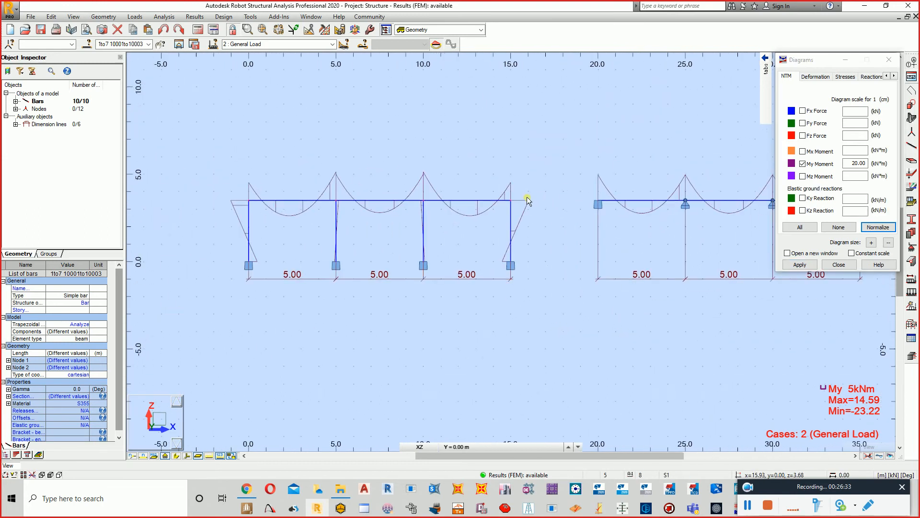
{"action": "middle_click_drag", "start_coordinate": [530, 199], "coordinate": [545, 197]}
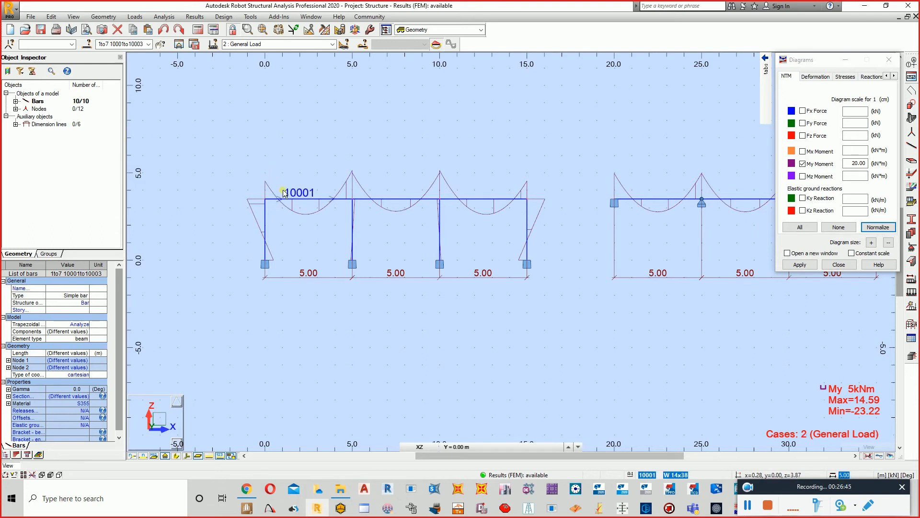
{"action": "scroll", "coordinate": [336, 184], "scroll_direction": "down", "scroll_amount": 1}
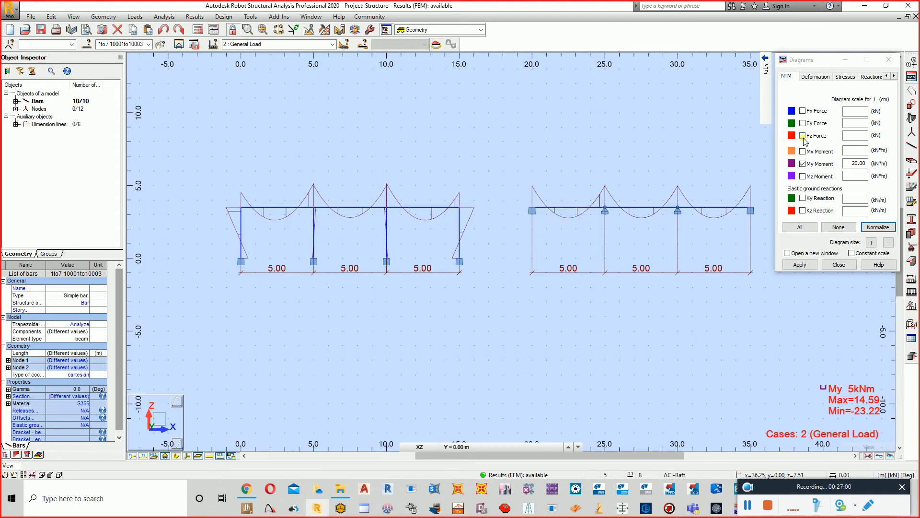
{"action": "left_click_drag", "start_coordinate": [815, 63], "coordinate": [807, 40]}
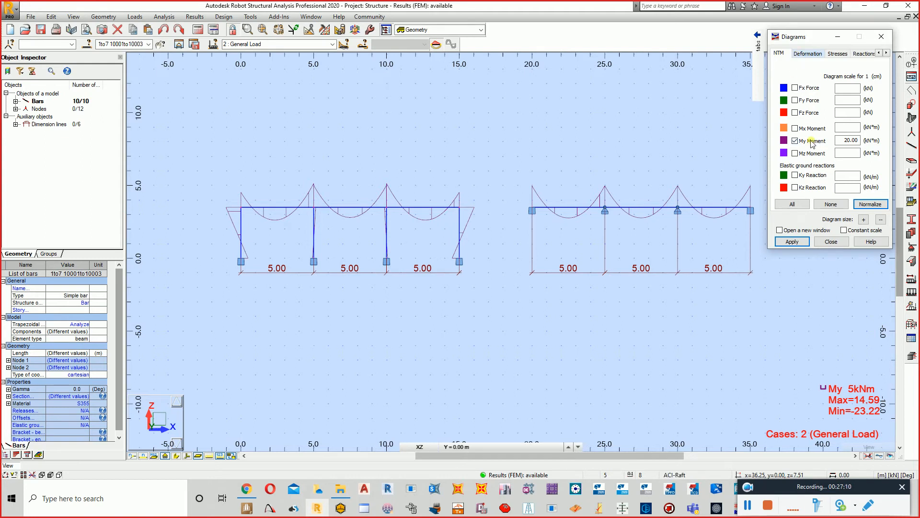
{"action": "mouse_move", "coordinate": [757, 74]}
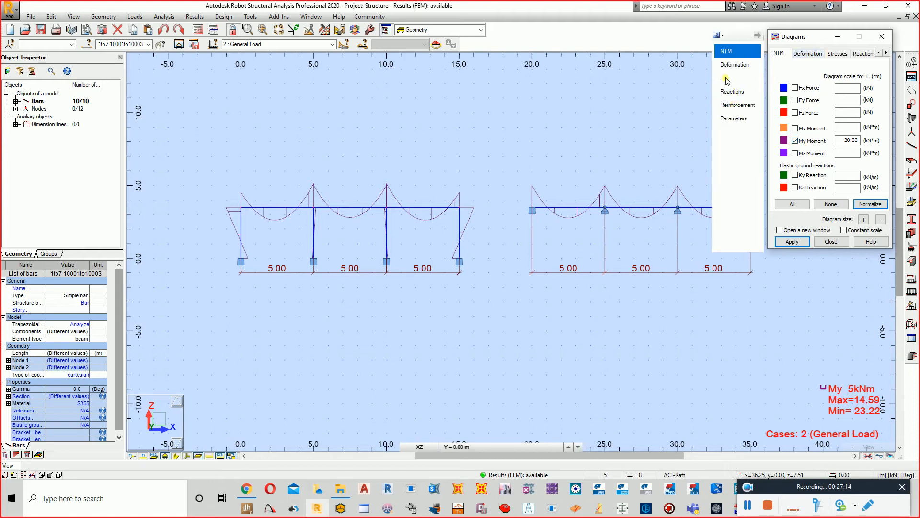
{"action": "left_click", "coordinate": [887, 53]}
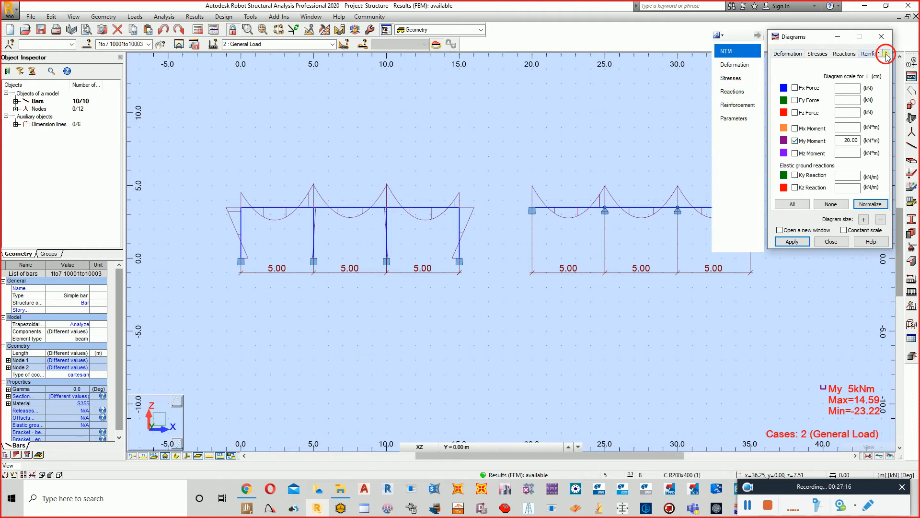
{"action": "left_click", "coordinate": [887, 53]}
{"action": "left_click", "coordinate": [857, 54]}
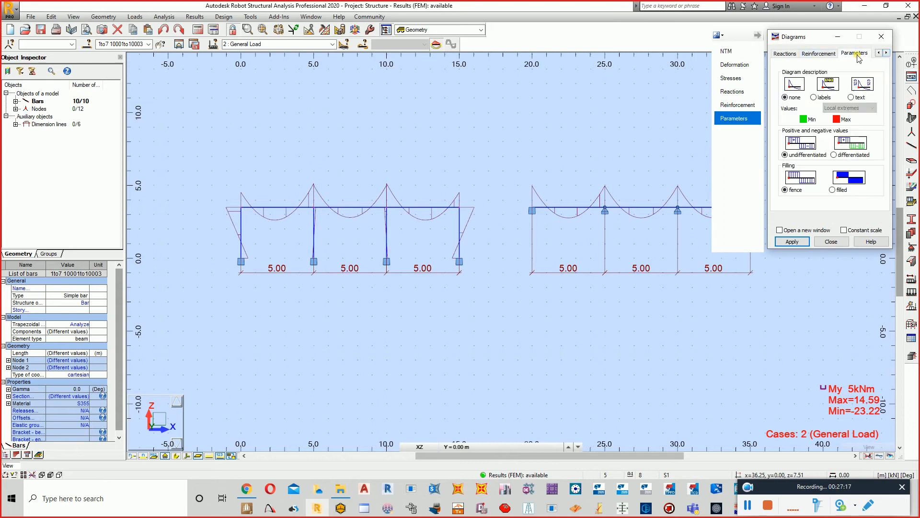
{"action": "left_click", "coordinate": [813, 97]}
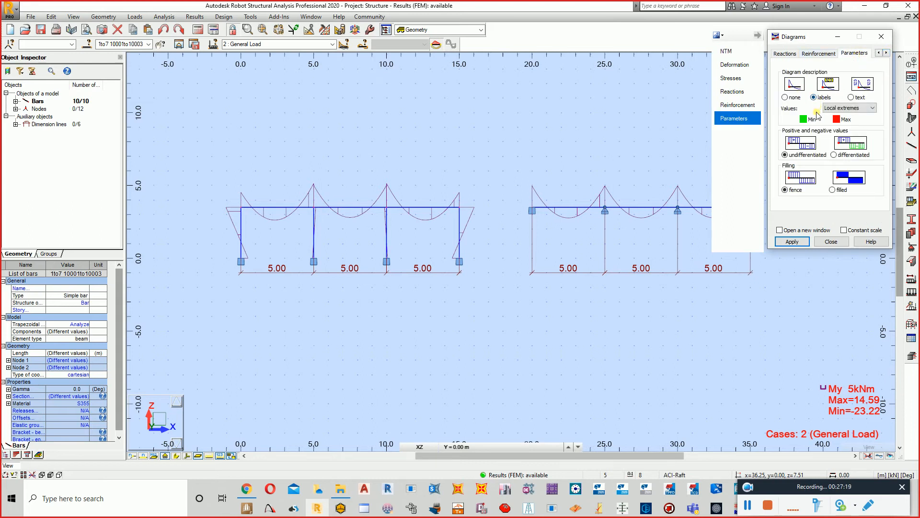
{"action": "left_click", "coordinate": [840, 189]}
{"action": "left_click", "coordinate": [808, 242]}
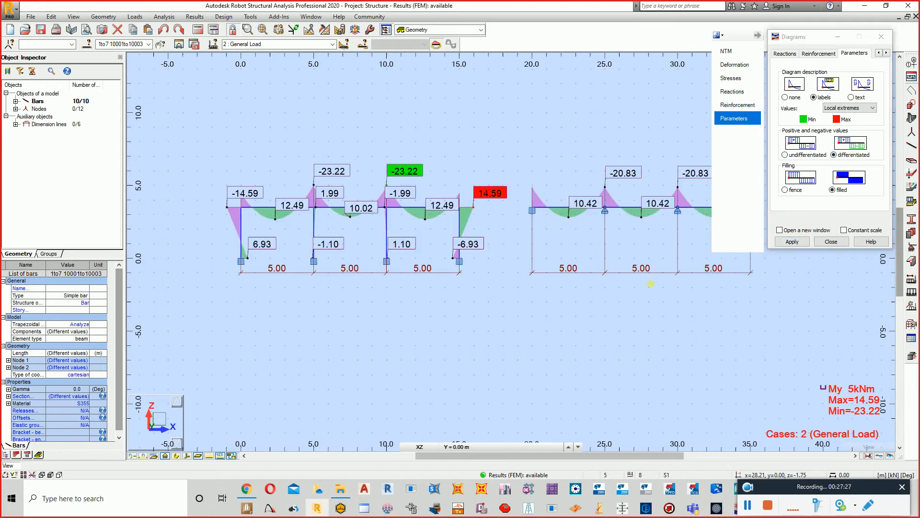
Step: Compare the labelled My moments at the supports and midspans of the frame and the three-span beam, and close the diagram settings
{"action": "middle_click_drag", "start_coordinate": [657, 288], "coordinate": [606, 298]}
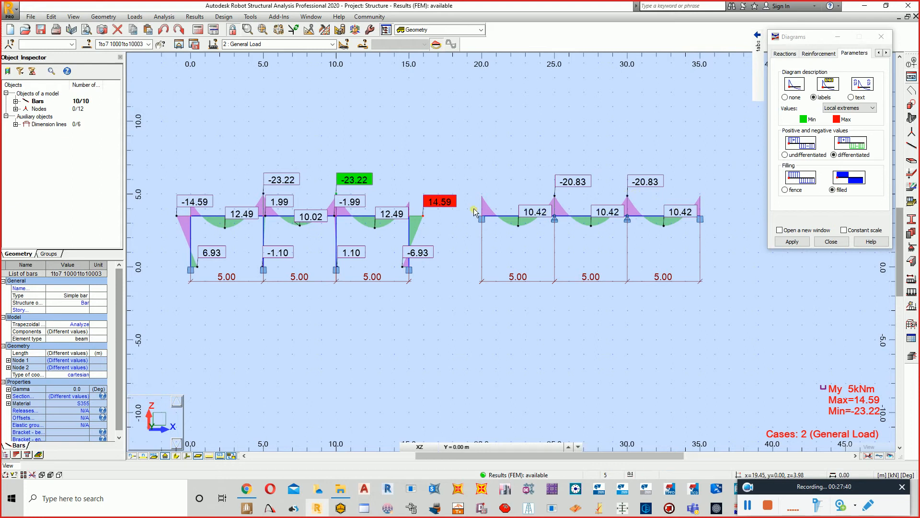
{"action": "middle_click_drag", "start_coordinate": [474, 208], "coordinate": [547, 210]}
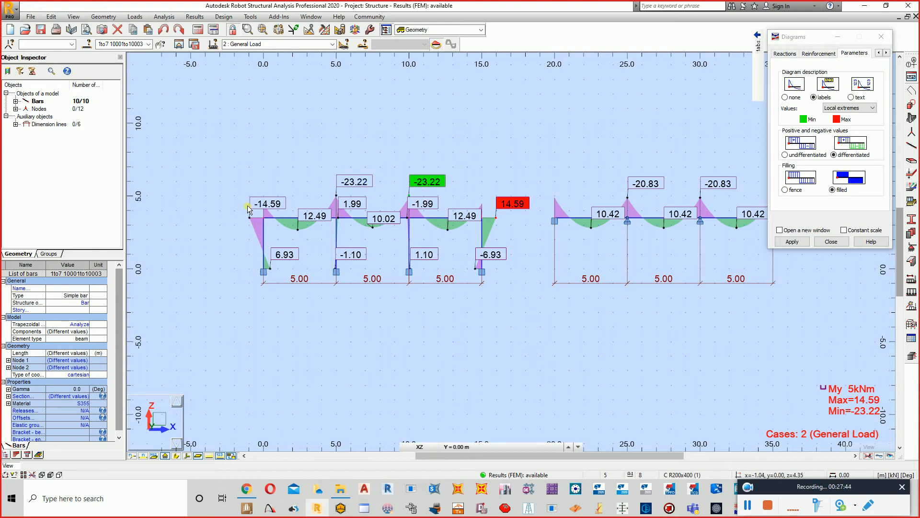
{"action": "scroll", "coordinate": [264, 215], "scroll_direction": "up", "scroll_amount": 2}
{"action": "scroll", "coordinate": [264, 214], "scroll_direction": "up", "scroll_amount": 5}
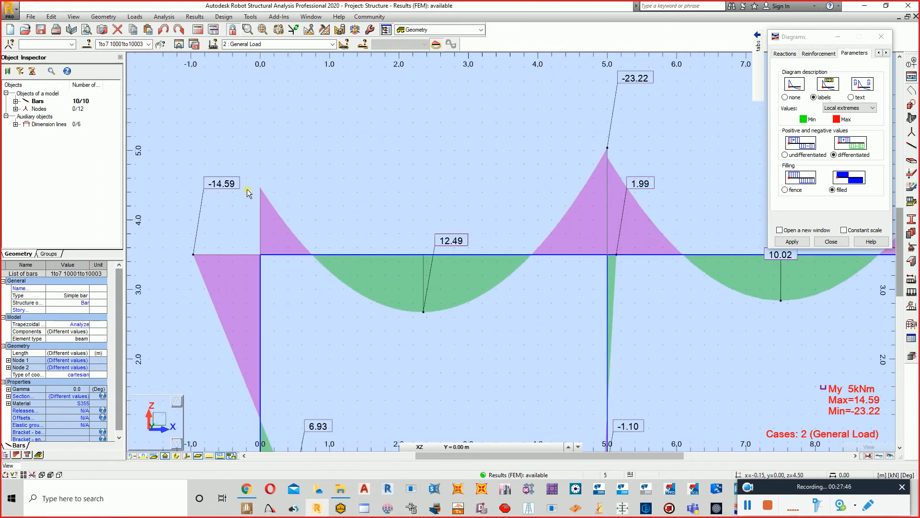
{"action": "scroll", "coordinate": [204, 272], "scroll_direction": "down", "scroll_amount": 5}
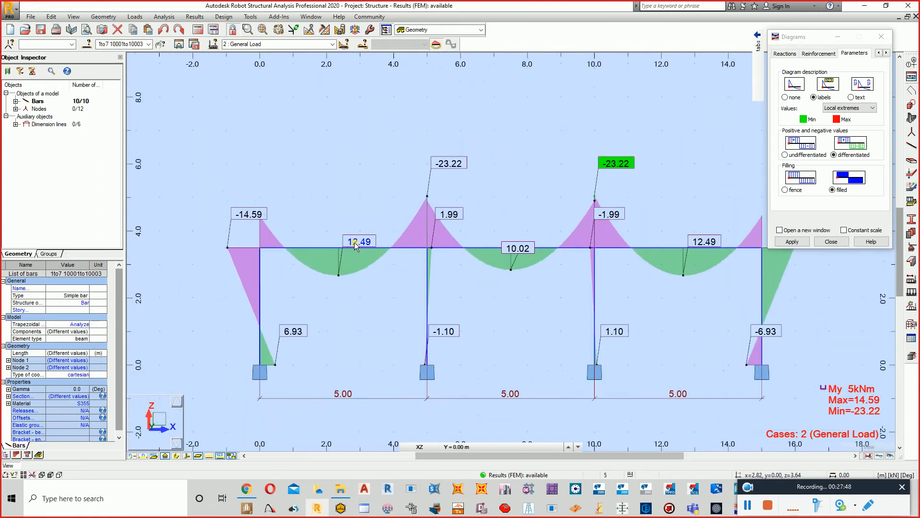
{"action": "middle_click_drag", "start_coordinate": [288, 270], "coordinate": [243, 274]}
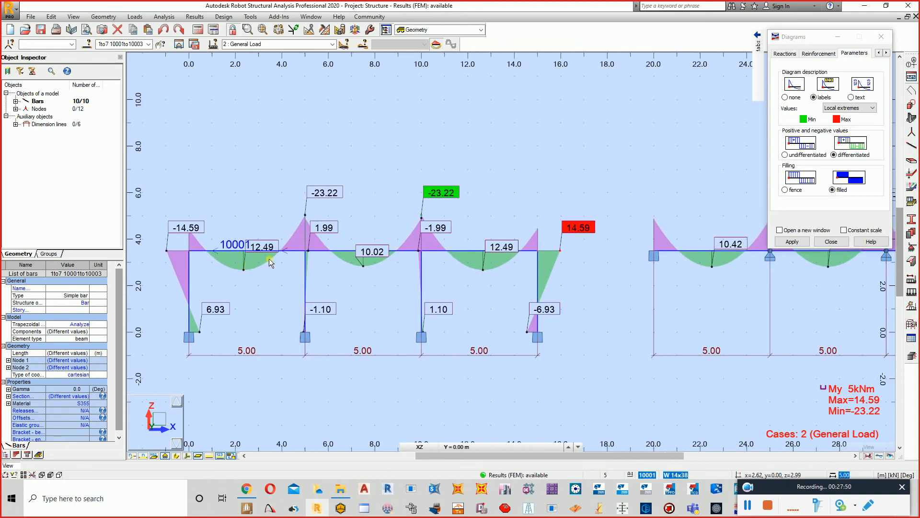
{"action": "middle_click_drag", "start_coordinate": [733, 271], "coordinate": [637, 287]}
{"action": "scroll", "coordinate": [638, 288], "scroll_direction": "down", "scroll_amount": 3}
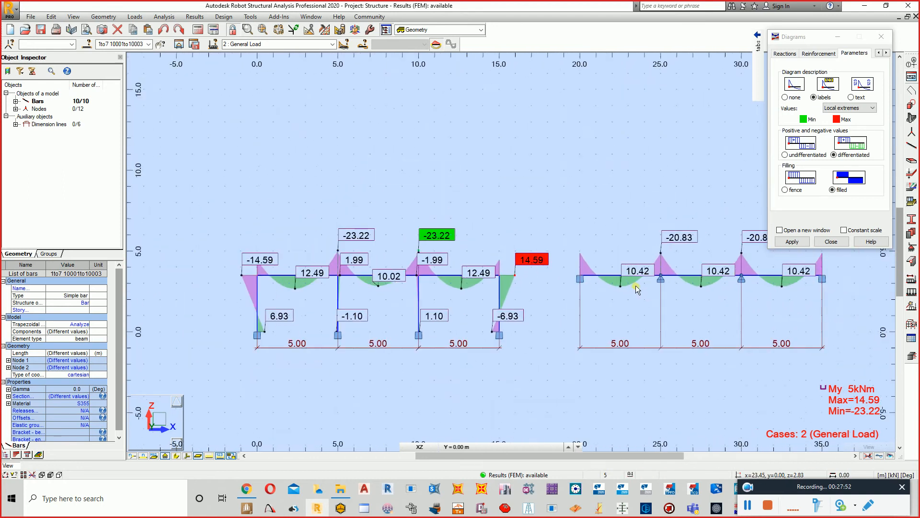
{"action": "scroll", "coordinate": [605, 286], "scroll_direction": "down", "scroll_amount": 2}
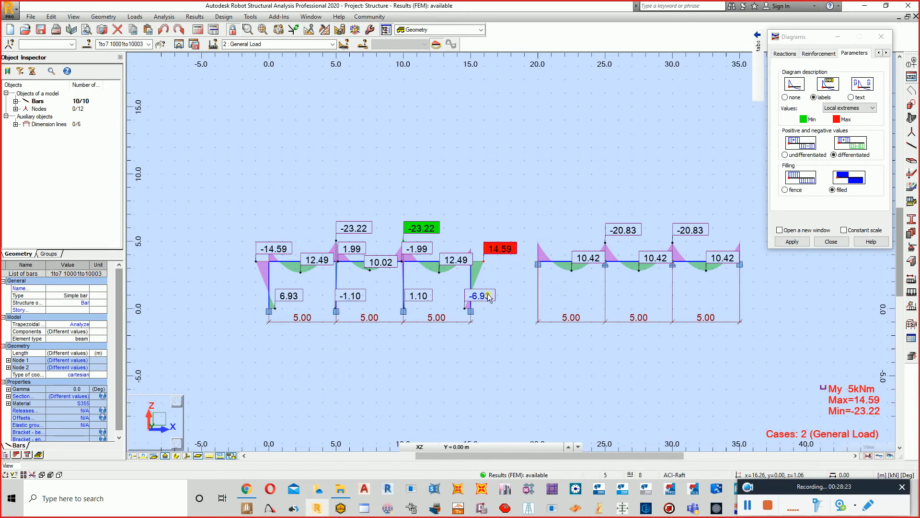
{"action": "left_click", "coordinate": [821, 241]}
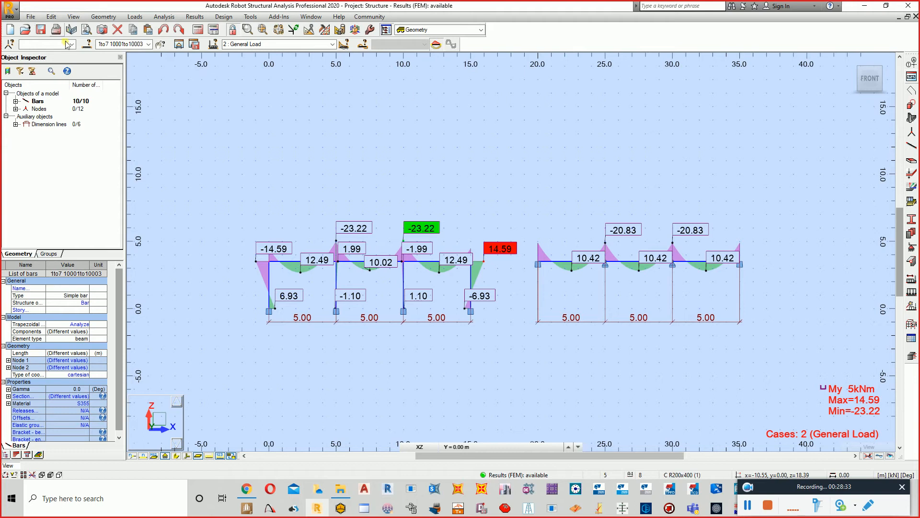
{"action": "left_click", "coordinate": [911, 76]}
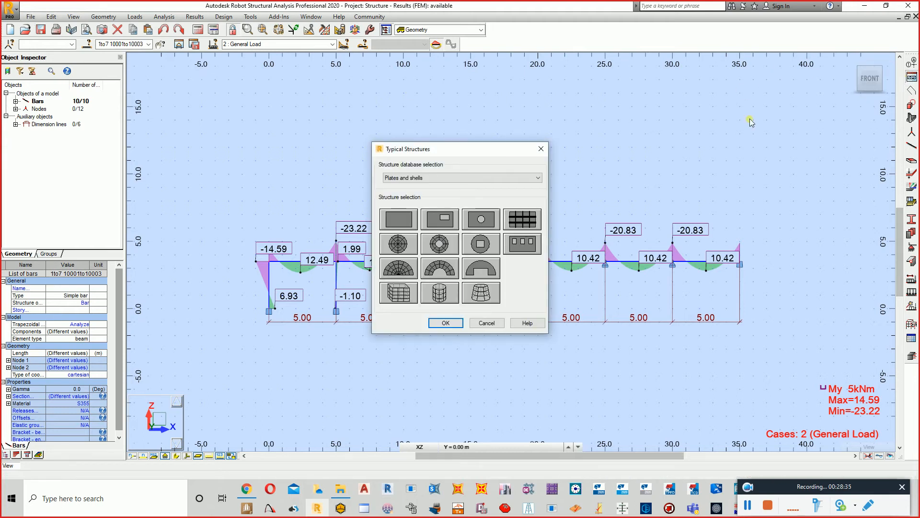
{"action": "left_click_drag", "start_coordinate": [430, 144], "coordinate": [431, 76]}
{"action": "left_click", "coordinate": [434, 110]}
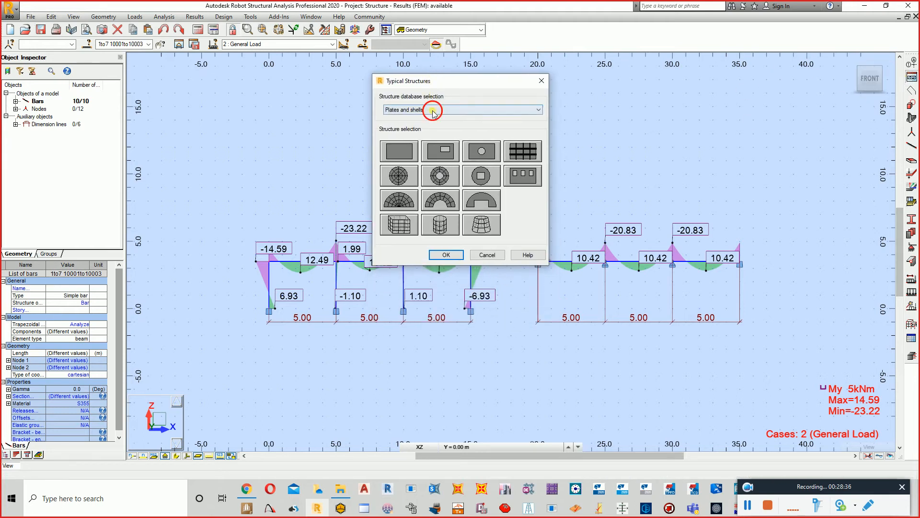
{"action": "left_click", "coordinate": [431, 119]}
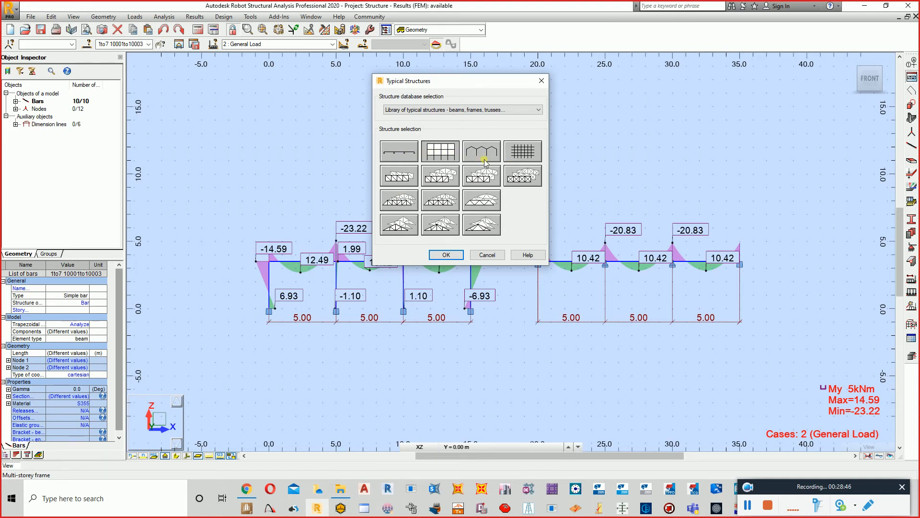
{"action": "left_click", "coordinate": [446, 255]}
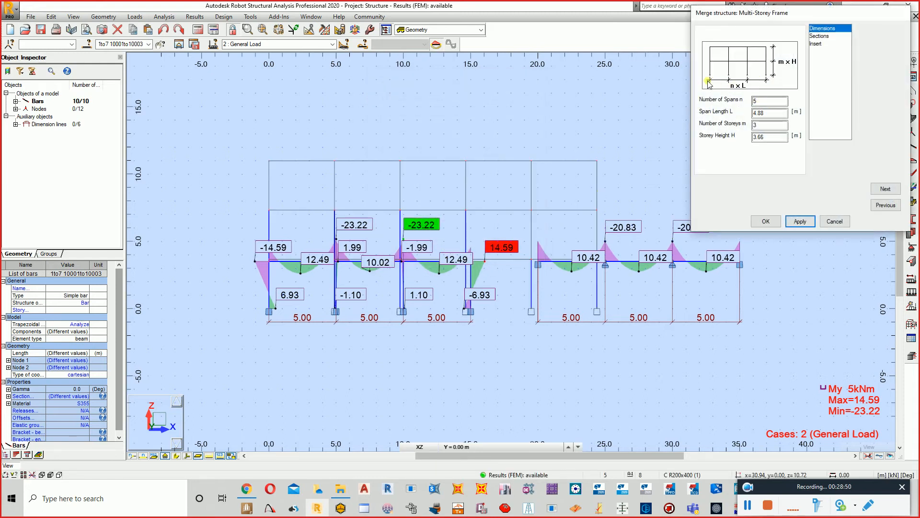
{"action": "double_click", "coordinate": [769, 112]}
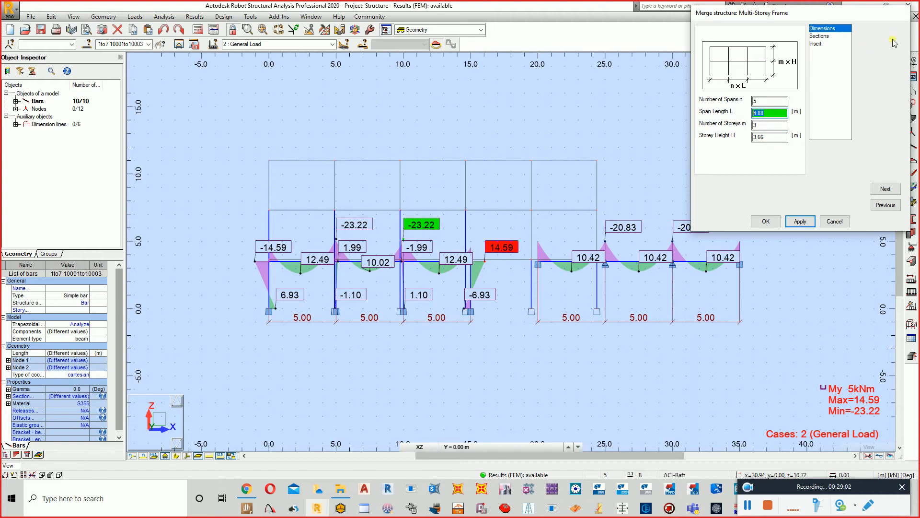
{"action": "left_click", "coordinate": [835, 221]}
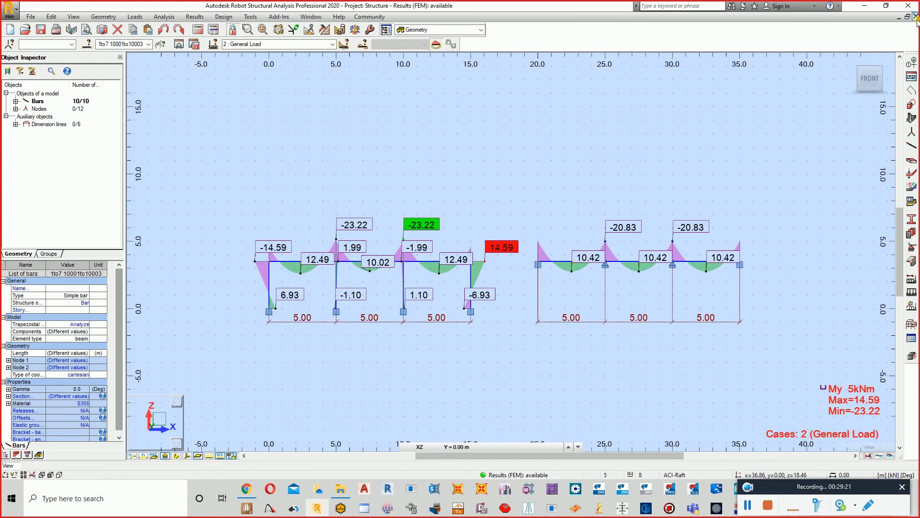
Step: Close the Robot project without saving its changes and switch to the template chooser in 2D Frame Analysis
{"action": "left_click", "coordinate": [908, 5]}
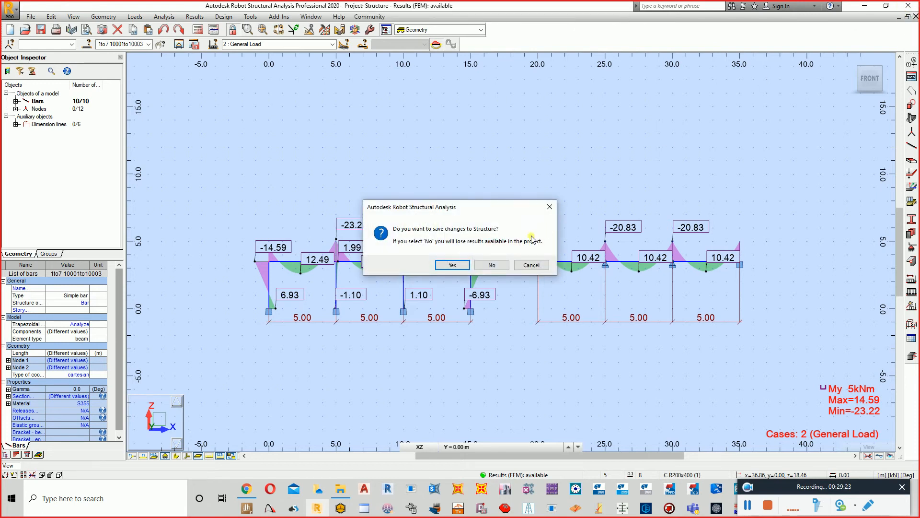
{"action": "left_click", "coordinate": [492, 265]}
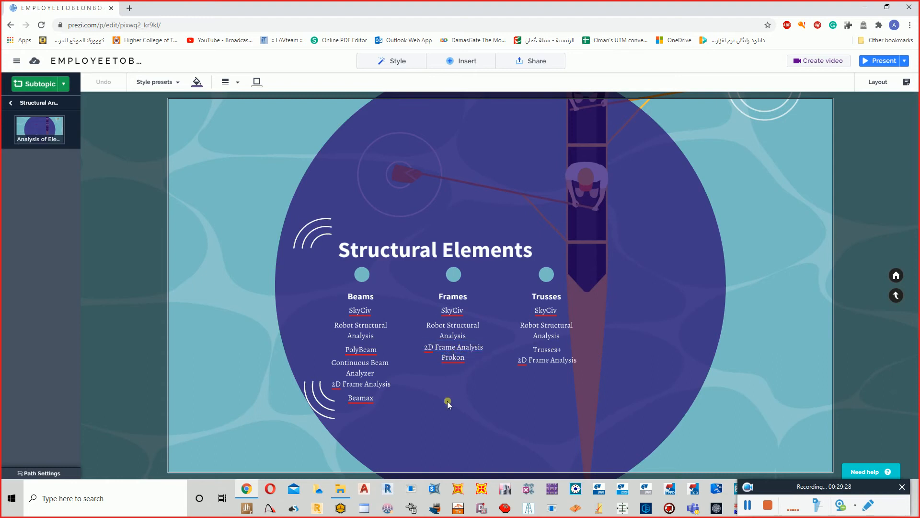
{"action": "left_click", "coordinate": [392, 508]}
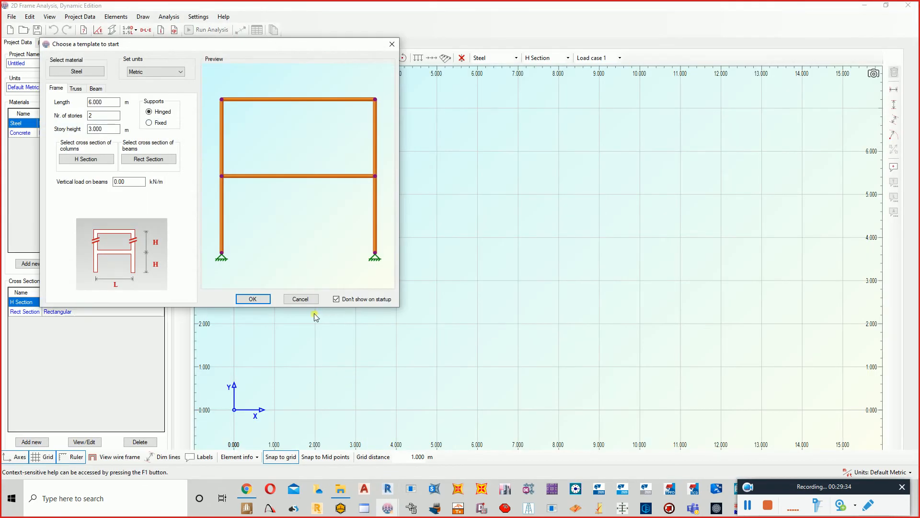
{"action": "left_click_drag", "start_coordinate": [207, 43], "coordinate": [500, 64]}
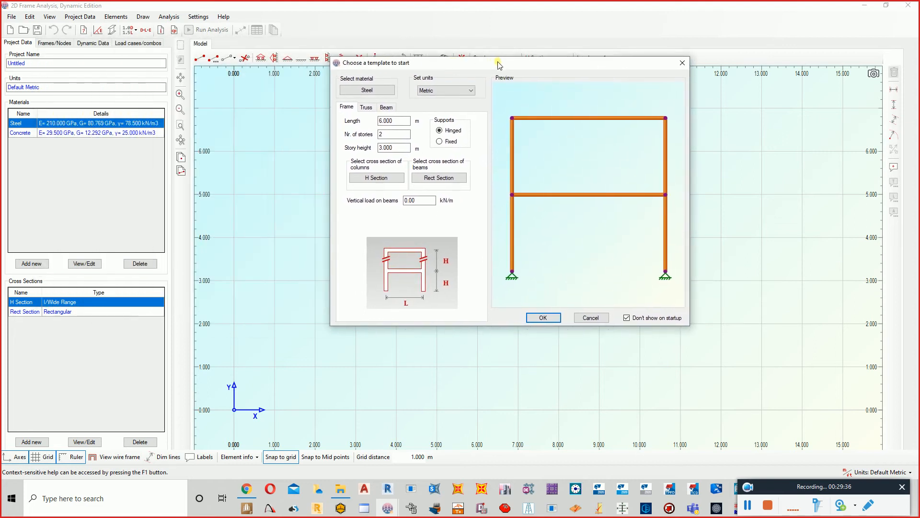
Step: Replace the template's steel material with C28/35 from the BS Concrete material library
{"action": "left_click", "coordinate": [367, 91]}
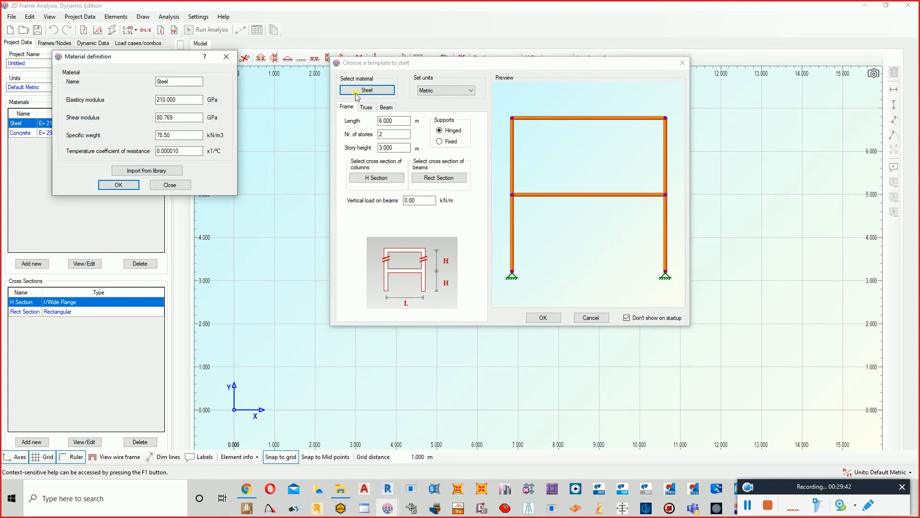
{"action": "left_click", "coordinate": [158, 171]}
{"action": "left_click", "coordinate": [142, 98]}
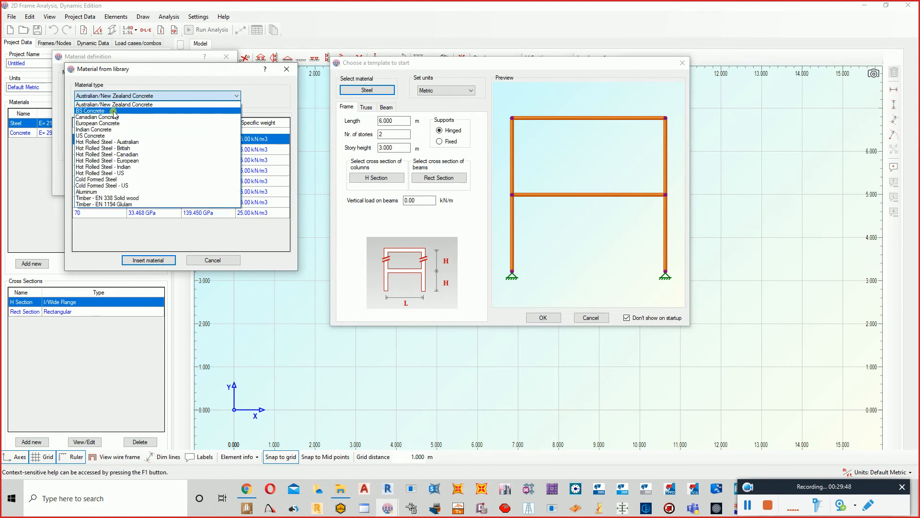
{"action": "left_click", "coordinate": [115, 112]}
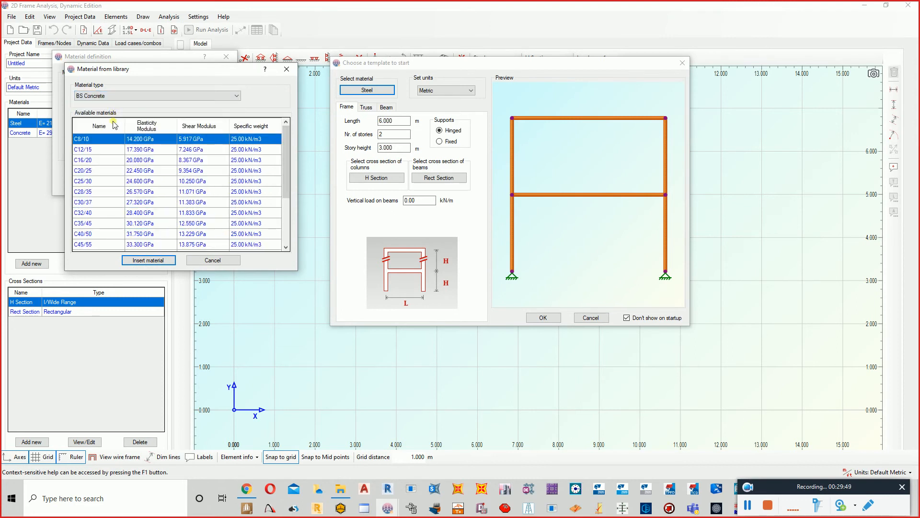
{"action": "left_click", "coordinate": [93, 193]}
{"action": "left_click", "coordinate": [164, 261]}
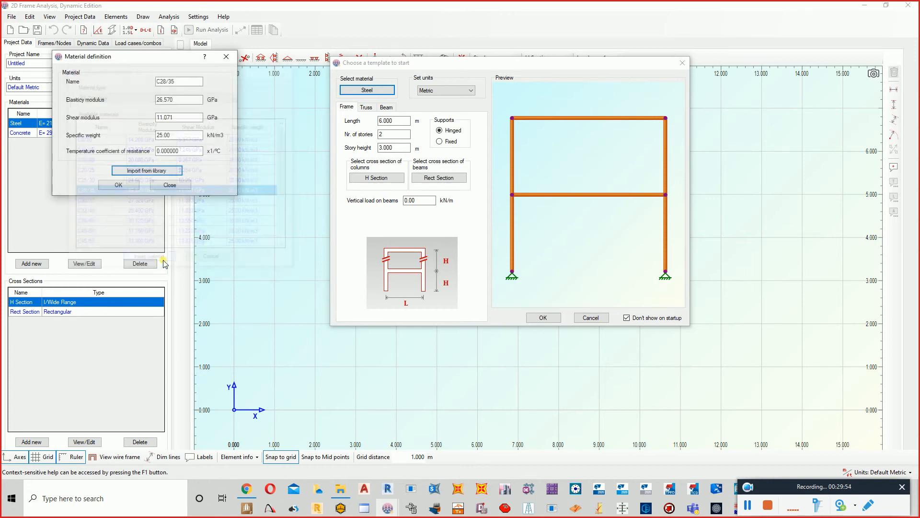
{"action": "left_click", "coordinate": [122, 185]}
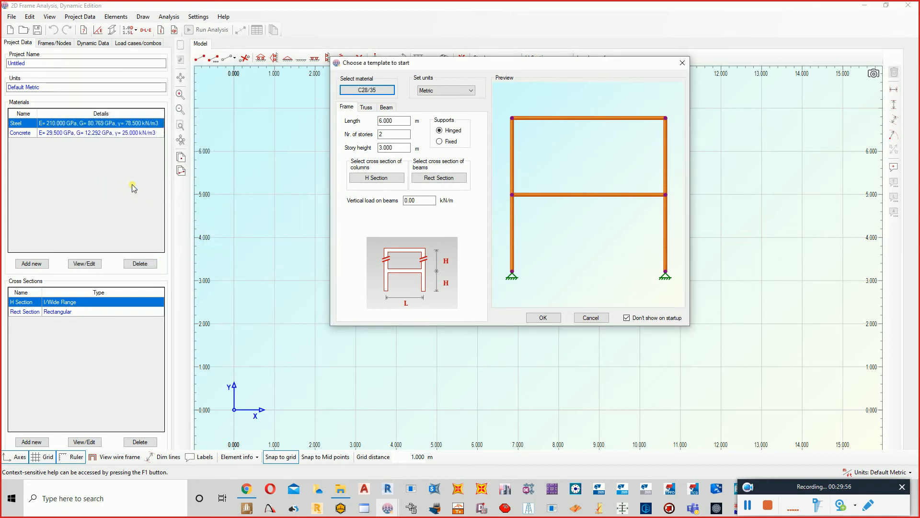
Step: Define the frame template with a 5 m length, 3 stories, 3.5 m story height and fixed supports
{"action": "left_click_drag", "start_coordinate": [399, 124], "coordinate": [371, 124]}
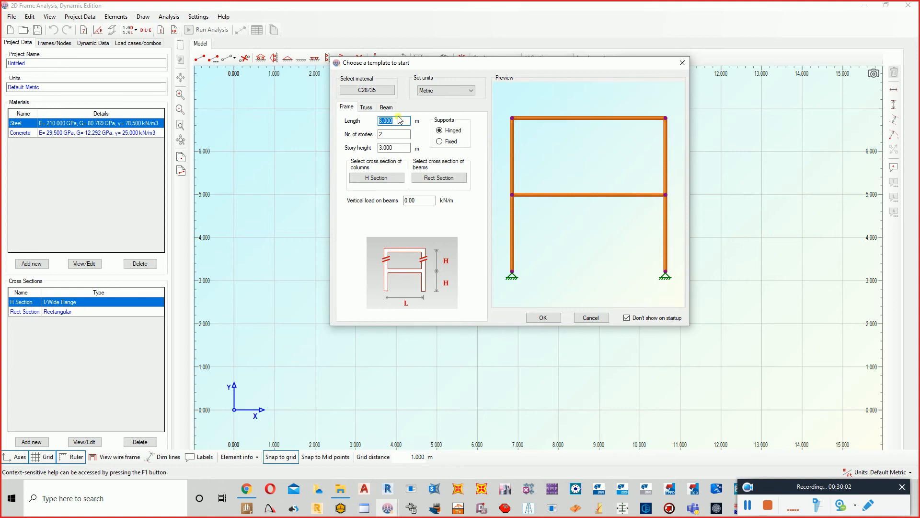
{"action": "type", "text": "5"}
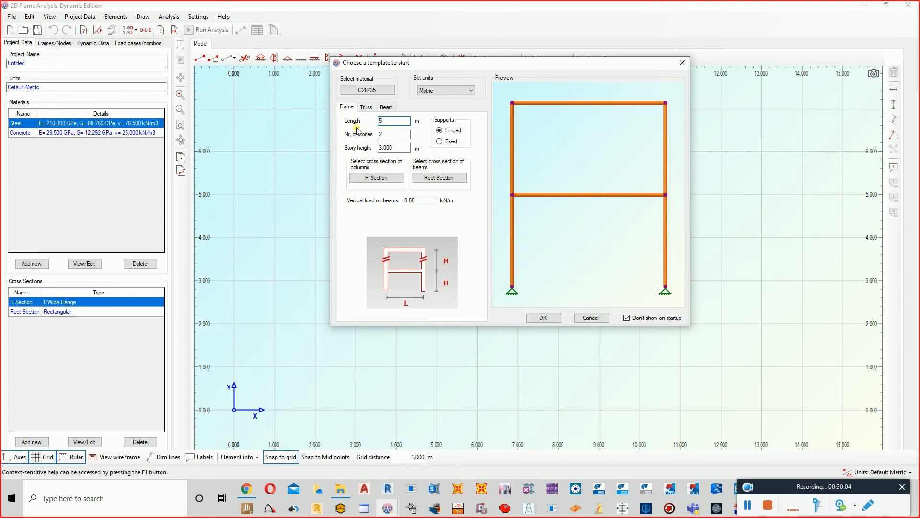
{"action": "left_click", "coordinate": [392, 135]}
{"action": "left_click", "coordinate": [392, 136]}
{"action": "type", "text": "3"}
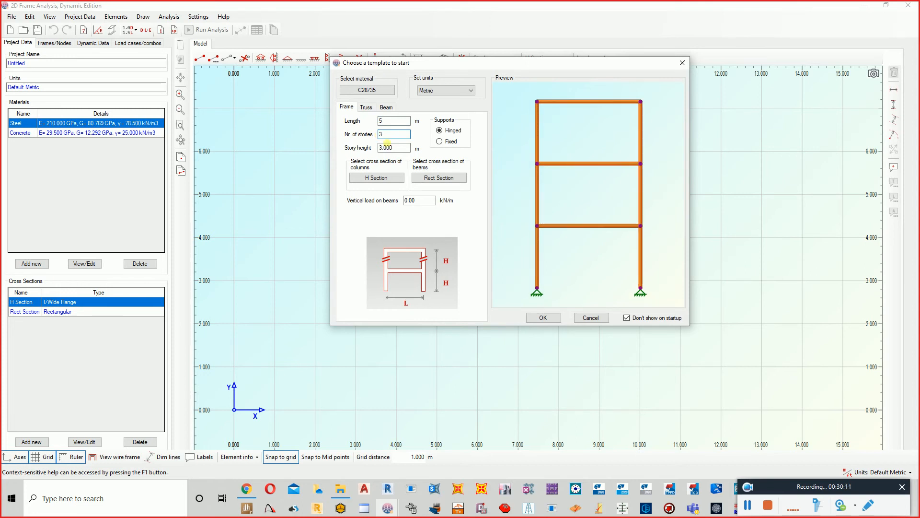
{"action": "key", "text": "Tab"}
{"action": "type", "text": "3.5"}
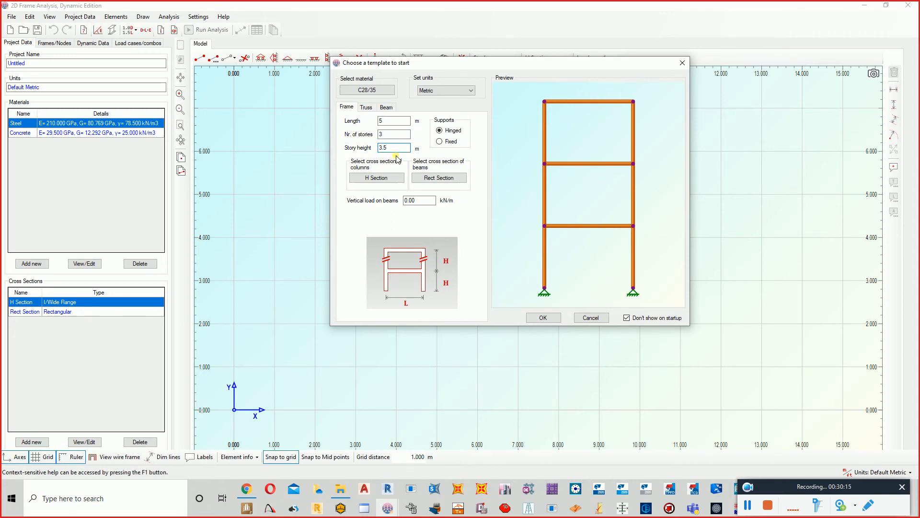
{"action": "left_click", "coordinate": [448, 140]}
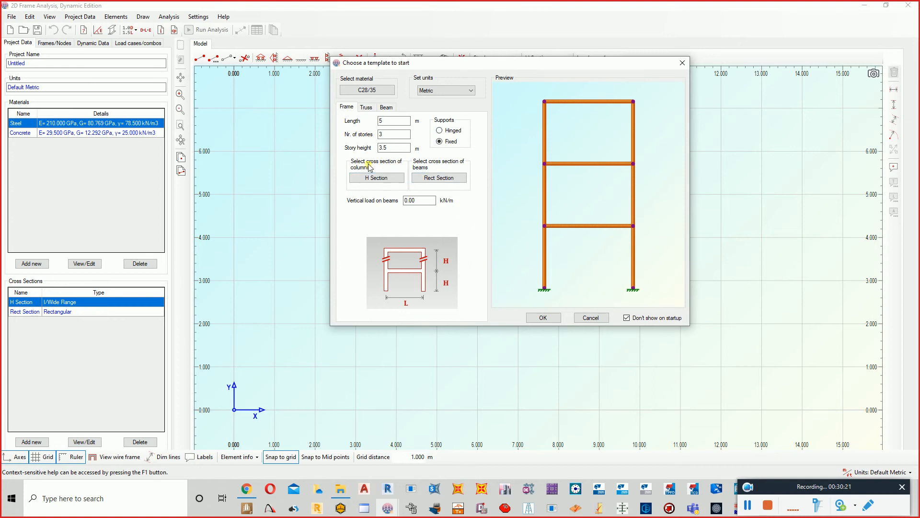
Step: Change the columns' cross section to the rectangular section type
{"action": "left_click", "coordinate": [375, 177]}
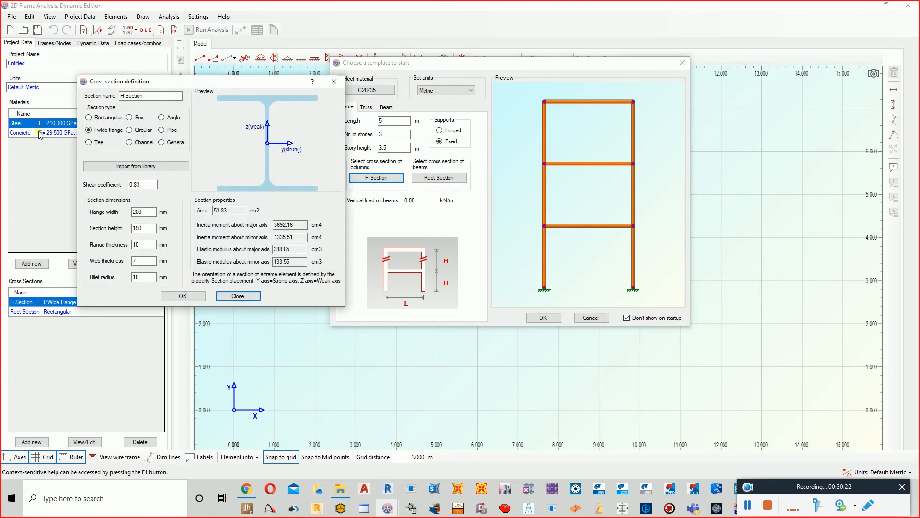
{"action": "left_click", "coordinate": [100, 118]}
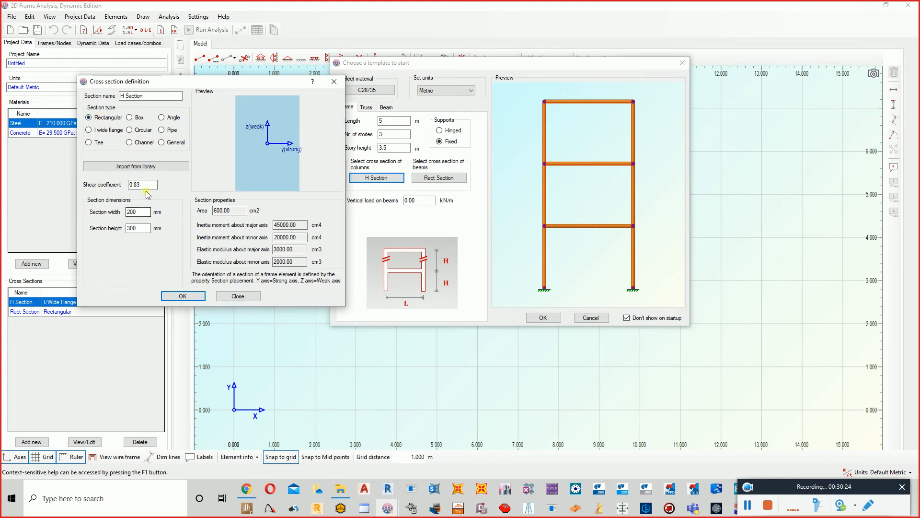
{"action": "left_click", "coordinate": [148, 166]}
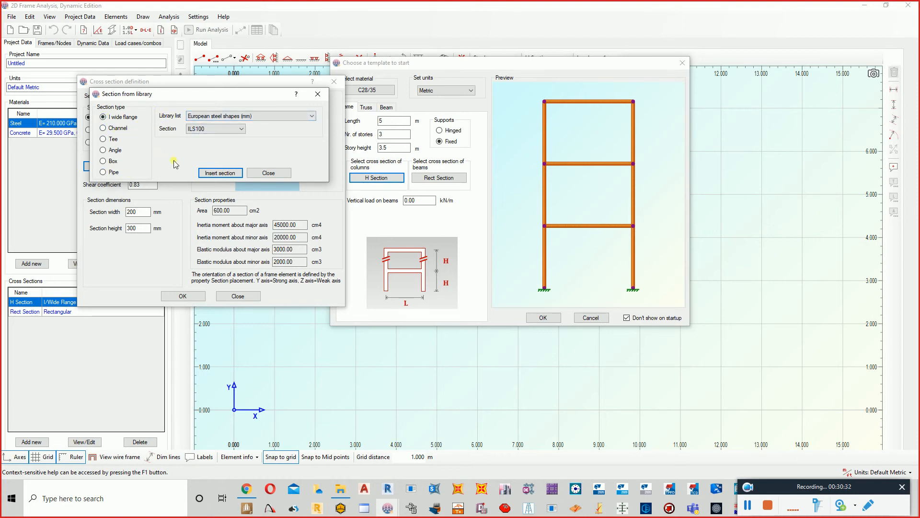
{"action": "left_click", "coordinate": [286, 117]}
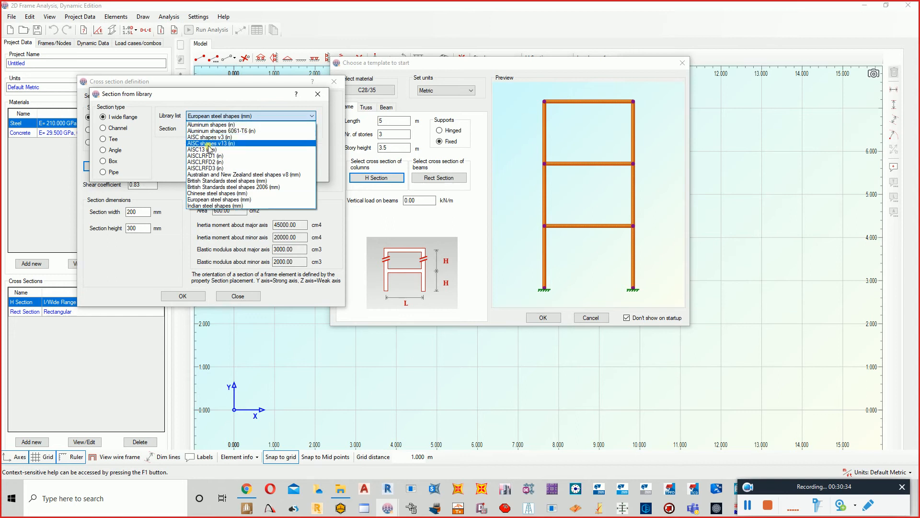
{"action": "left_click", "coordinate": [207, 182]}
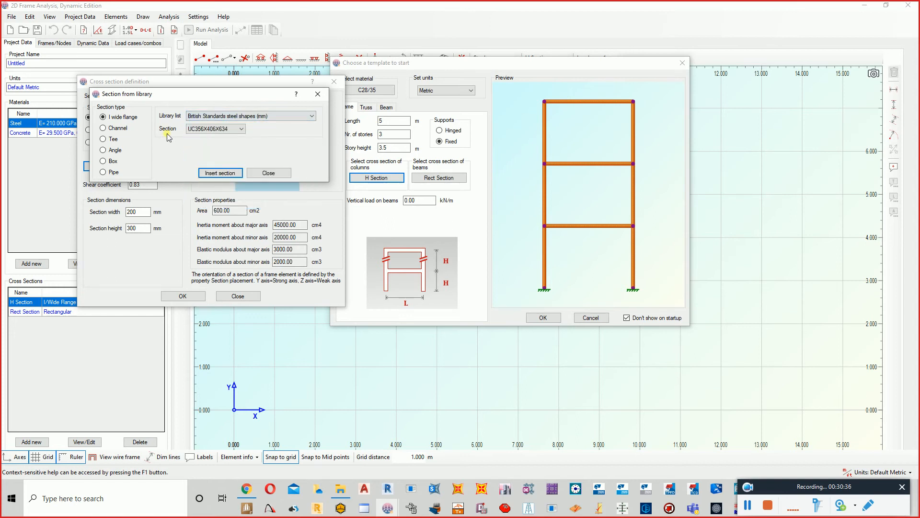
{"action": "left_click", "coordinate": [216, 130]}
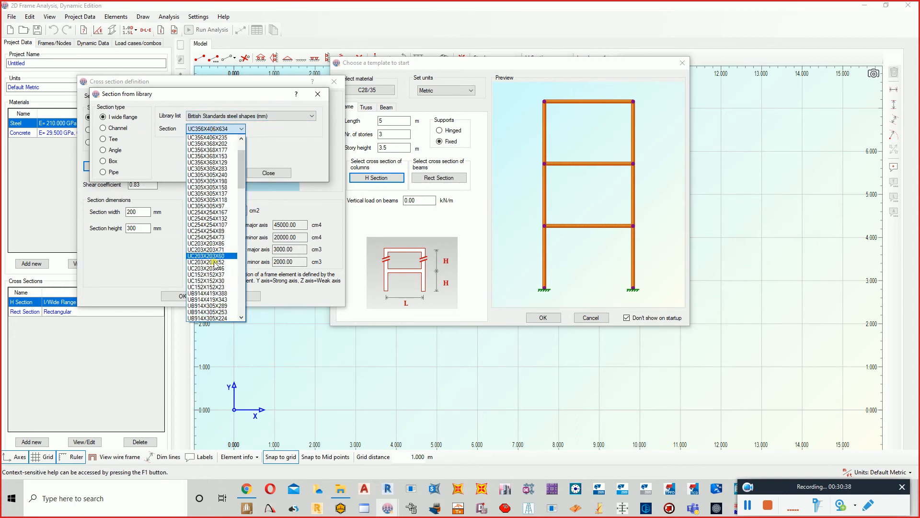
{"action": "left_click", "coordinate": [318, 94]}
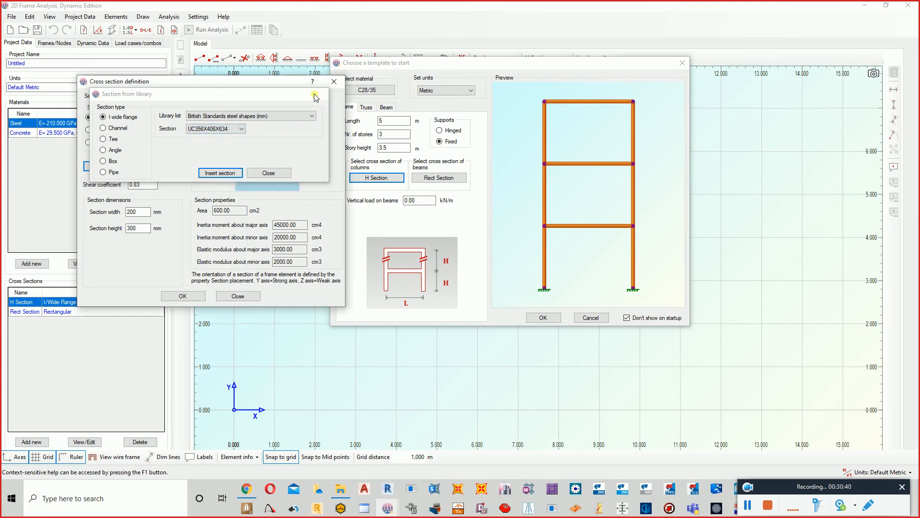
{"action": "left_click", "coordinate": [317, 94]}
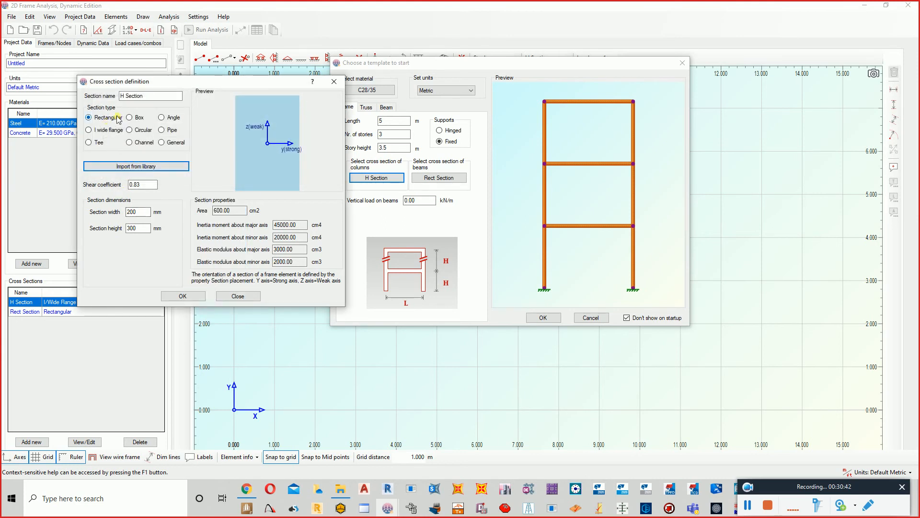
Step: Name the column section C200*400, set its height to 400 mm, and accept the section definition
{"action": "left_click_drag", "start_coordinate": [146, 95], "coordinate": [104, 108]}
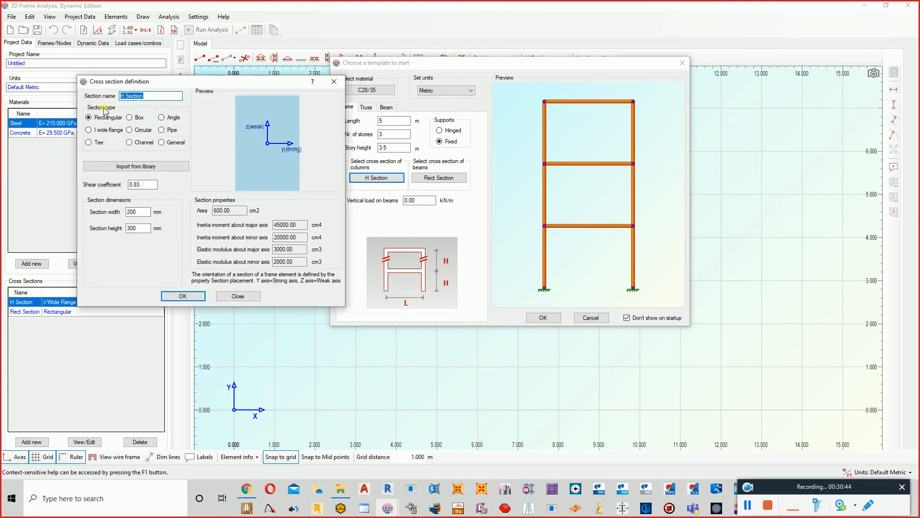
{"action": "type", "text": "200*400"}
{"action": "left_click_drag", "start_coordinate": [149, 228], "coordinate": [111, 231]}
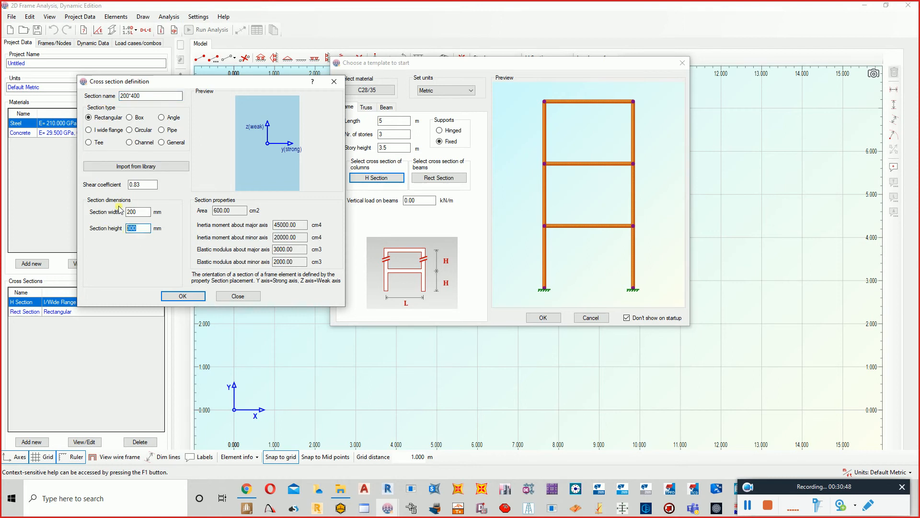
{"action": "type", "text": "400"}
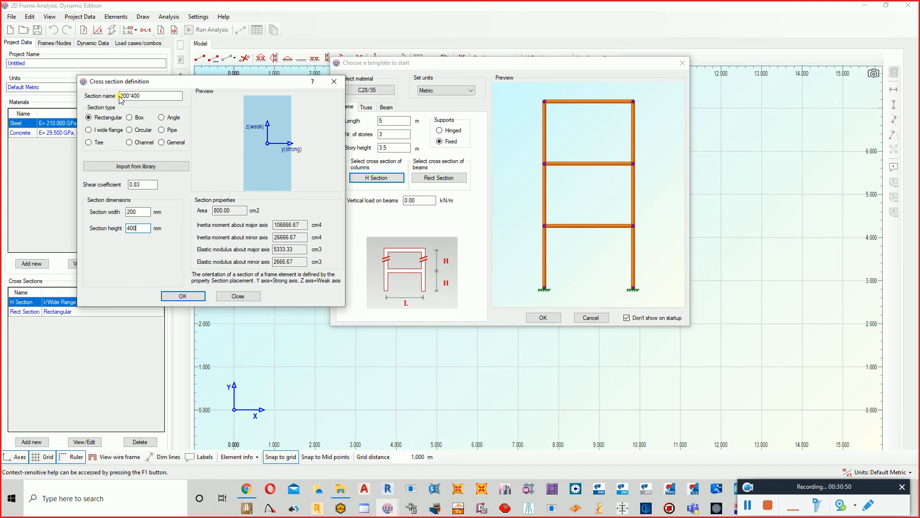
{"action": "left_click", "coordinate": [121, 97]}
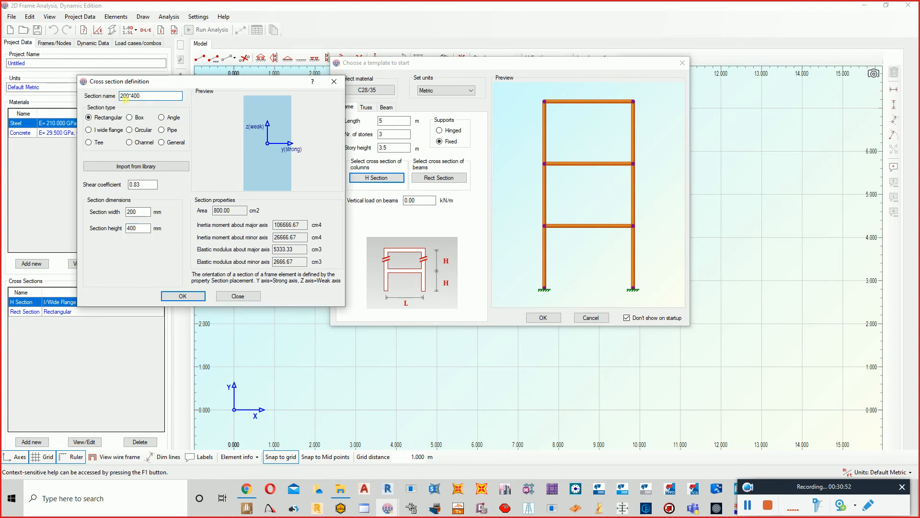
{"action": "type", "text": "C"}
{"action": "left_click", "coordinate": [194, 296]}
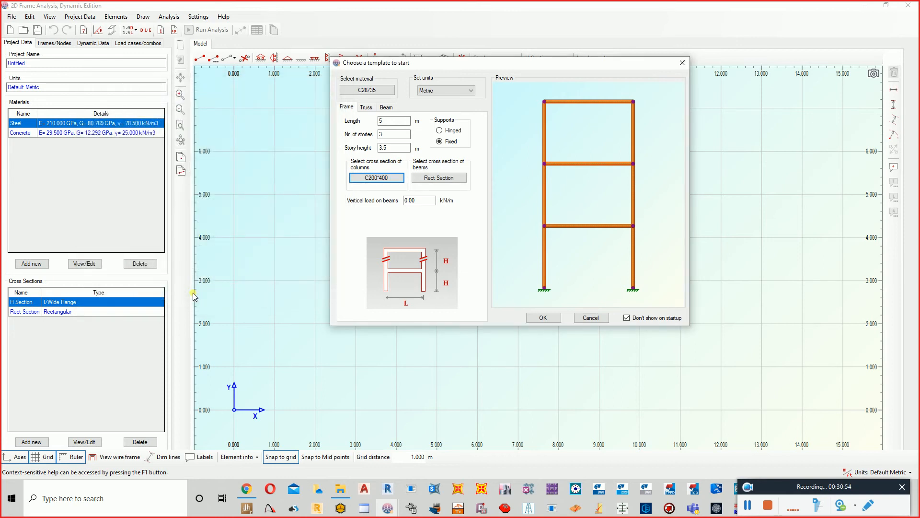
Step: Define the beams' cross section as B200x400 with a 200 mm width and 400 mm height
{"action": "left_click", "coordinate": [430, 181]}
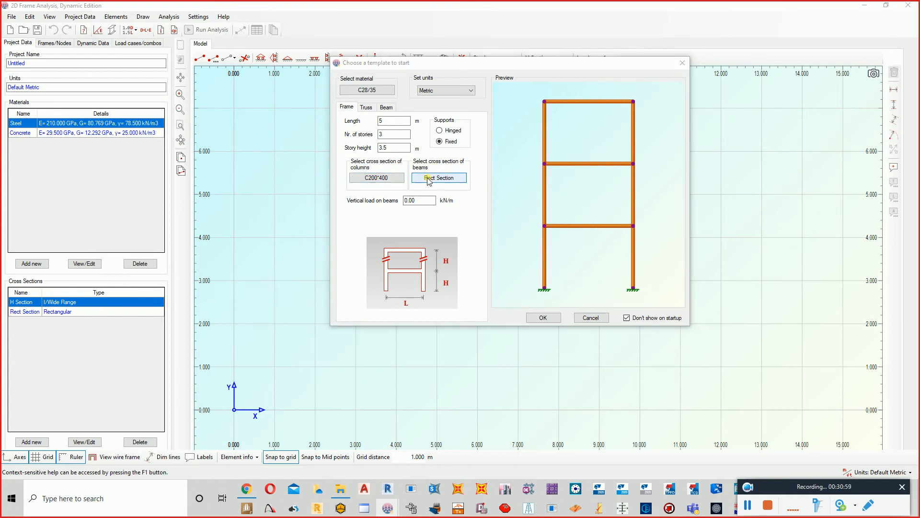
{"action": "left_click", "coordinate": [172, 239]}
{"action": "left_click_drag", "start_coordinate": [173, 240], "coordinate": [109, 231]}
{"action": "type", "text": "200"}
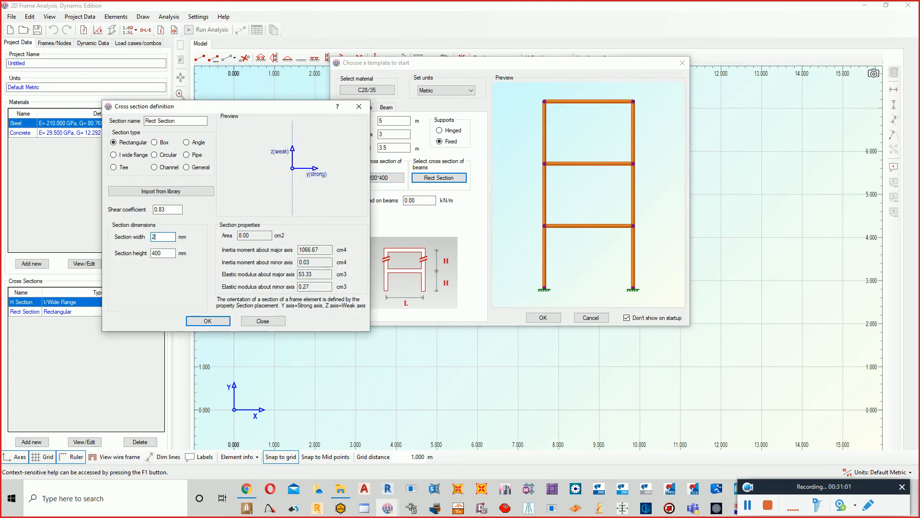
{"action": "key", "text": "Tab"}
{"action": "type", "text": "400"}
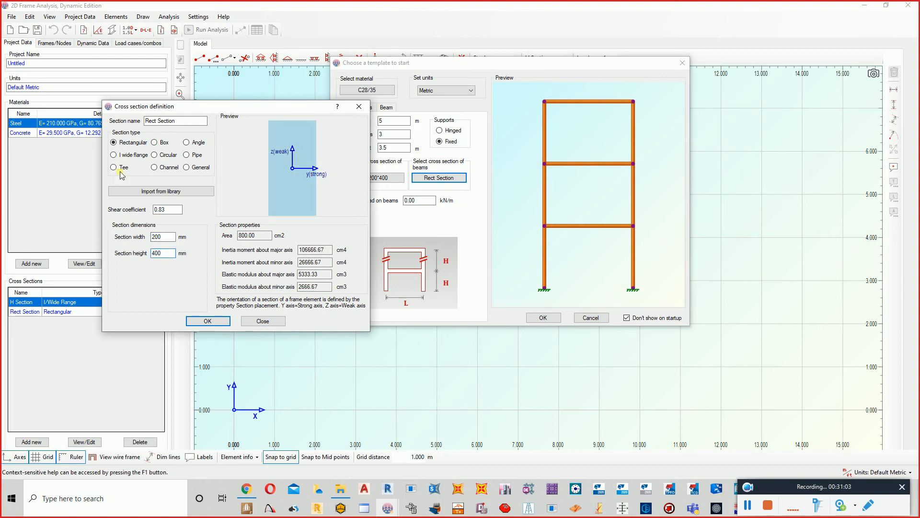
{"action": "left_click_drag", "start_coordinate": [178, 122], "coordinate": [119, 134]}
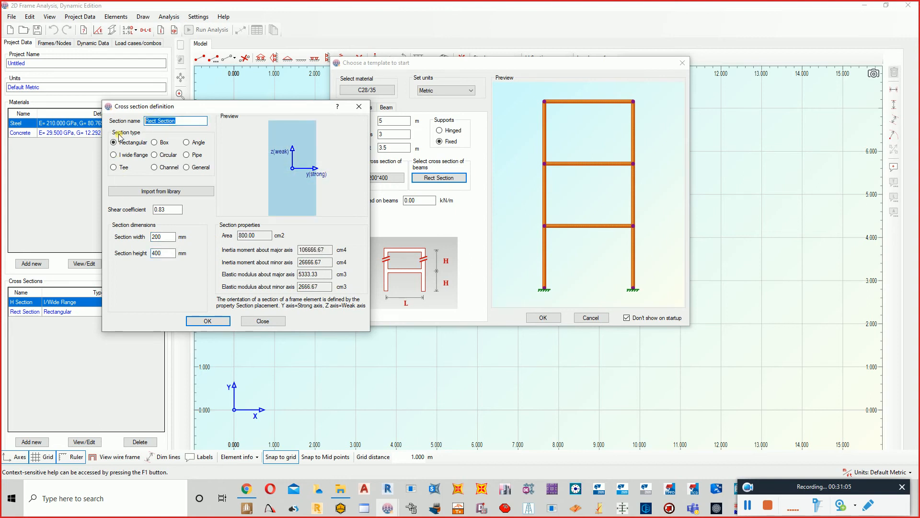
{"action": "type", "text": "B200x400"}
{"action": "left_click", "coordinate": [209, 321]}
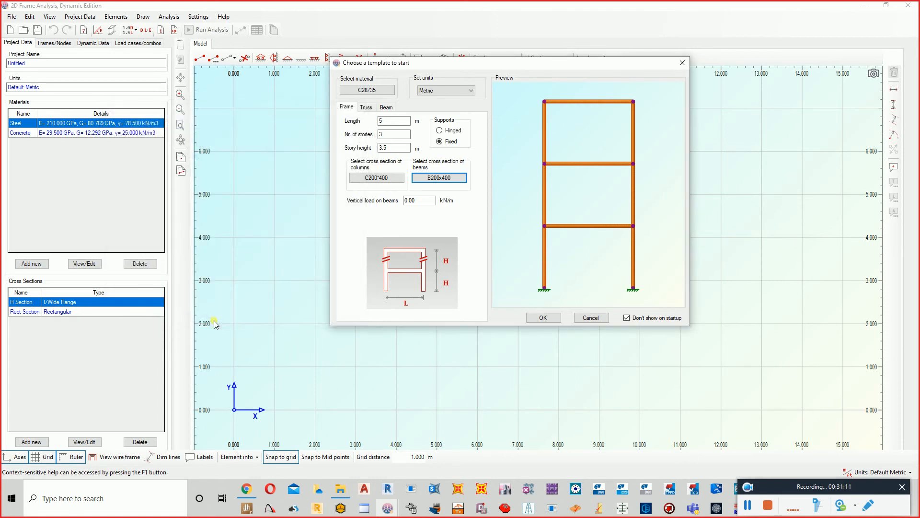
Step: Apply a 15 kN/m vertical load to the beams and generate the frame from the template
{"action": "key", "text": "Tab"}
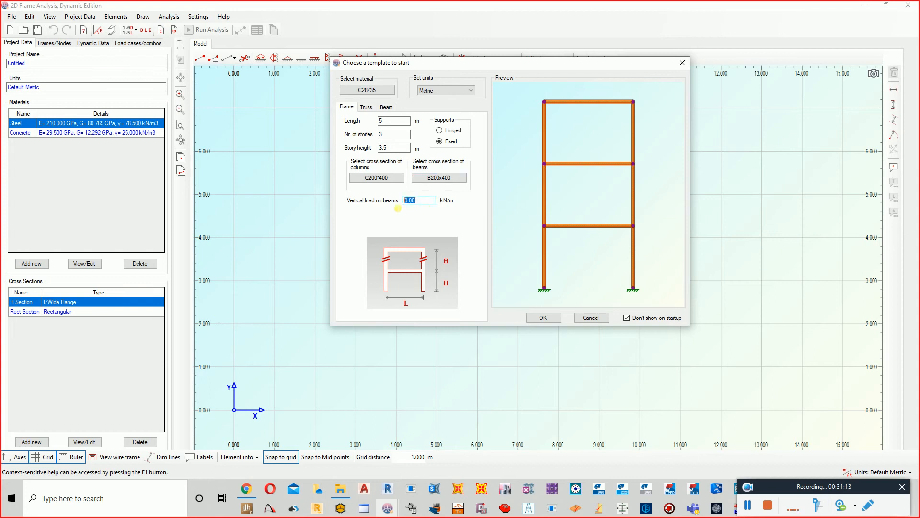
{"action": "type", "text": "15"}
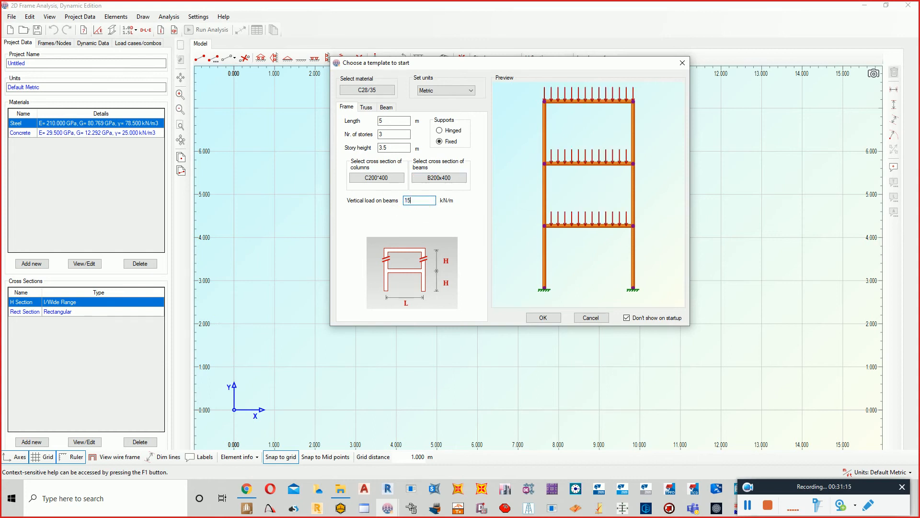
{"action": "left_click", "coordinate": [545, 318]}
{"action": "left_click", "coordinate": [545, 277]}
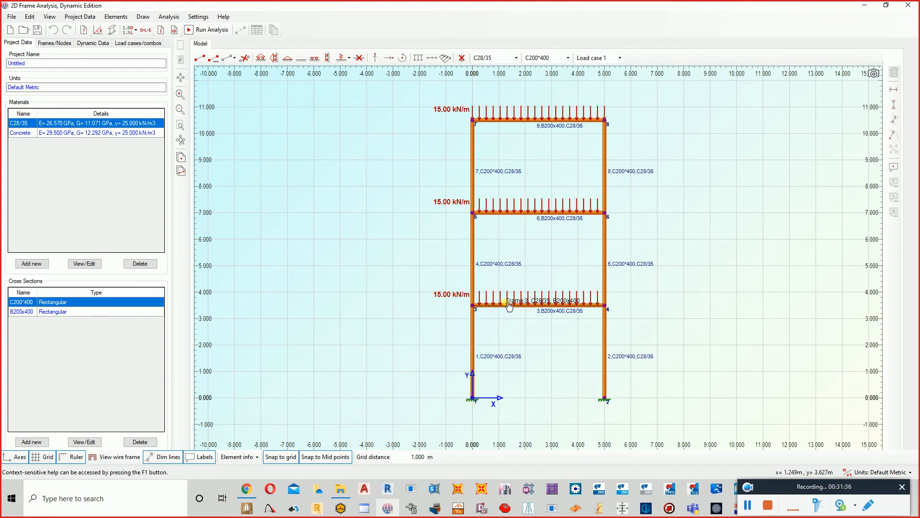
Step: Run the analysis of the frame and display its support reactions
{"action": "left_click", "coordinate": [193, 33]}
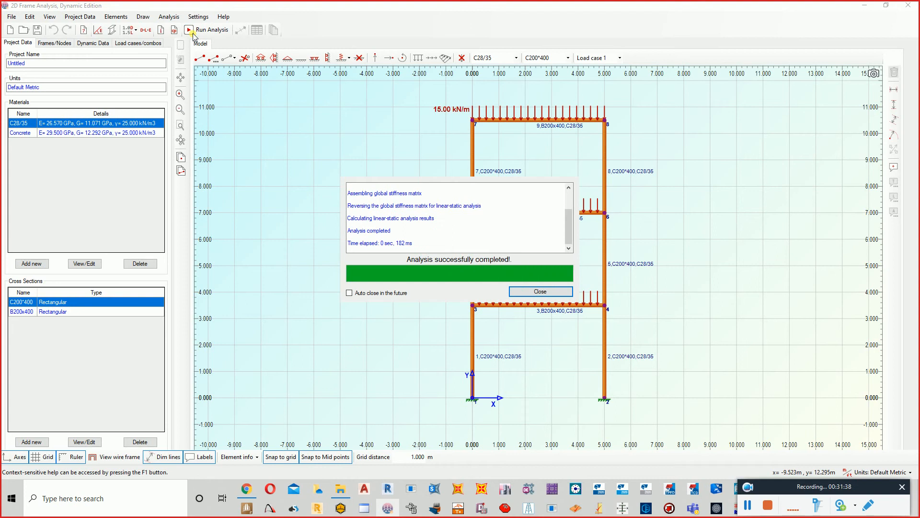
{"action": "left_click", "coordinate": [541, 292]}
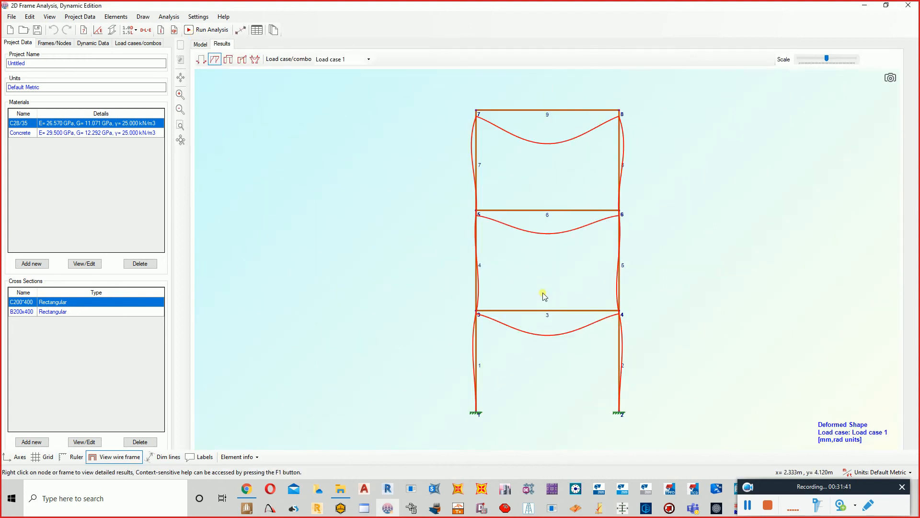
{"action": "left_click", "coordinate": [201, 59]}
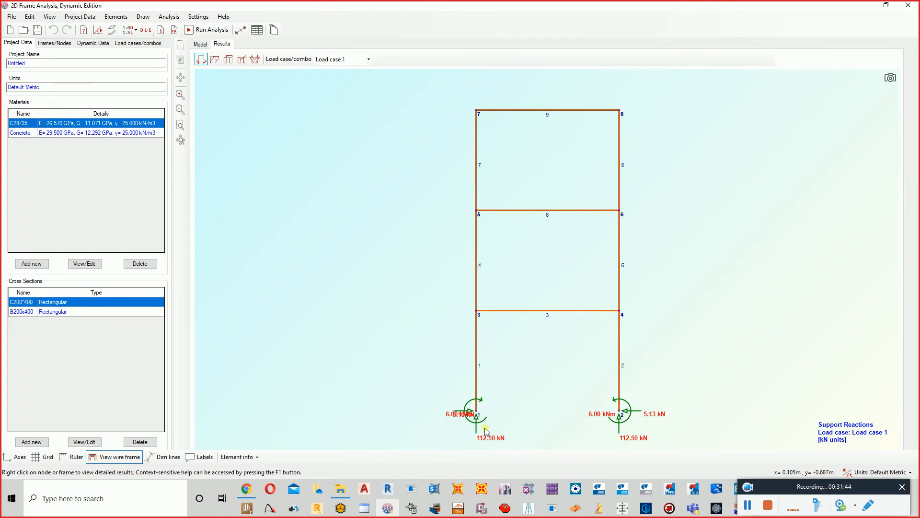
Step: Examine the frame's axial force diagram and its bending moment diagram for Load case 1
{"action": "left_click", "coordinate": [229, 60]}
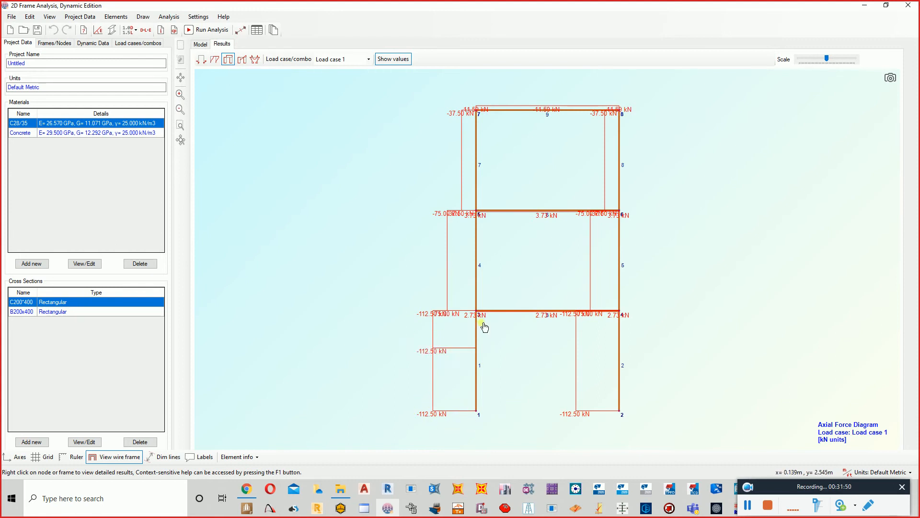
{"action": "scroll", "coordinate": [480, 117], "scroll_direction": "up", "scroll_amount": 1}
{"action": "scroll", "coordinate": [480, 118], "scroll_direction": "down", "scroll_amount": 2}
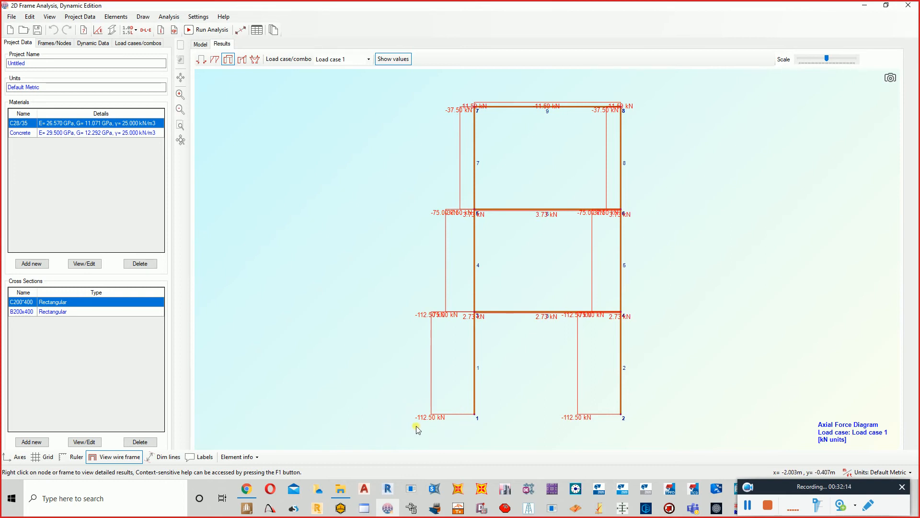
{"action": "left_click", "coordinate": [252, 62]}
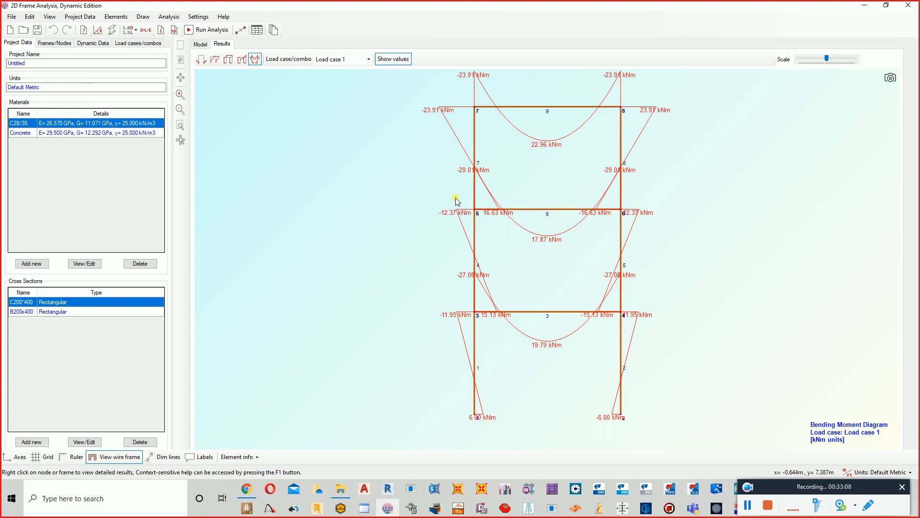
Step: Close 2D Frame Analysis and launch Prokon
{"action": "left_click", "coordinate": [908, 8]}
{"action": "left_click", "coordinate": [473, 276]}
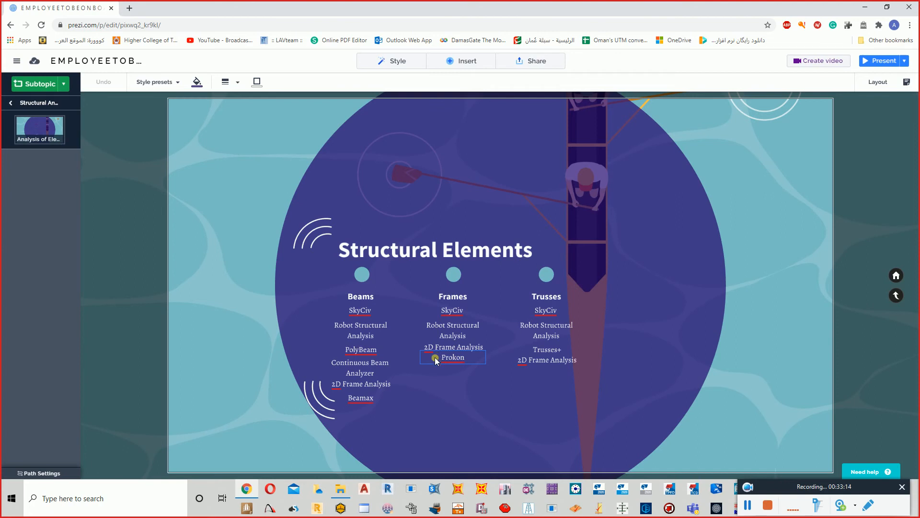
{"action": "left_click", "coordinate": [269, 510]}
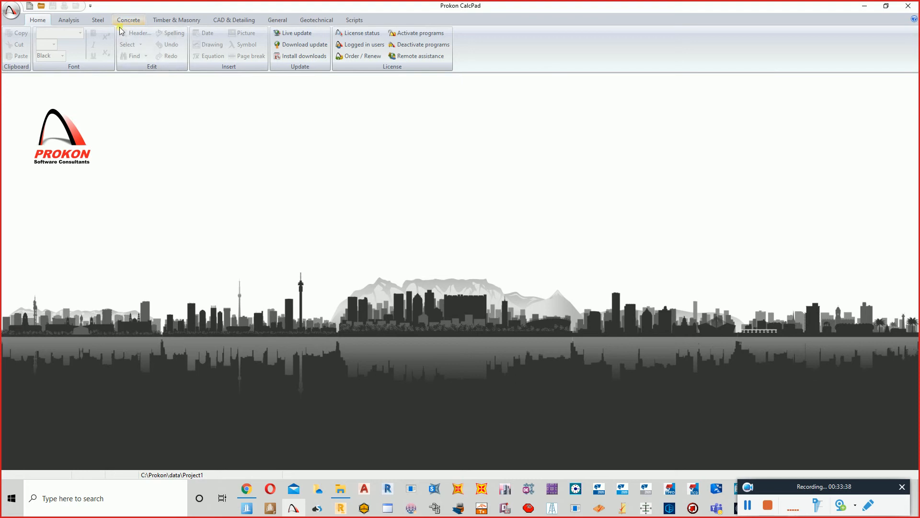
Step: Open Prokon's Frame analysis module and switch its graphics engine to OpenGL mode
{"action": "left_click", "coordinate": [75, 21]}
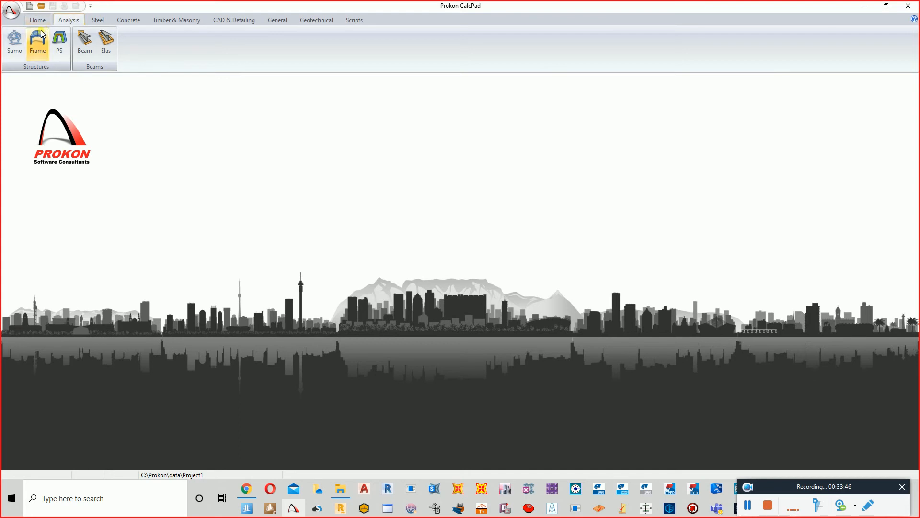
{"action": "left_click", "coordinate": [36, 52]}
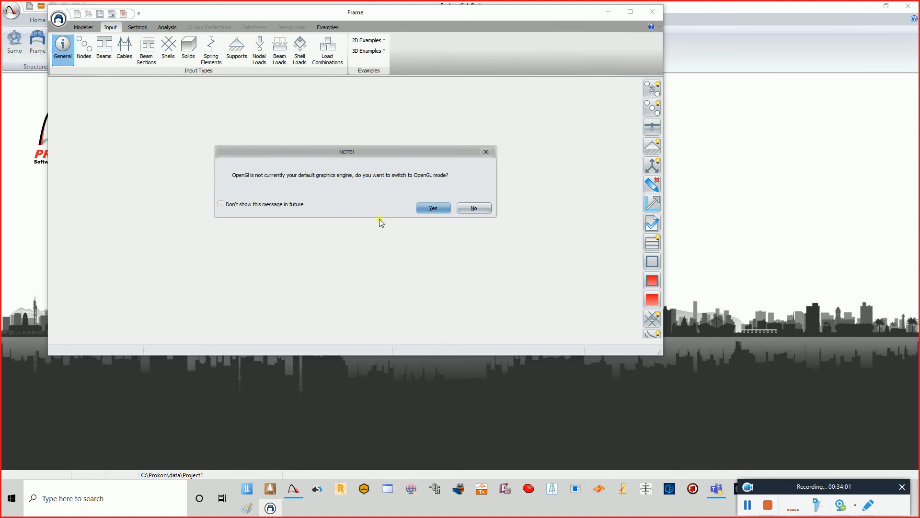
{"action": "left_click", "coordinate": [434, 209]}
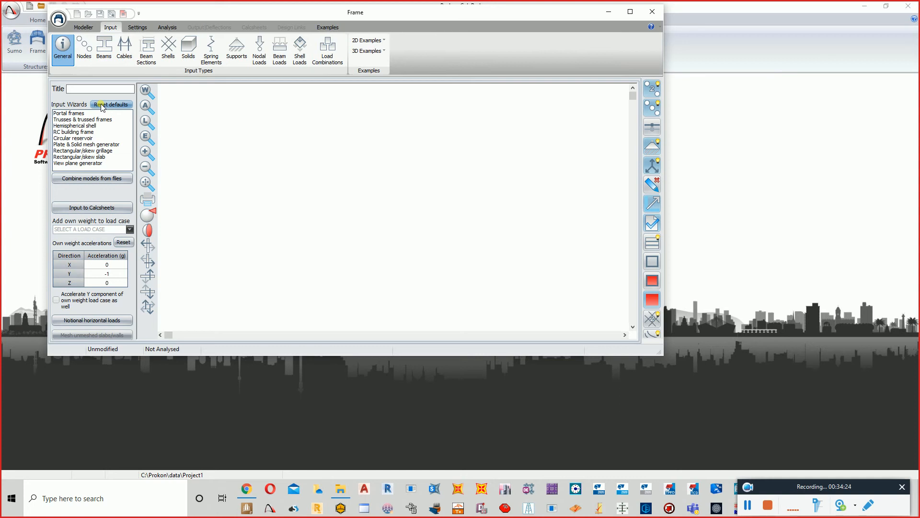
Step: Start the RC building frame wizard and set 5 columns in the X direction and 3 in the Z direction
{"action": "double_click", "coordinate": [82, 133]}
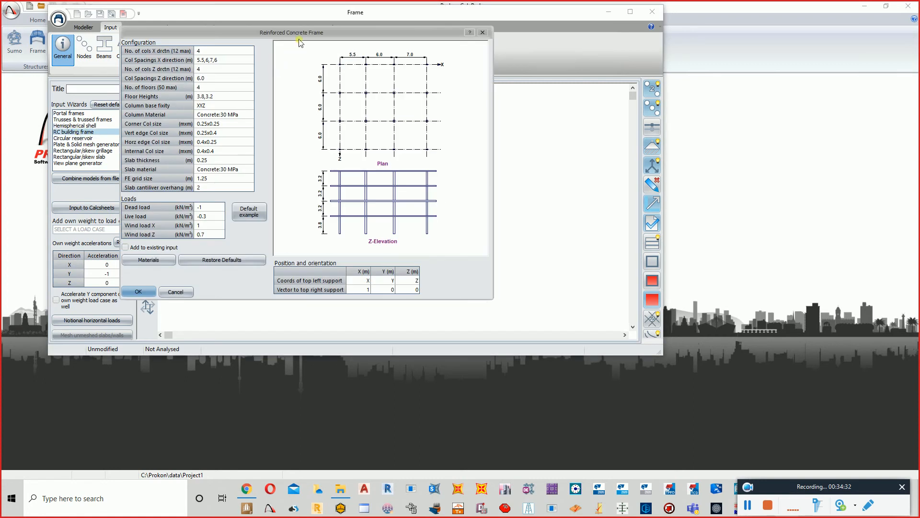
{"action": "mouse_move", "coordinate": [300, 33]}
{"action": "left_mouse_down"}
{"action": "mouse_move", "coordinate": [405, 63]}
{"action": "mouse_move", "coordinate": [399, 54]}
{"action": "left_mouse_up"}
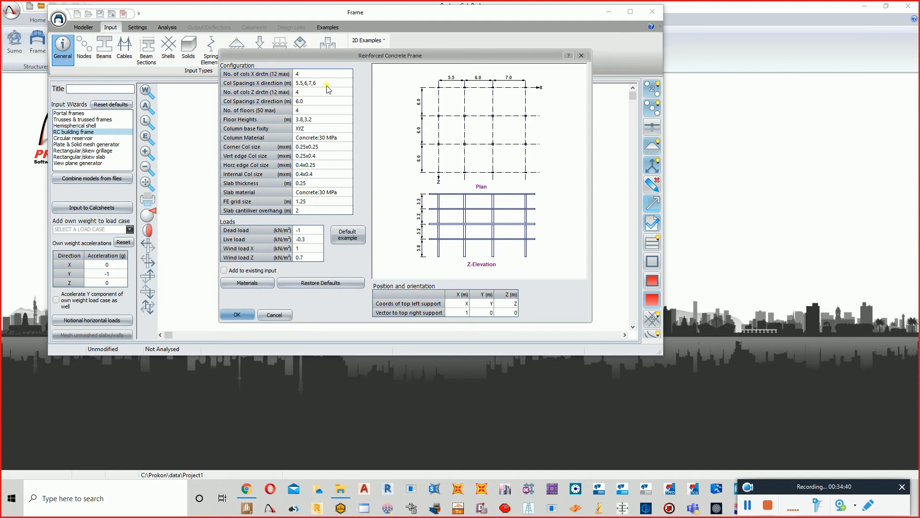
{"action": "left_click", "coordinate": [308, 75]}
{"action": "left_click", "coordinate": [349, 71]}
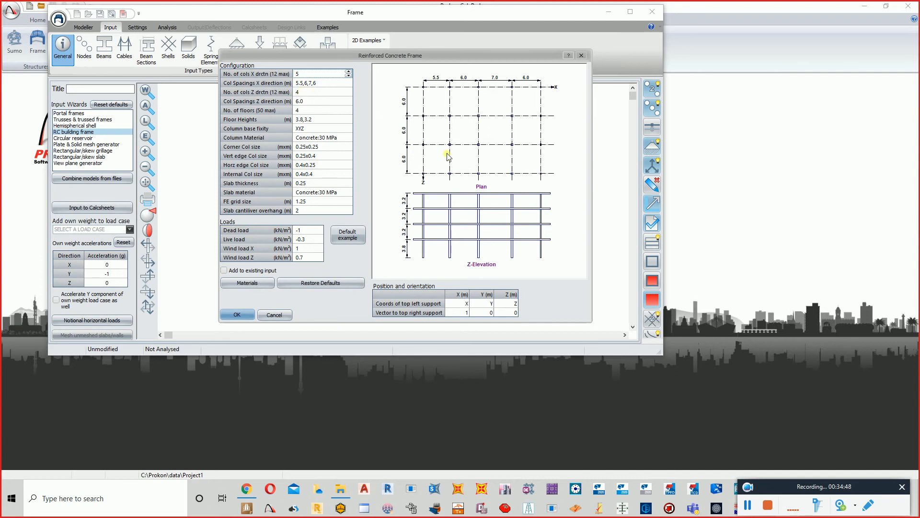
{"action": "left_click", "coordinate": [350, 94]}
{"action": "left_click", "coordinate": [349, 94]}
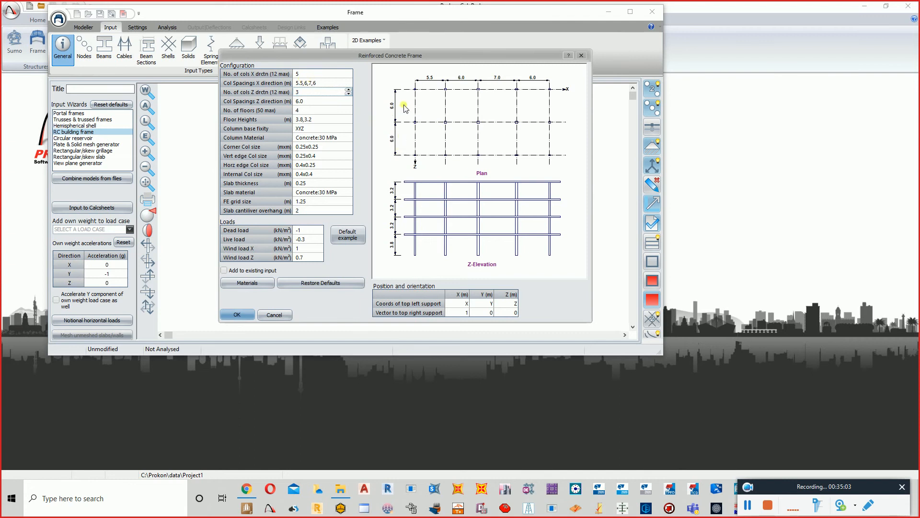
Step: Set the column spacings in the X direction to 5.5,3.5,7 m
{"action": "left_click", "coordinate": [311, 86]}
{"action": "left_click_drag", "start_coordinate": [314, 83], "coordinate": [280, 85]}
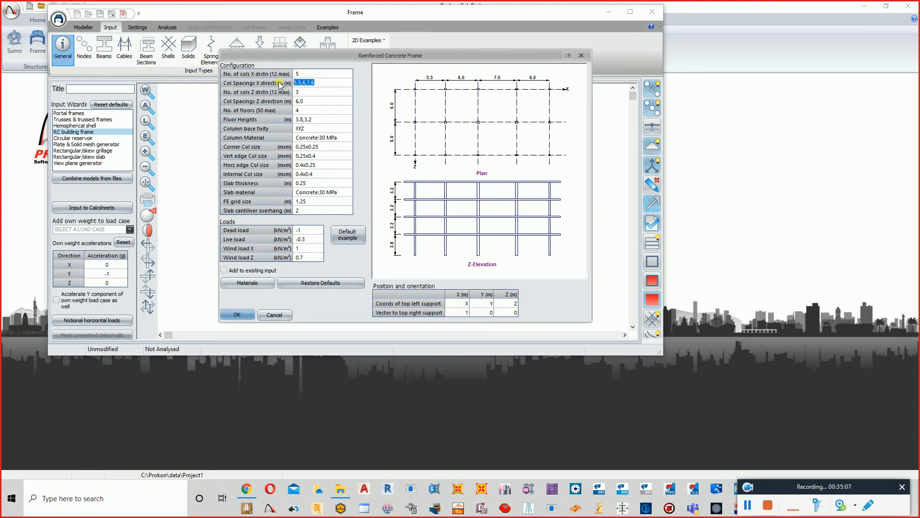
{"action": "type", "text": "5.5"}
{"action": "left_click", "coordinate": [310, 92]}
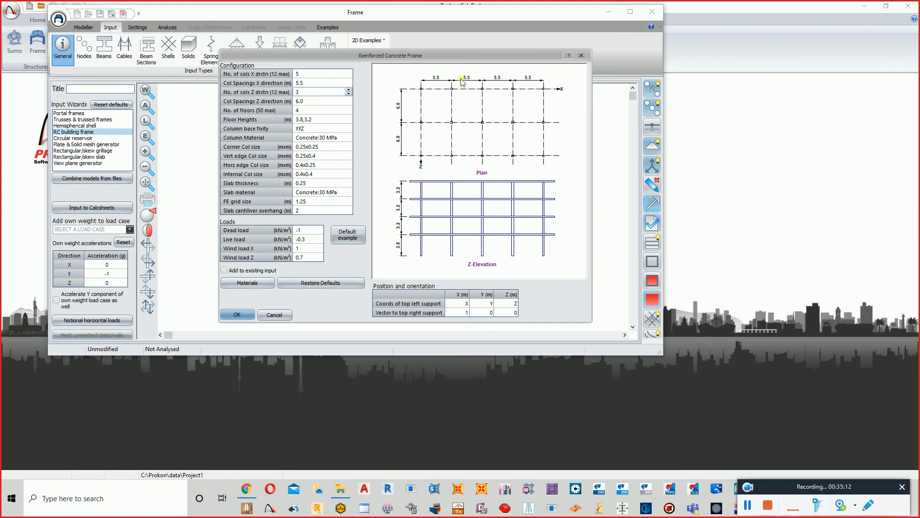
{"action": "left_click", "coordinate": [310, 82]}
{"action": "key", "text": "BackSpace"}
{"action": "left_click", "coordinate": [311, 93]}
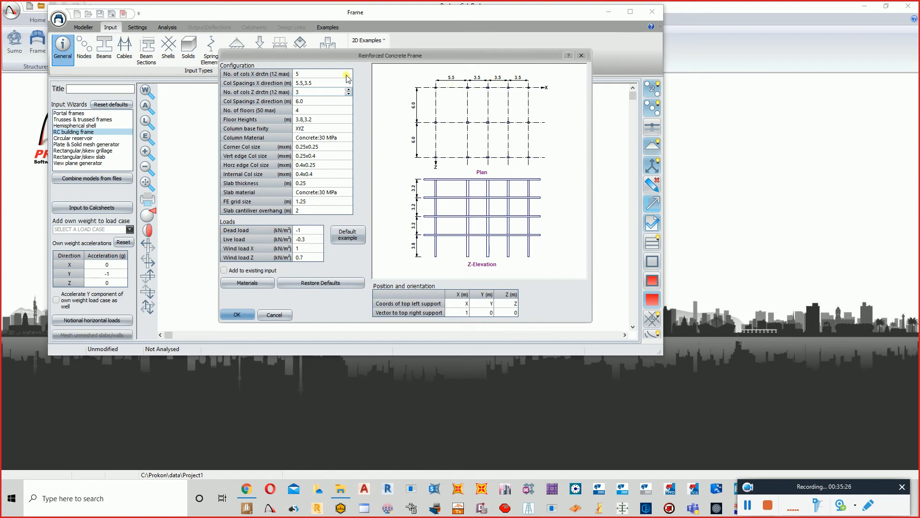
{"action": "left_click", "coordinate": [330, 84]}
{"action": "left_click", "coordinate": [330, 84]}
{"action": "left_click", "coordinate": [326, 93]}
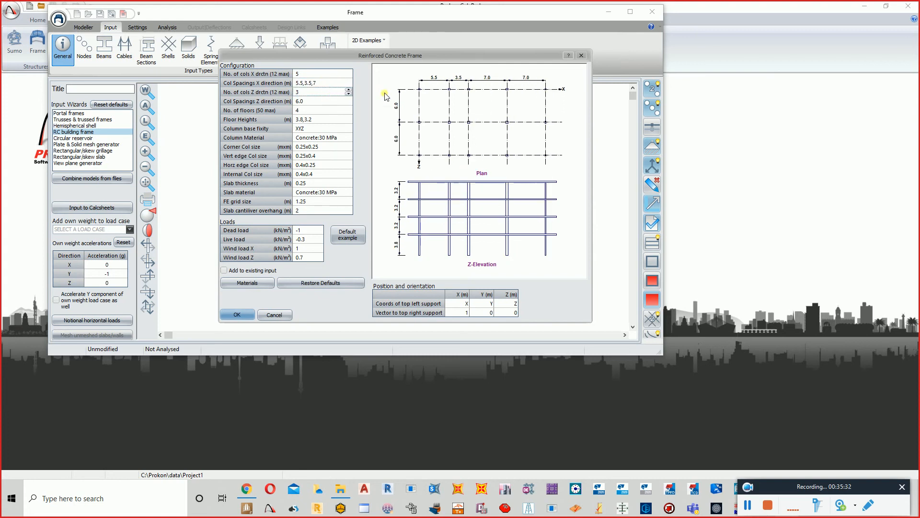
Step: Set the column spacings in the Z direction to 6.0,5 m
{"action": "left_click", "coordinate": [331, 104]}
{"action": "left_click", "coordinate": [331, 105]}
{"action": "left_click", "coordinate": [322, 114]}
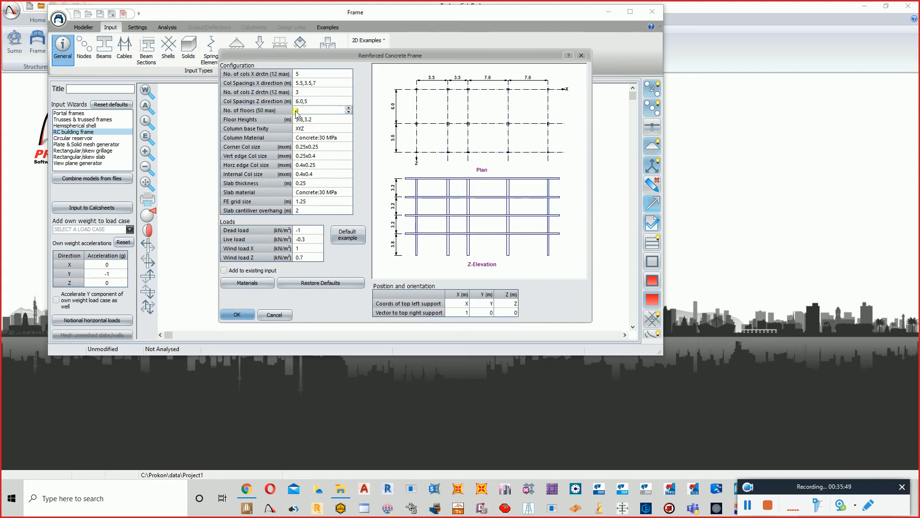
Step: Try different numbers of floors for the concrete frame and set the number to 2
{"action": "left_click", "coordinate": [349, 112]}
{"action": "left_click", "coordinate": [349, 112]}
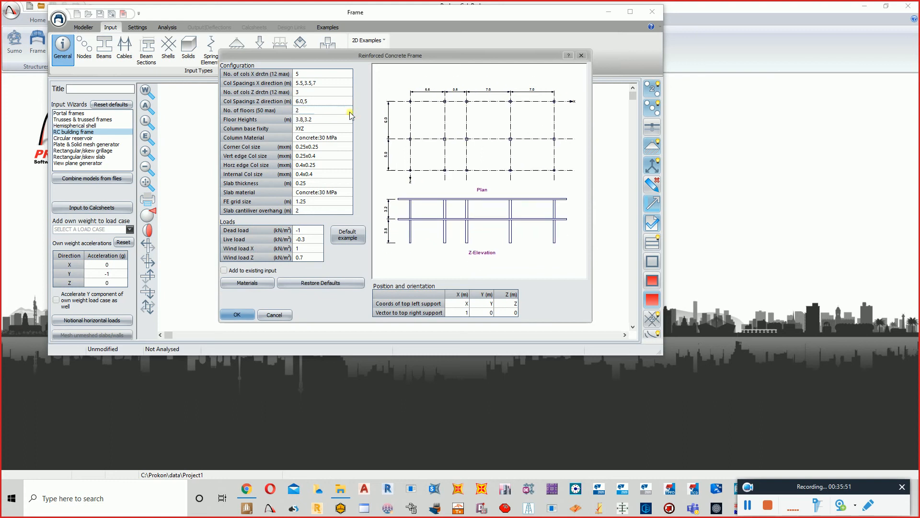
{"action": "left_click", "coordinate": [349, 112]}
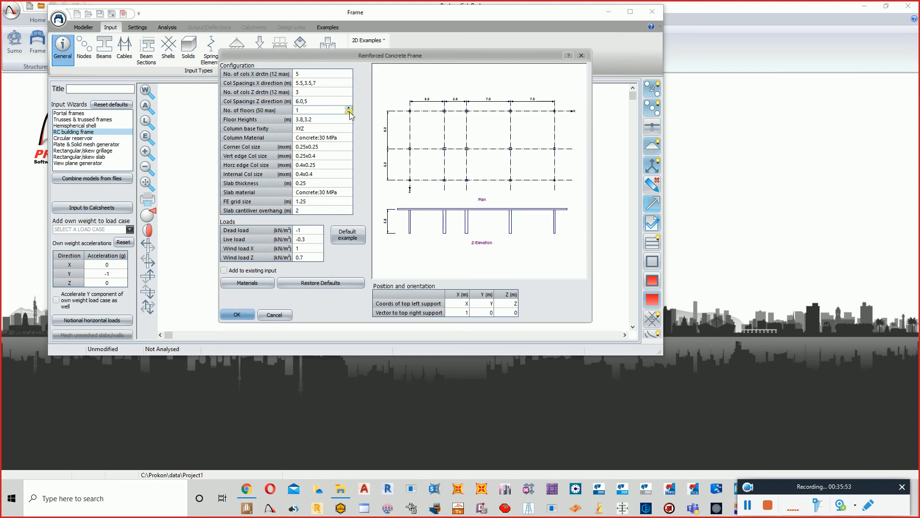
{"action": "left_click", "coordinate": [348, 109]}
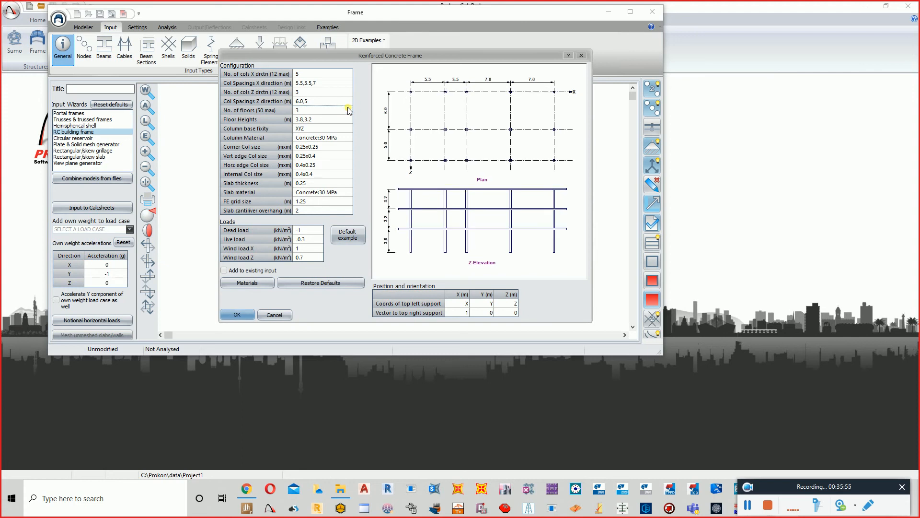
{"action": "left_click", "coordinate": [348, 109]}
{"action": "left_click", "coordinate": [349, 109]}
{"action": "left_click", "coordinate": [349, 109]}
{"action": "left_click", "coordinate": [348, 108]}
{"action": "left_click", "coordinate": [349, 108]}
{"action": "left_click", "coordinate": [349, 112]}
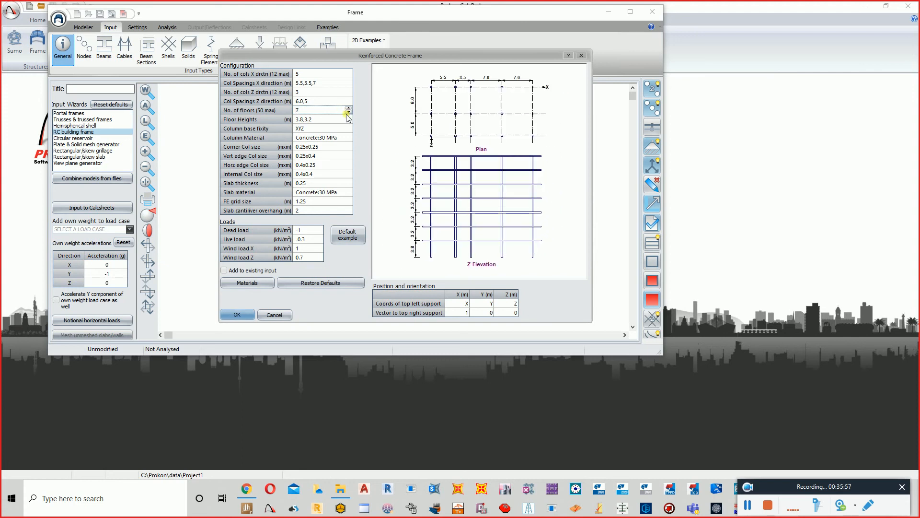
{"action": "left_click", "coordinate": [349, 112]}
{"action": "left_click", "coordinate": [349, 112]}
{"action": "left_click", "coordinate": [349, 112]}
{"action": "left_click", "coordinate": [349, 113]}
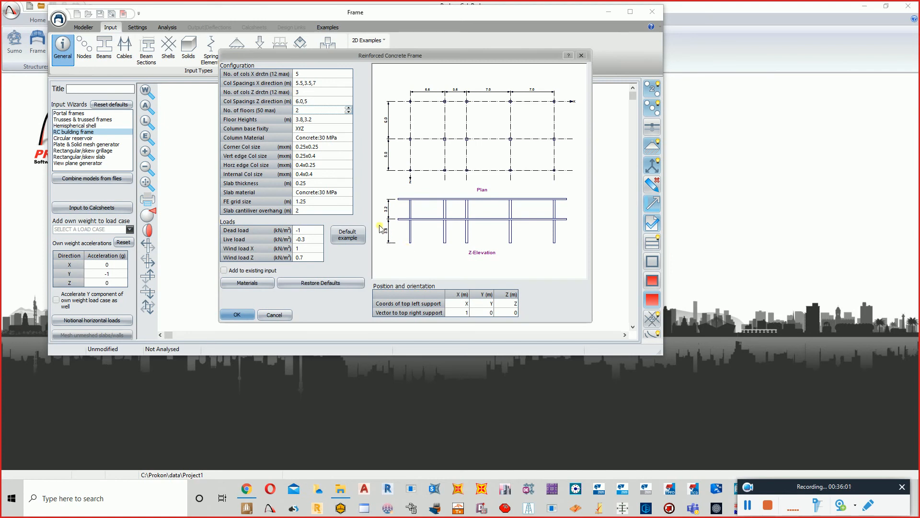
Step: Set the floor heights to 4,3.5 m and check them in the elevation preview
{"action": "left_click", "coordinate": [320, 120]}
{"action": "left_click_drag", "start_coordinate": [320, 124], "coordinate": [287, 123]}
{"action": "type", "text": "4,3.5"}
{"action": "left_click", "coordinate": [311, 111]}
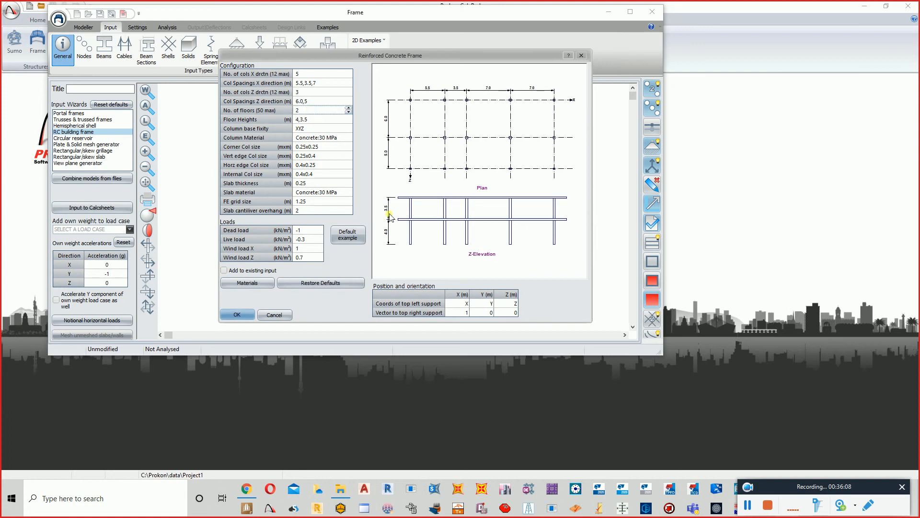
{"action": "scroll", "coordinate": [390, 218], "scroll_direction": "up", "scroll_amount": 2}
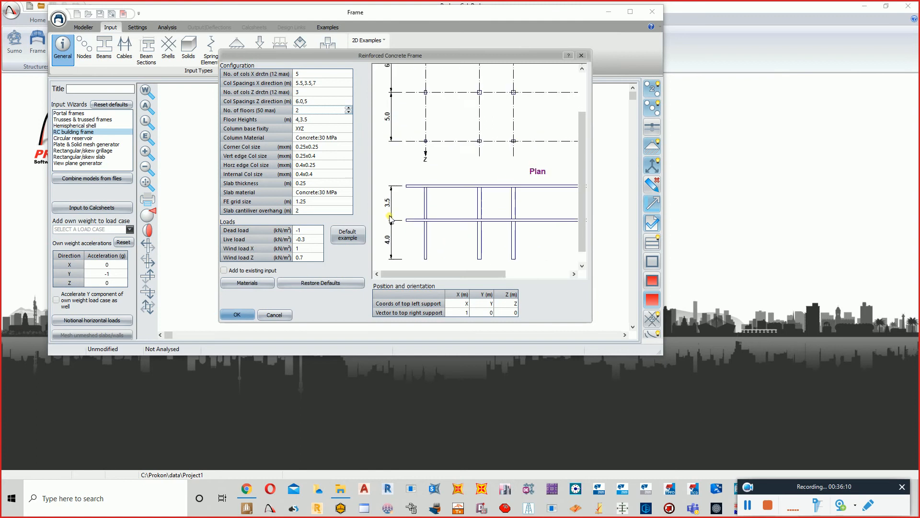
Step: Set the number of floors to 4 and check the added storeys in the elevation preview
{"action": "scroll", "coordinate": [391, 218], "scroll_direction": "down", "scroll_amount": 2}
{"action": "left_click", "coordinate": [349, 109]}
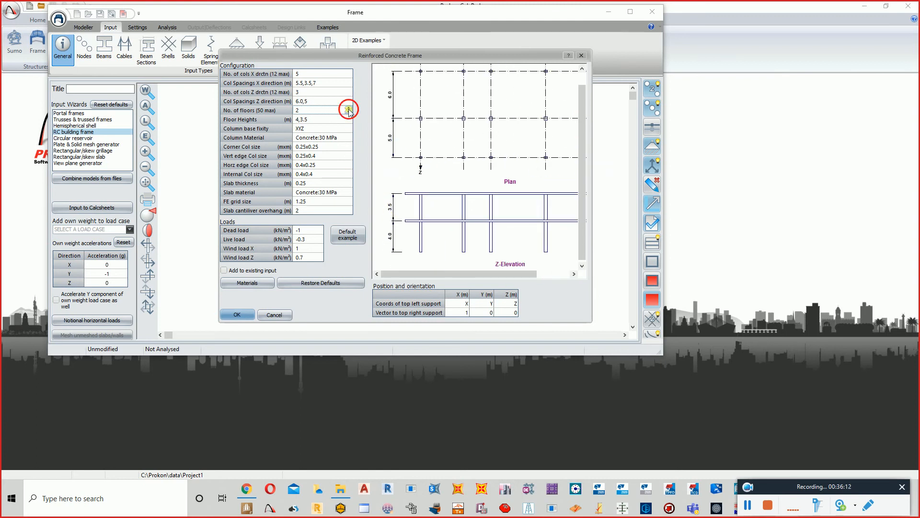
{"action": "left_click", "coordinate": [349, 109]}
{"action": "scroll", "coordinate": [414, 233], "scroll_direction": "up", "scroll_amount": 2}
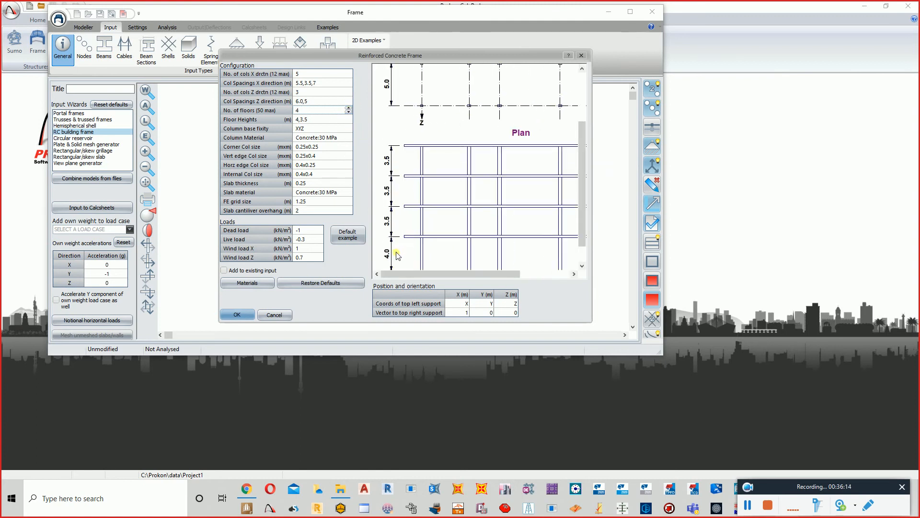
{"action": "scroll", "coordinate": [391, 166], "scroll_direction": "down", "scroll_amount": 3}
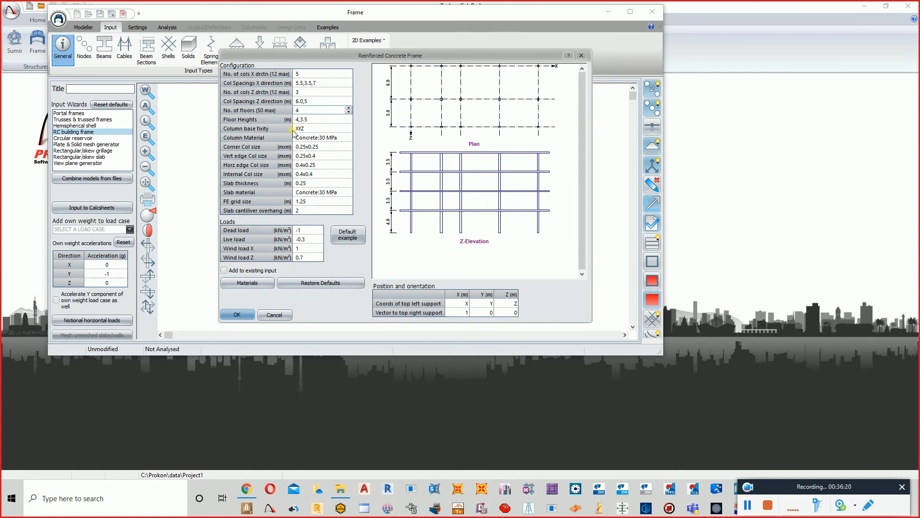
Step: Set the column material to Concrete:40 MPa
{"action": "left_click", "coordinate": [342, 139]}
{"action": "left_click", "coordinate": [348, 138]}
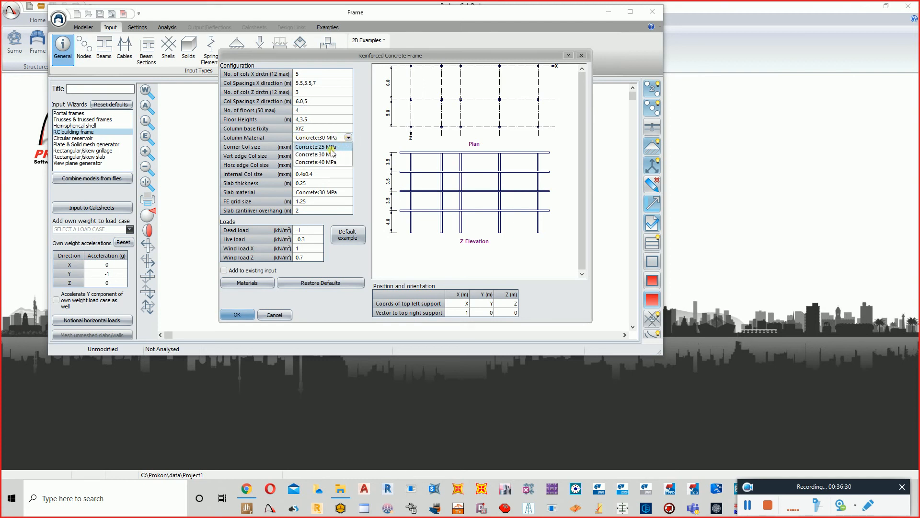
{"action": "left_click", "coordinate": [331, 162]}
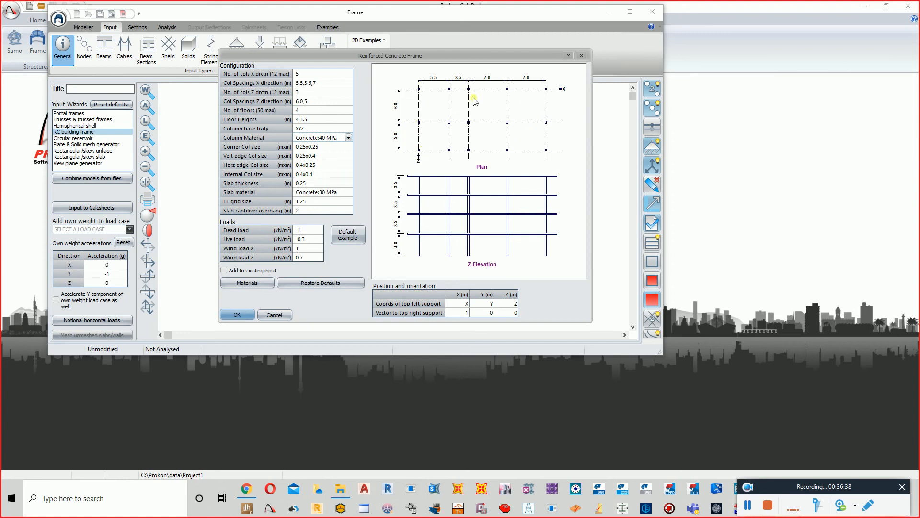
Step: Set the corner column size to 0.4x0.4 m
{"action": "left_click", "coordinate": [326, 146]}
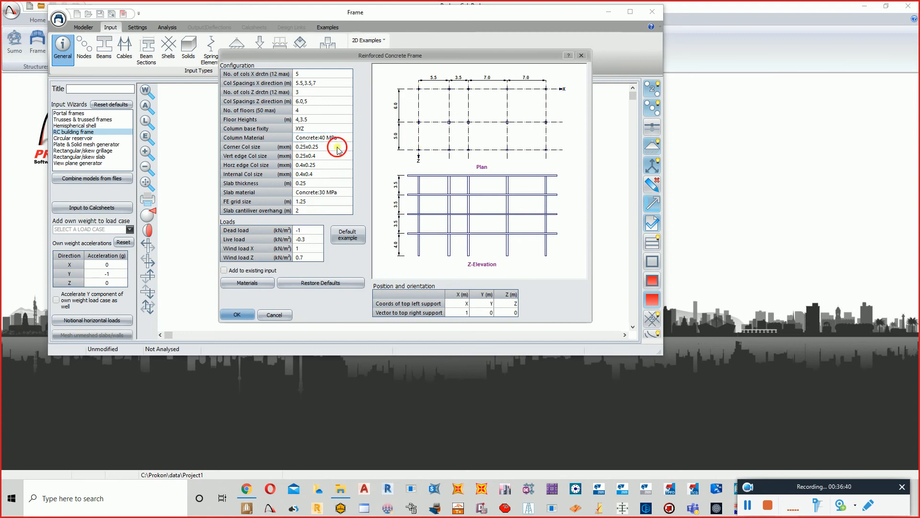
{"action": "left_click", "coordinate": [345, 150]}
{"action": "type", "text": "4"}
{"action": "left_click_drag", "start_coordinate": [317, 148], "coordinate": [310, 148]}
{"action": "left_click", "coordinate": [321, 157]}
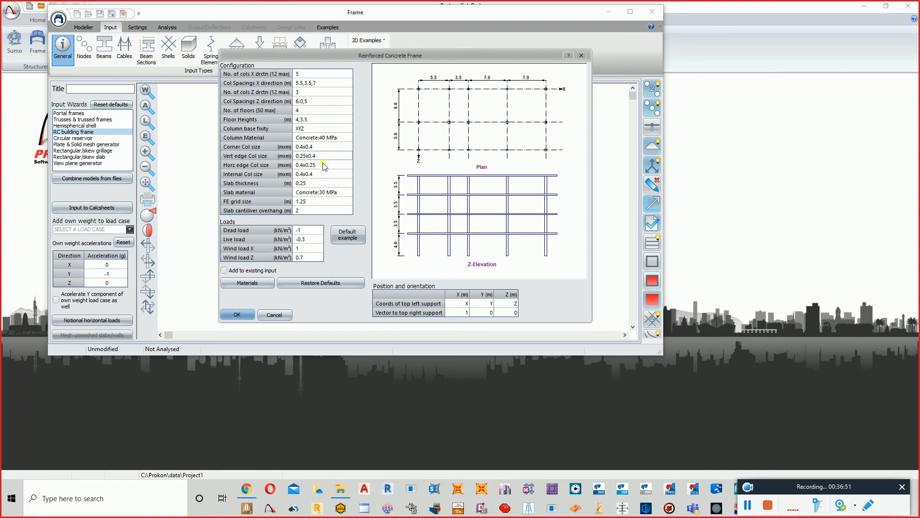
Step: Set the slab thickness to 0.3 m and the slab material to Concrete:40 MPa
{"action": "left_click", "coordinate": [298, 184]}
{"action": "left_click", "coordinate": [348, 194]}
{"action": "left_click", "coordinate": [348, 192]}
{"action": "left_click", "coordinate": [329, 214]}
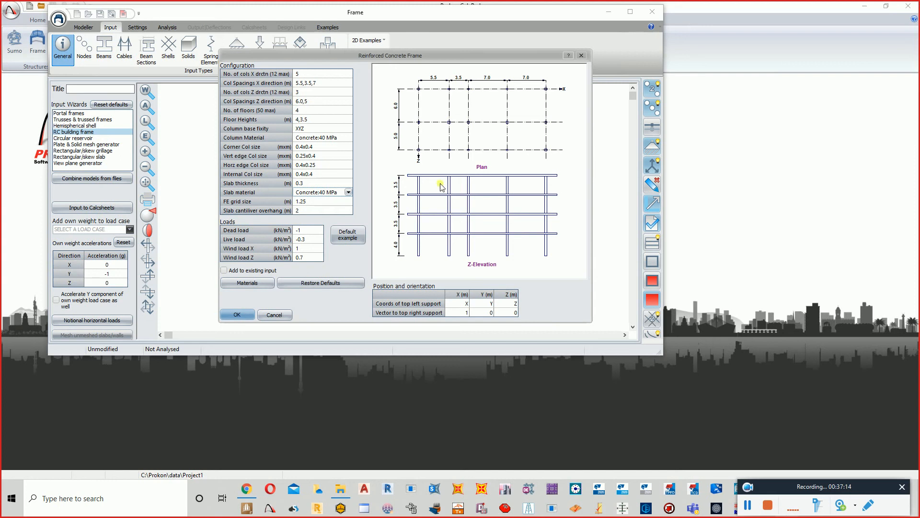
Step: Try a slab cantilever overhang of 0 m, and set the overhang to 1 m
{"action": "left_click", "coordinate": [303, 211]}
{"action": "left_click", "coordinate": [309, 210]}
{"action": "type", "text": "0"}
{"action": "left_click", "coordinate": [316, 202]}
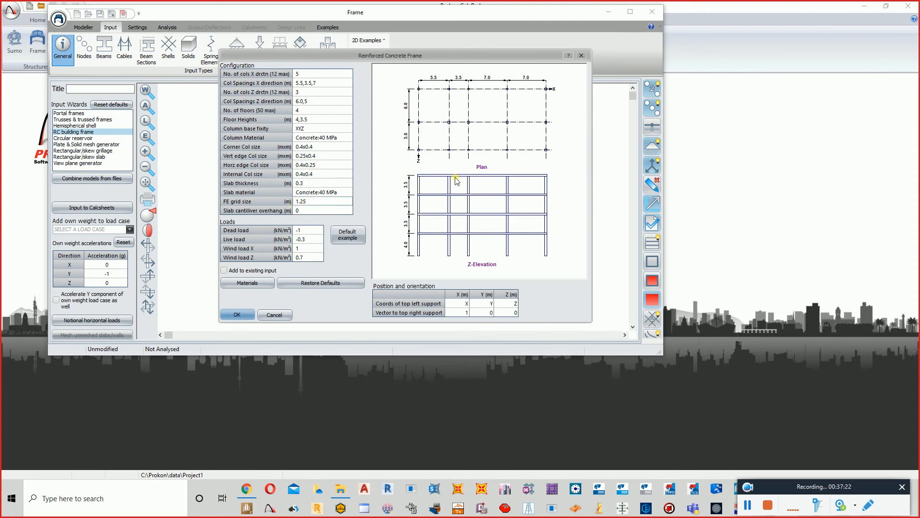
{"action": "left_click", "coordinate": [288, 210]}
{"action": "type", "text": "1"}
{"action": "left_click", "coordinate": [316, 203]}
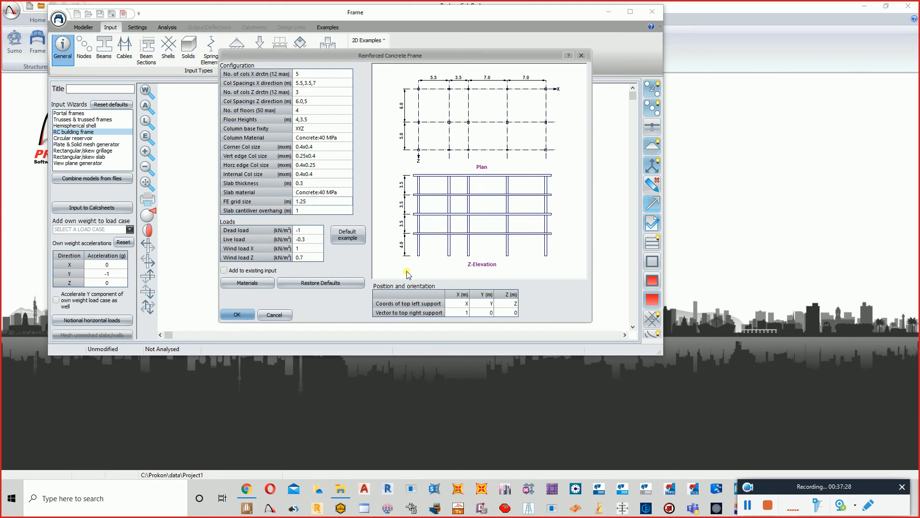
Step: Set the dead load to -5 kN/m² and the live load to -3 kN/m²
{"action": "left_click", "coordinate": [310, 232]}
{"action": "double_click", "coordinate": [309, 233]}
{"action": "type", "text": "5"}
{"action": "left_click", "coordinate": [308, 239]}
{"action": "left_click", "coordinate": [306, 239]}
{"action": "type", "text": "3"}
Step: Clear the wind loads in X and Z and generate the reinforced concrete building frame
{"action": "left_click", "coordinate": [293, 247]}
{"action": "key", "text": "Delete"}
{"action": "left_click", "coordinate": [310, 262]}
{"action": "left_click_drag", "start_coordinate": [311, 261], "coordinate": [280, 259]}
{"action": "key", "text": "Delete"}
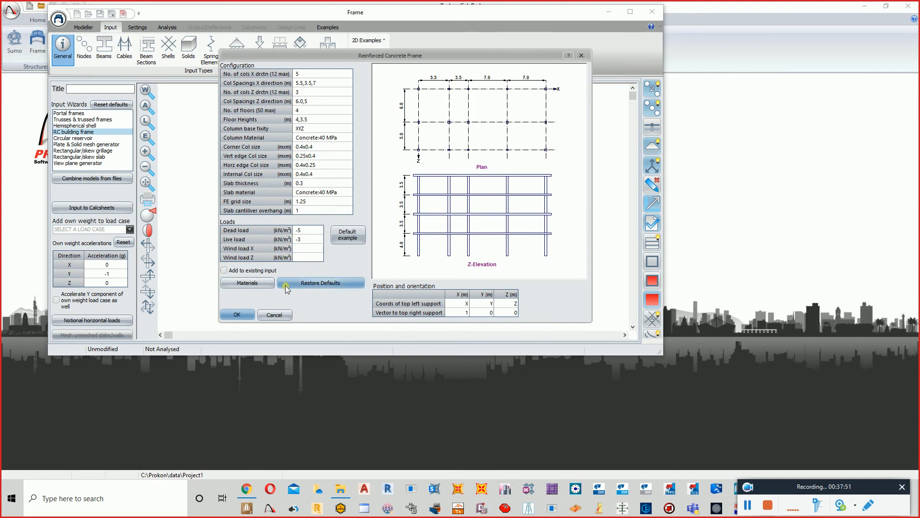
{"action": "left_click", "coordinate": [247, 315]}
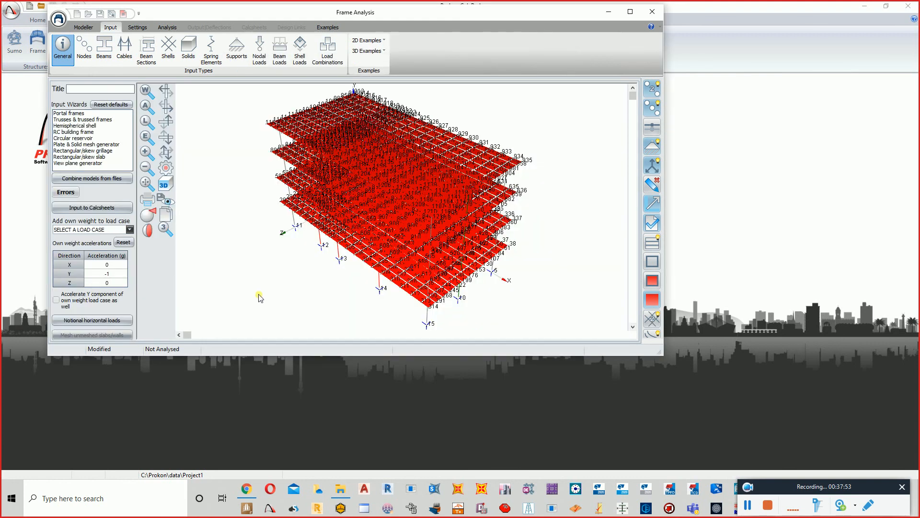
Step: Hide the node numbers and show the building frame in full 3D rendering
{"action": "left_click", "coordinate": [655, 95]}
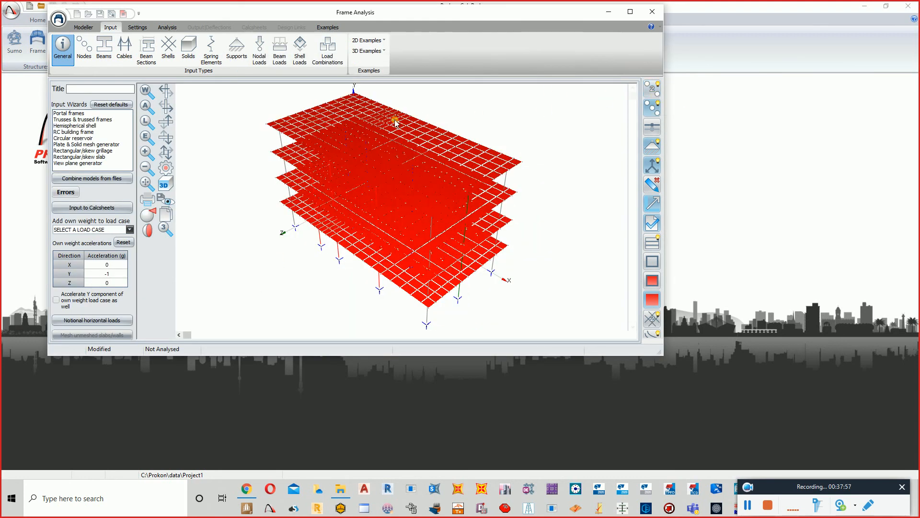
{"action": "left_click", "coordinate": [174, 192]}
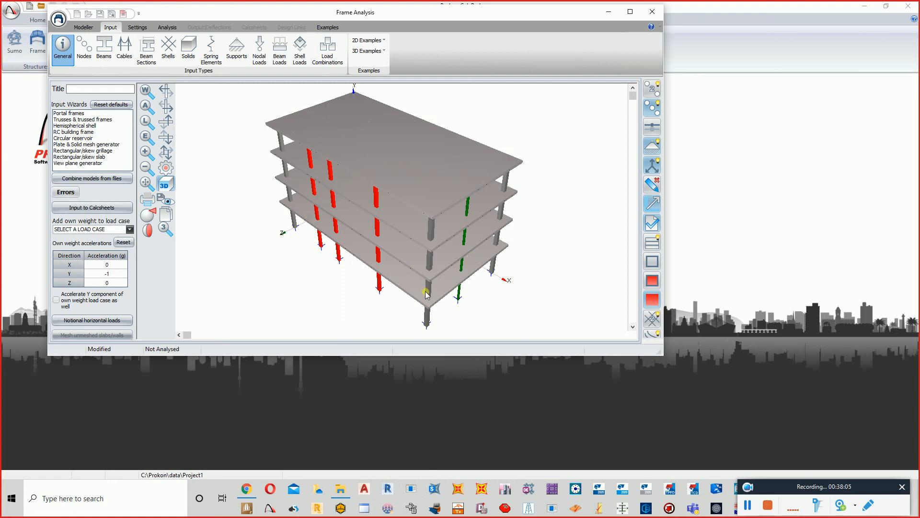
Step: Run the linear analysis of the building frame and turn off full 3D rendering
{"action": "left_click", "coordinate": [164, 29]}
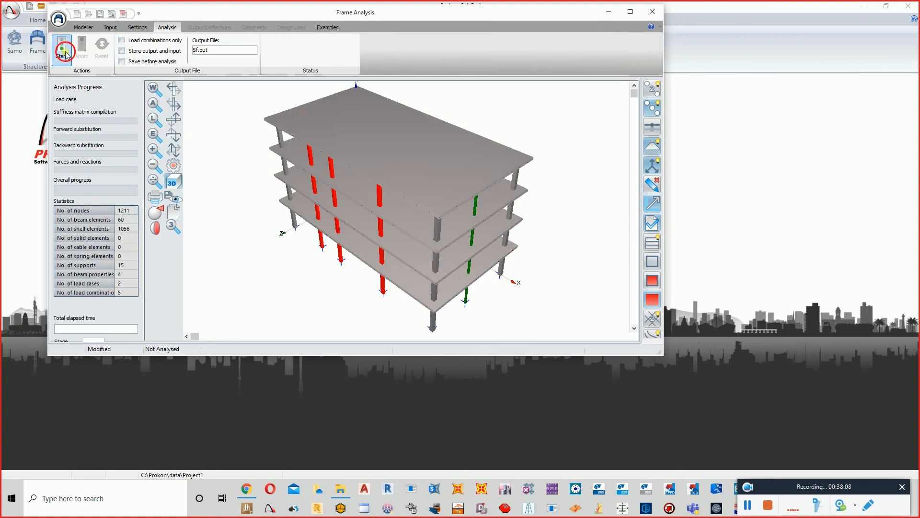
{"action": "left_click", "coordinate": [61, 45]}
{"action": "left_click", "coordinate": [432, 259]}
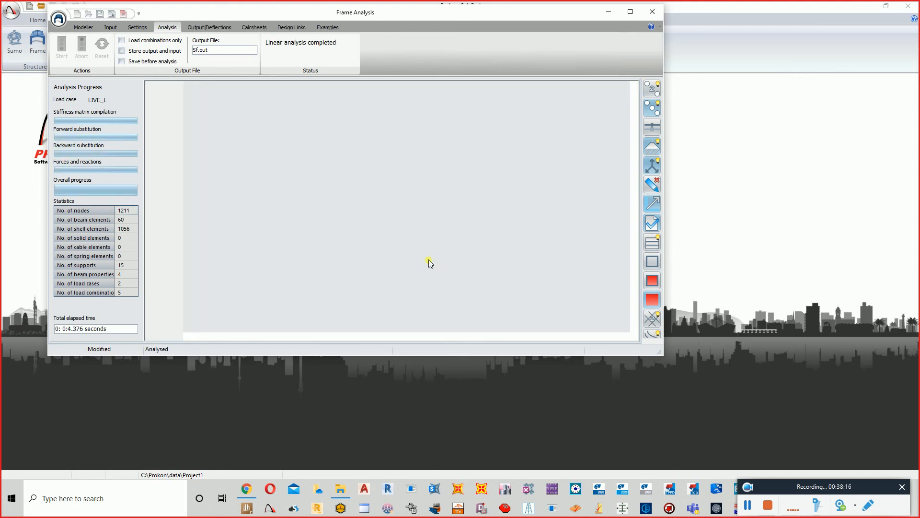
{"action": "left_click", "coordinate": [173, 182]}
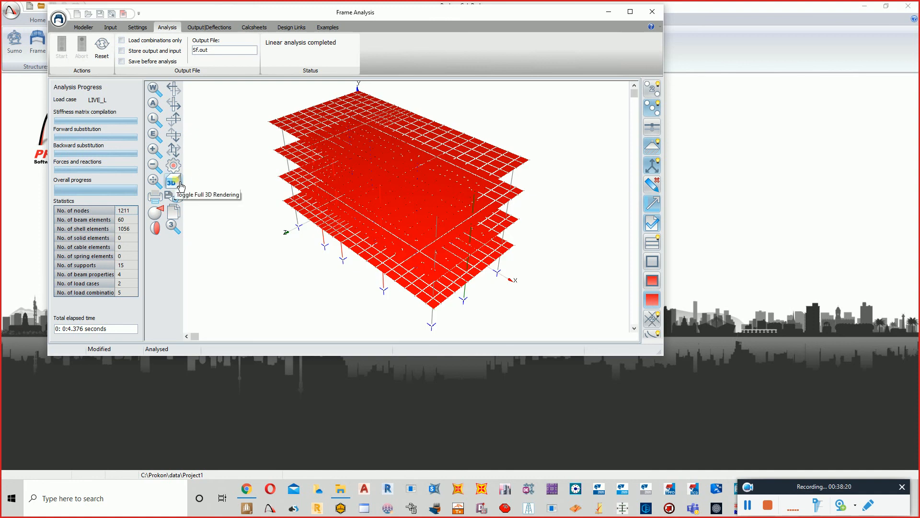
Step: Display the beam forces output and examine the axial forces in the columns for load case DEAD_L
{"action": "left_click", "coordinate": [215, 28]}
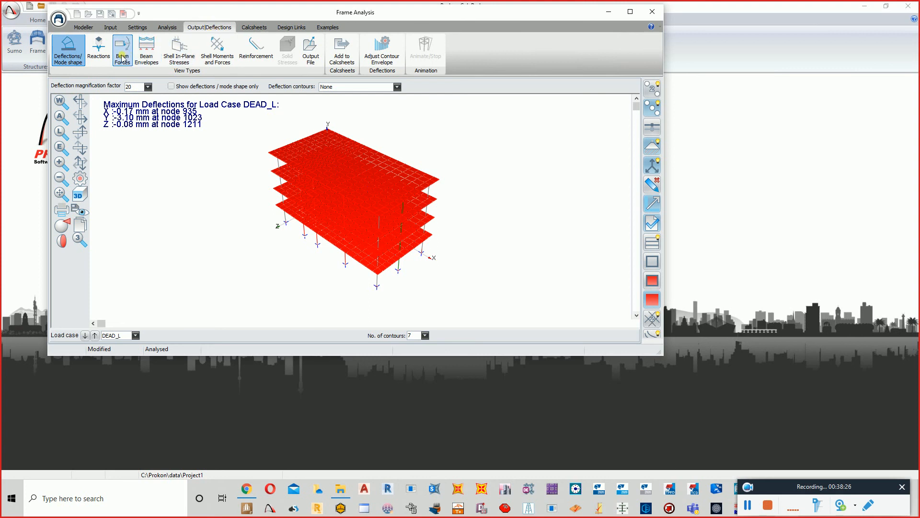
{"action": "left_click", "coordinate": [123, 58]}
{"action": "scroll", "coordinate": [307, 216], "scroll_direction": "up", "scroll_amount": 3}
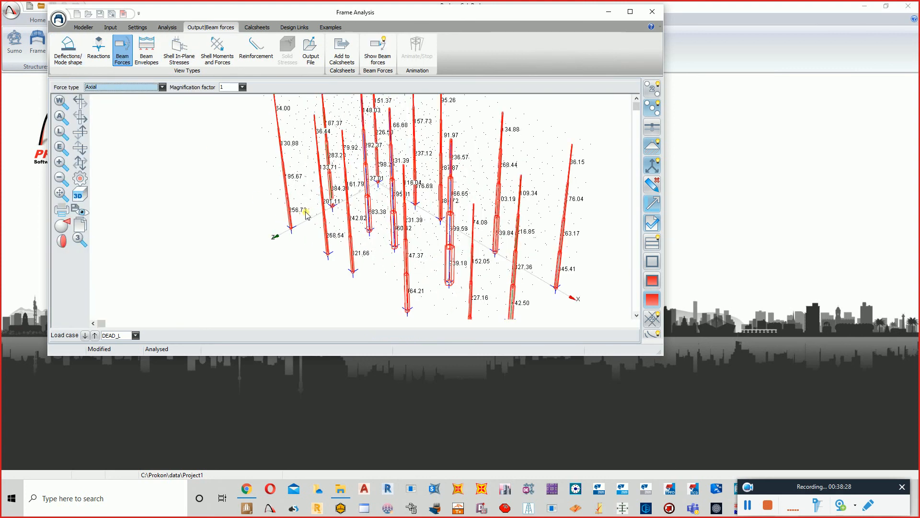
{"action": "scroll", "coordinate": [307, 216], "scroll_direction": "up", "scroll_amount": 2}
{"action": "scroll", "coordinate": [355, 266], "scroll_direction": "up", "scroll_amount": 2}
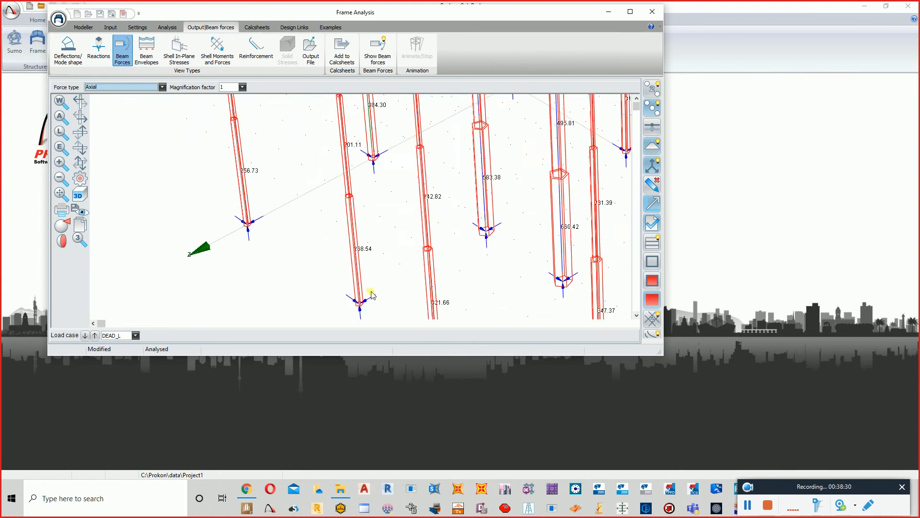
{"action": "scroll", "coordinate": [371, 294], "scroll_direction": "down", "scroll_amount": 5}
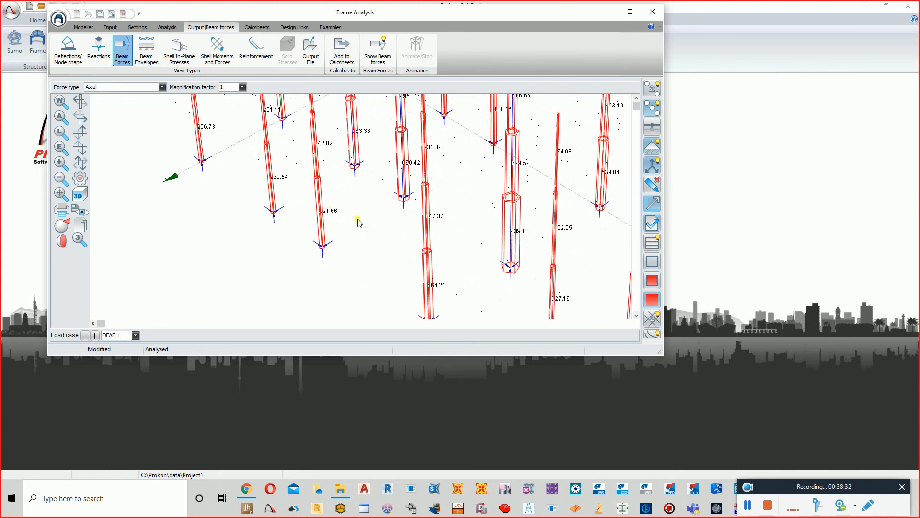
{"action": "scroll", "coordinate": [358, 222], "scroll_direction": "down", "scroll_amount": 5}
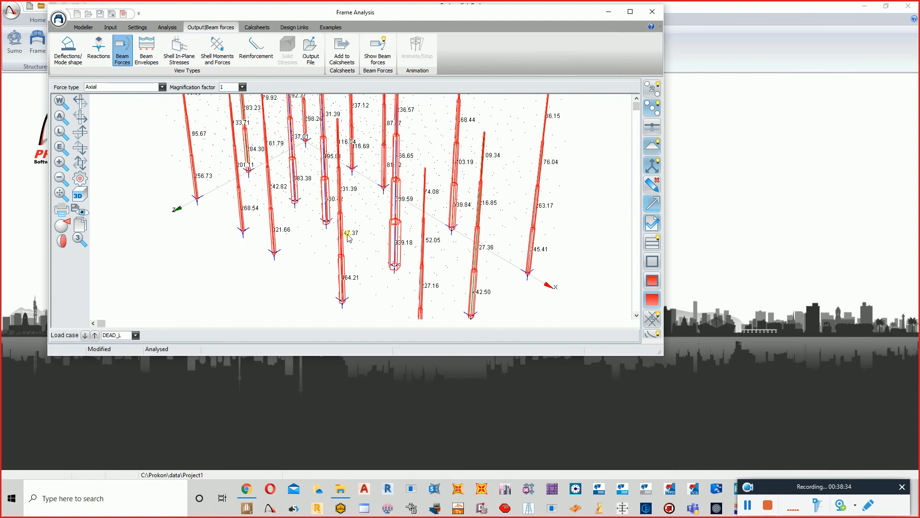
{"action": "scroll", "coordinate": [350, 238], "scroll_direction": "down", "scroll_amount": 4}
{"action": "scroll", "coordinate": [243, 166], "scroll_direction": "down", "scroll_amount": 1}
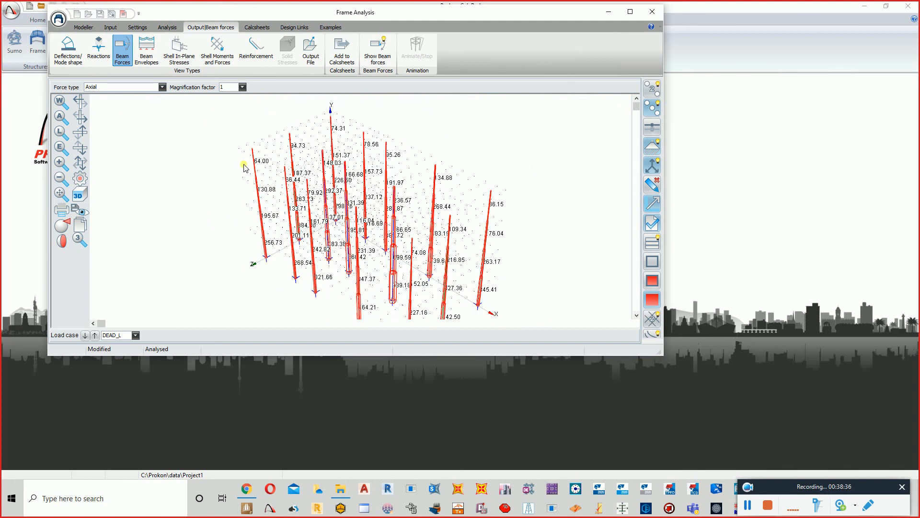
{"action": "middle_click_drag", "start_coordinate": [243, 165], "coordinate": [243, 145]}
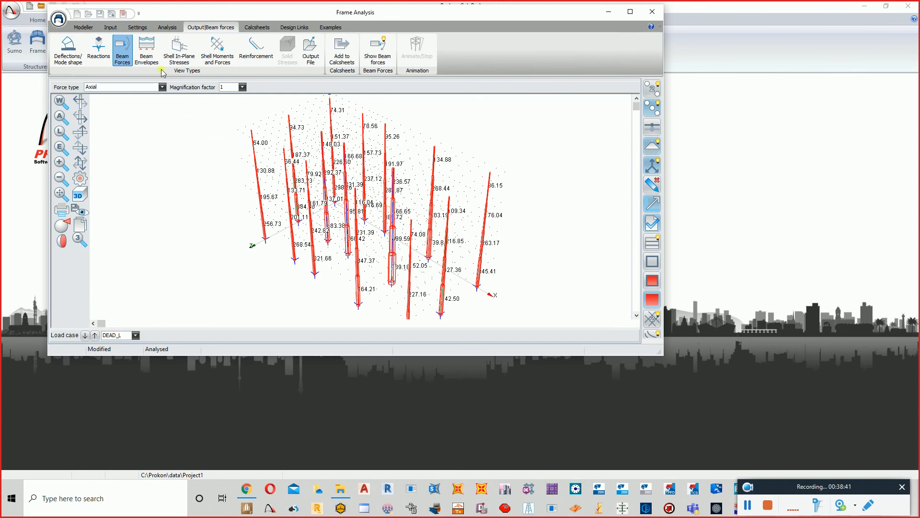
Step: Examine the generated slabs and columns on the grid in the Modeller view
{"action": "left_click", "coordinate": [93, 29]}
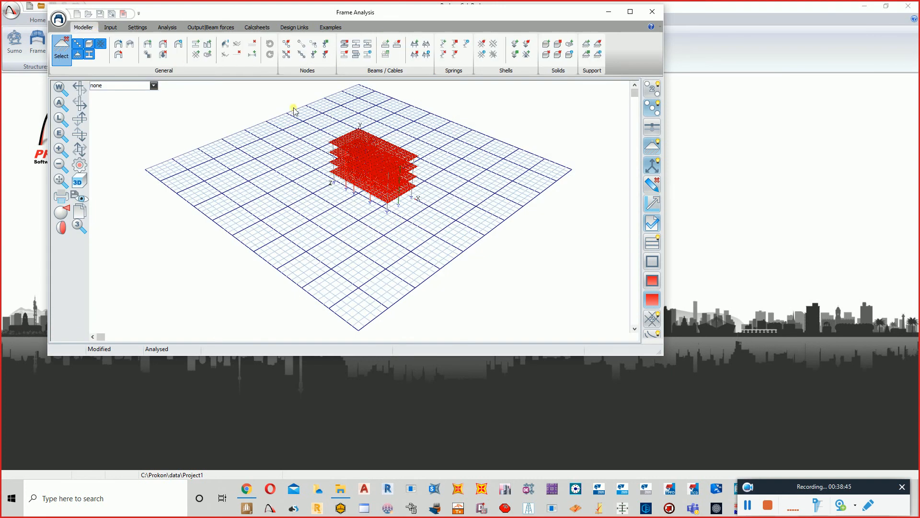
{"action": "scroll", "coordinate": [375, 171], "scroll_direction": "up", "scroll_amount": 5}
{"action": "middle_click_drag", "start_coordinate": [369, 204], "coordinate": [354, 237]}
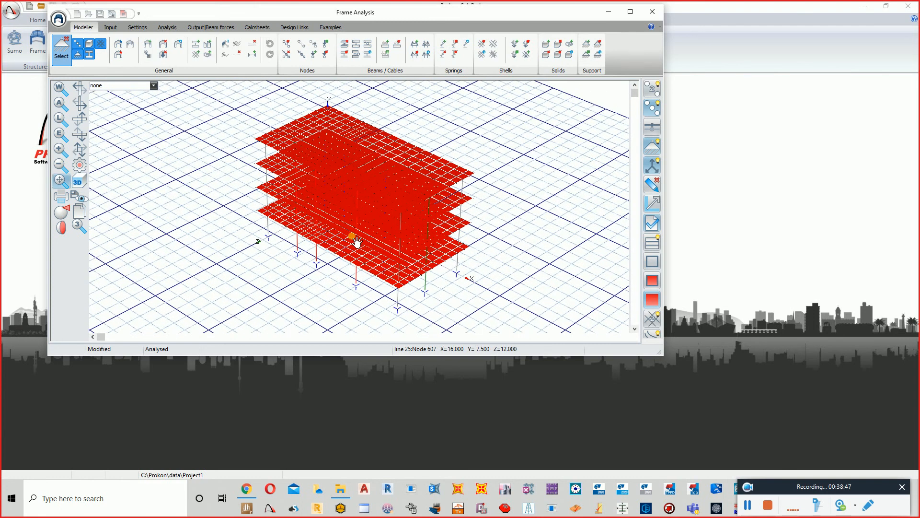
{"action": "scroll", "coordinate": [350, 242], "scroll_direction": "up", "scroll_amount": 1}
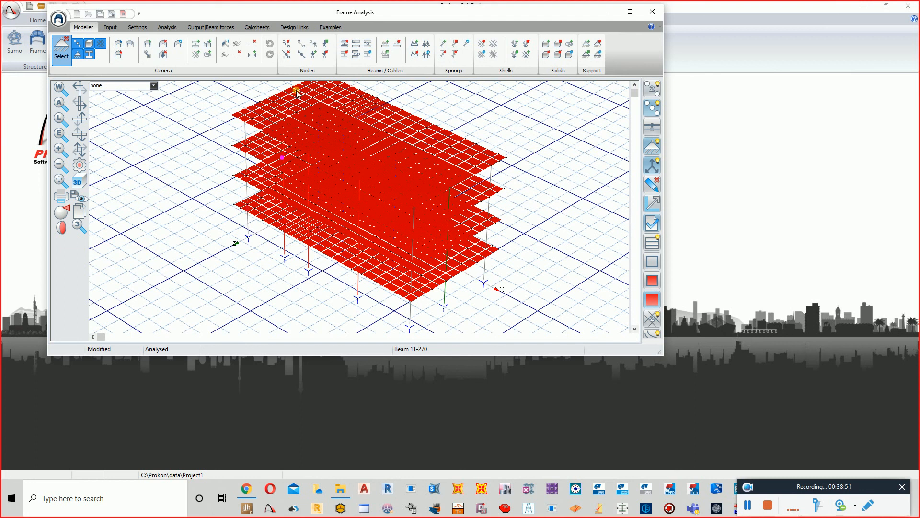
Step: Choose the rectangular concrete column design link and try to select ground-floor column element 12-275
{"action": "left_click", "coordinate": [294, 27]}
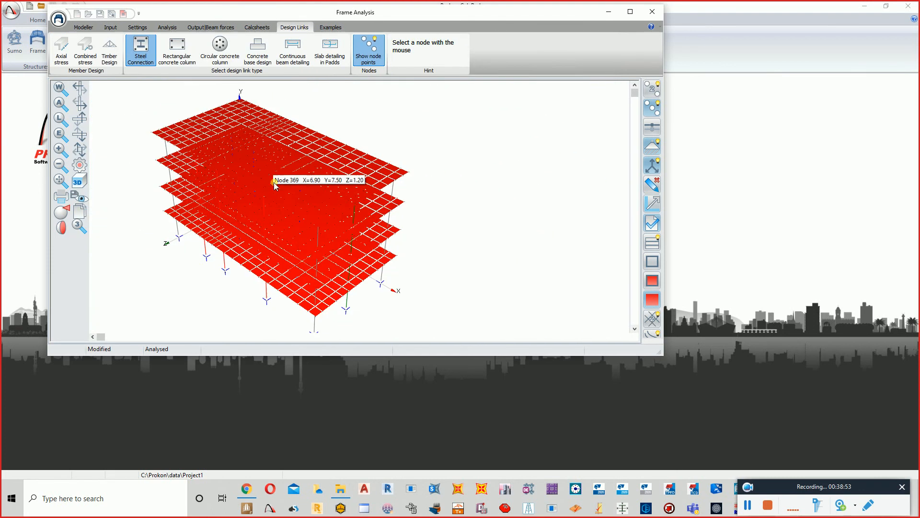
{"action": "scroll", "coordinate": [276, 247], "scroll_direction": "up", "scroll_amount": 2}
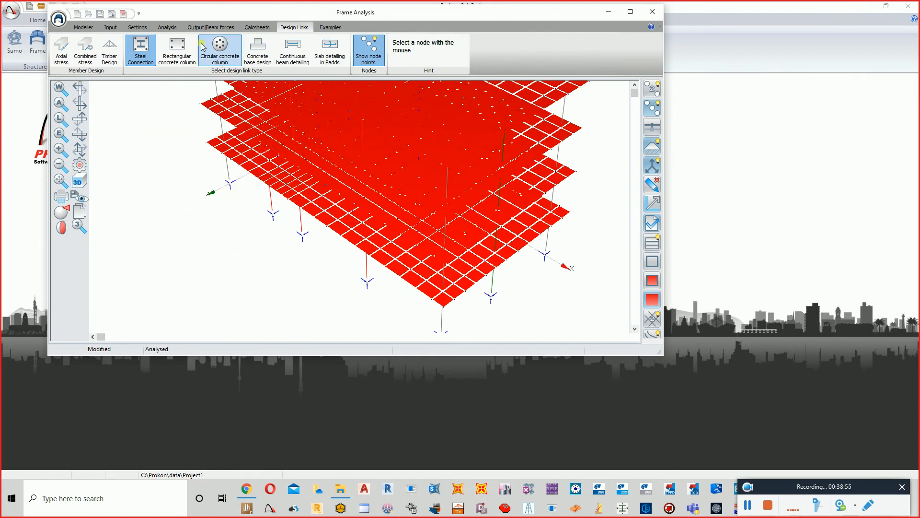
{"action": "left_click", "coordinate": [177, 51]}
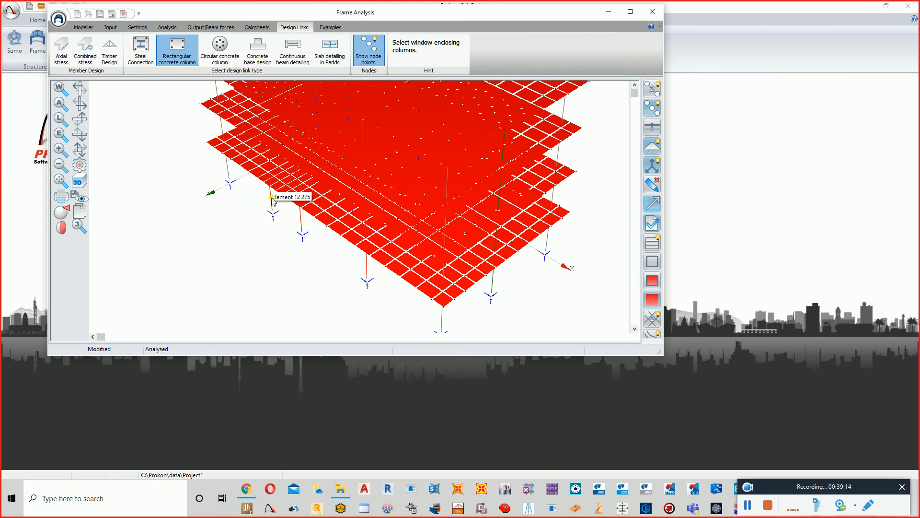
{"action": "scroll", "coordinate": [270, 200], "scroll_direction": "up", "scroll_amount": 5}
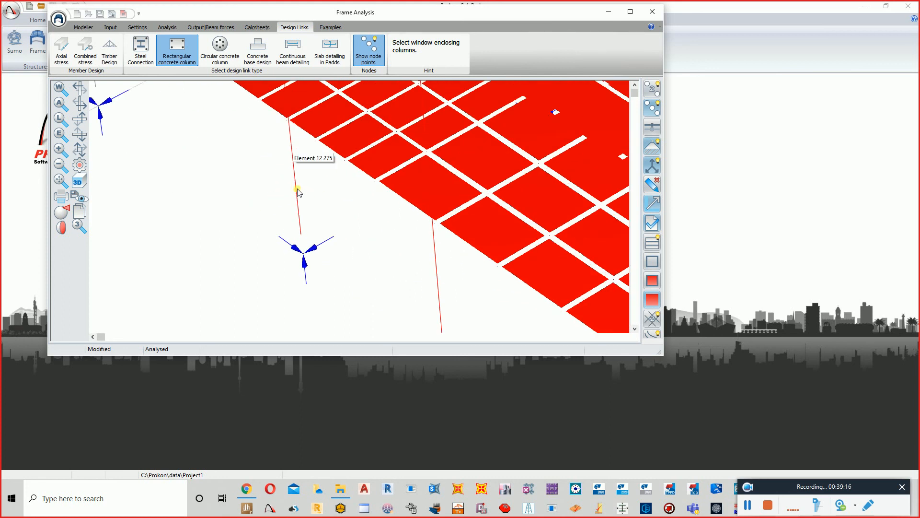
{"action": "left_click", "coordinate": [296, 190]}
{"action": "scroll", "coordinate": [295, 194], "scroll_direction": "down", "scroll_amount": 5}
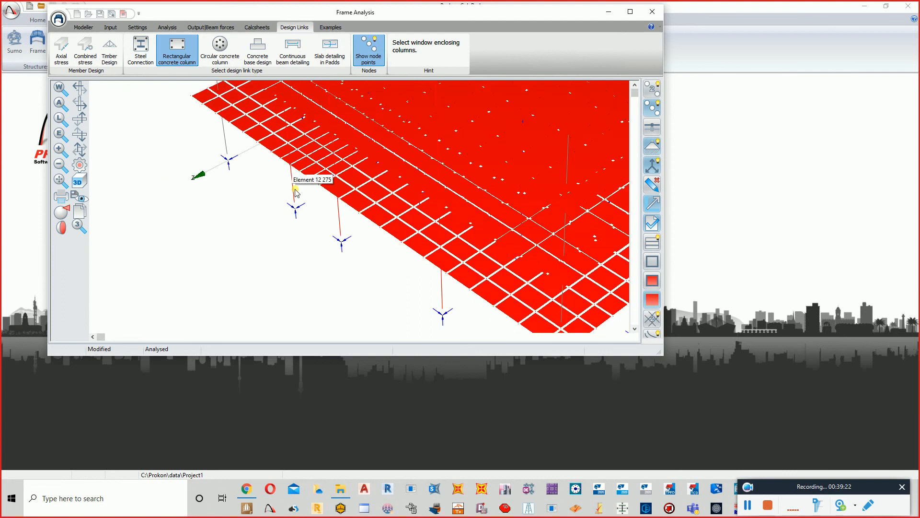
{"action": "scroll", "coordinate": [296, 192], "scroll_direction": "down", "scroll_amount": 3}
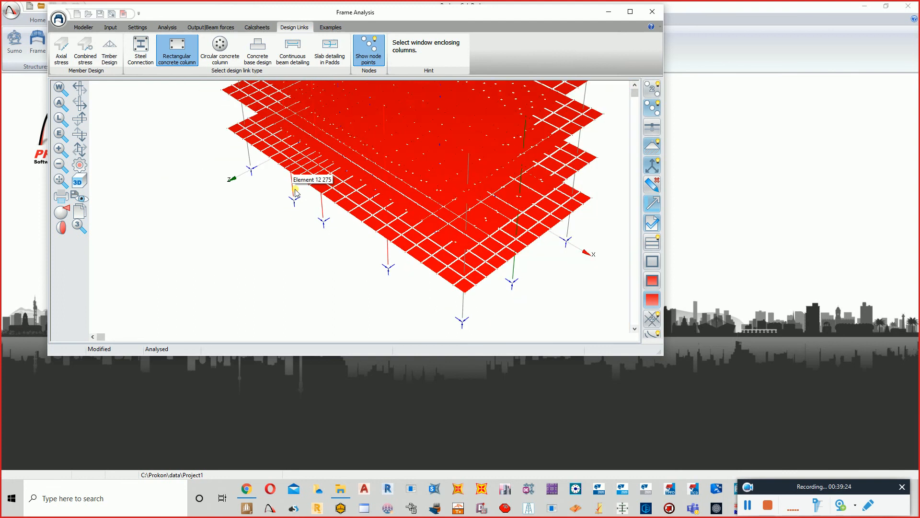
{"action": "scroll", "coordinate": [296, 192], "scroll_direction": "down", "scroll_amount": 4}
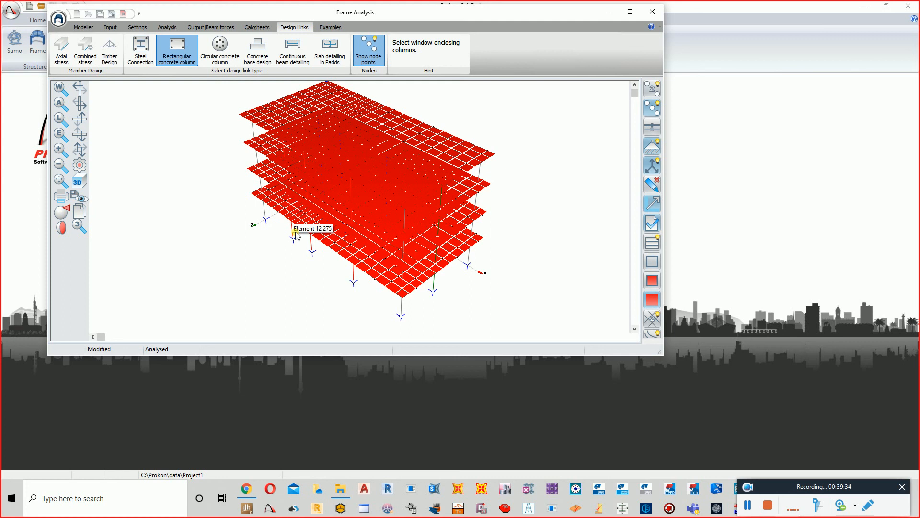
Step: Close the building frame model without saving its changes and open a new, empty Frame analysis
{"action": "left_click", "coordinate": [657, 14]}
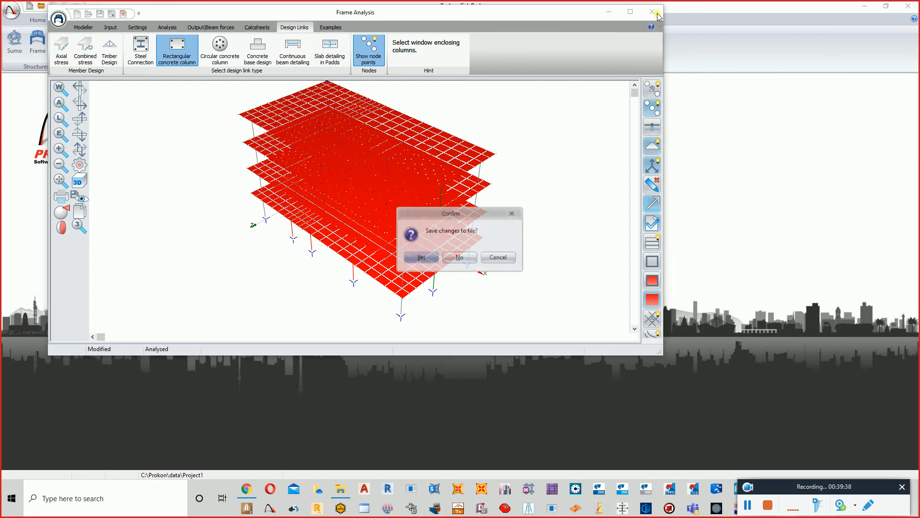
{"action": "left_click", "coordinate": [460, 258]}
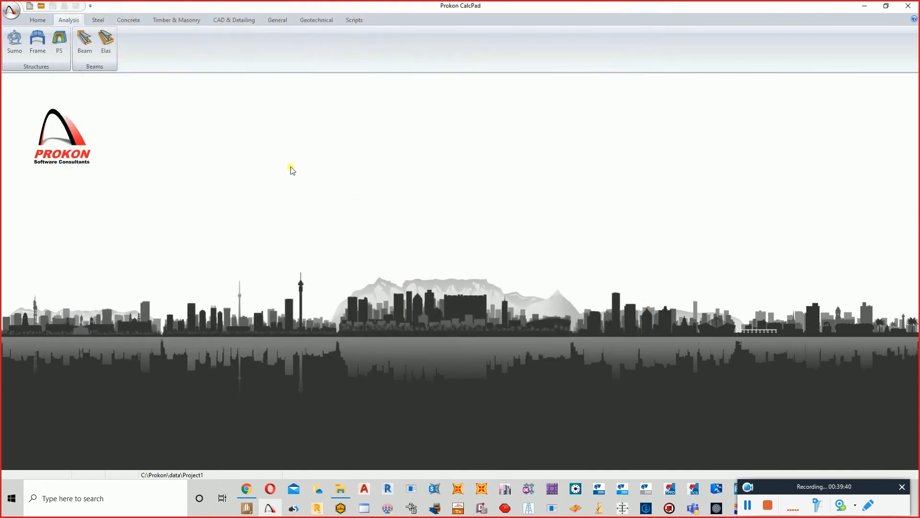
{"action": "left_click", "coordinate": [32, 45]}
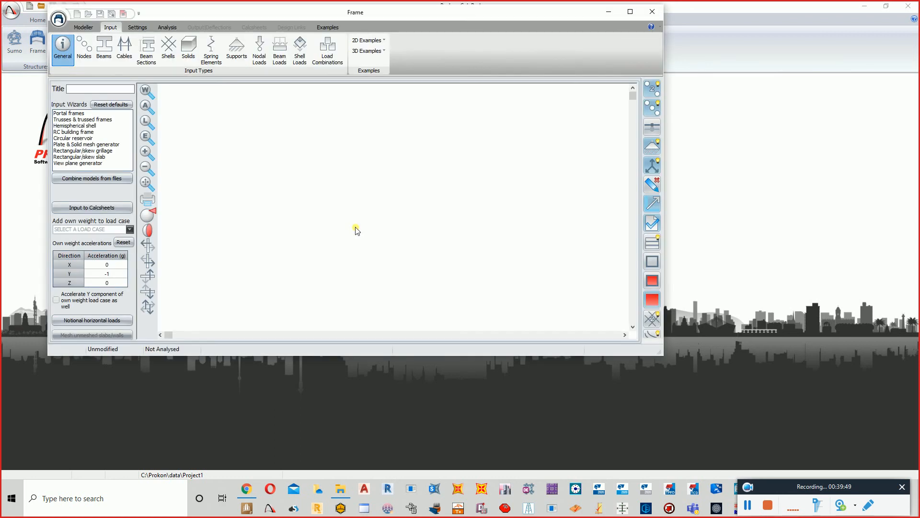
Step: Generate a circular reservoir model from the input wizard using its default parameters
{"action": "double_click", "coordinate": [74, 138]}
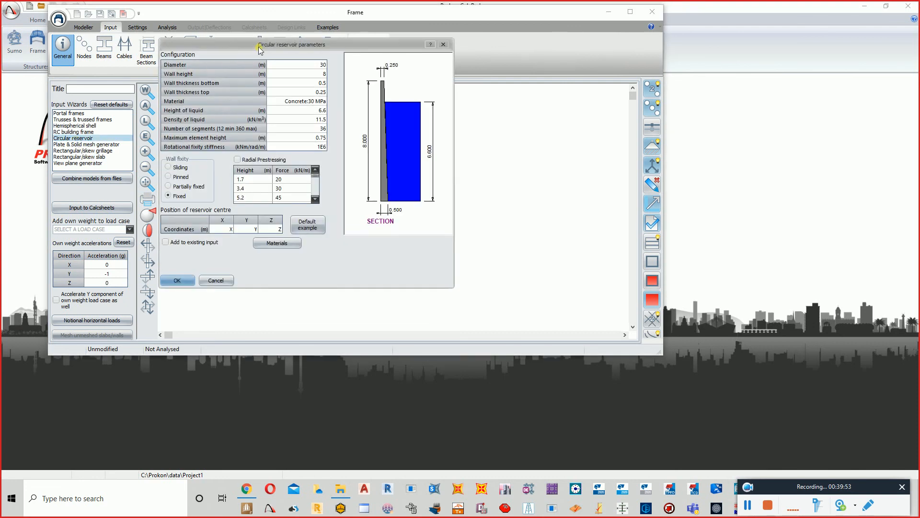
{"action": "left_click_drag", "start_coordinate": [259, 47], "coordinate": [361, 66]}
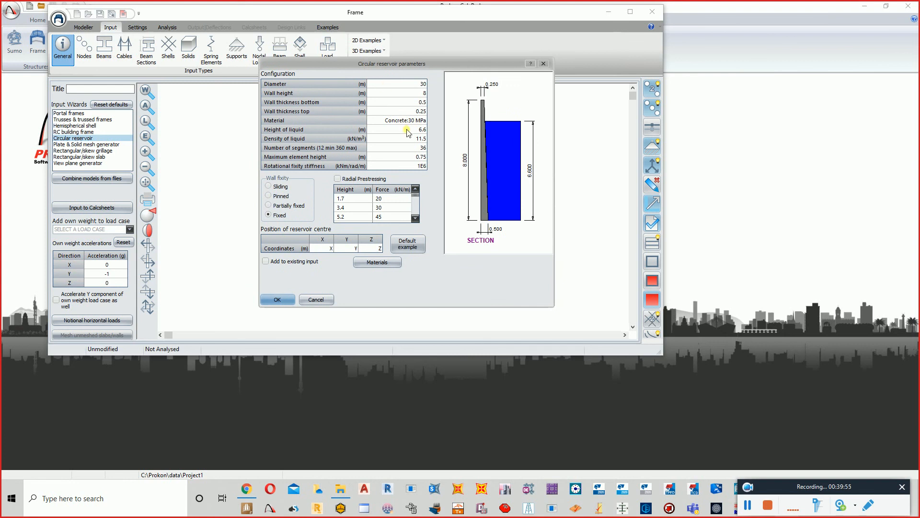
{"action": "left_click", "coordinate": [277, 302]}
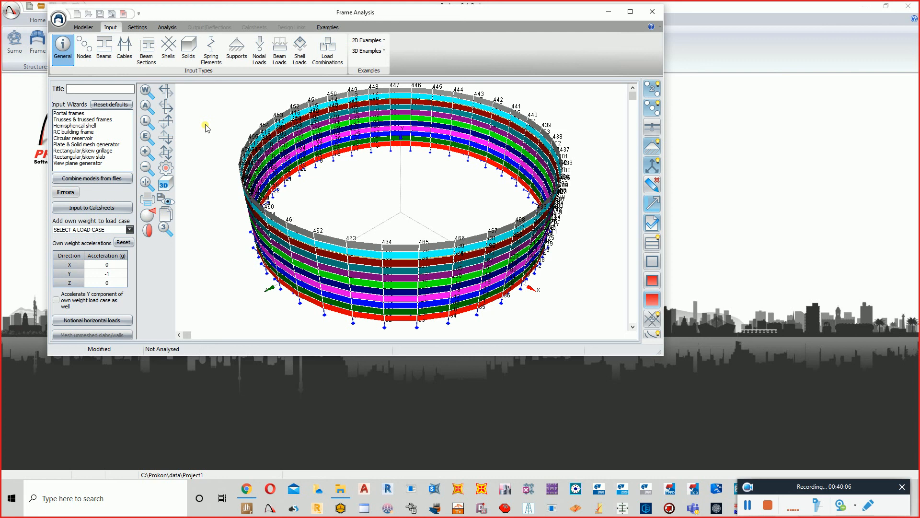
Step: Start the hemispherical shell wizard, try to generate with the defaults, and set the shell material to Concrete:40 MPa
{"action": "double_click", "coordinate": [82, 125]}
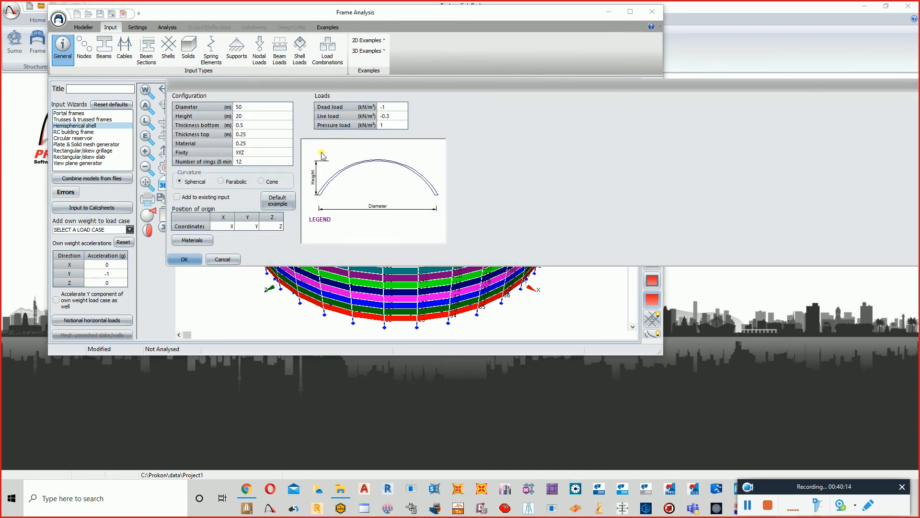
{"action": "left_click", "coordinate": [184, 260]}
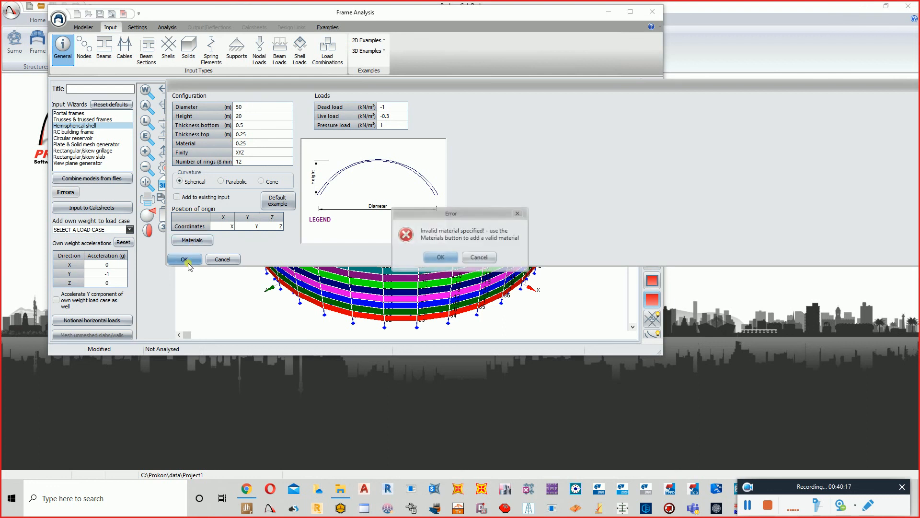
{"action": "left_click", "coordinate": [440, 257]}
{"action": "left_click", "coordinate": [283, 144]}
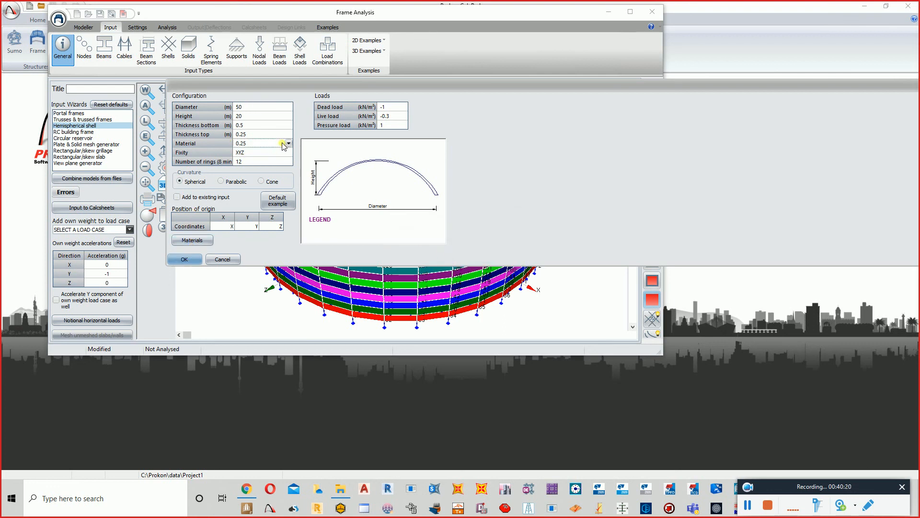
{"action": "left_click", "coordinate": [280, 145]}
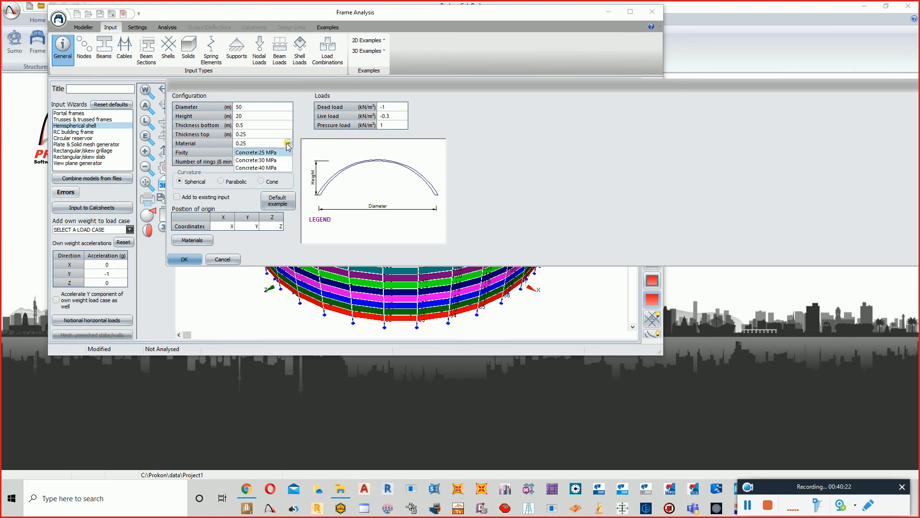
{"action": "left_click", "coordinate": [272, 167]}
Step: Generate the hemispherical shell, saving the current reservoir input in the Project1 folder as 1
{"action": "left_click", "coordinate": [184, 259]}
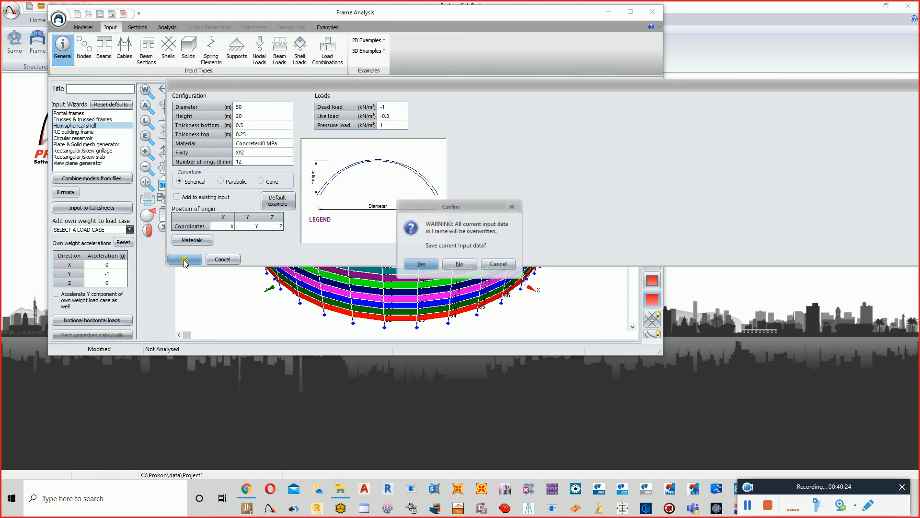
{"action": "left_click", "coordinate": [421, 265]}
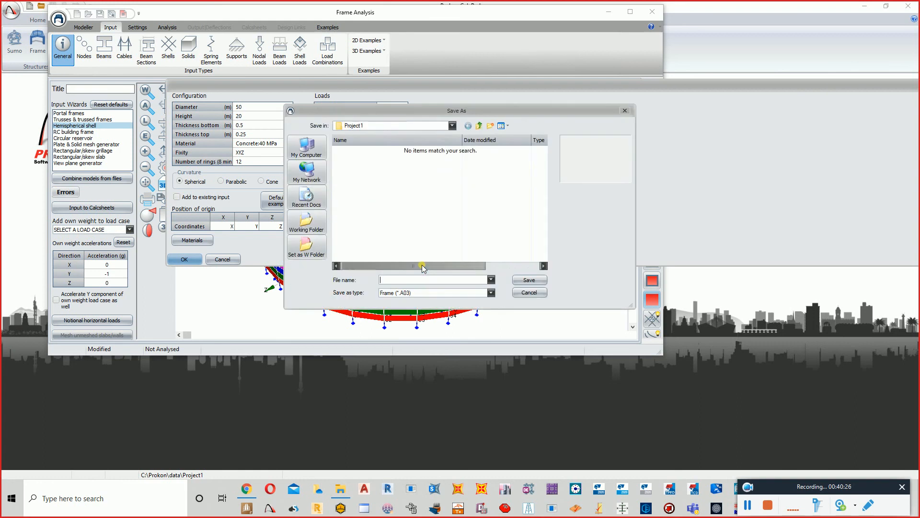
{"action": "left_click", "coordinate": [424, 281]}
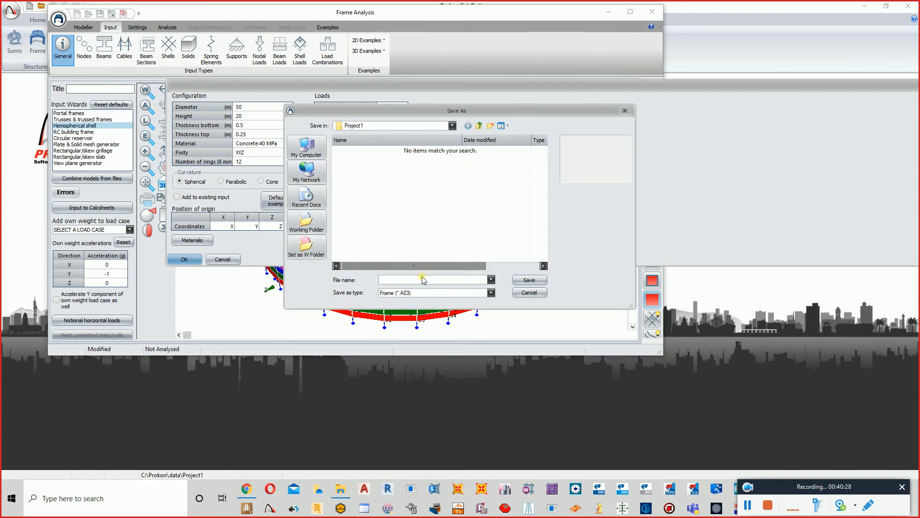
{"action": "type", "text": "1"}
{"action": "left_click", "coordinate": [516, 283]}
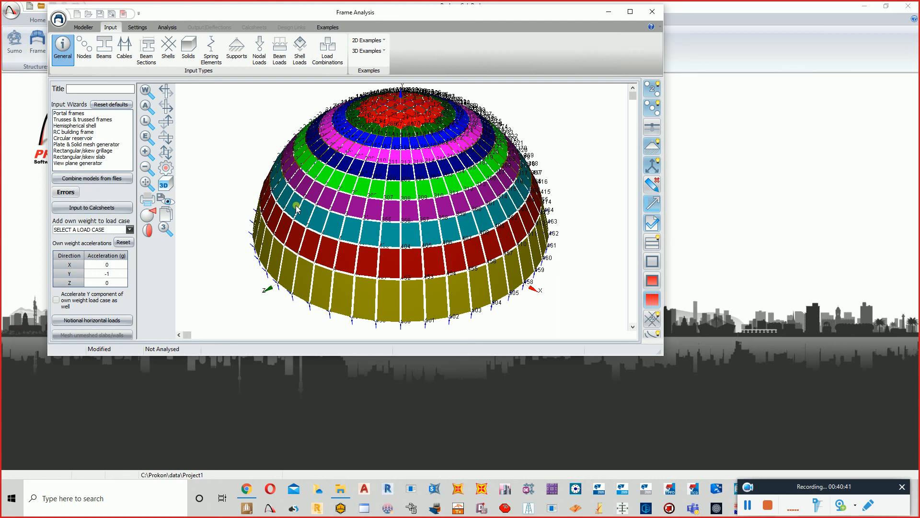
Step: Examine the rectangular/skew slab wizard, the list of 2D examples, and the trusses and trussed frames wizard without generating anything
{"action": "double_click", "coordinate": [91, 157]}
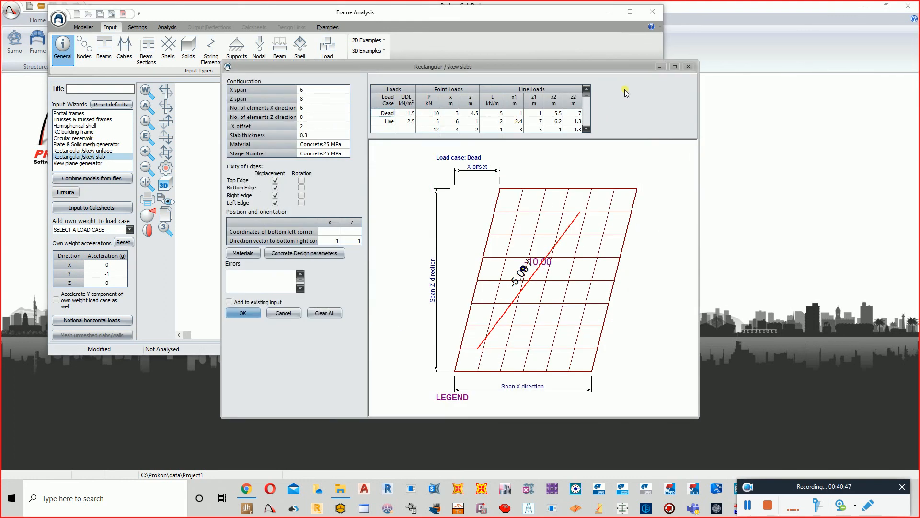
{"action": "left_click", "coordinate": [689, 67]}
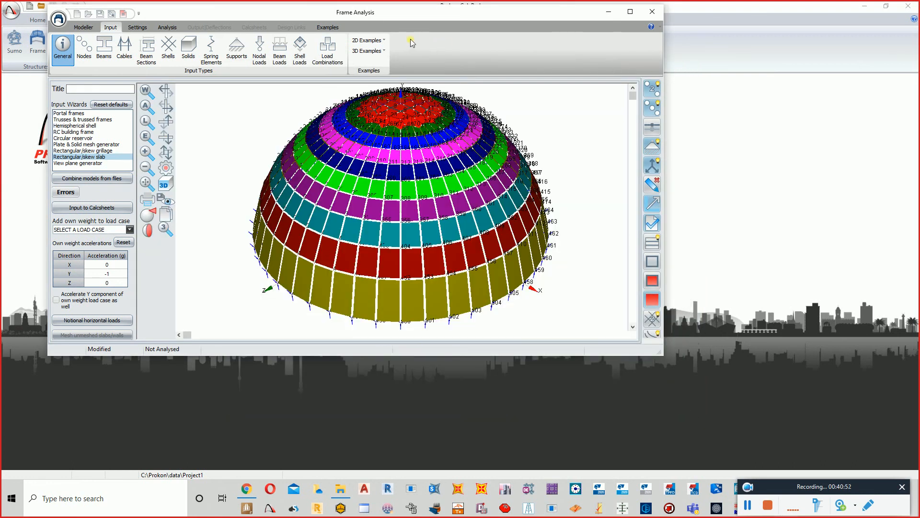
{"action": "left_click", "coordinate": [384, 40]}
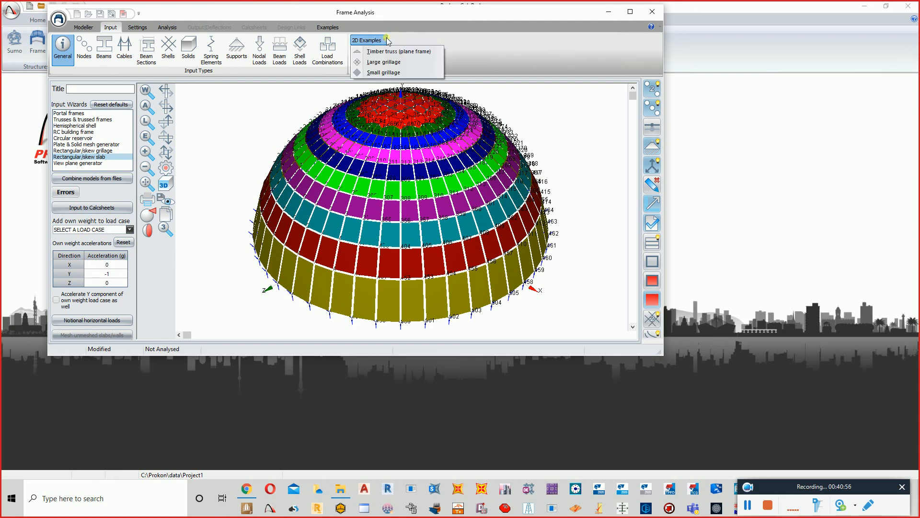
{"action": "double_click", "coordinate": [111, 120]}
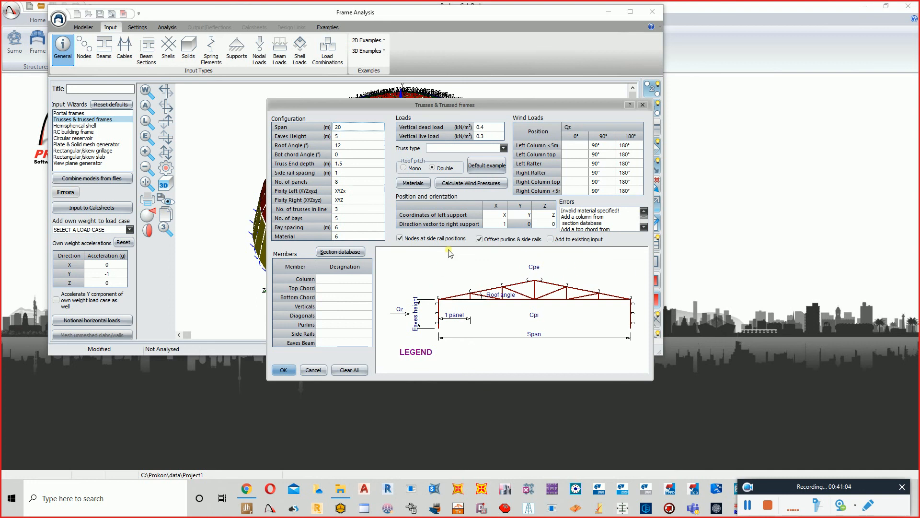
{"action": "left_click", "coordinate": [642, 104]}
Step: Close the Frame module without saving the shell model and exit Prokon CalcPad
{"action": "left_click", "coordinate": [645, 13]}
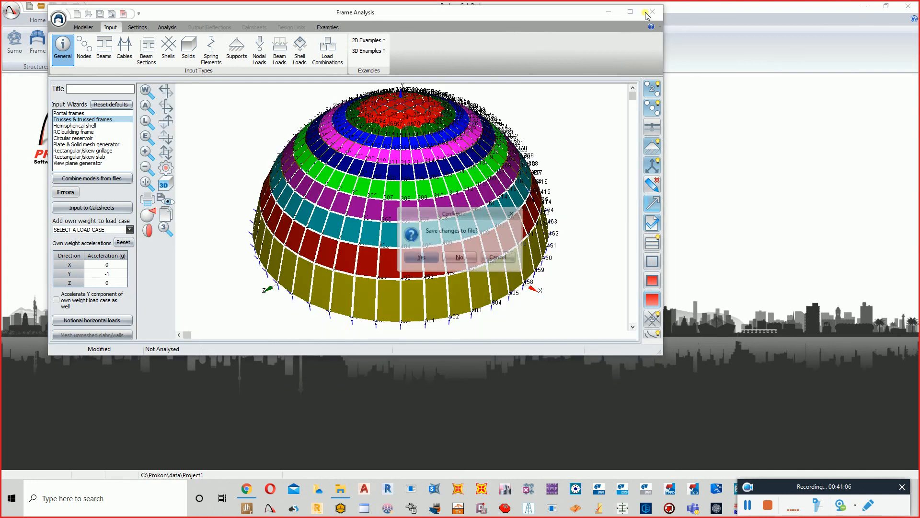
{"action": "left_click", "coordinate": [465, 262]}
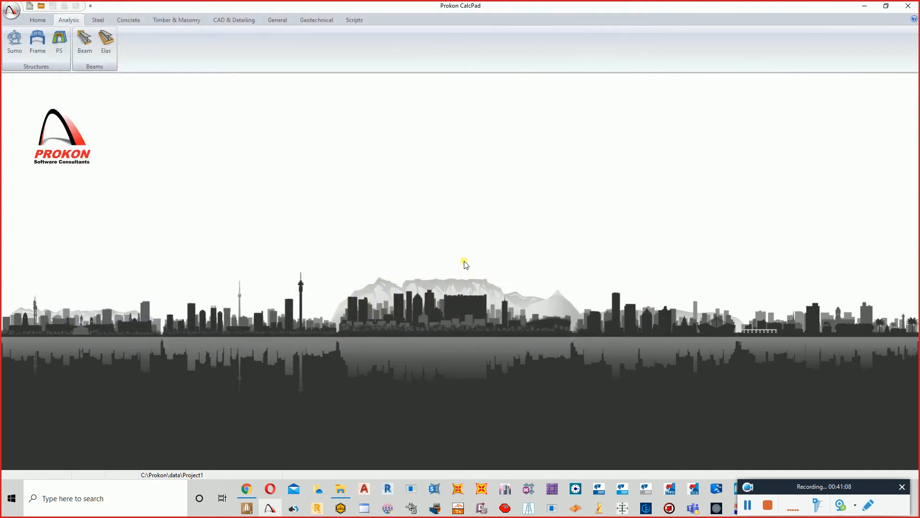
{"action": "left_click", "coordinate": [908, 6]}
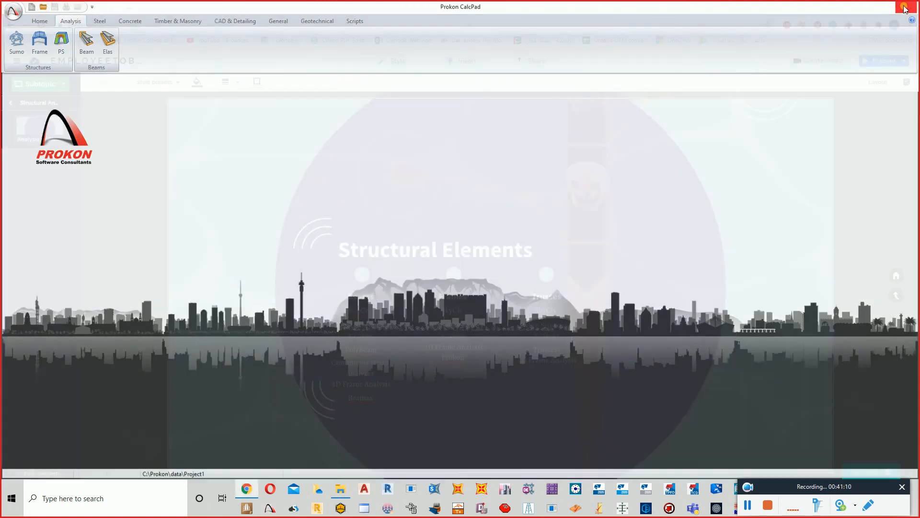